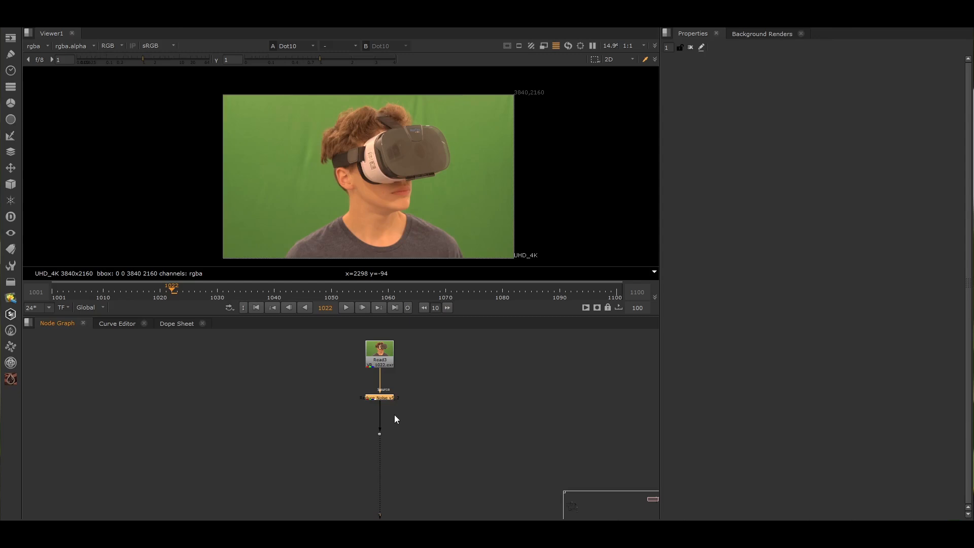
Delete the dot node on the connection below the Reduce Noise node.
left_click(380, 435)
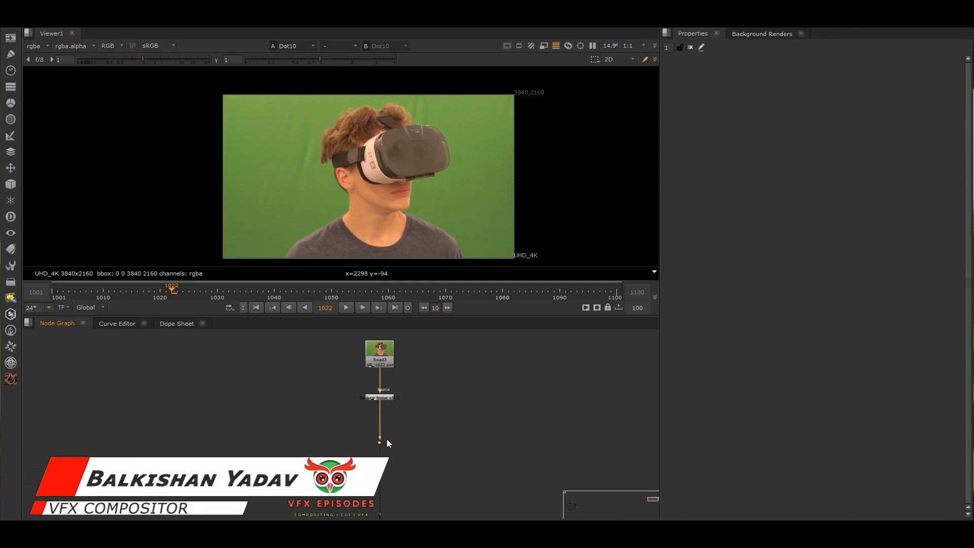
middle_click_drag(387, 440, 386, 415)
left_click(406, 418)
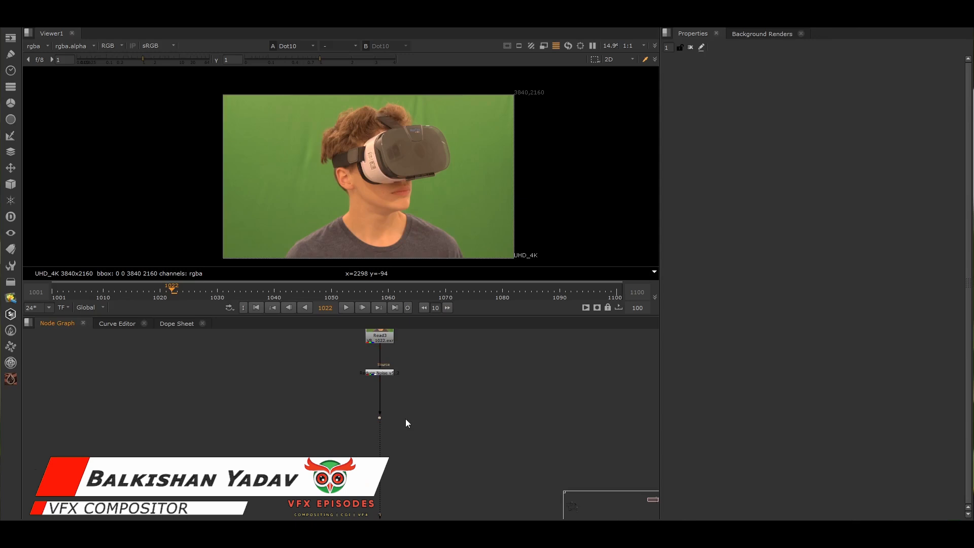
key("Delete")
Add a Keylight node to the node graph beside the main stream.
key("Tab")
type("k")
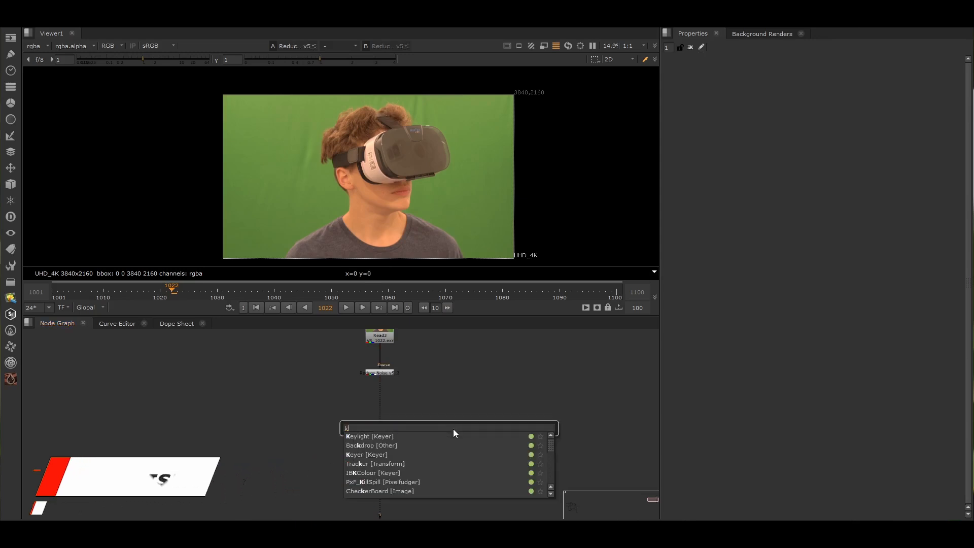
type("ey")
left_click(401, 435)
left_click(10, 136)
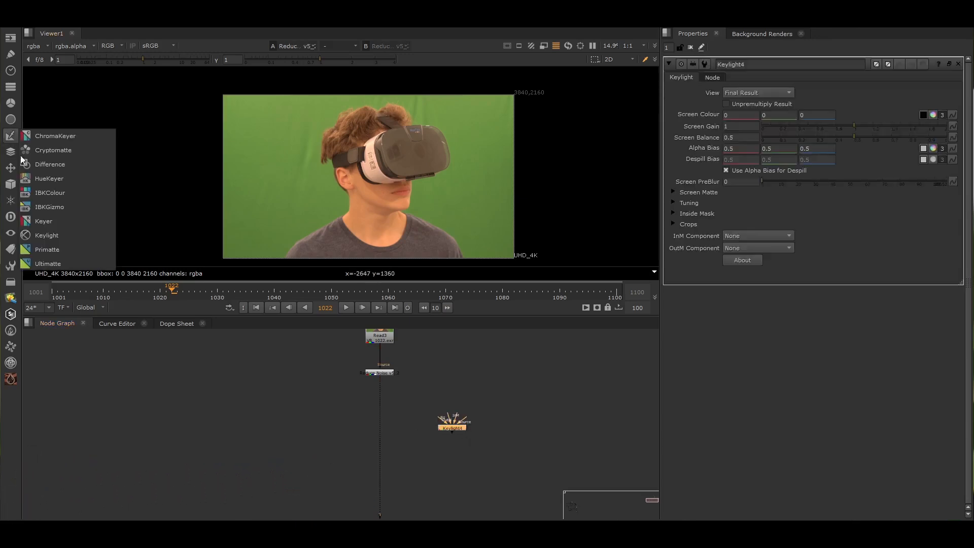
left_click(463, 443)
Connect the Keylight4 source input to Reduce Noise, align Keylight4 beneath it, and display Keylight4 in the Viewer.
scroll(466, 431, "up", 3)
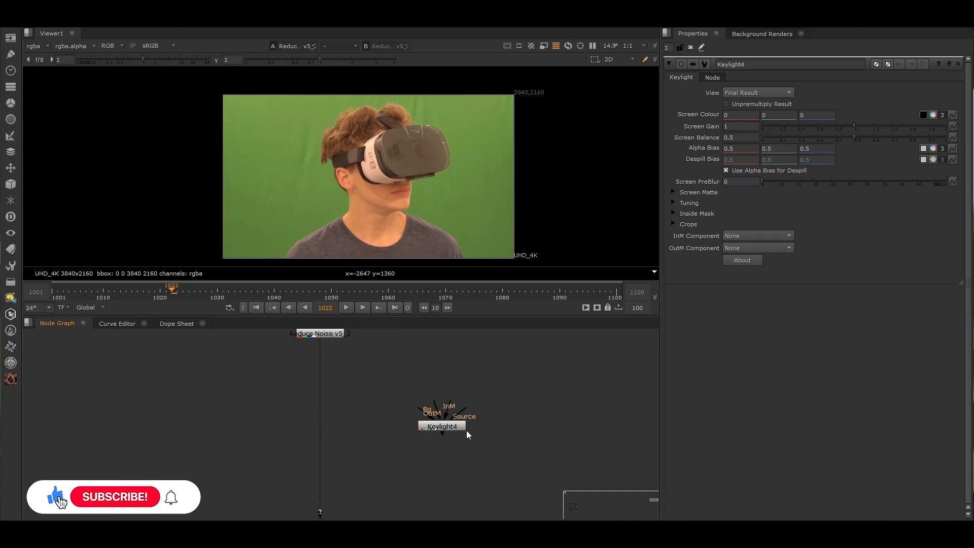
left_click_drag(456, 429, 319, 335)
scroll(379, 431, "down", 5)
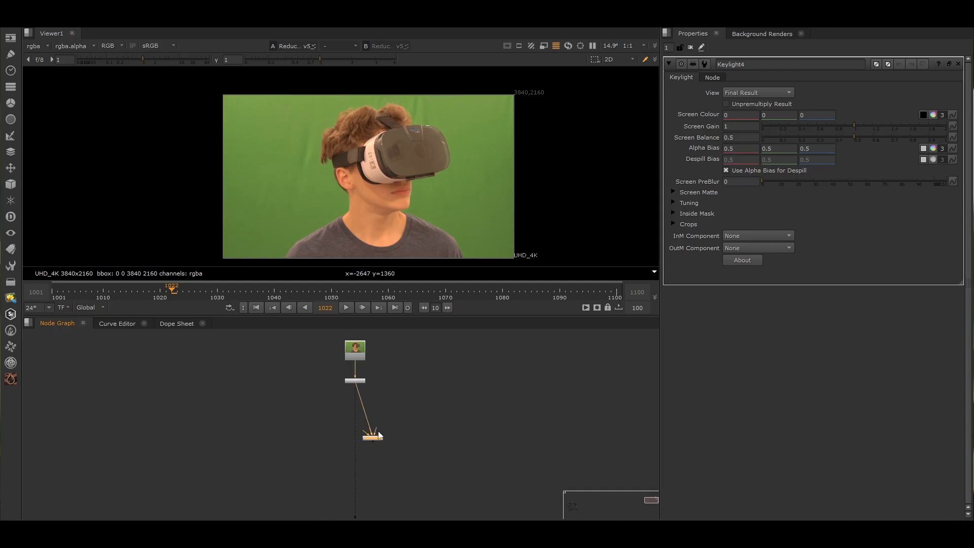
left_click_drag(375, 438, 241, 459)
key("1")
scroll(357, 449, "up", 5)
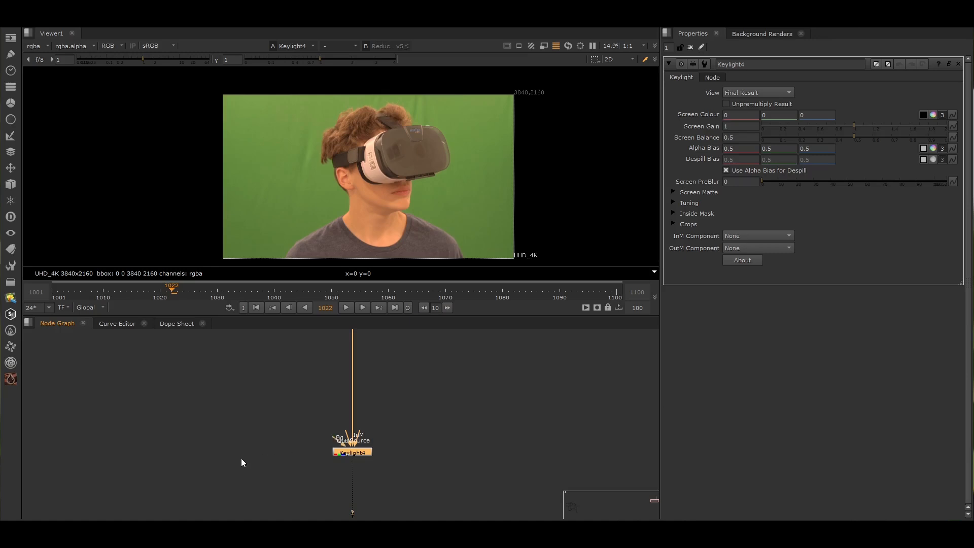
Pull out the InM input arrow of Keylight4 to examine the node's mask inputs.
left_click(242, 458)
middle_click_drag(301, 425, 299, 440)
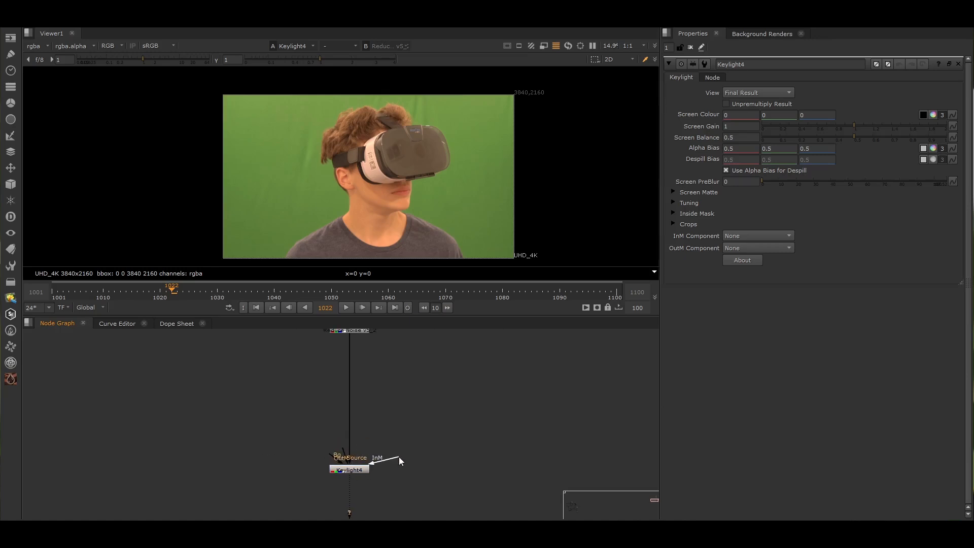
left_click_drag(399, 457, 256, 437)
left_click(361, 468)
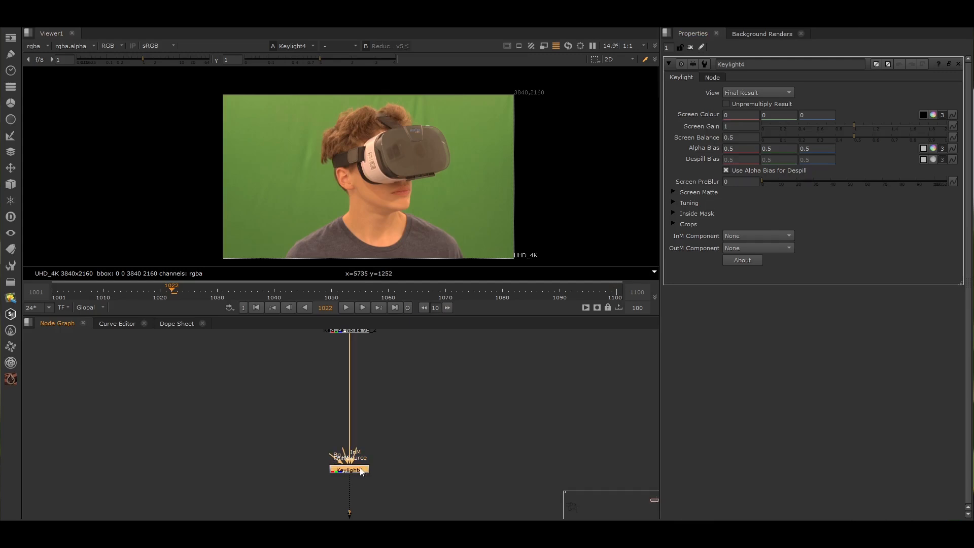
Move the Reduce Noise node up closer to the Read3 node.
middle_click_drag(360, 468, 367, 495)
scroll(366, 490, "down", 4)
scroll(366, 439, "up", 3)
left_click_drag(367, 421, 367, 408)
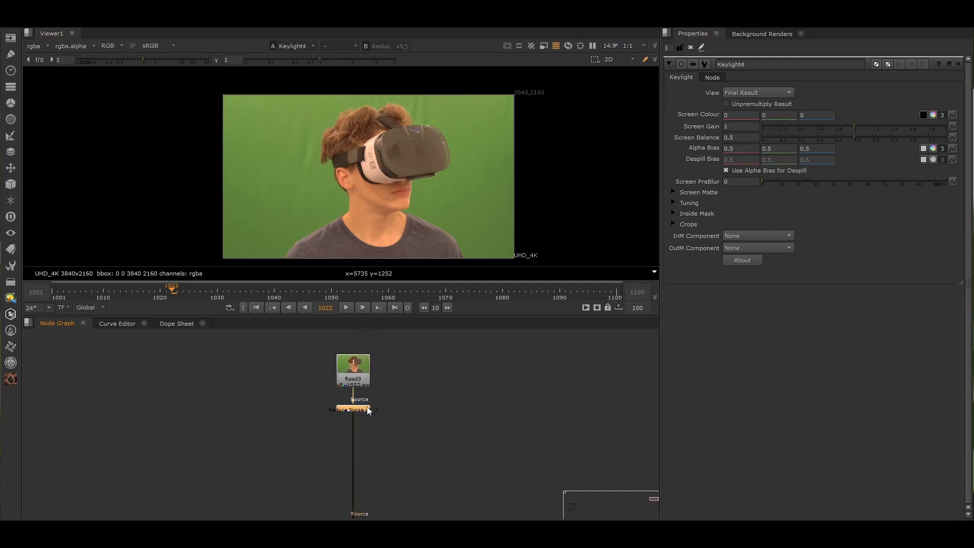
scroll(393, 376, "down", 3)
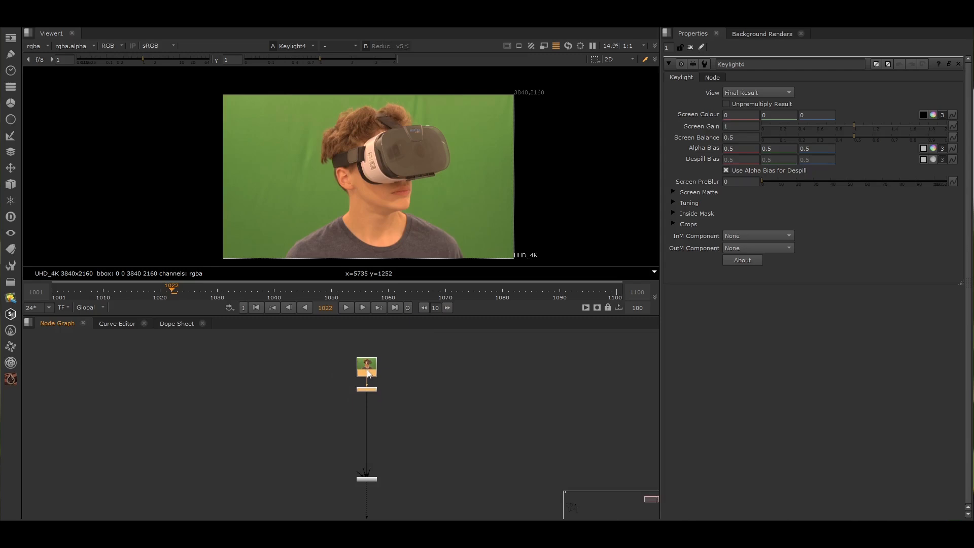
Add a backdrop between Reduce Noise and Keylight4, labelled "denoise render" with font size 30.
key("Tab")
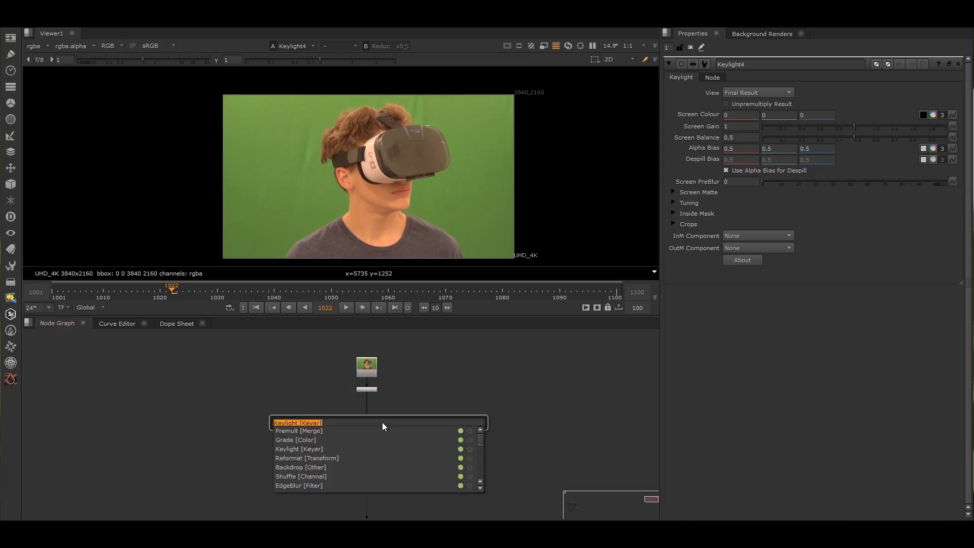
type("back")
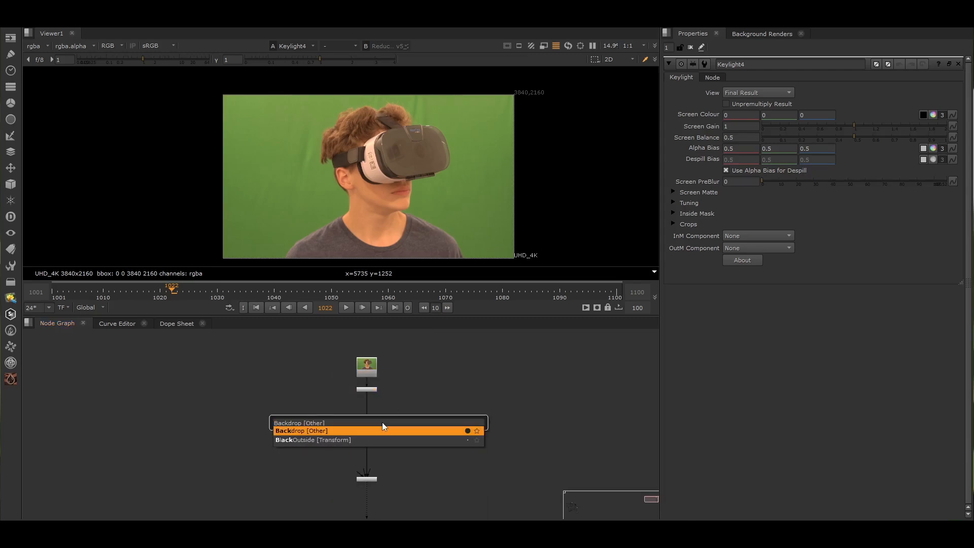
key("Return")
left_click(724, 102)
type("denoise render")
double_click(875, 118)
type("30")
key("Return")
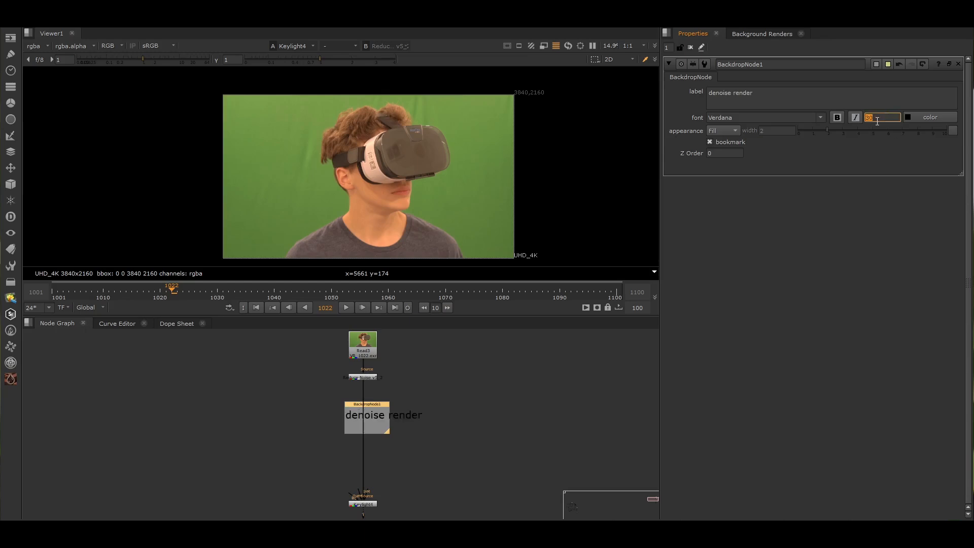
Insert a dot on the connection inside the denoise render backdrop and open the Keylight4 properties.
left_click_drag(363, 441, 364, 427, "ctrl")
middle_click_drag(382, 491, 385, 447)
scroll(386, 448, "down", 2)
left_click_drag(370, 457, 370, 463)
scroll(388, 468, "up", 4)
double_click(354, 459)
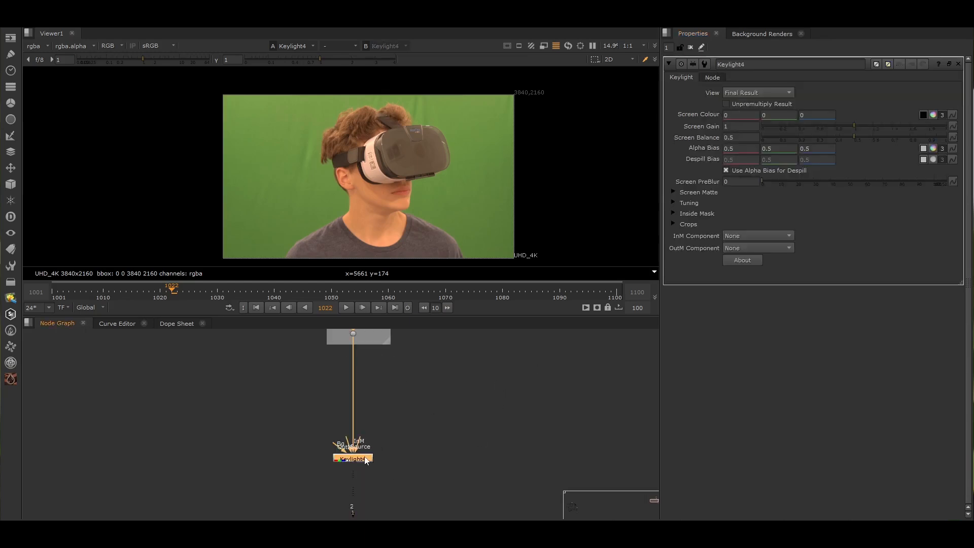
Examine Keylight4's view modes and its Screen Matte, Tuning, Inside Mask and Crops parameters.
left_click(767, 93)
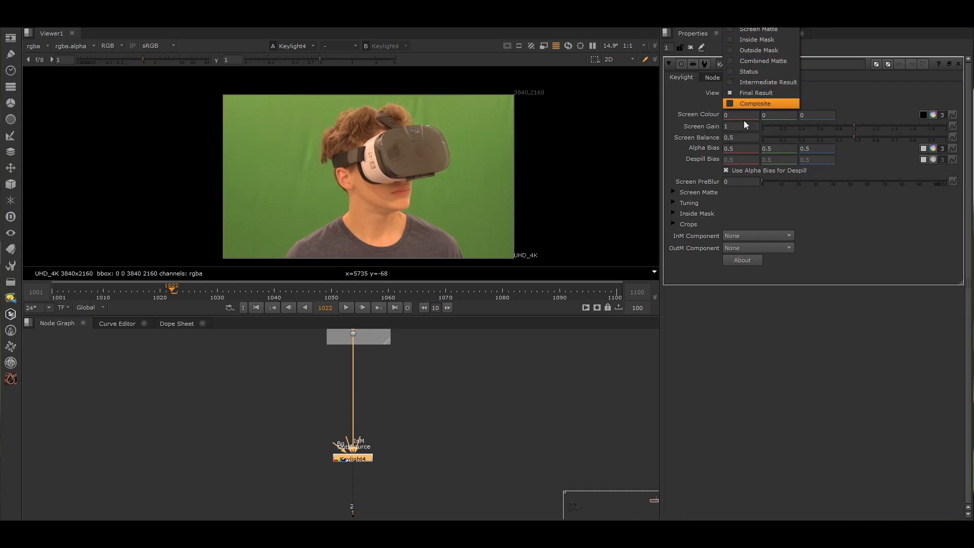
left_click(758, 92)
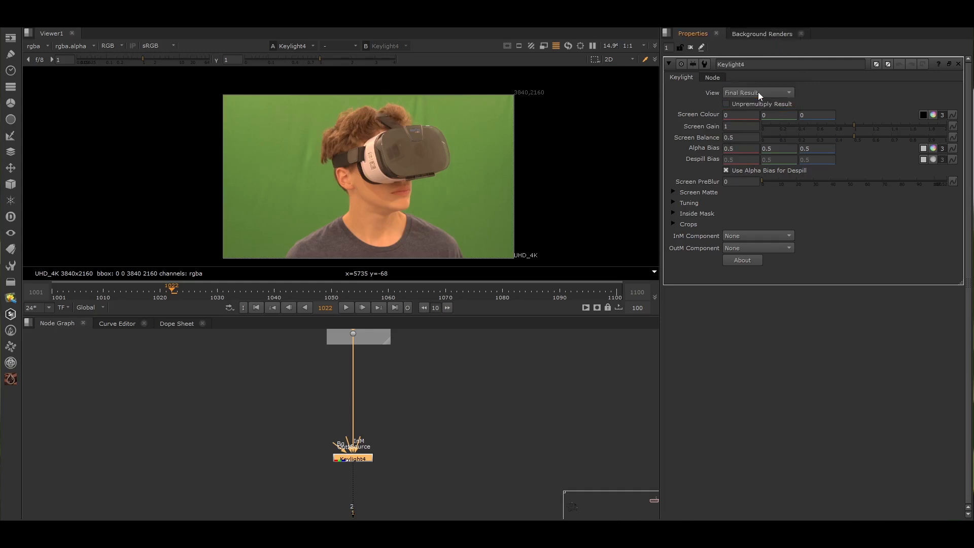
left_click(689, 202)
left_click(675, 258)
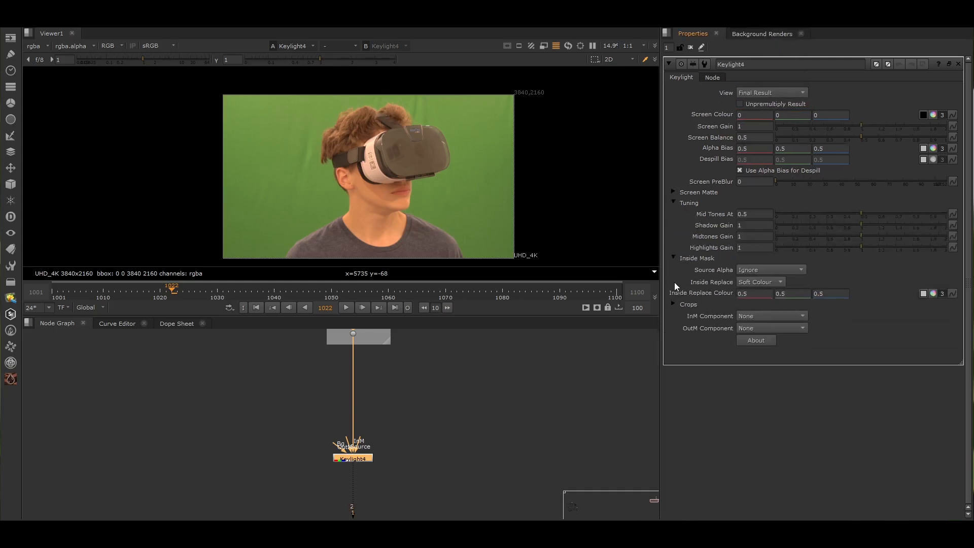
left_click(675, 304)
left_click(675, 202)
left_click(675, 203)
left_click(673, 191)
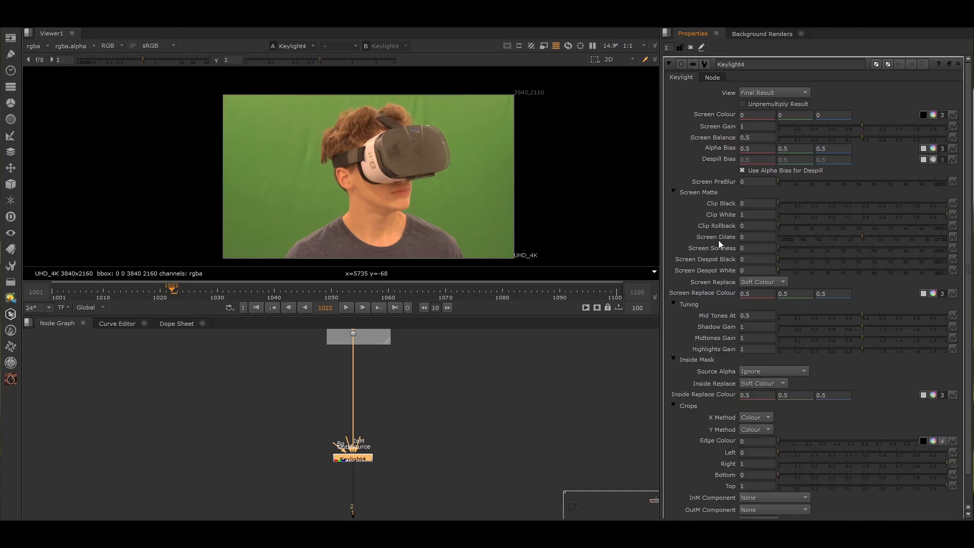
scroll(719, 239, "down", 2)
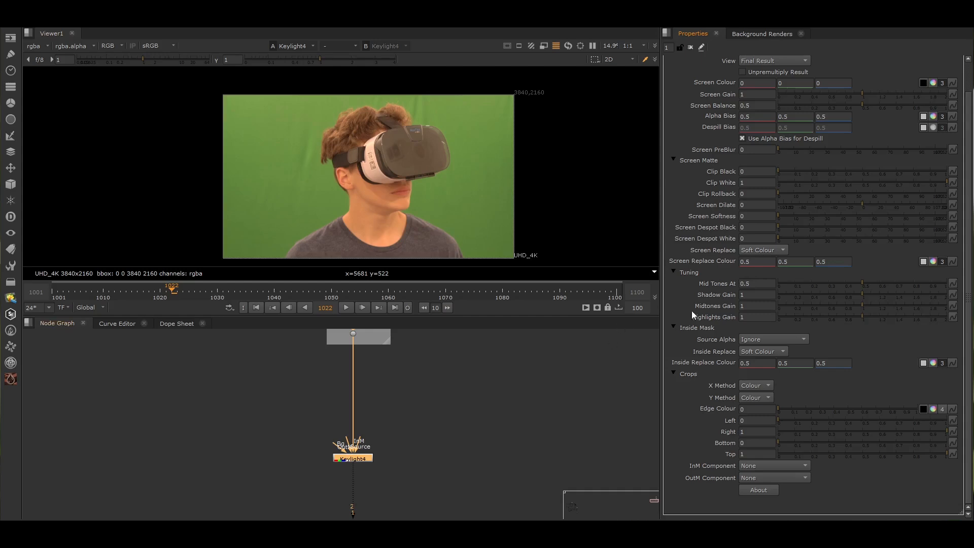
scroll(765, 223, "up", 2)
left_click(674, 193)
left_click(674, 203)
left_click(673, 214)
left_click(673, 224)
Try Unpremultiply Result on Keylight4, then switch it off again.
left_click(451, 421)
left_click(354, 458)
middle_click_drag(410, 497, 417, 473)
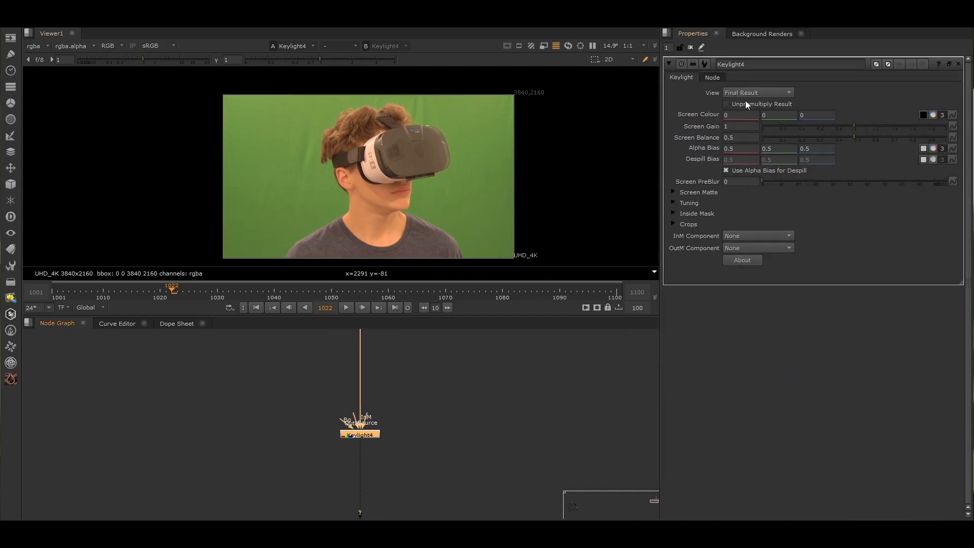
left_click(744, 105)
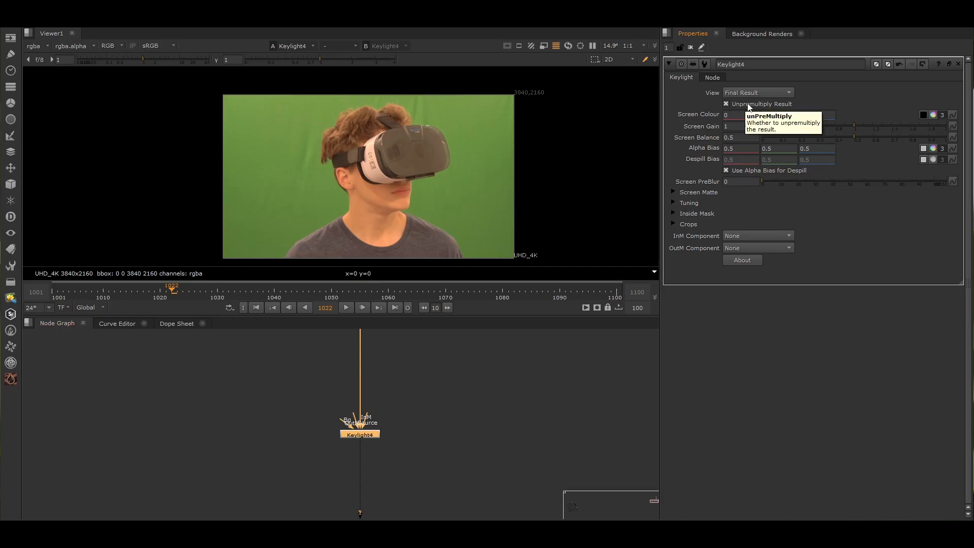
left_click(748, 104)
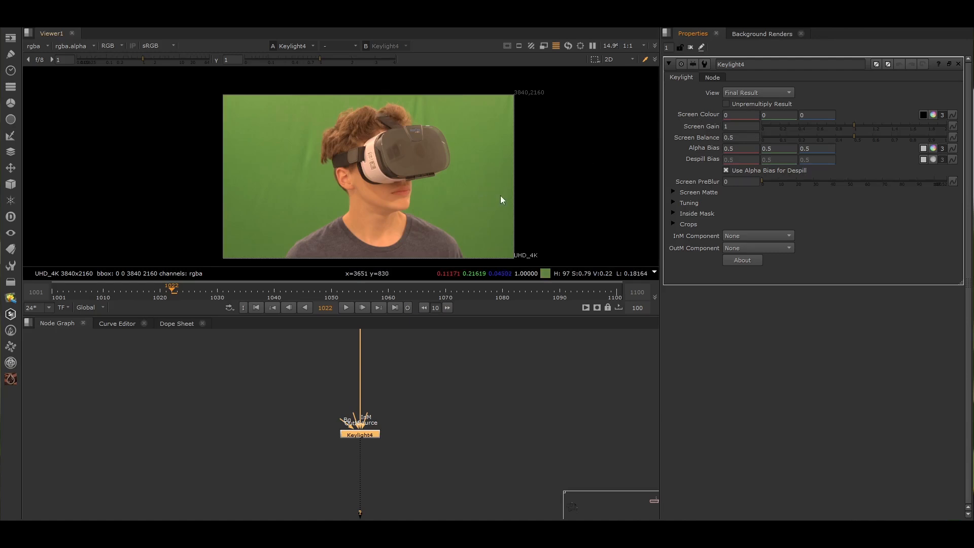
Sample the green backdrop beside the chin as Keylight4's Screen Colour and show the alpha channel in the Viewer.
left_click(923, 115)
left_click(447, 196, "ctrl")
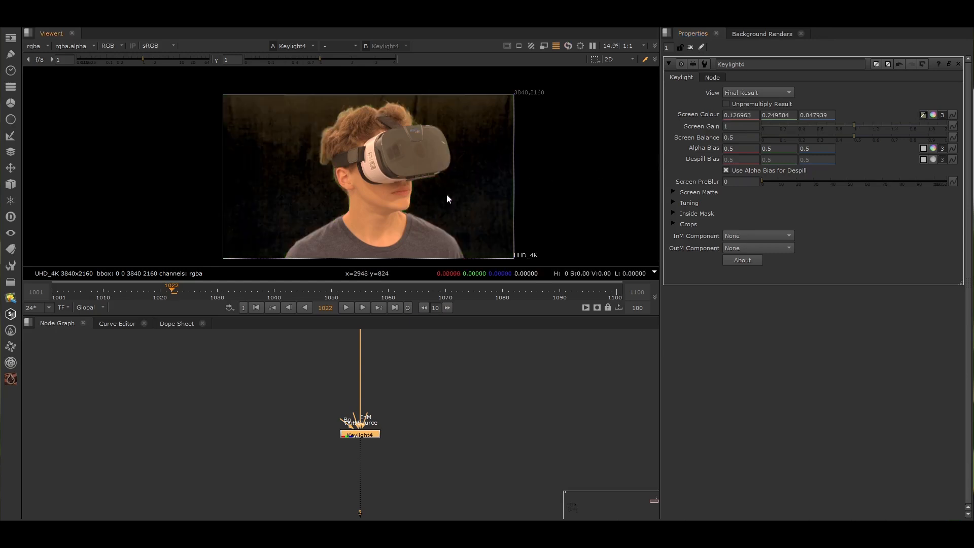
key("a")
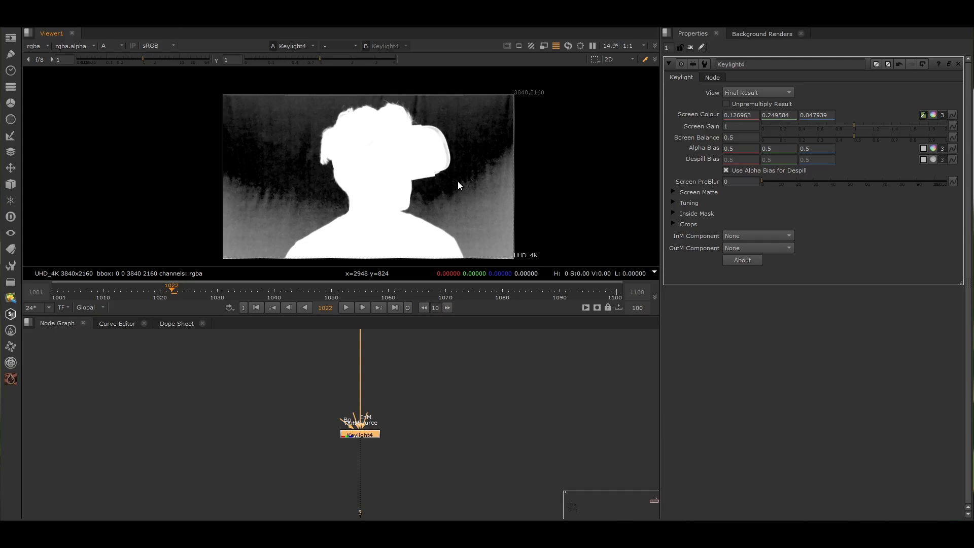
Try a boxed area and single points of the green backdrop beside the headset as Screen Colour.
left_click_drag(458, 181, 498, 192, "ctrl+shift")
key("a")
key("a")
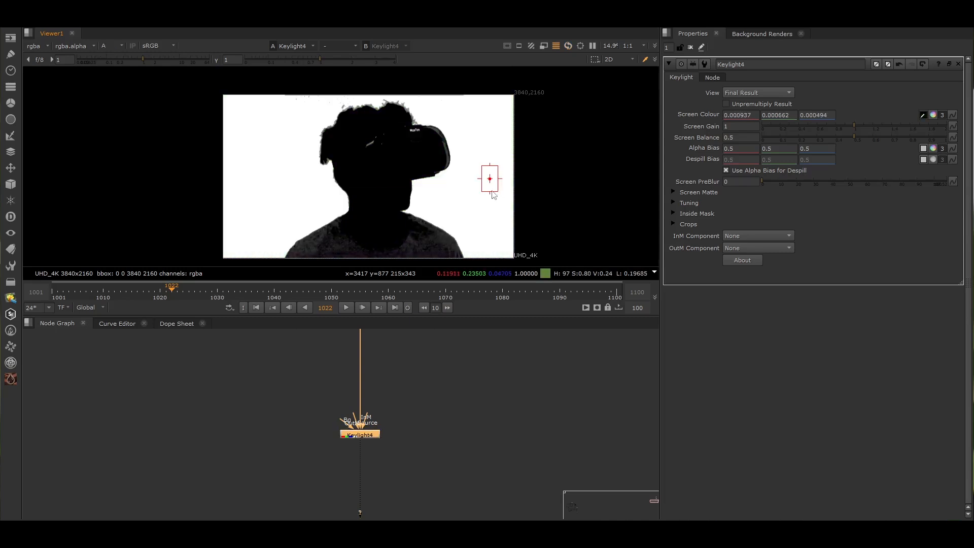
left_click(474, 190, "ctrl")
left_click(474, 189, "ctrl")
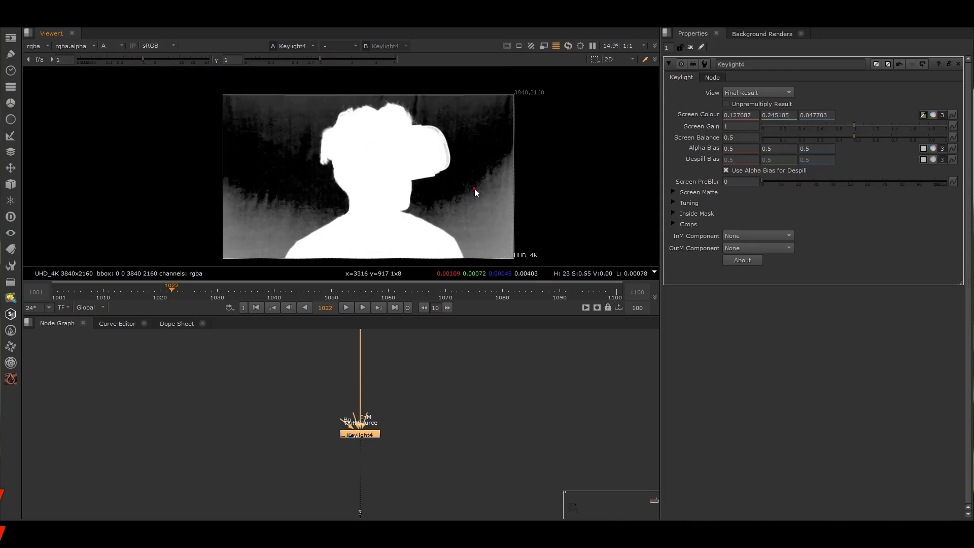
left_click(474, 189, "ctrl")
left_click(465, 185, "ctrl")
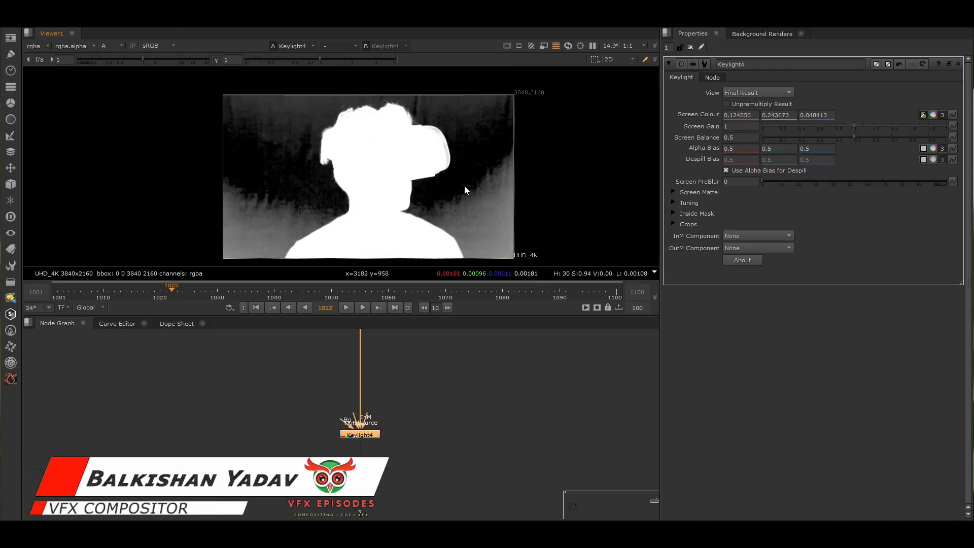
Resample the Screen Colour from boxed areas of the green backdrop, ending near the frame's lower-right corner.
left_click_drag(464, 191, 489, 209, "ctrl+shift")
left_click_drag(497, 257, 497, 257, "ctrl+shift")
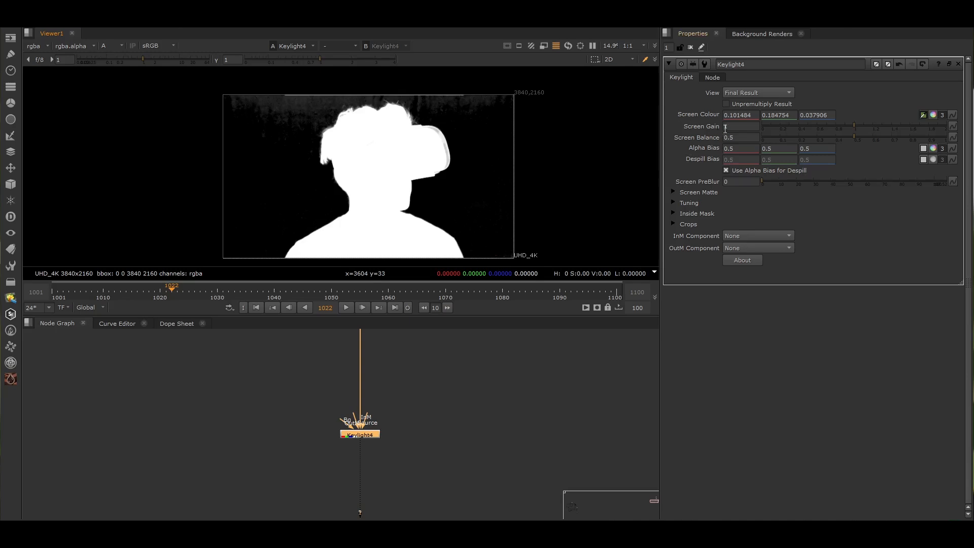
Set Keylight4's Screen Gain to 1.08 while comparing the matte at different gain values.
left_click(746, 126)
key("Up")
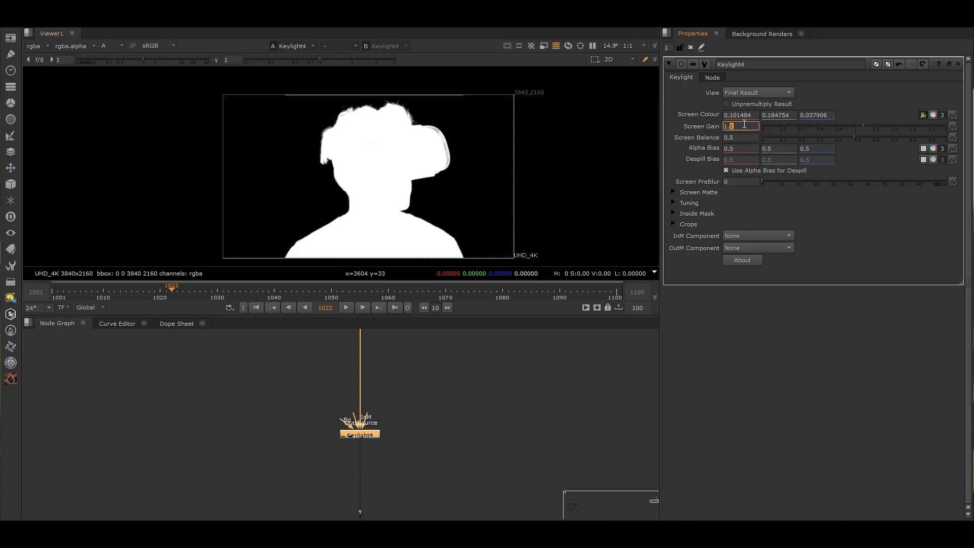
key("Down")
key("Up")
key("Down")
key("Up")
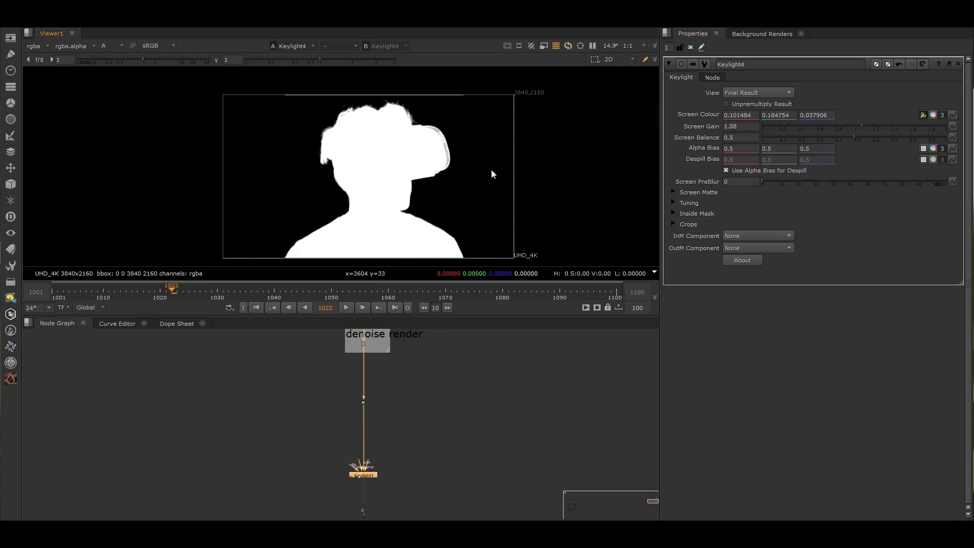
Expand the Screen Matte parameters and try a clip value of .095, comparing the matte with and without it.
left_click(674, 192)
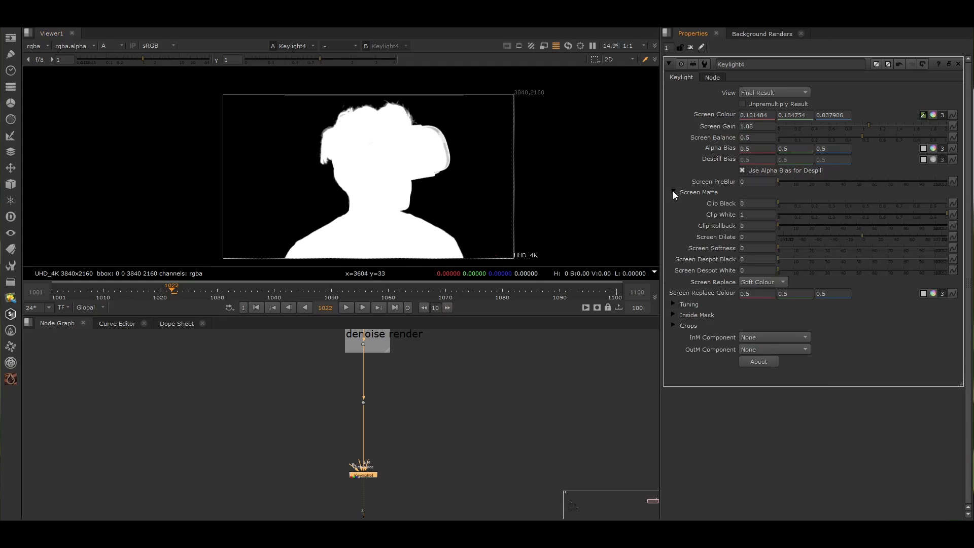
left_click(749, 204)
type(".095")
key("Return")
key("ctrl+z")
key("ctrl+y")
key("ctrl+z")
Set the Viewer gamma to 4 to check the matte and return Clip White to 1.
left_click_drag(314, 60, 555, 59)
key("ctrl+y")
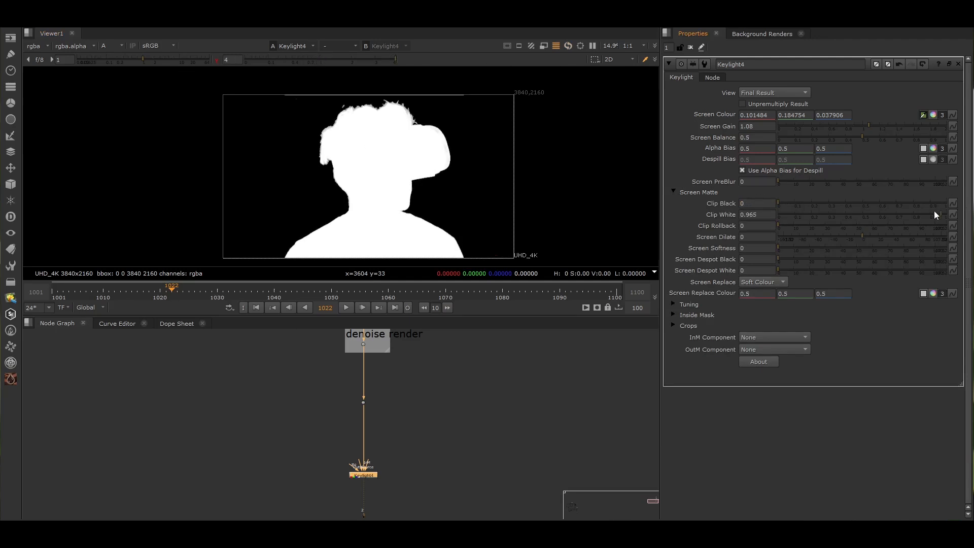
left_click_drag(940, 213, 955, 212)
Move the Viewer1 node farther down to leave more space below Keylight4.
left_click(374, 464)
middle_click_drag(375, 465, 372, 427)
left_click(370, 440)
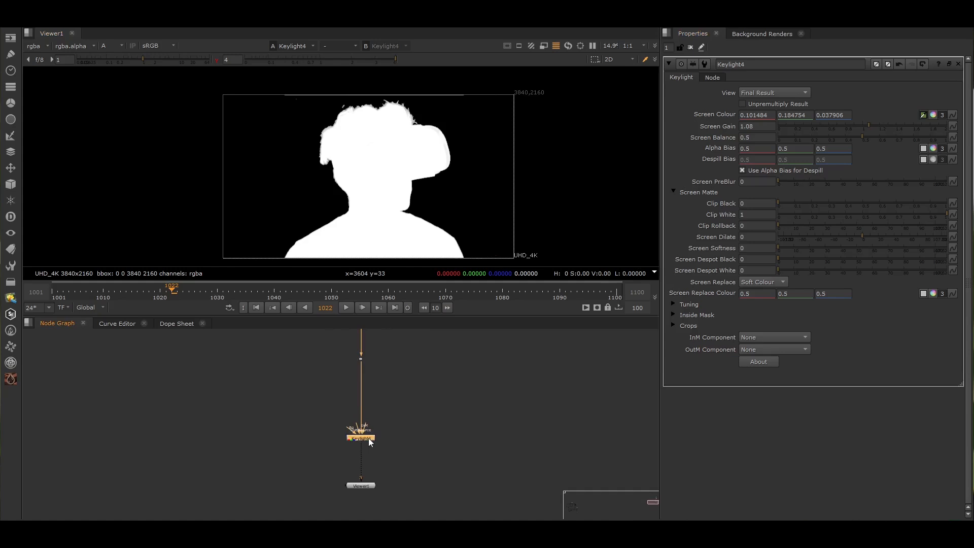
left_click_drag(364, 488, 368, 520)
left_click(399, 458)
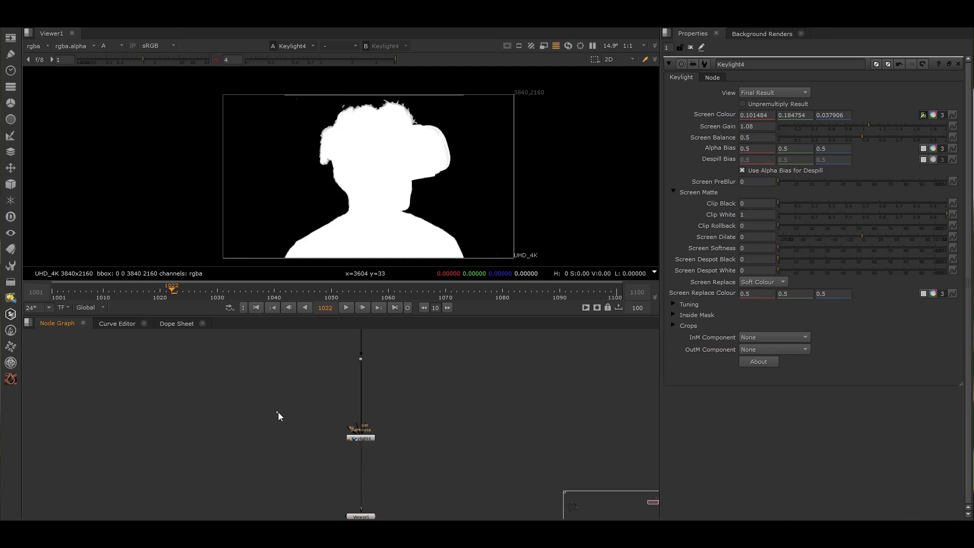
Add a Primatte node and place it beside Keylight4 at the same height in the node graph.
key("Tab")
type("prim")
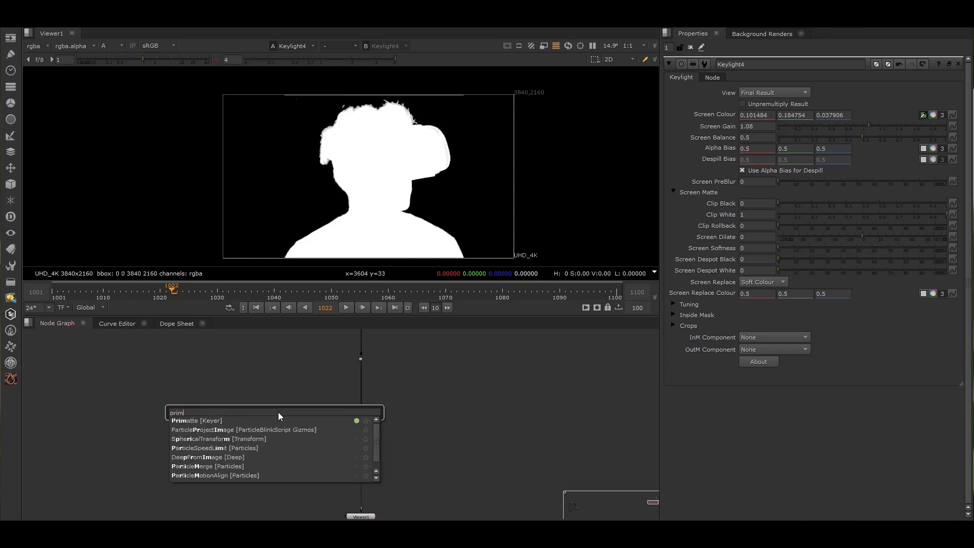
type("ate")
key("Return")
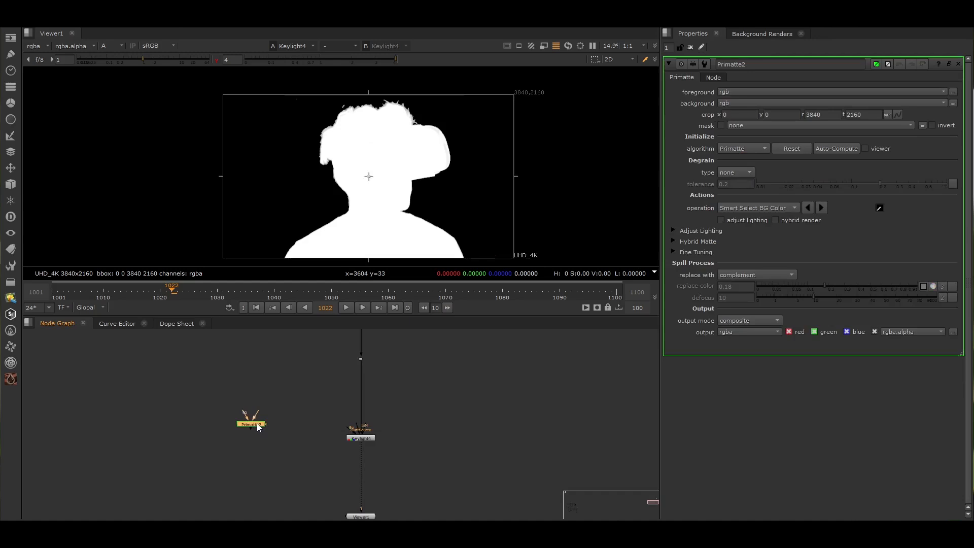
left_click_drag(258, 427, 254, 432)
left_click_drag(306, 406, 411, 485)
left_click_drag(303, 479, 278, 464)
left_click_drag(247, 431, 240, 439)
left_click_drag(161, 410, 486, 479)
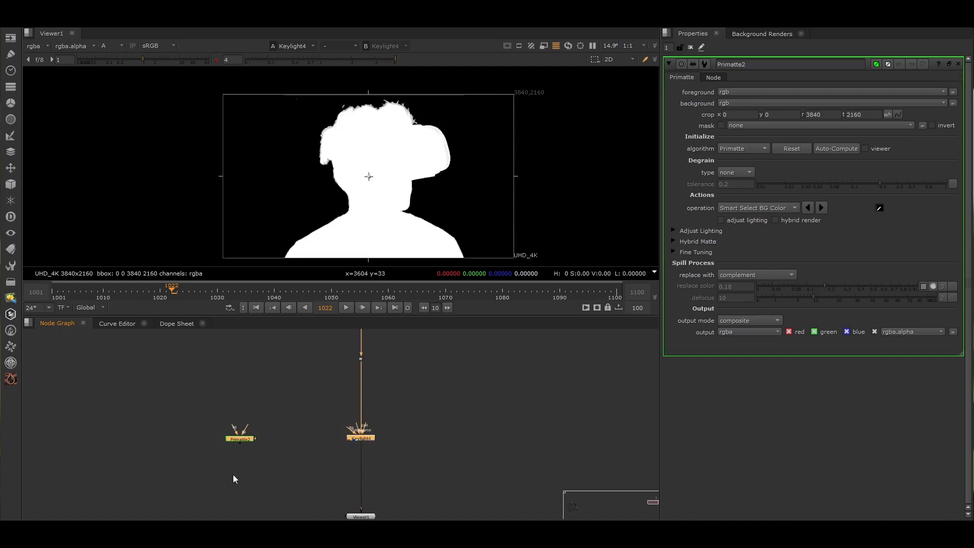
left_click_drag(169, 483, 393, 387)
Connect Primatte2's foreground input to the dot above Keylight4, bend the wire with a new dot, and view Primatte2.
left_click_drag(247, 428, 363, 358)
left_click_drag(302, 399, 240, 359, "ctrl")
left_click(245, 440)
key("1")
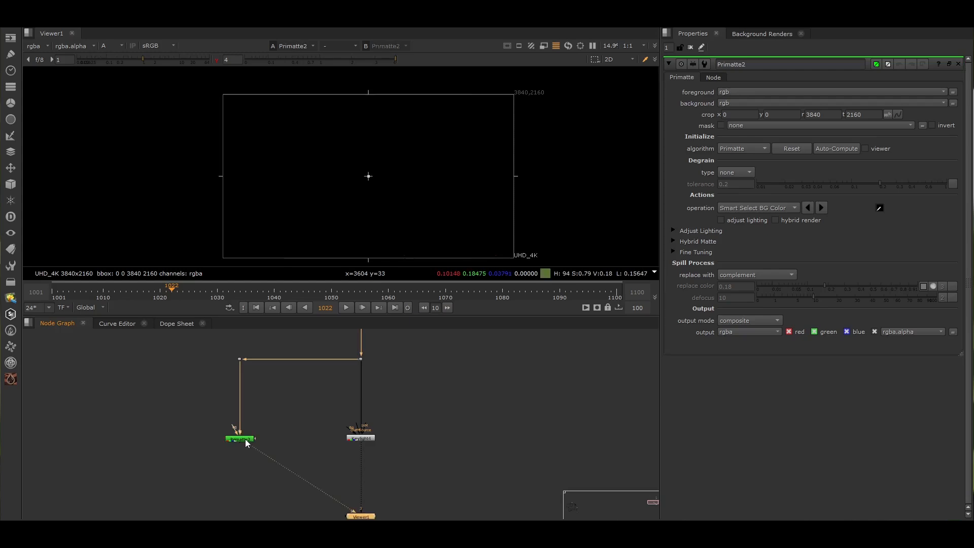
left_click(249, 437)
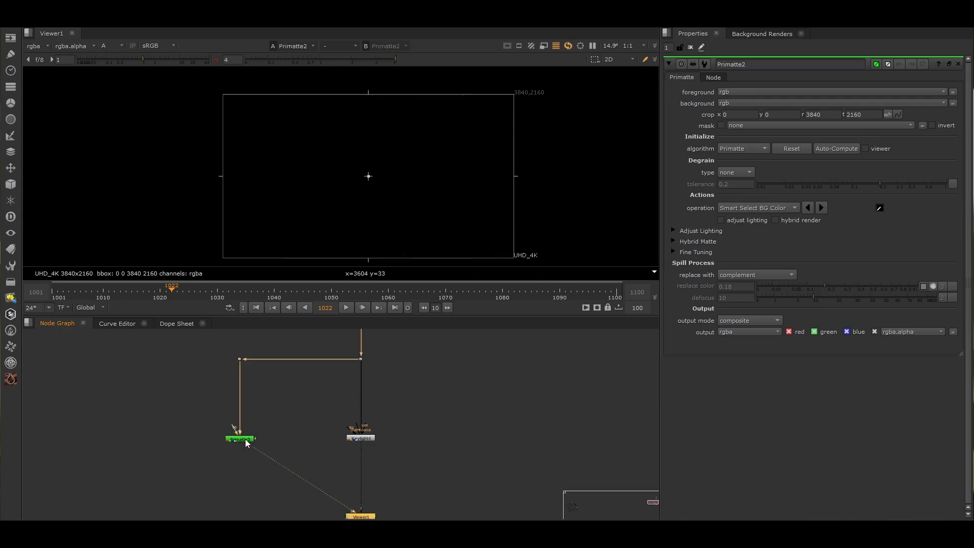
Show Primatte2 in full colour, inspect the plate at raised Viewer gamma, and return gamma to 1.
key("a")
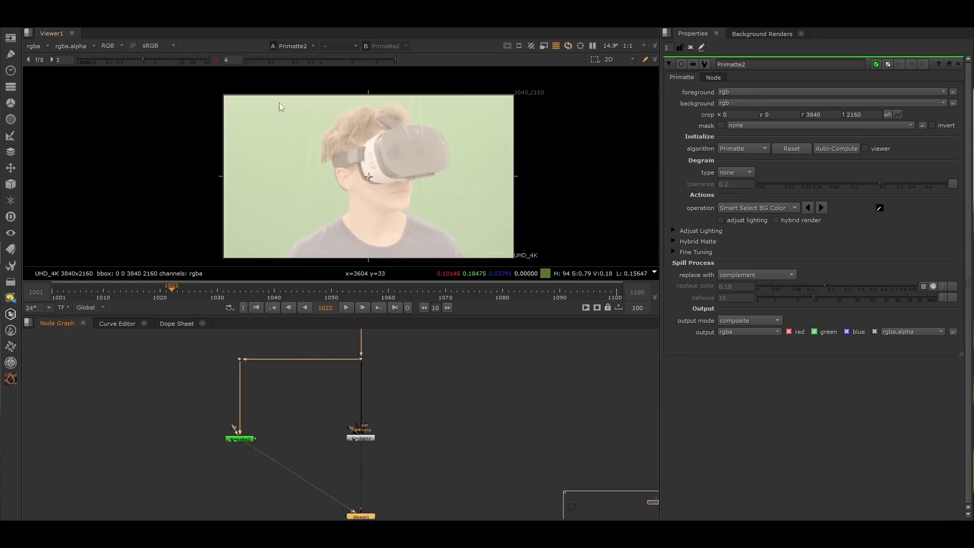
left_click(291, 62, "ctrl")
left_click(243, 440)
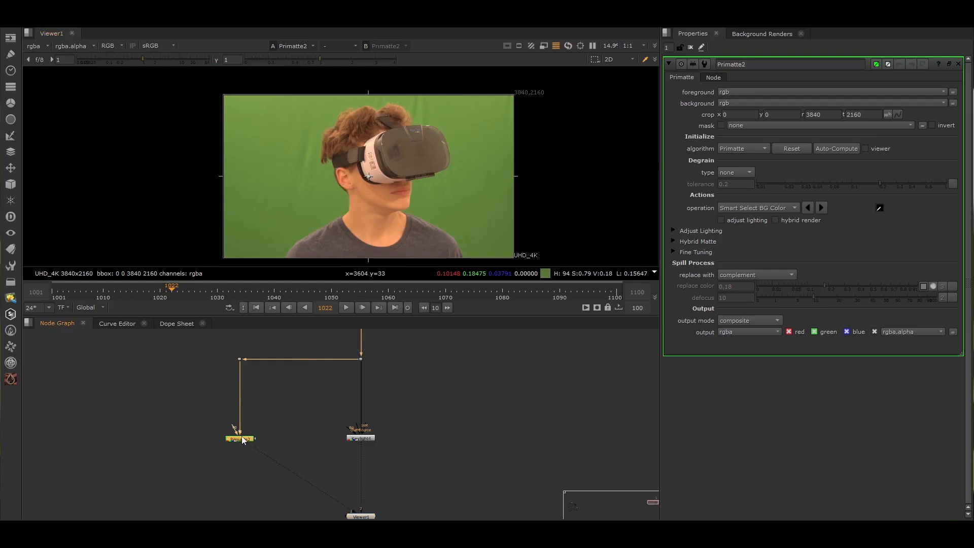
left_click_drag(327, 58, 370, 59)
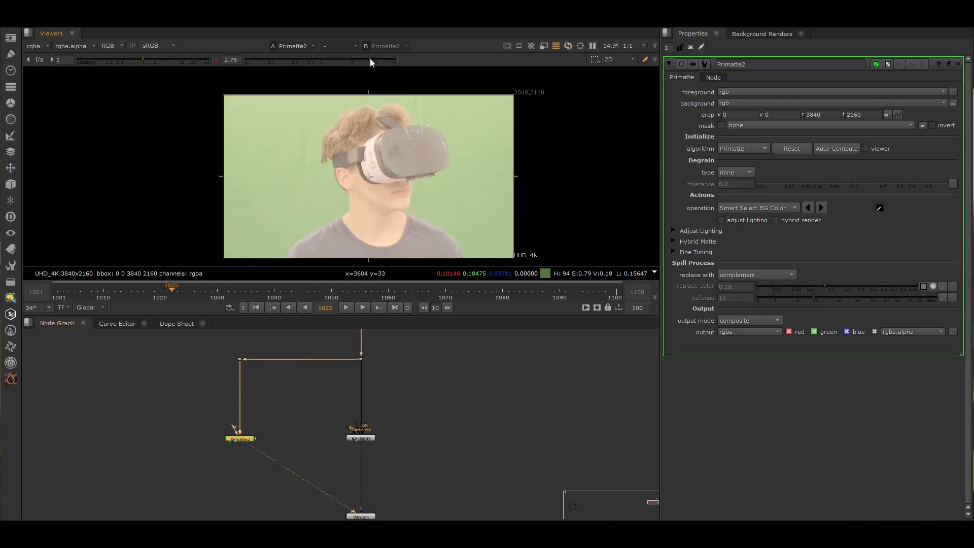
left_click(321, 59, "ctrl")
left_click_drag(321, 58, 343, 59)
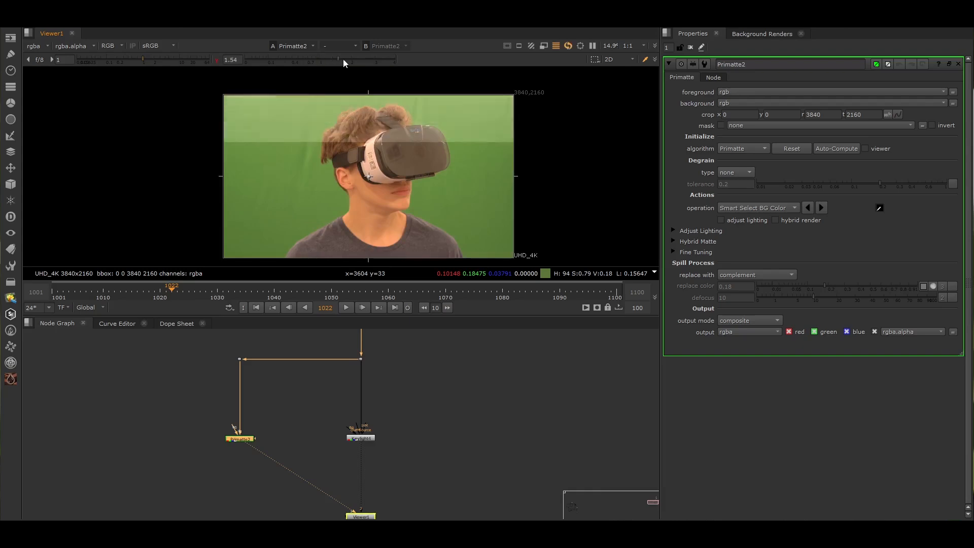
left_click(217, 62)
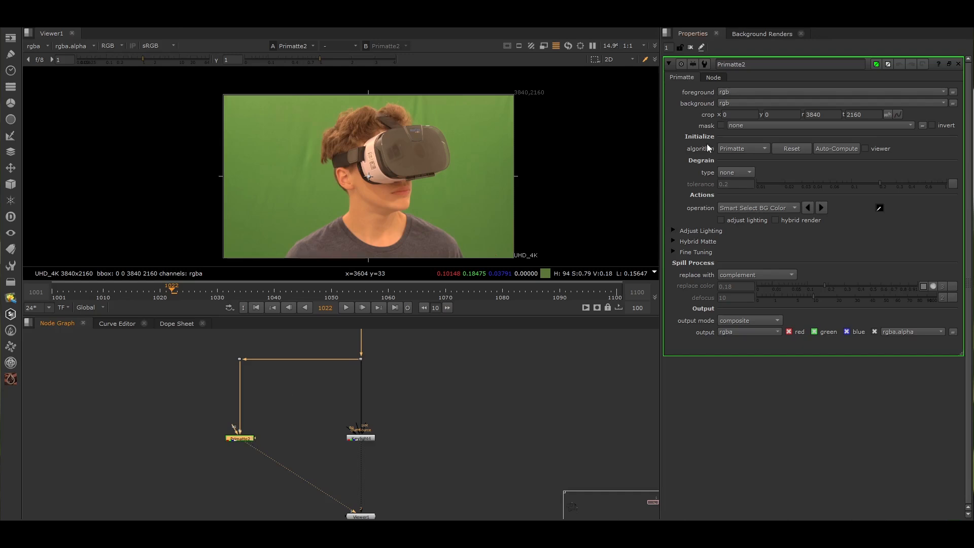
Auto-compute the Primatte2 key and, viewing the alpha, sample the grey background right of the person with Clean BG Noise.
left_click(834, 150)
key("a")
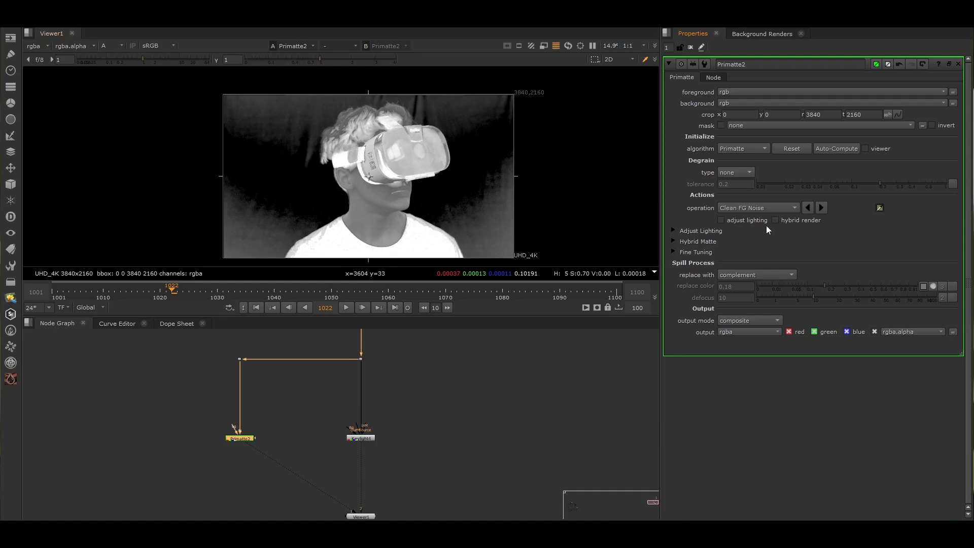
left_click(787, 210)
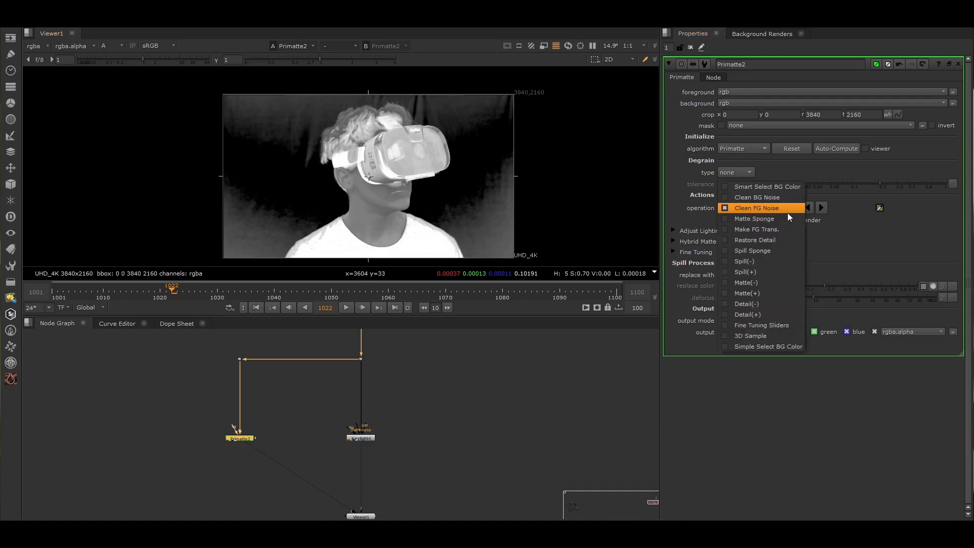
left_click(762, 199)
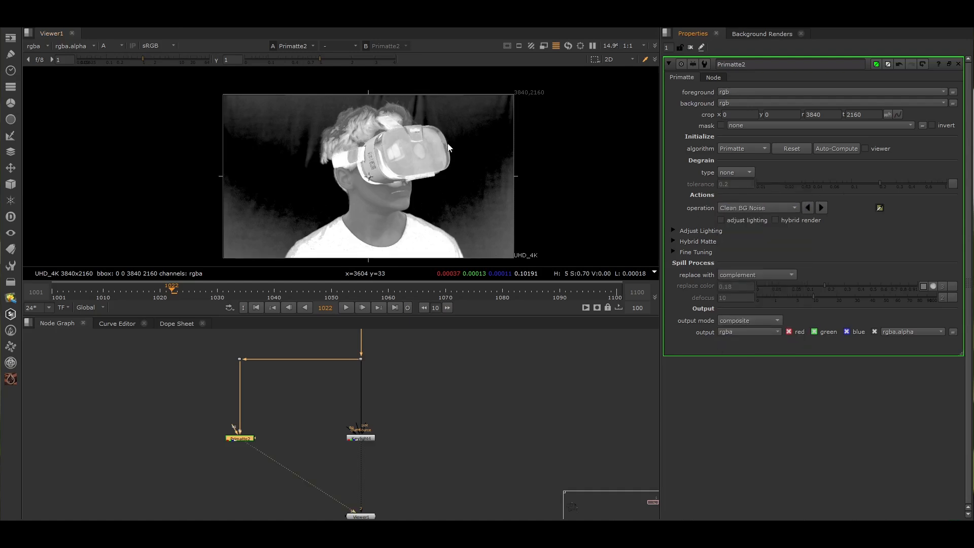
left_click_drag(465, 113, 466, 118, "ctrl+shift")
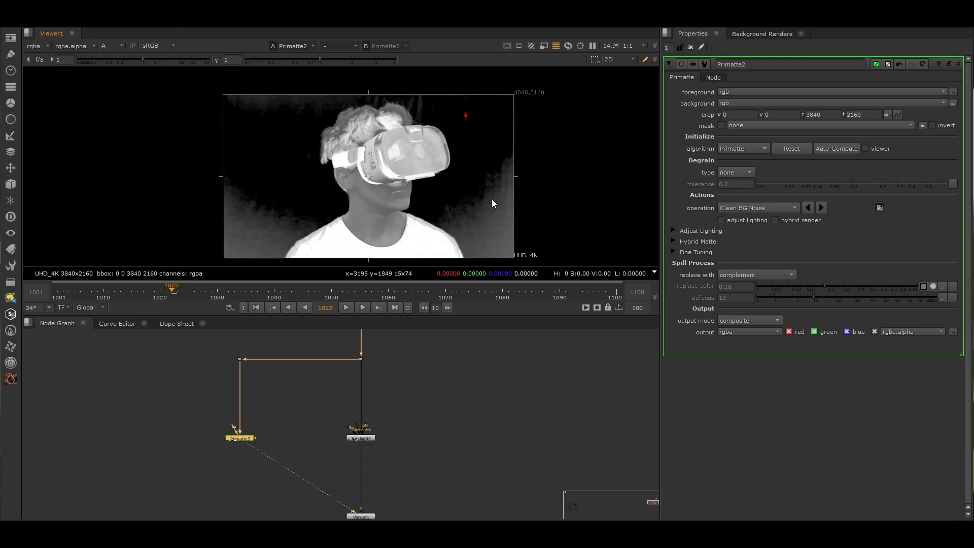
left_click(494, 230, "ctrl")
left_click(502, 249, "ctrl")
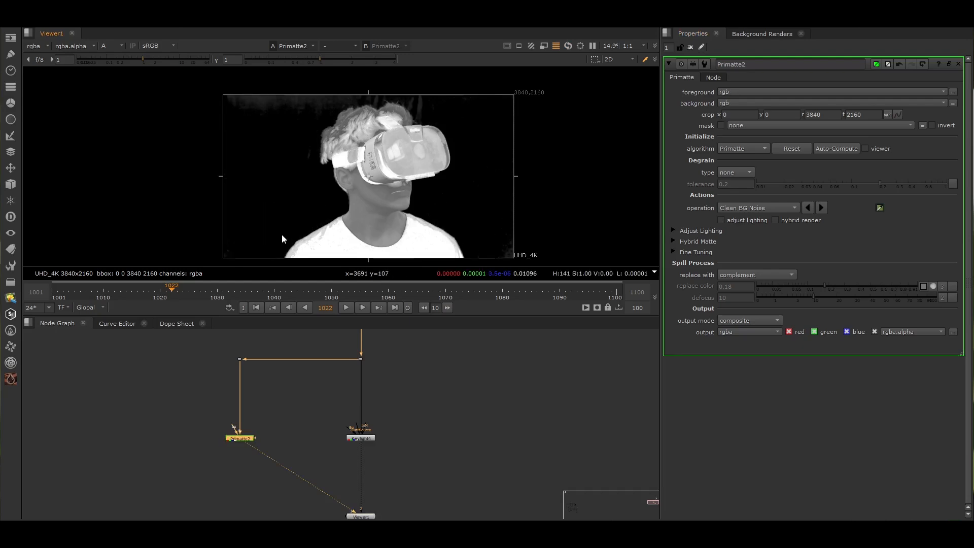
Sample the remaining background noise at the image's upper left, behind the head and in the lower-right corner, checking with Viewer gamma.
left_click_drag(258, 109, 284, 97, "ctrl+shift")
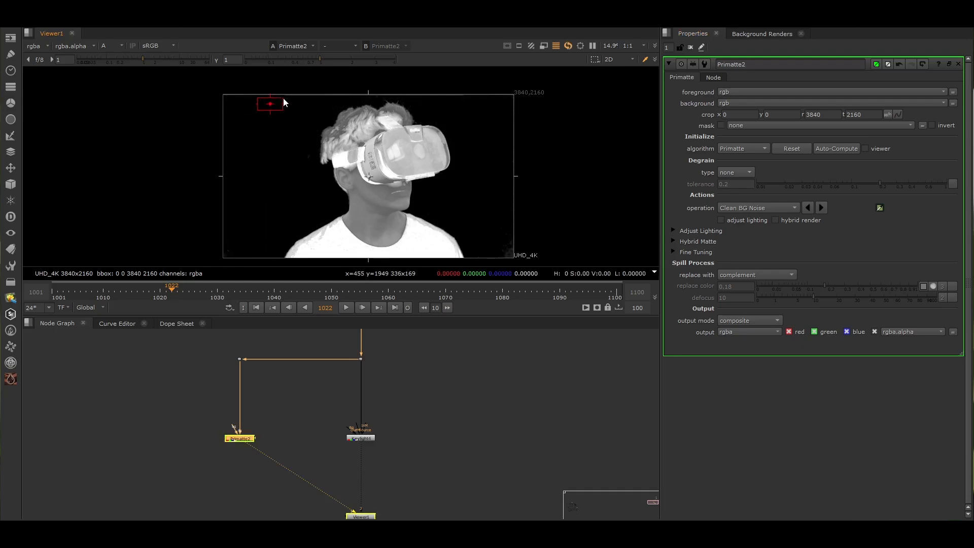
left_click_drag(298, 160, 307, 173, "ctrl+shift")
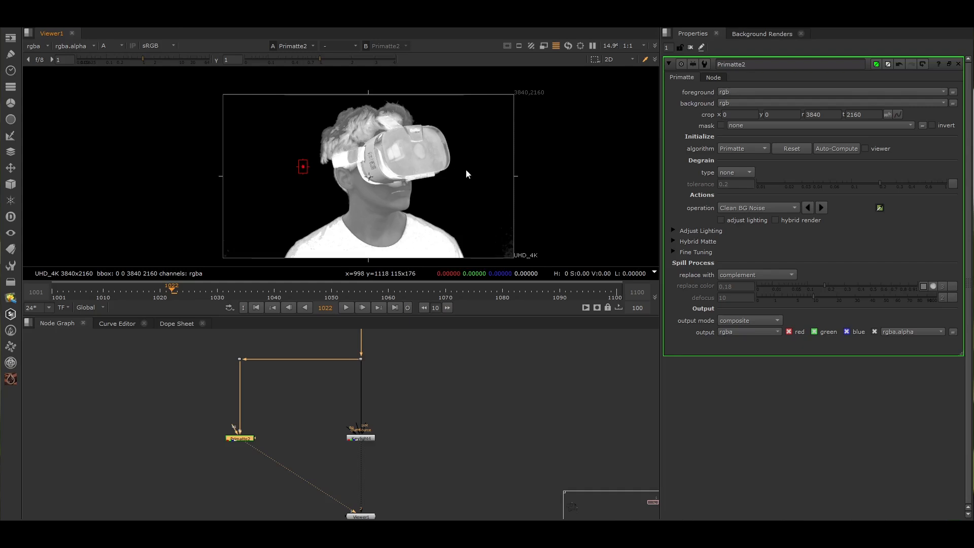
left_click_drag(478, 177, 520, 264, "ctrl+shift")
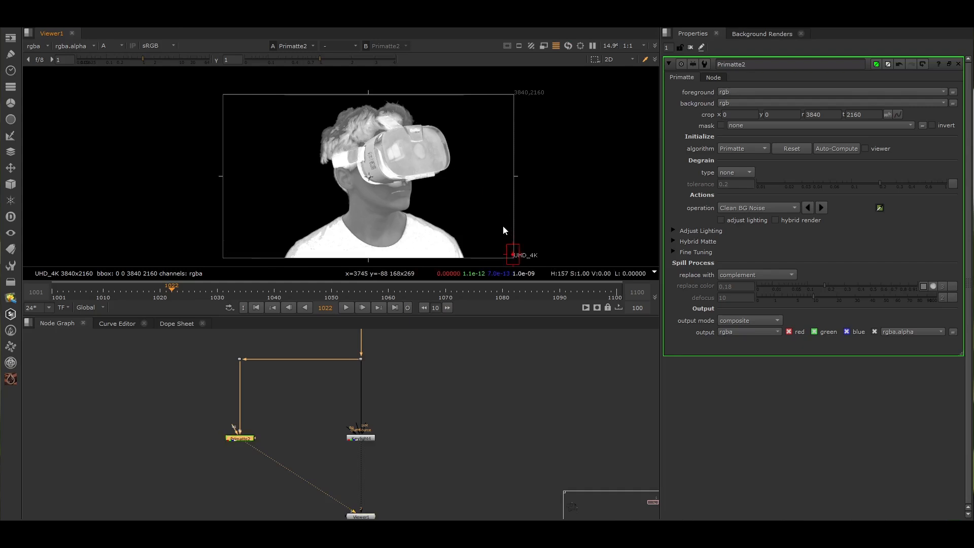
left_click_drag(503, 226, 523, 268, "ctrl+shift")
left_click_drag(296, 61, 165, 59)
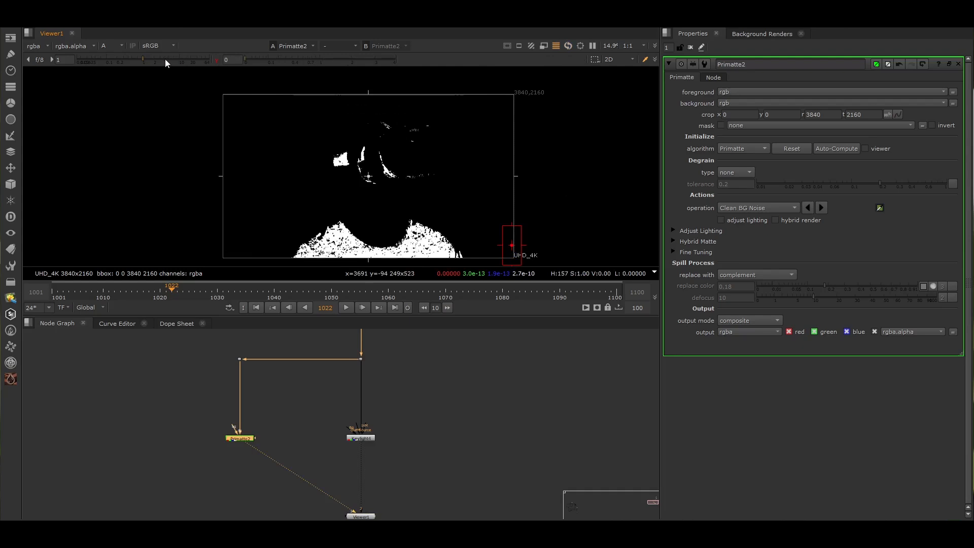
left_click(341, 60, "ctrl")
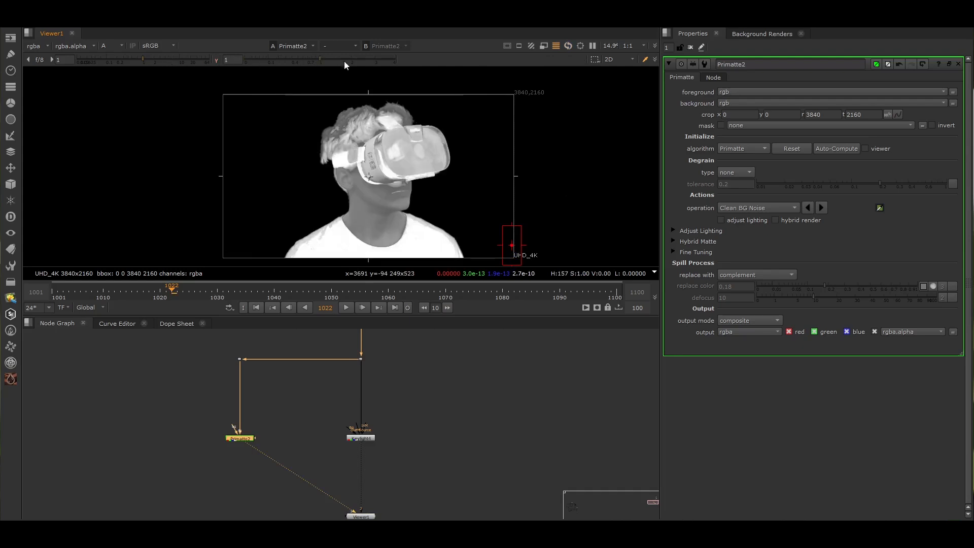
Switch Primatte2 to Clean FG Noise and sample the neck, headset and hair to make the person's matte solid.
left_click(753, 208)
left_click(761, 220)
left_click_drag(373, 196, 391, 232, "ctrl+shift")
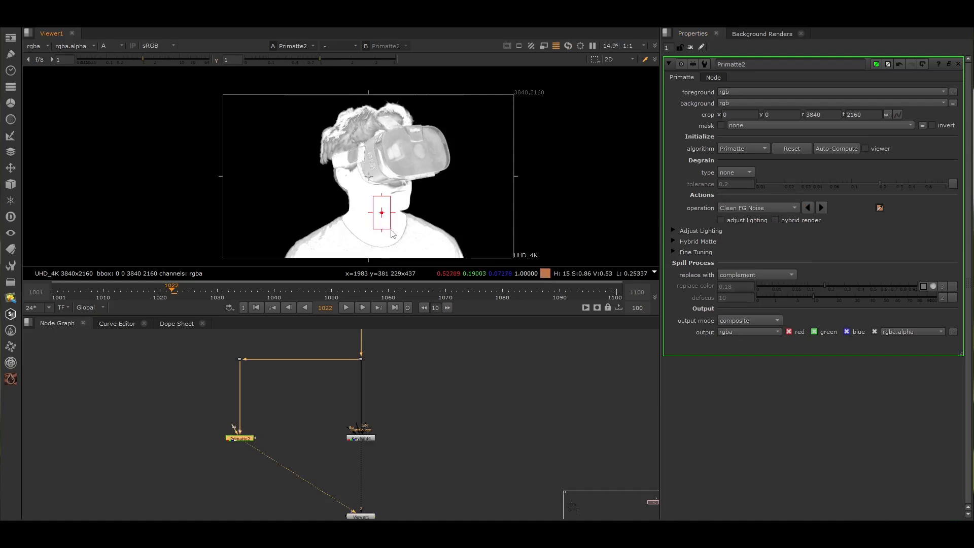
left_click_drag(370, 146, 400, 171, "ctrl+shift")
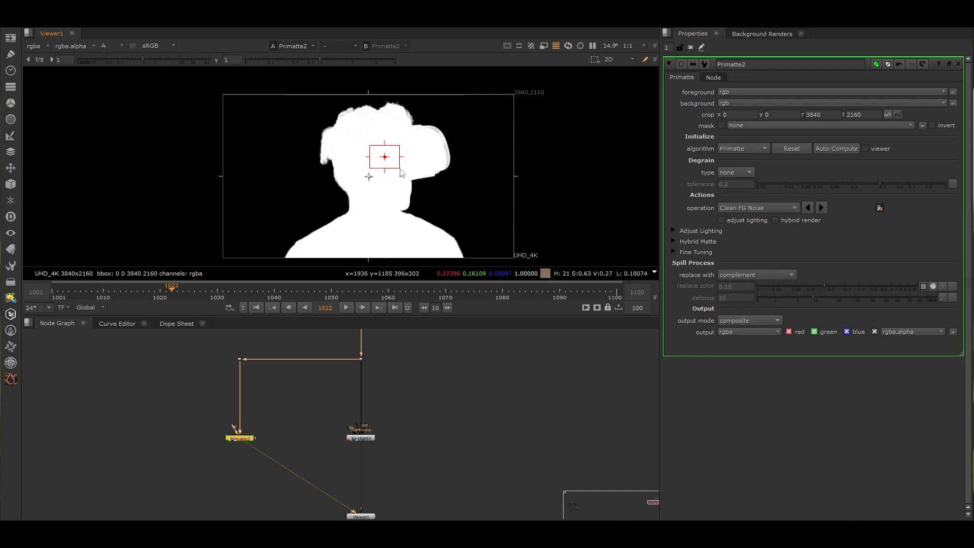
scroll(360, 137, "up", 2)
left_click_drag(348, 132, 366, 152, "ctrl+shift")
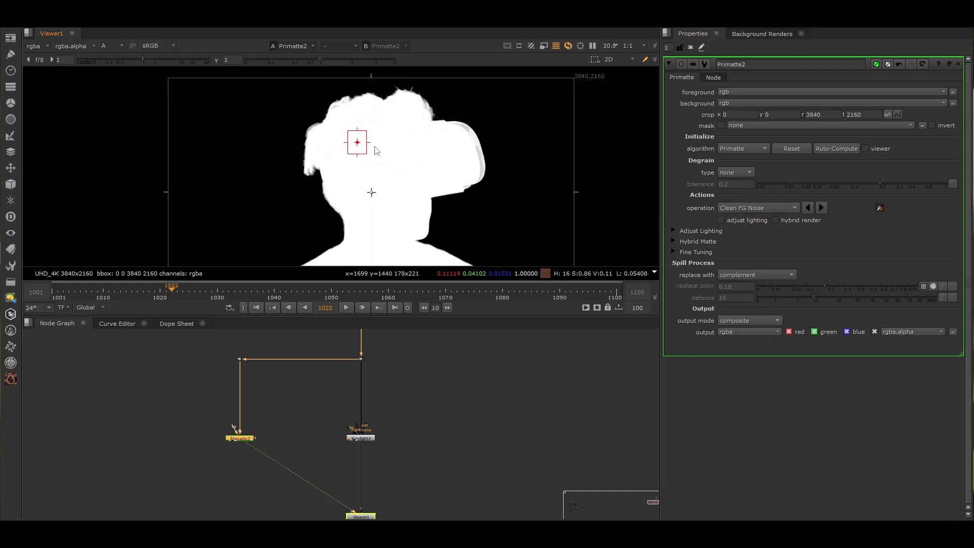
left_click_drag(360, 115, 384, 130, "ctrl+shift")
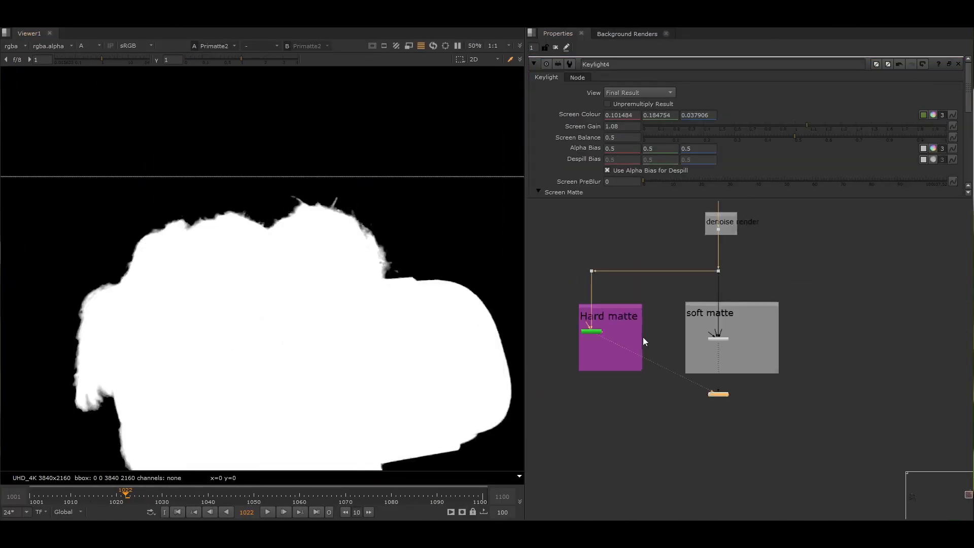
Examine the Primatte matte's edges around the hair and headset with overlays off, comparing the alpha with the colour result.
scroll(644, 341, "down", 1)
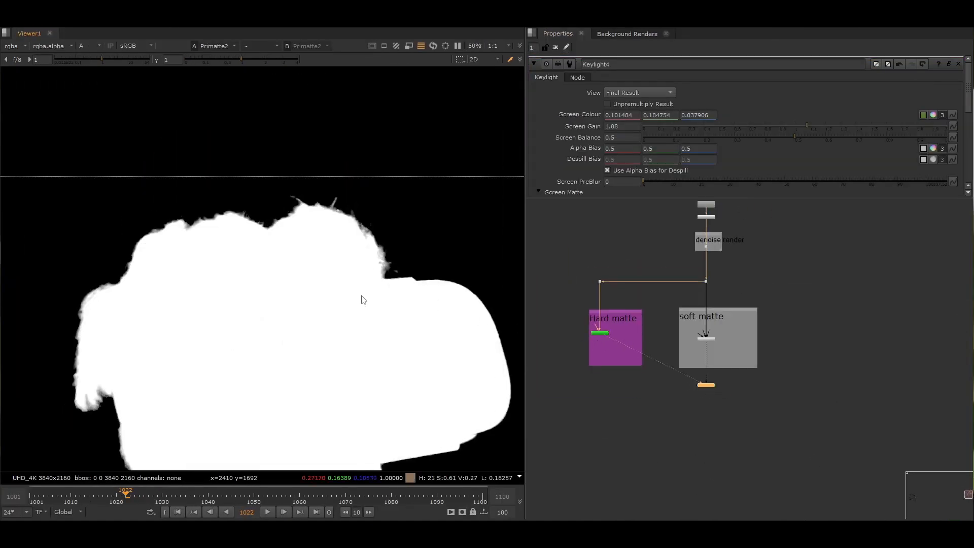
middle_click_drag(360, 298, 341, 235)
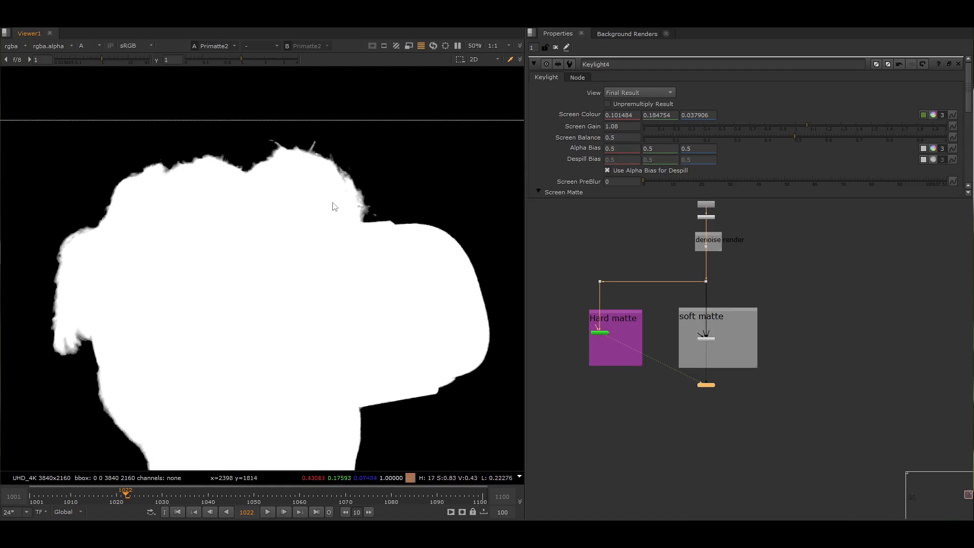
key("o")
scroll(330, 241, "down", 1)
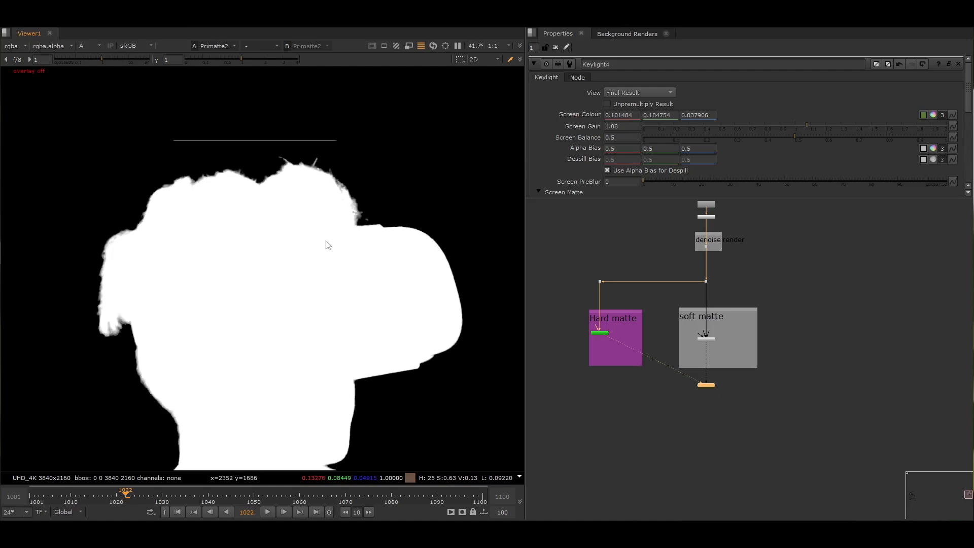
key("a")
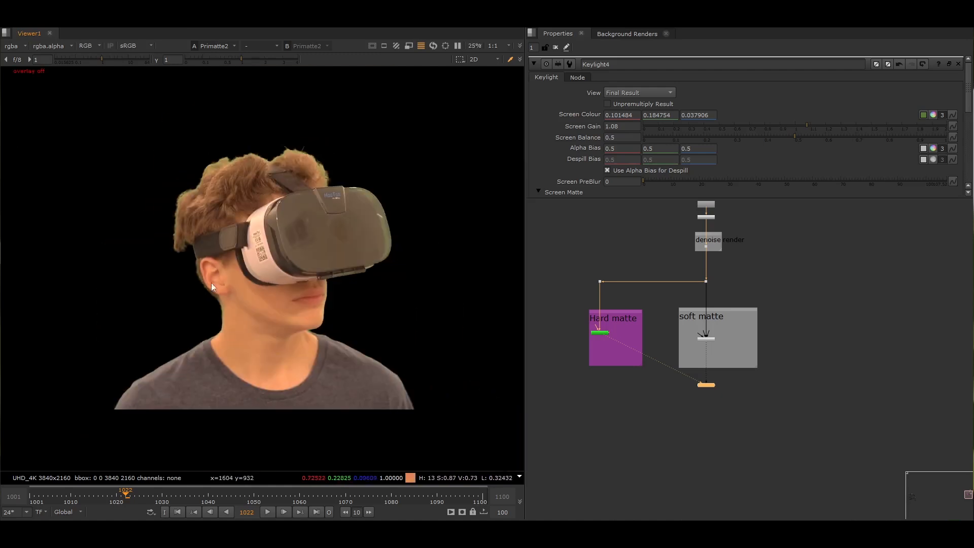
scroll(282, 126, "down", 3)
key("a")
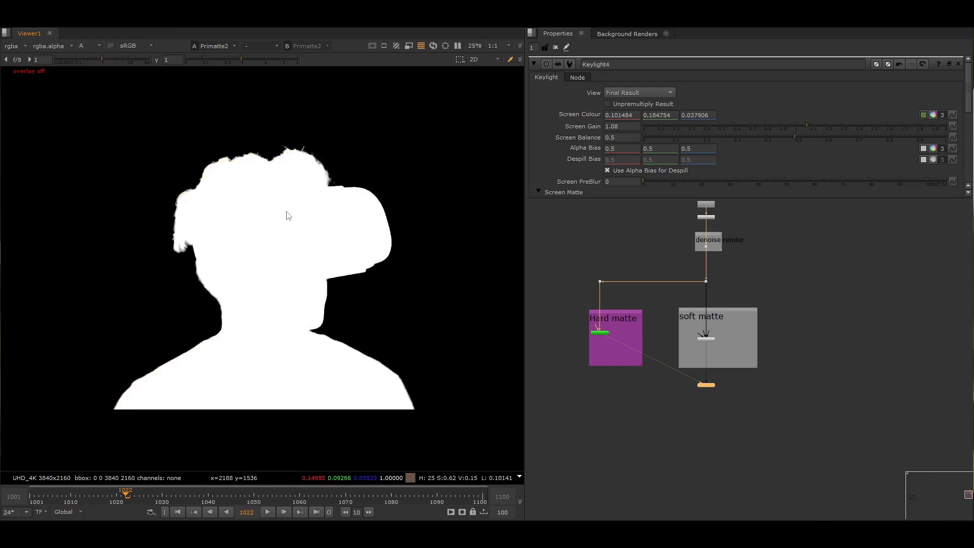
scroll(274, 172, "up", 2)
scroll(367, 176, "down", 1)
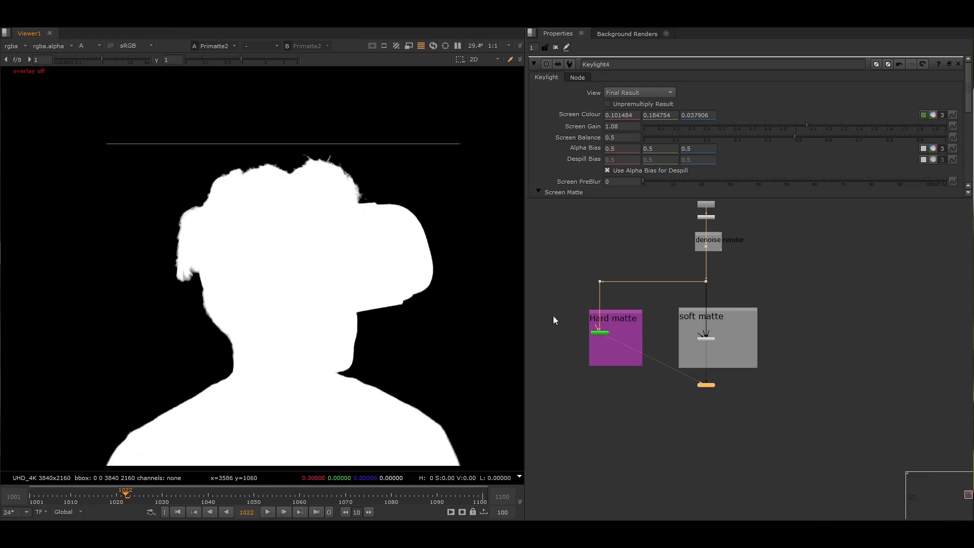
Add an Erode (blur) node below Primatte2 in the Hard matte backdrop and view its output.
scroll(627, 355, "up", 3)
left_click(603, 376)
key("Tab")
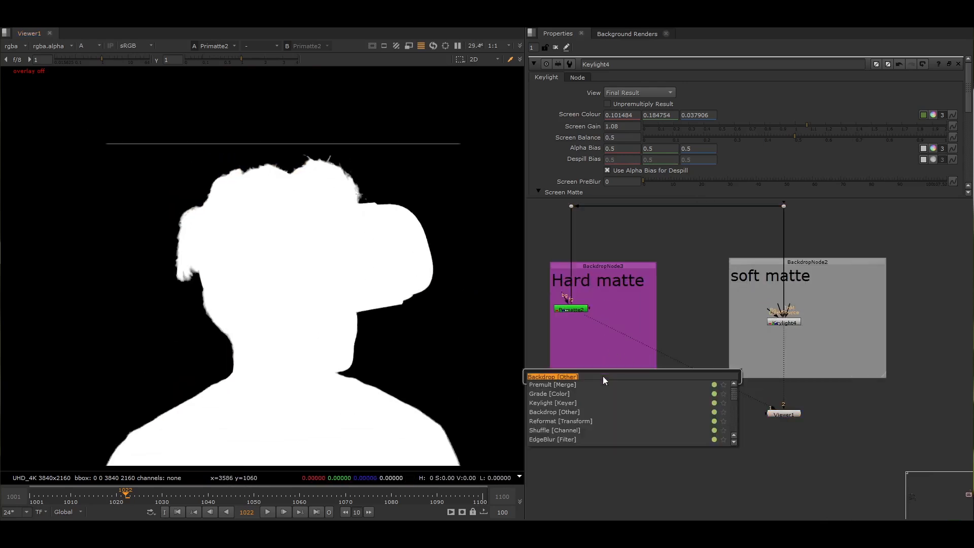
type("erode")
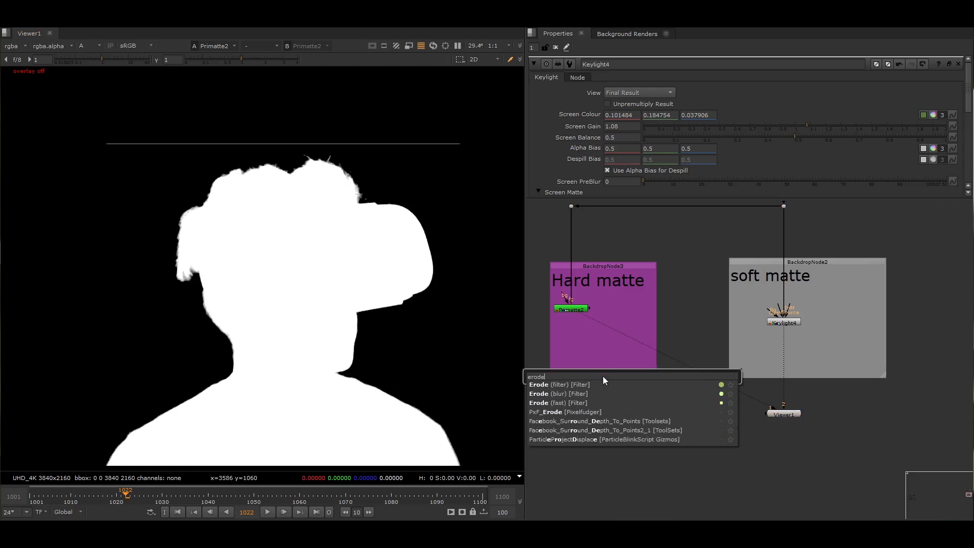
key("Down")
key("Return")
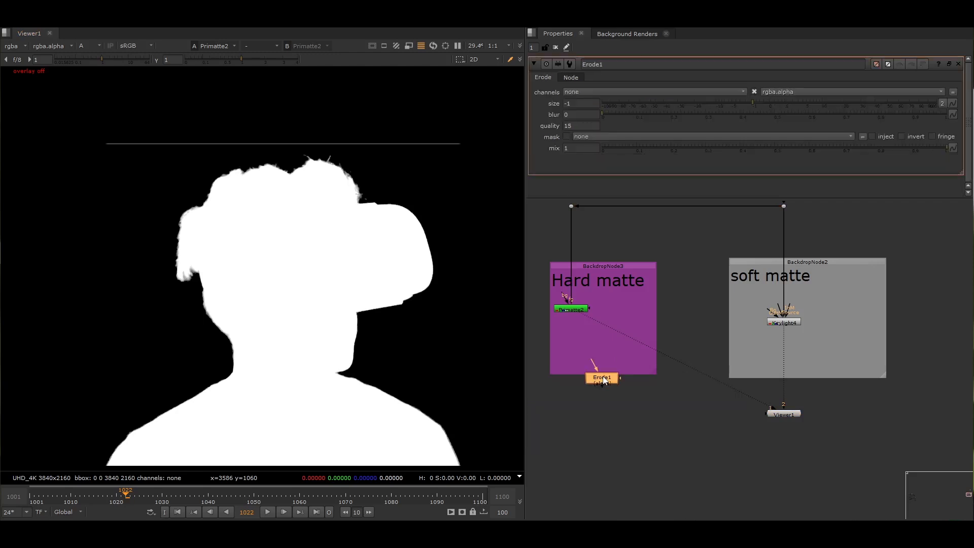
left_click_drag(604, 381, 581, 336)
key("1")
Try different sizes on Erode1 and set its size to 4.
left_click(578, 103)
scroll(577, 103, "down", 13)
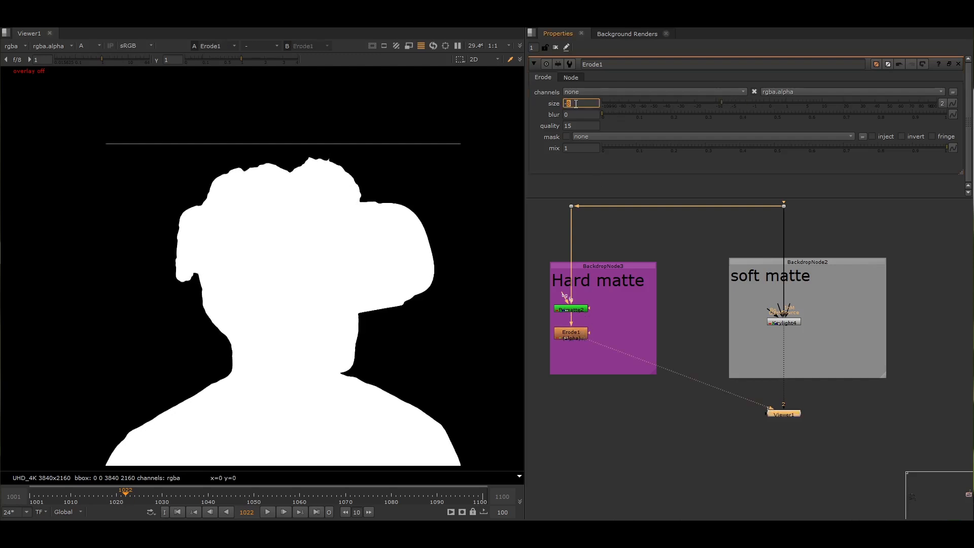
scroll(577, 104, "up", 1)
left_click_drag(710, 103, 805, 106)
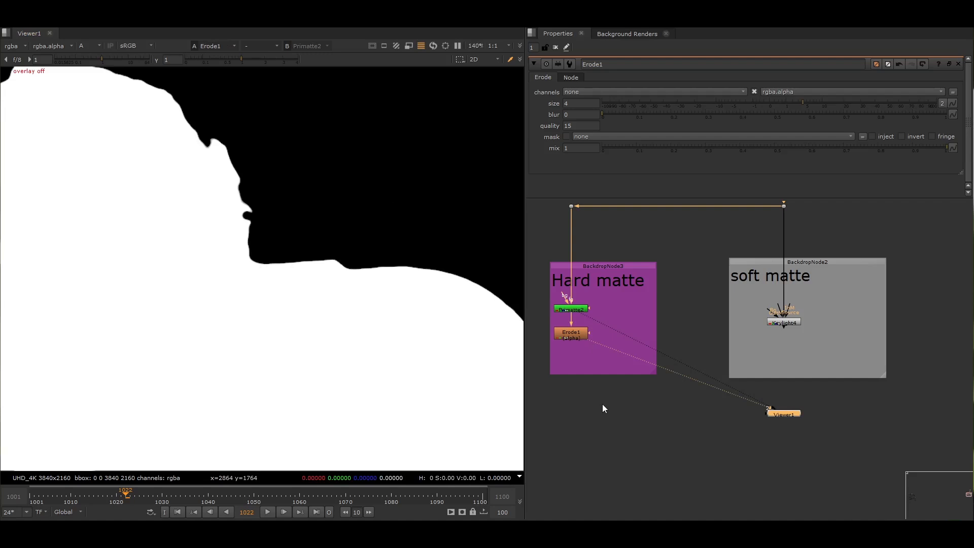
Add a Blur node below Erode1 in the Hard matte backdrop and set its size to 6.
left_click(601, 404)
key("b")
left_click_drag(602, 404, 577, 357)
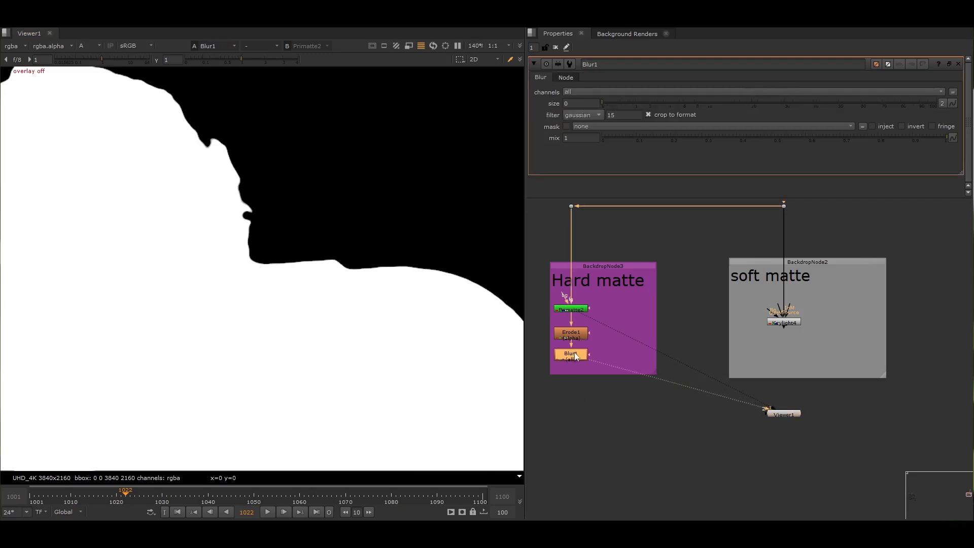
left_click(568, 106)
type("6")
key("Return")
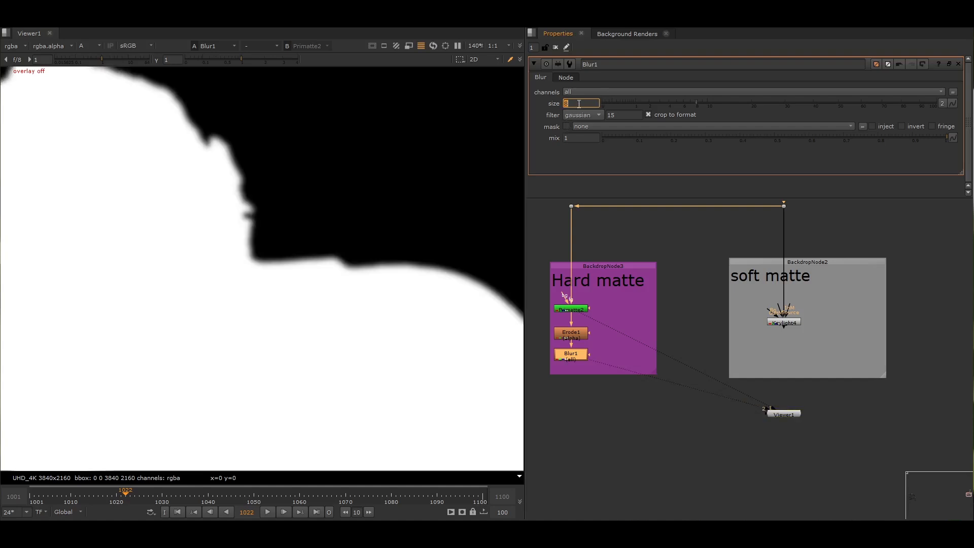
key("Return")
Compare the alpha of Primatte2 with the eroded and blurred hard matte around the hair and headset edges.
left_click(583, 311)
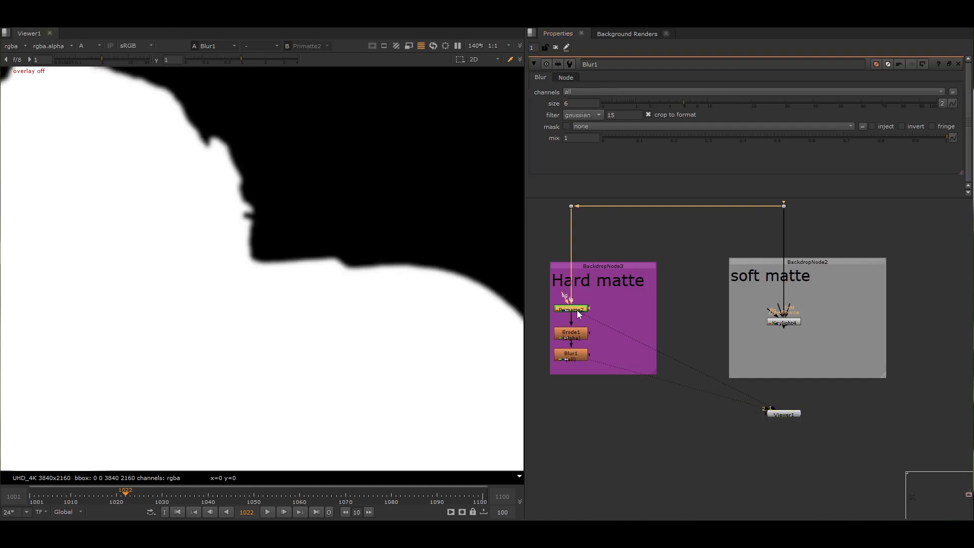
key("1")
left_click(579, 355)
key("1")
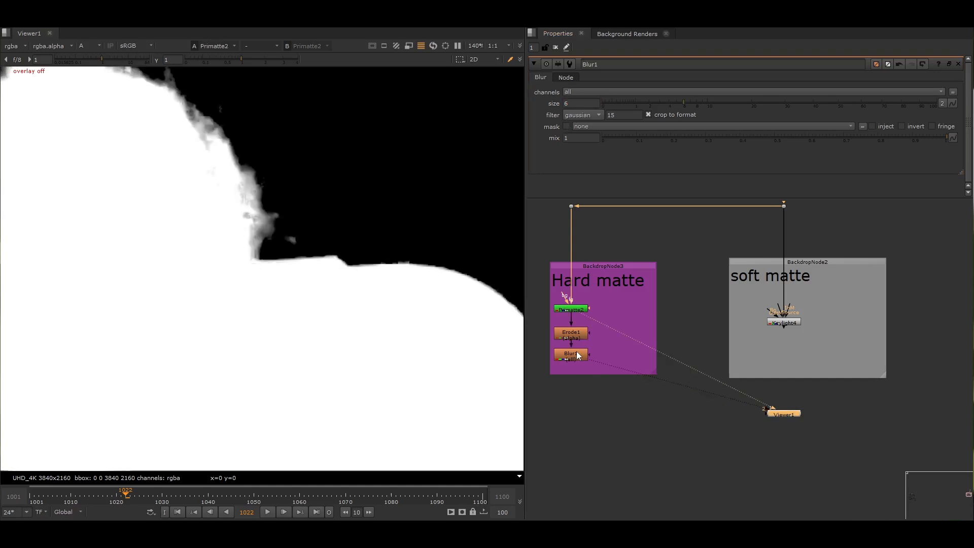
scroll(261, 218, "down", 4)
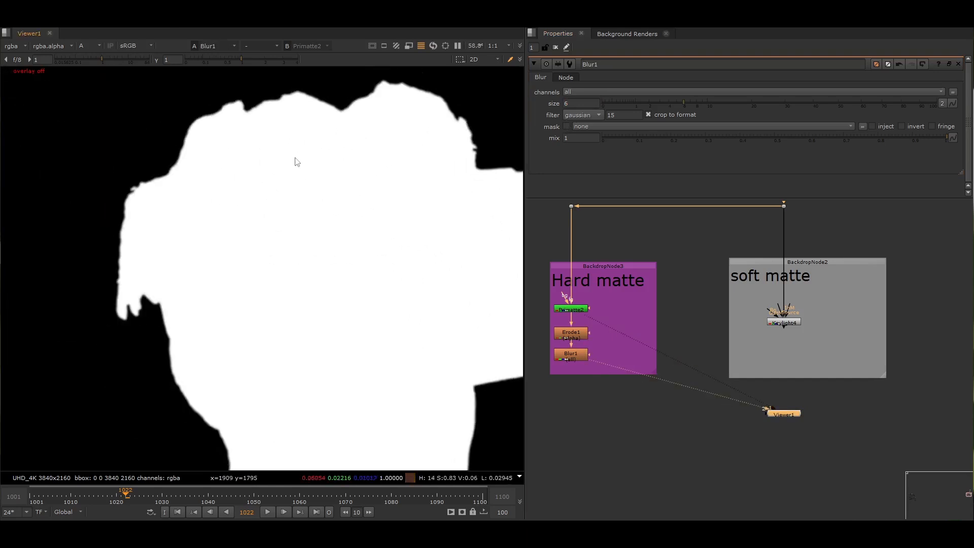
scroll(325, 311, "down", 3)
middle_click_drag(326, 310, 246, 274)
key("1")
key("2")
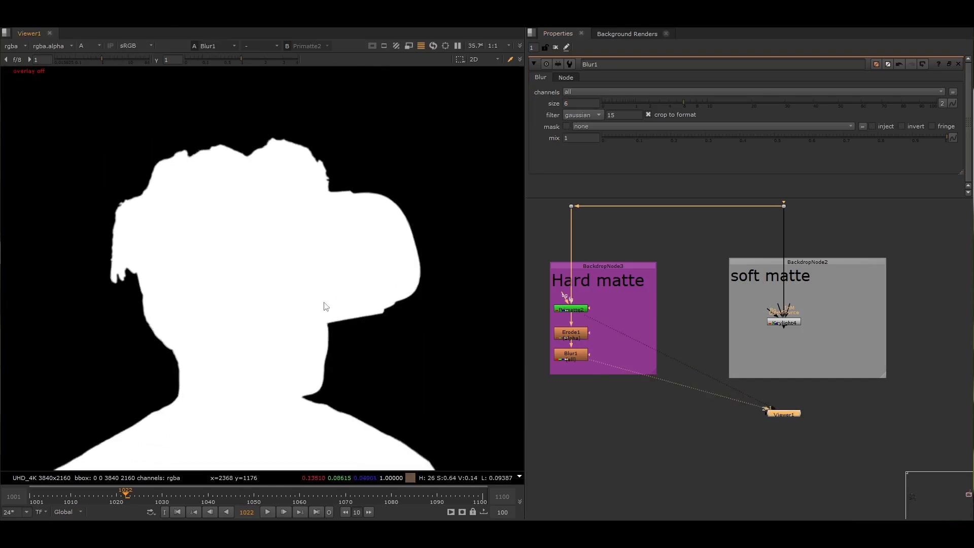
scroll(413, 321, "up", 3)
key("1")
key("2")
scroll(417, 304, "up", 7)
key("2")
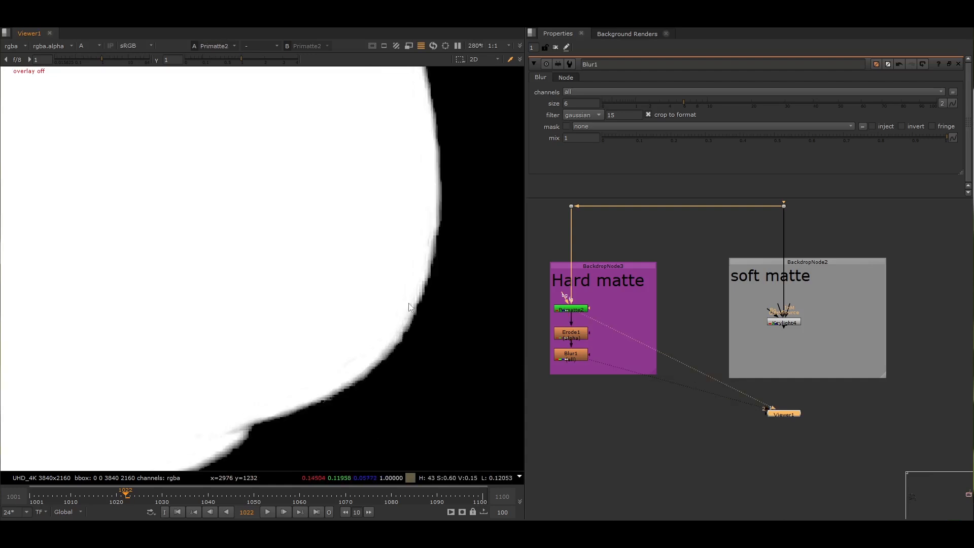
scroll(412, 314, "down", 2)
key("1")
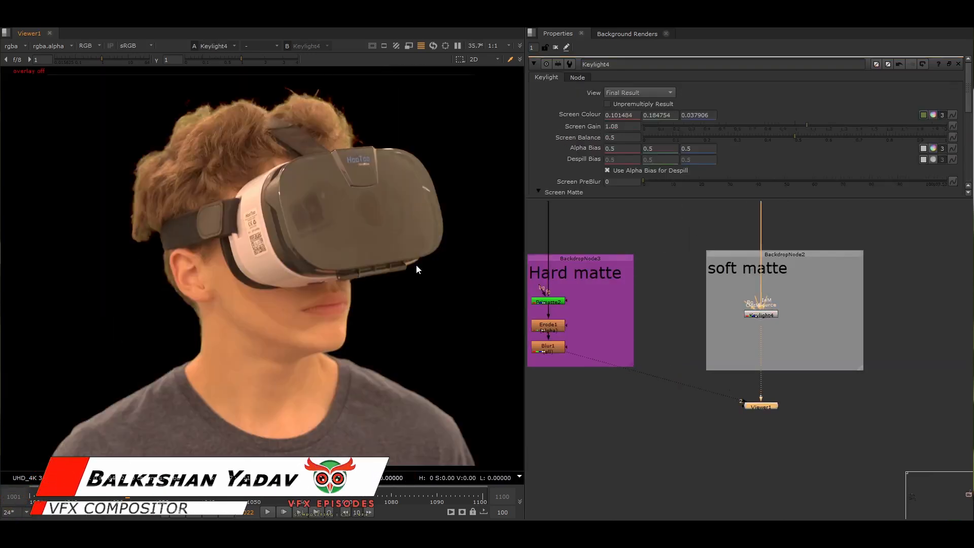
Combine the hard and soft mattes with a union ChannelMerge, route the hard matte through a dot and view the merge.
left_click_drag(611, 391, 608, 402)
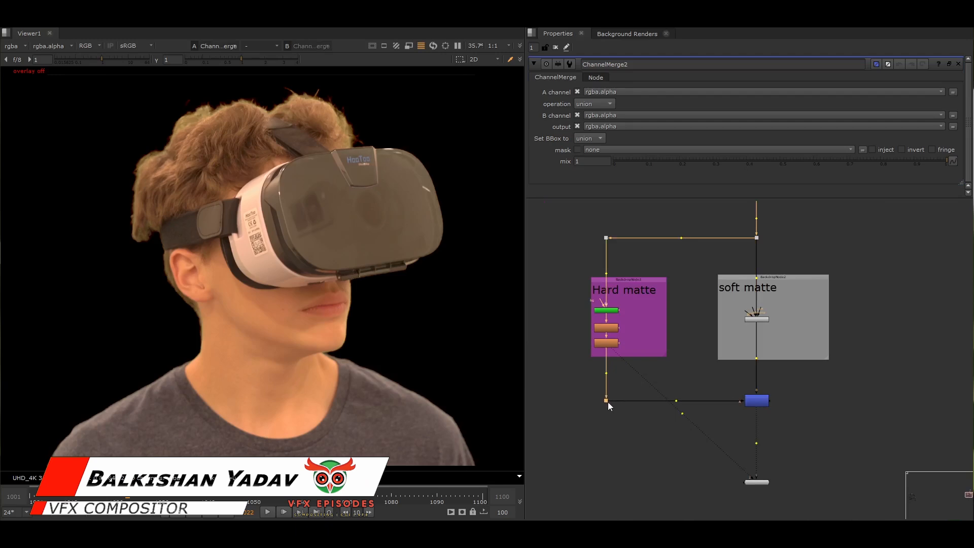
middle_click_drag(756, 406, 695, 410)
left_click(695, 408)
key("1")
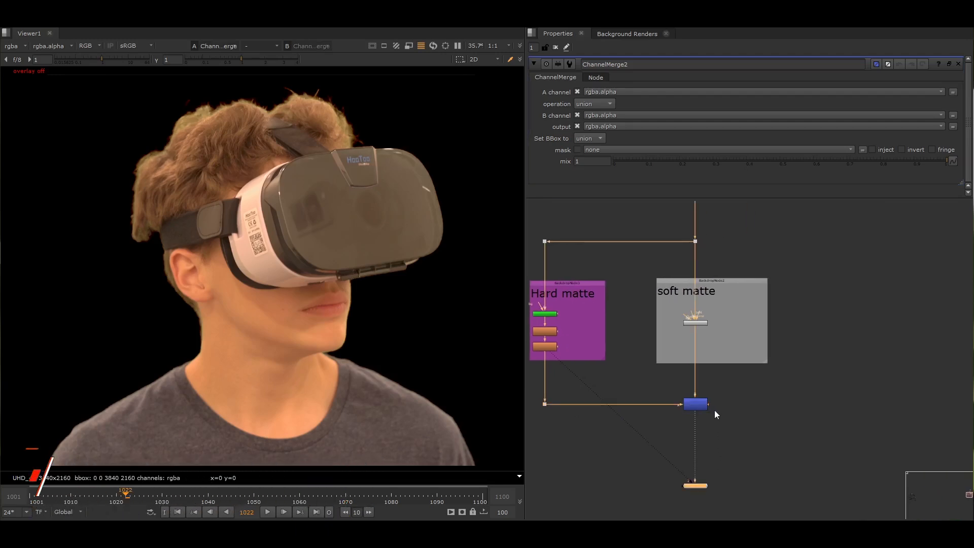
Compare the alpha of Keylight4 with that of ChannelMerge2 along the top hair edge.
left_click(701, 324)
key("1")
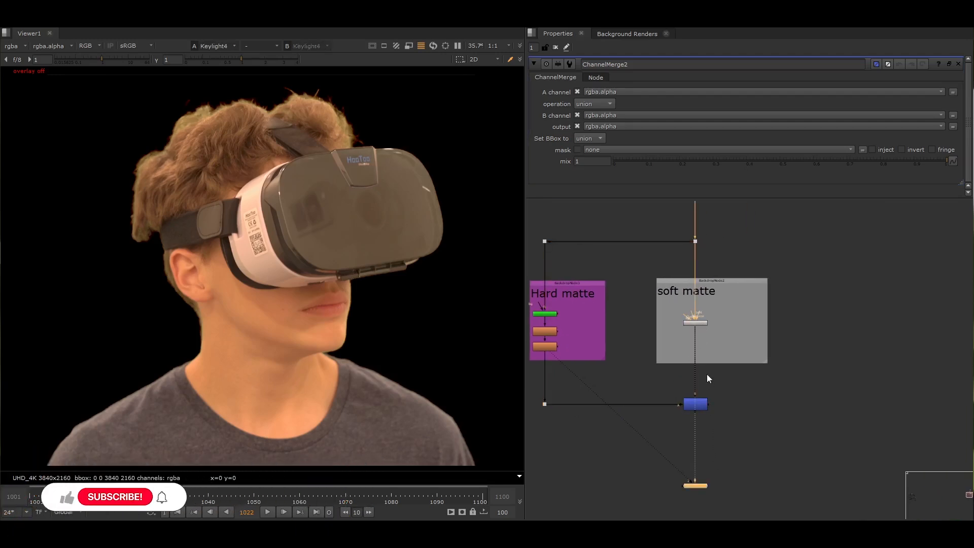
left_click(699, 404)
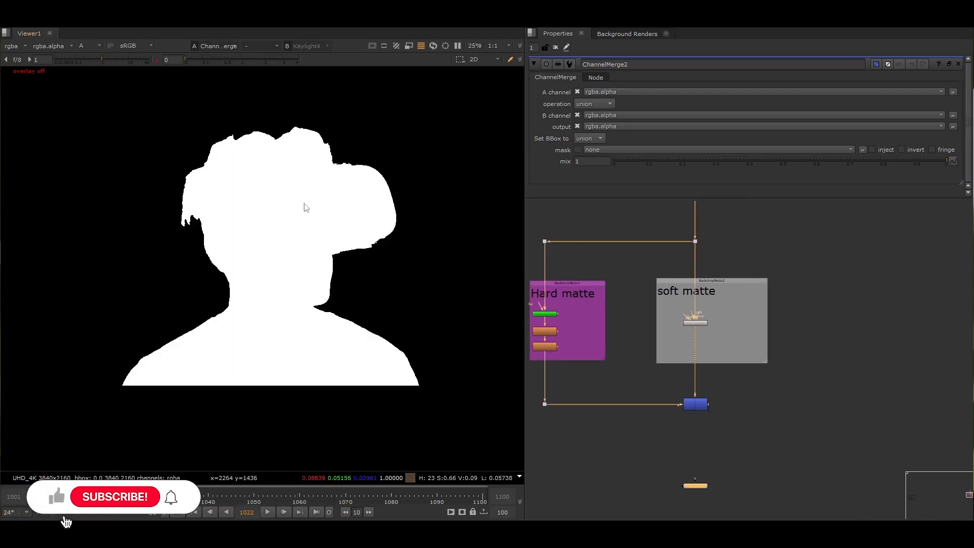
scroll(306, 208, "up", 2)
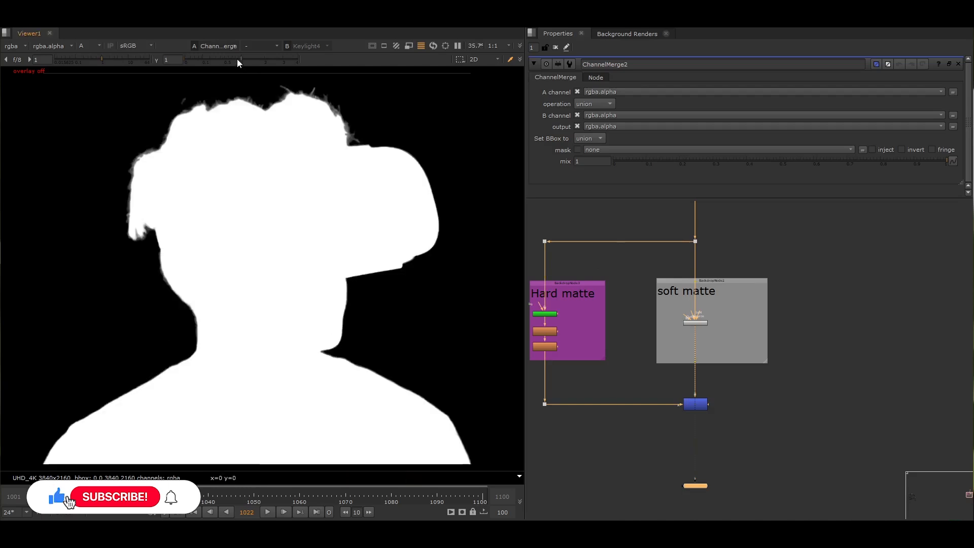
scroll(344, 182, "up", 8)
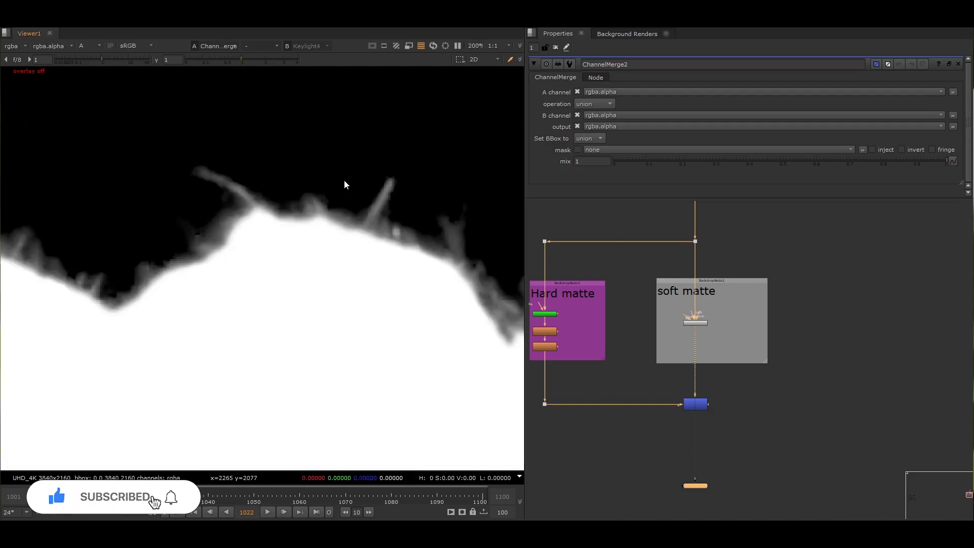
left_click(697, 324)
key("1")
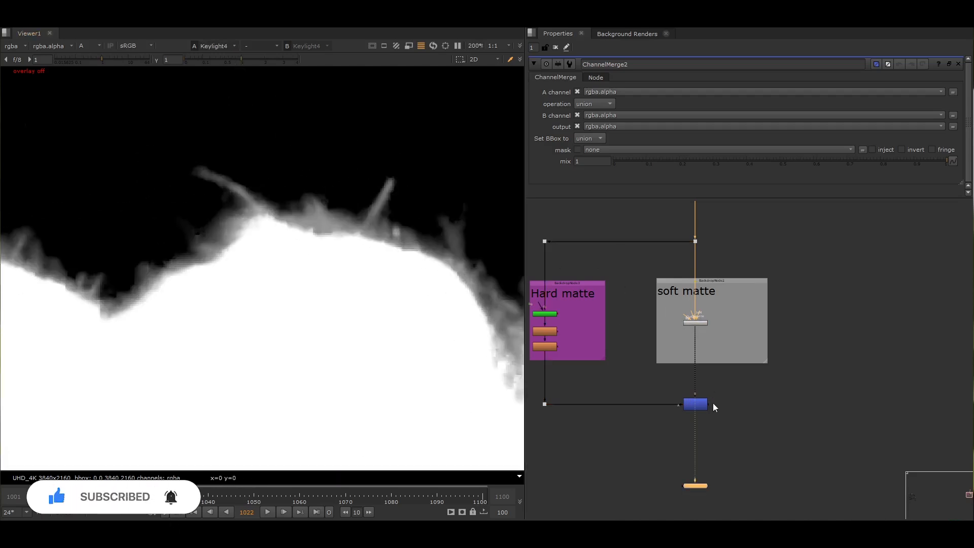
left_click(696, 405)
key("1")
scroll(284, 310, "down", 5)
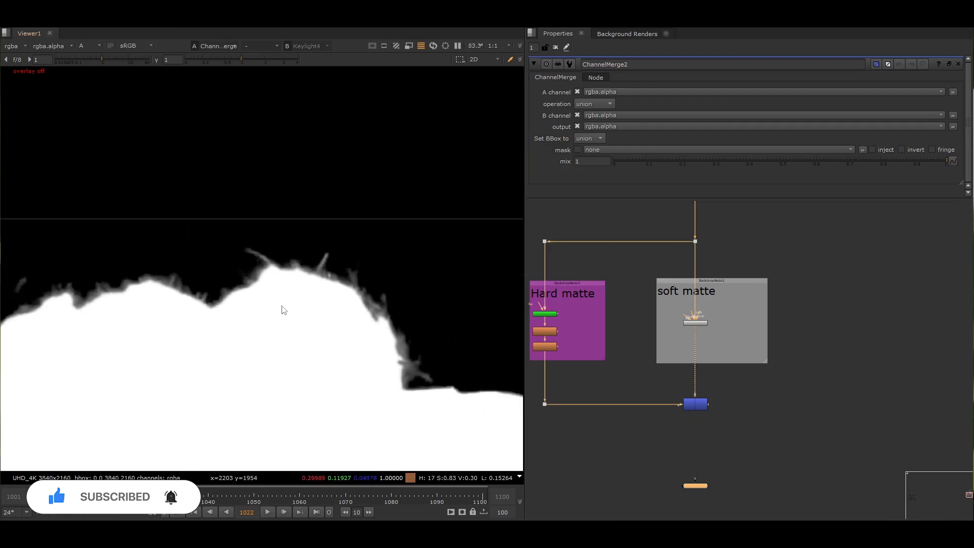
Check ChannelMerge2's alpha against Keylight4 across the whole head, the back of the hair and the headset edges.
key("1")
key("2")
middle_click_drag(337, 364, 385, 161)
scroll(386, 161, "down", 3)
key("1")
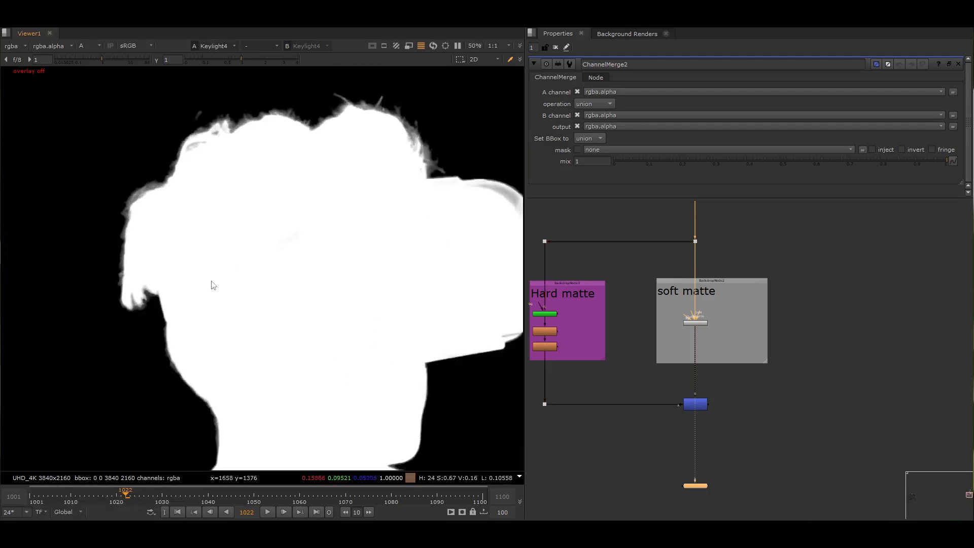
key("2")
middle_click_drag(255, 264, 237, 307)
key("1")
key("2")
middle_click_drag(487, 295, 319, 281)
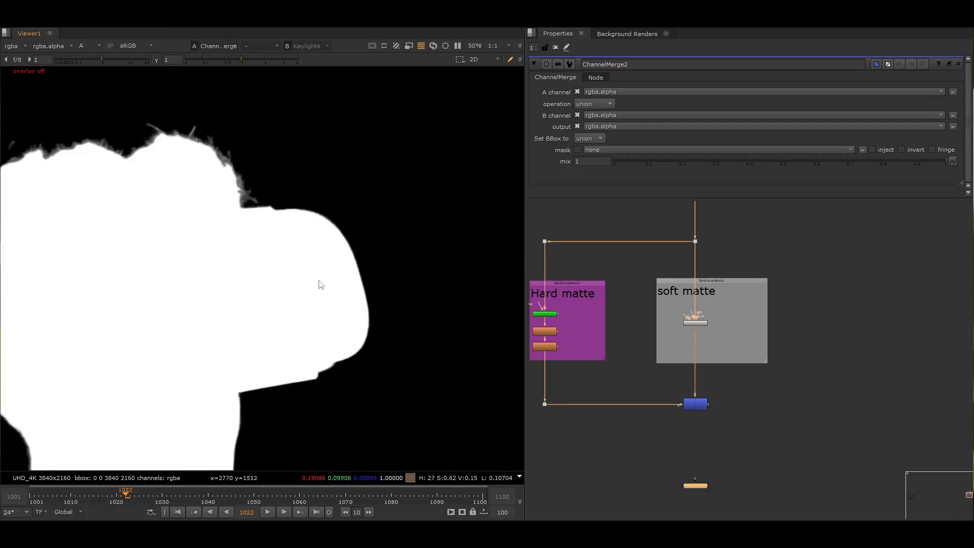
scroll(376, 347, "up", 8)
key("1")
key("2")
scroll(377, 341, "down", 9)
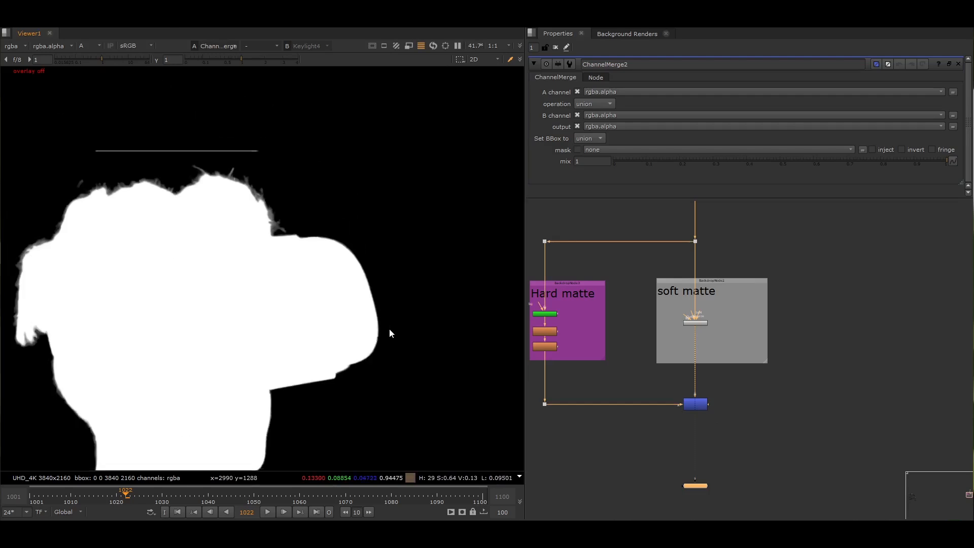
middle_click_drag(389, 334, 423, 305)
scroll(422, 303, "down", 3)
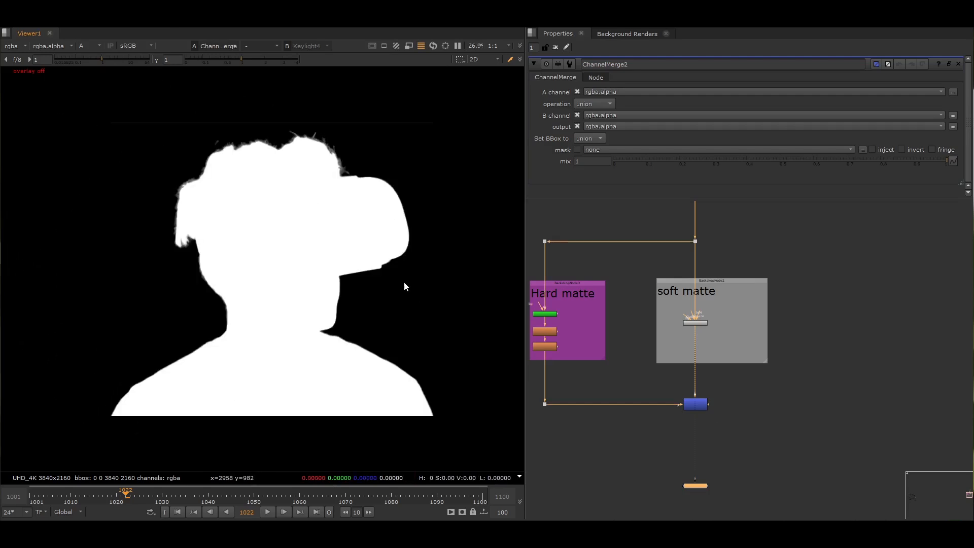
Move ChannelMerge2 and its hard matte input dot further down and check the merged colour result around the hair.
left_click(703, 406)
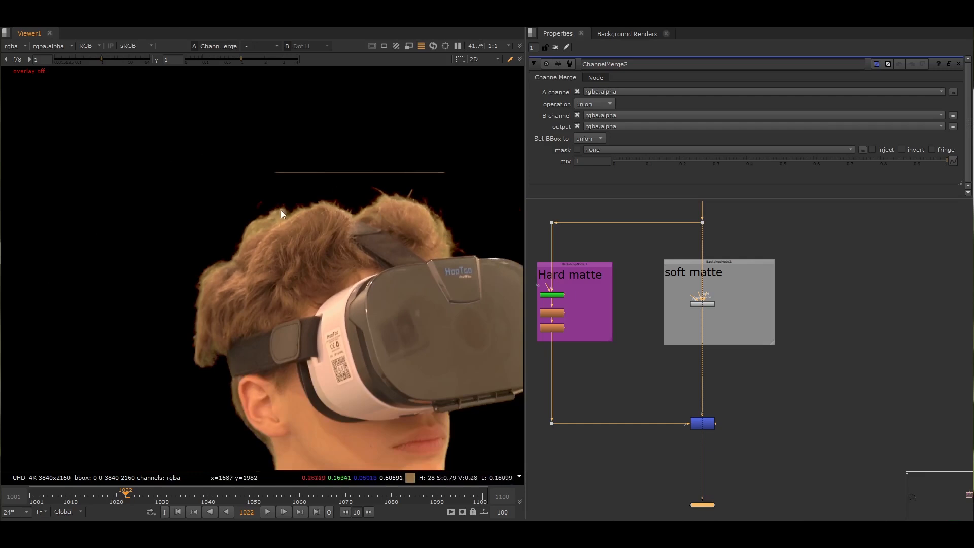
scroll(281, 214, "up", 2)
scroll(281, 219, "down", 4)
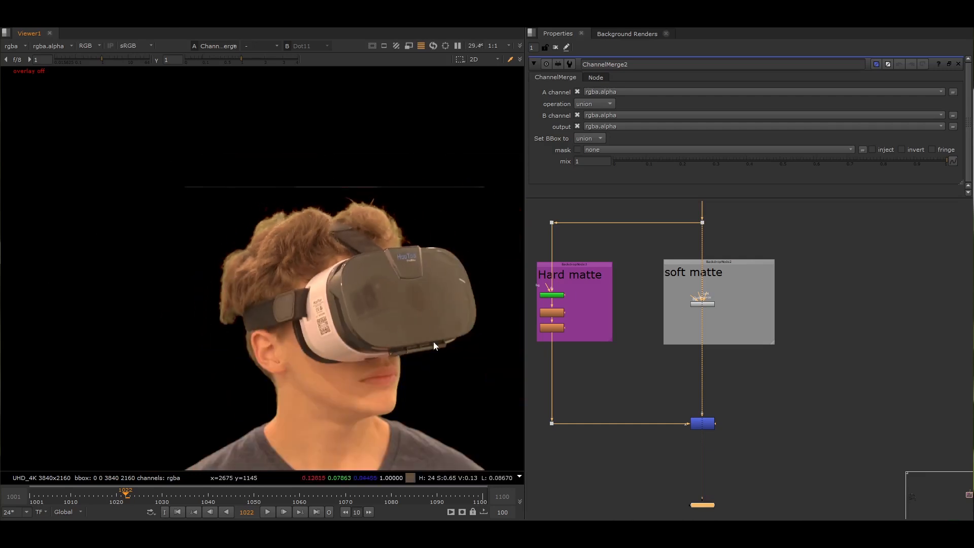
Add a second Keylight node beside Keylight4 in the soft matte backdrop.
middle_click_drag(742, 346, 729, 374)
scroll(665, 358, "up", 2)
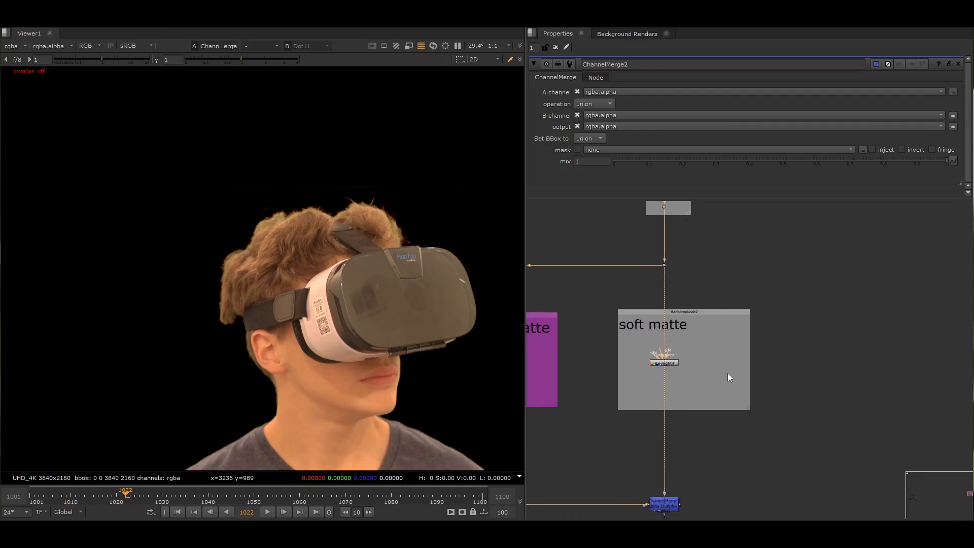
left_click(771, 351)
key("Tab")
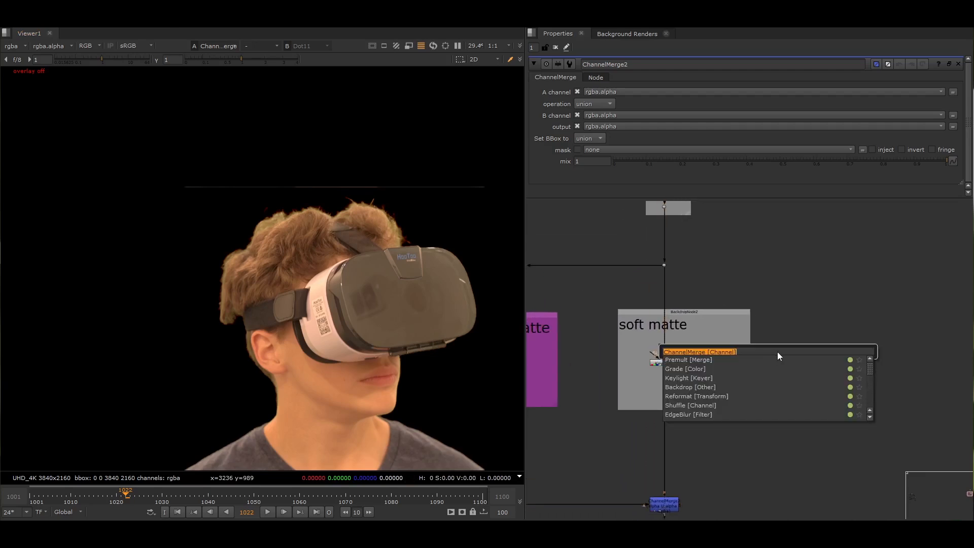
type("key")
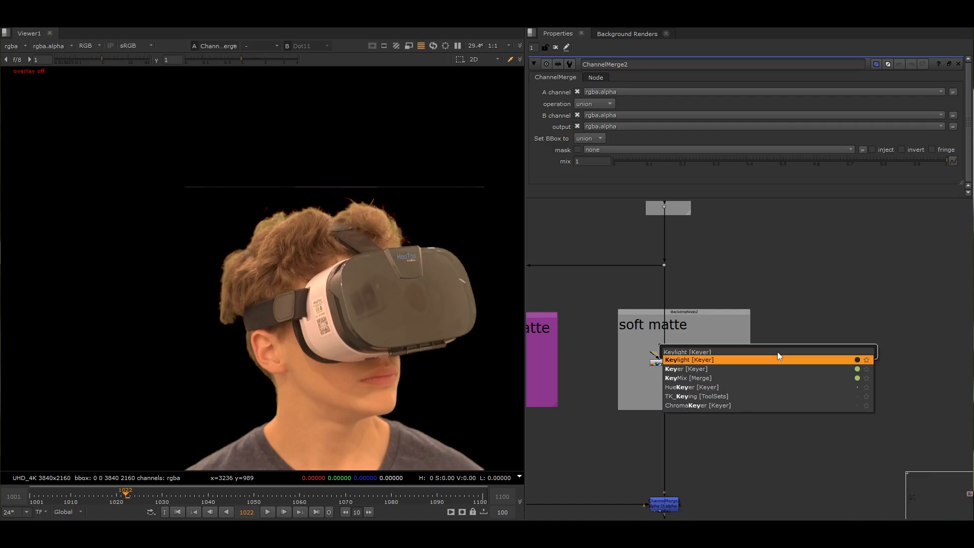
key("Return")
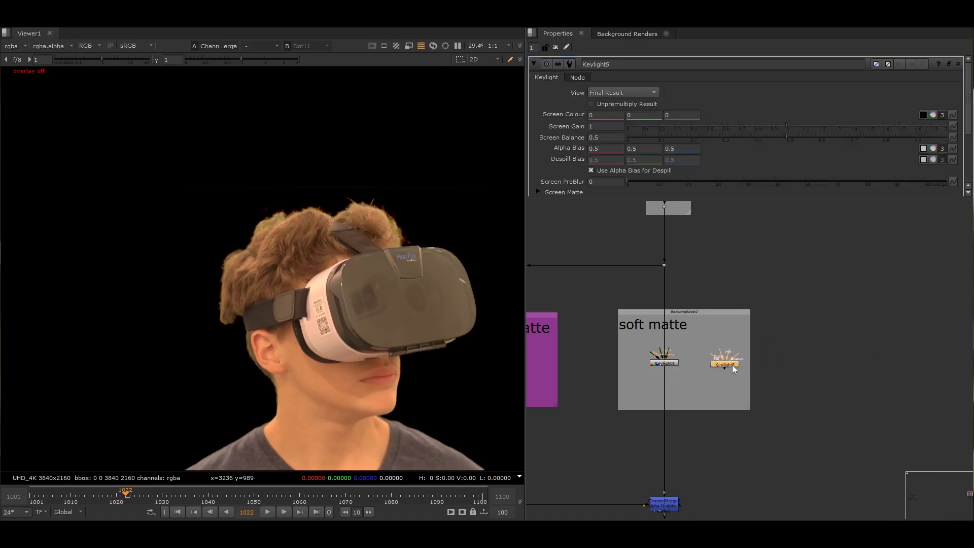
Connect Keylight5's Source to the denoised plate through a corner dot and enlarge the soft matte backdrop around it.
scroll(747, 358, "up", 3)
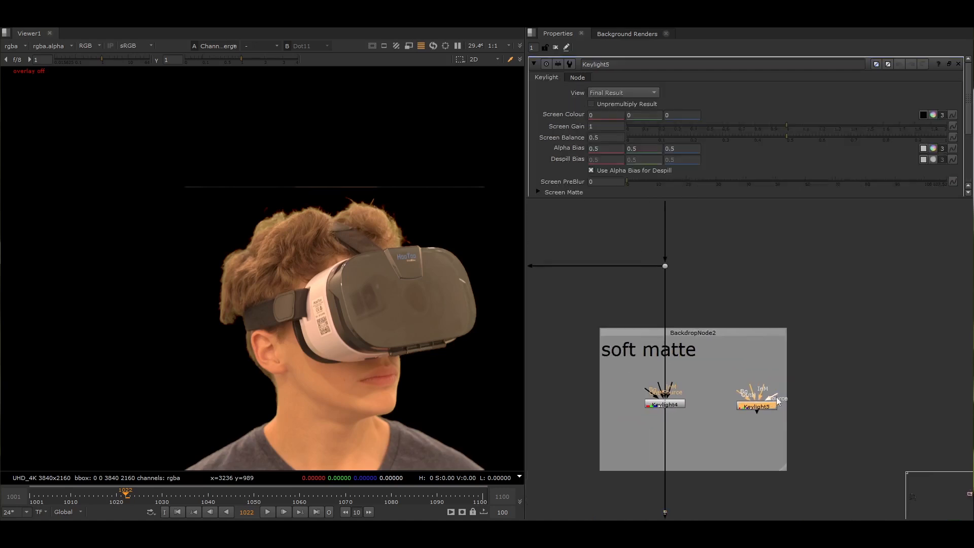
left_click_drag(776, 399, 665, 265)
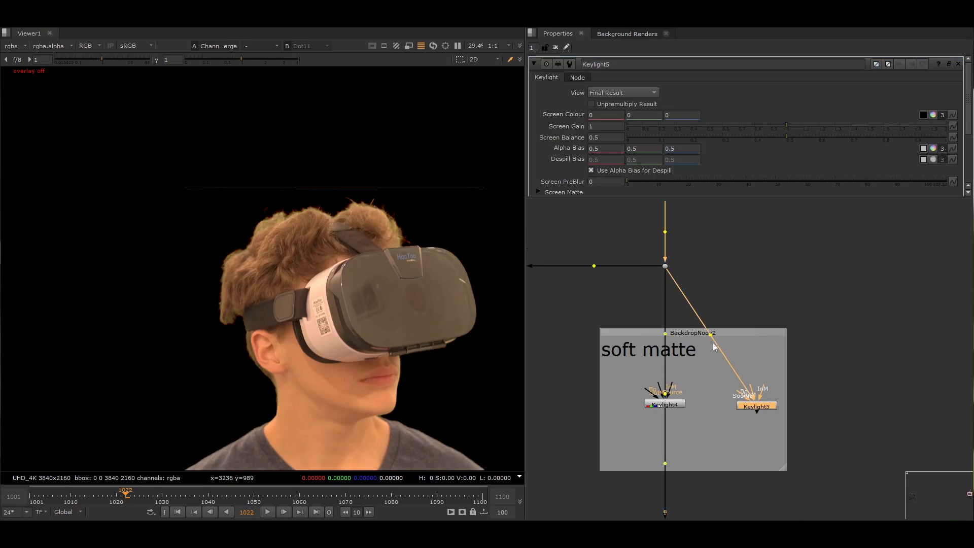
left_click_drag(712, 334, 755, 271, "ctrl")
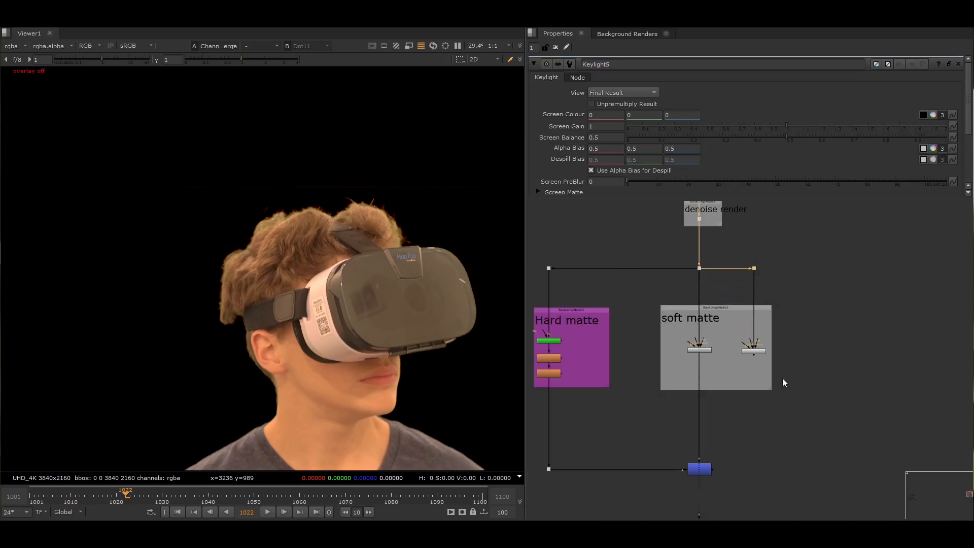
left_click_drag(769, 387, 802, 401)
left_click_drag(778, 257, 771, 361)
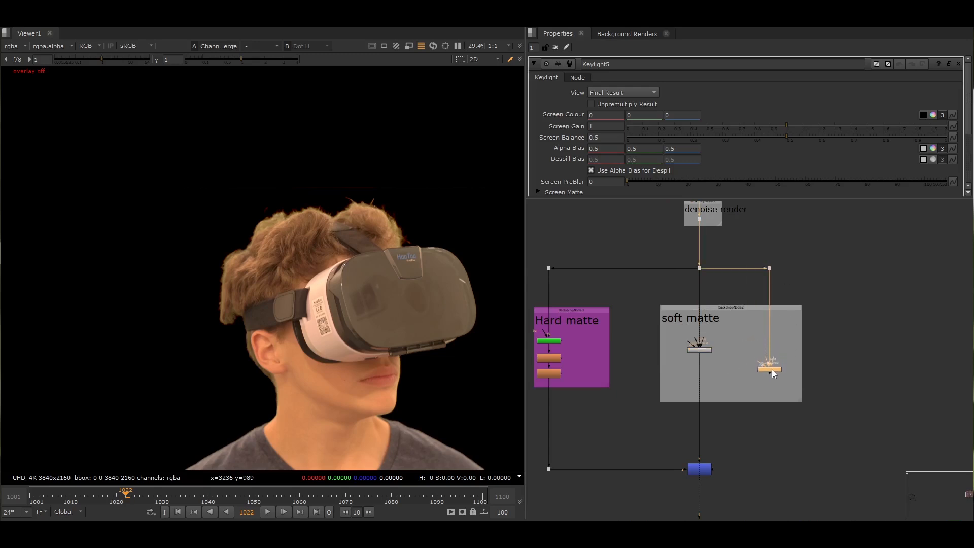
View Keylight5 and sample its Screen Colour from the green background just above the hair.
key("1")
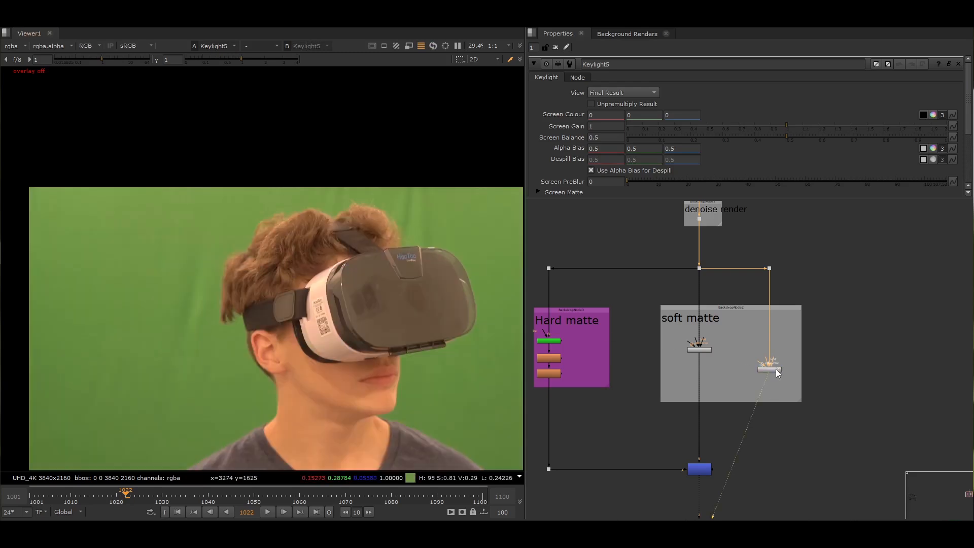
left_click(775, 369)
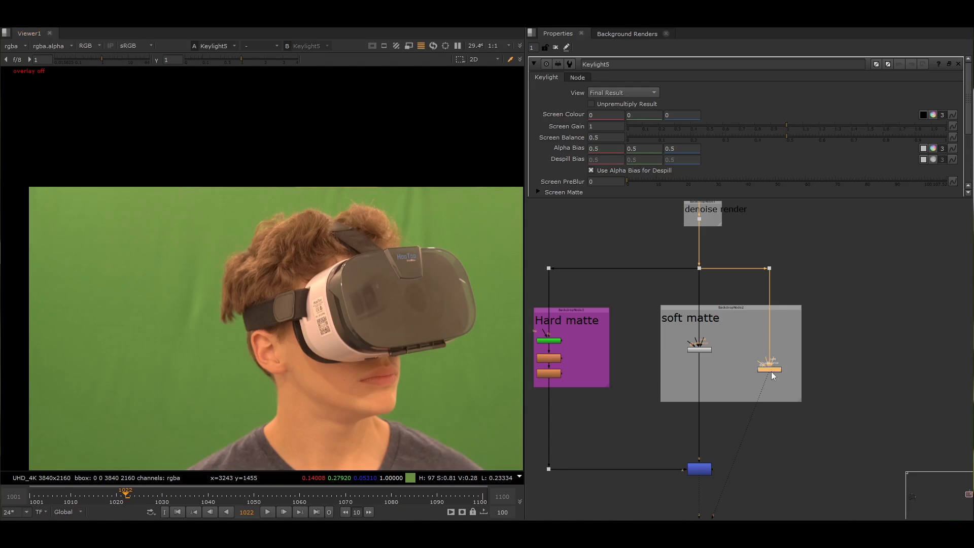
left_click(924, 116)
left_click(421, 211, "ctrl")
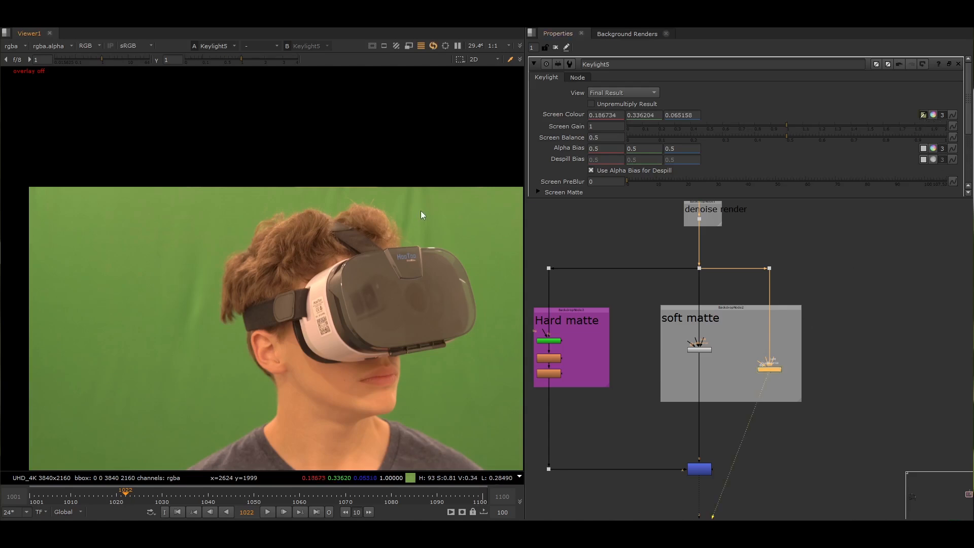
left_click(448, 355, "ctrl")
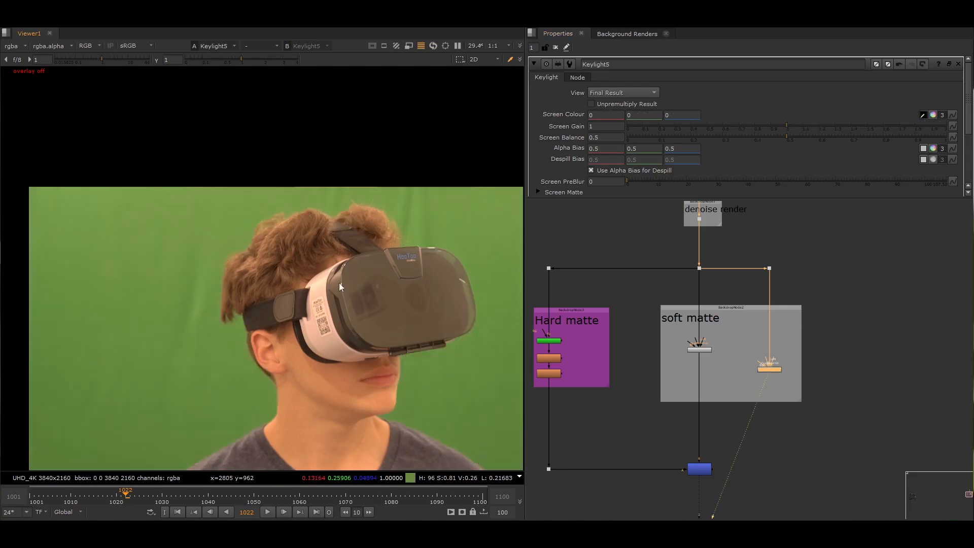
scroll(312, 198, "up", 2)
left_click(290, 183, "ctrl")
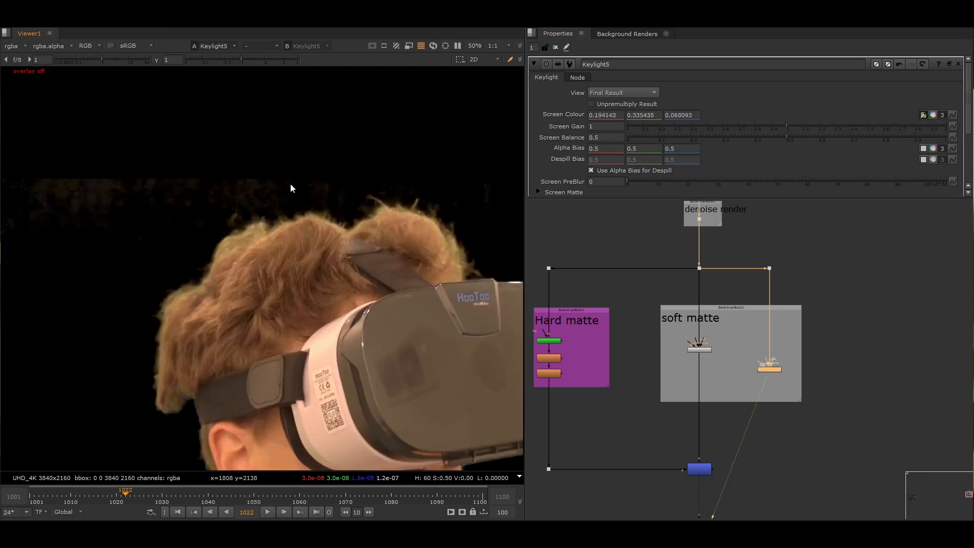
Resample Keylight5's Screen Colour at several background spots around the hair, ending just above the hair's back edge.
left_click(162, 238, "ctrl")
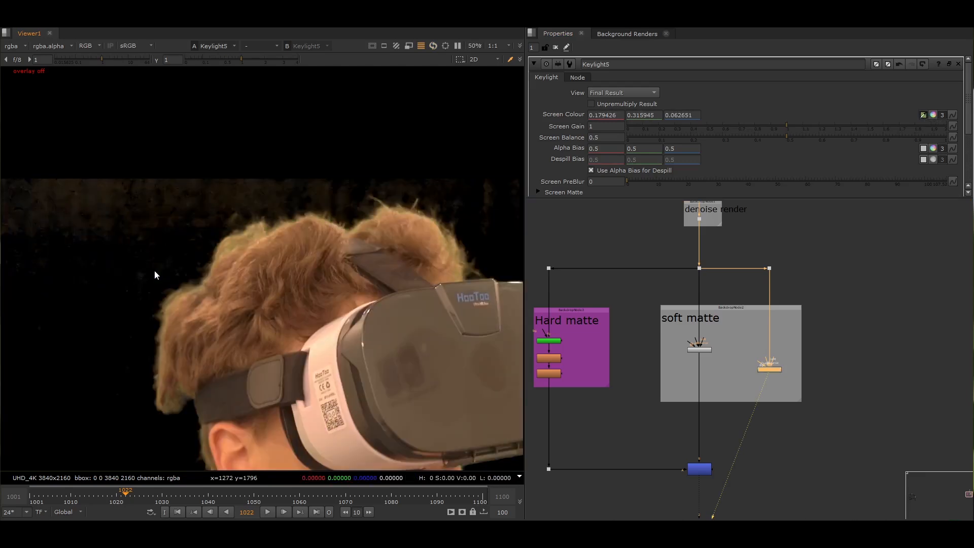
left_click(218, 192, "ctrl")
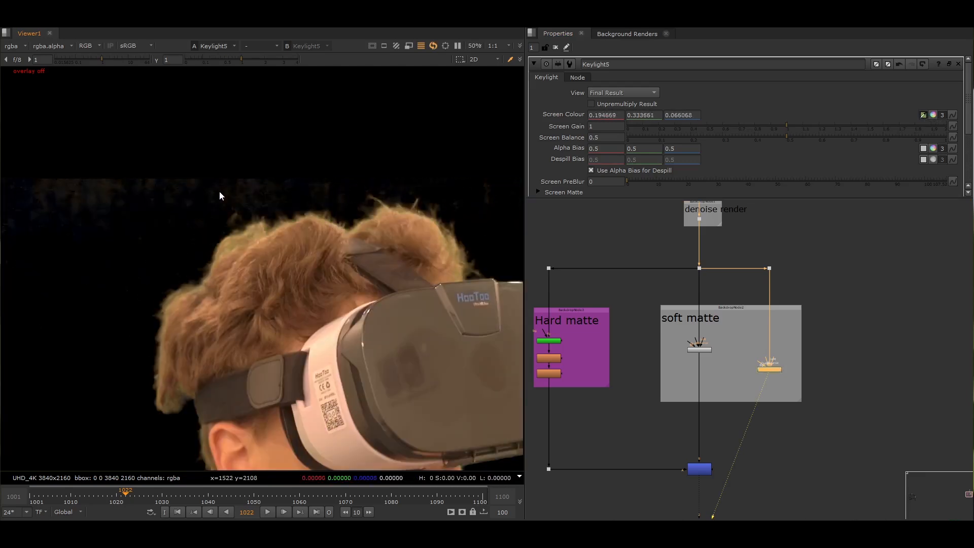
left_click(243, 204, "ctrl")
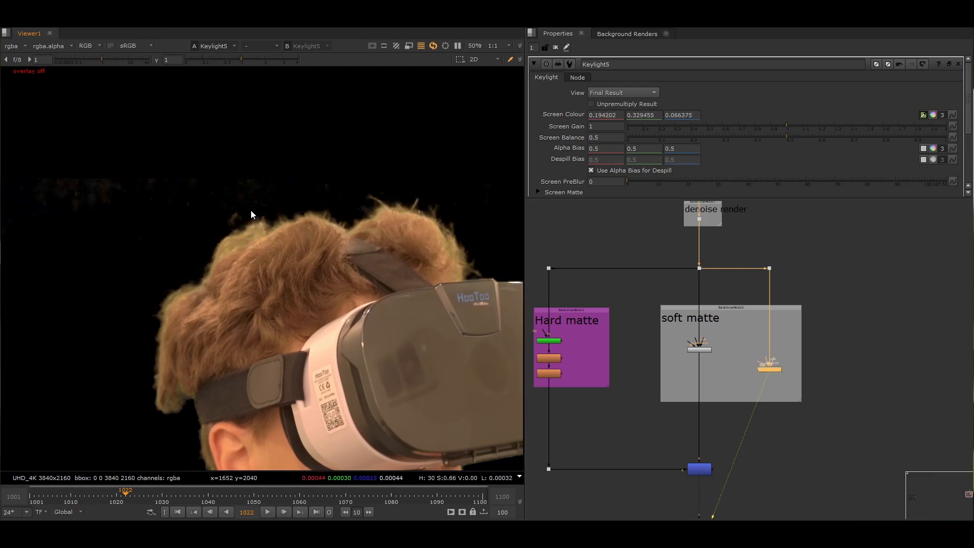
left_click(249, 211, "ctrl")
left_click(254, 202, "ctrl")
left_click(254, 216, "ctrl")
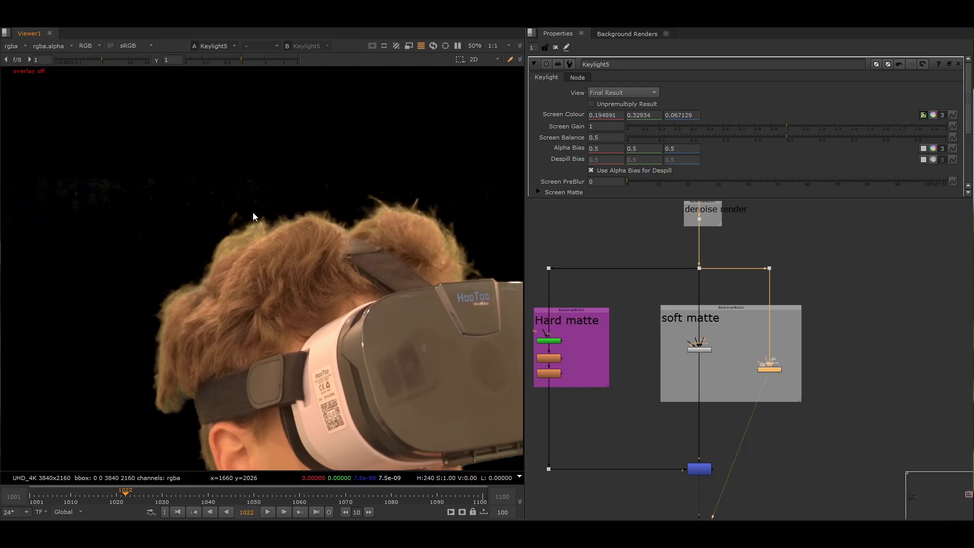
Set Keylight5's Screen Gain to 1.01 and view the alpha channel.
left_click(610, 127)
type(".01")
key("Return")
key("a")
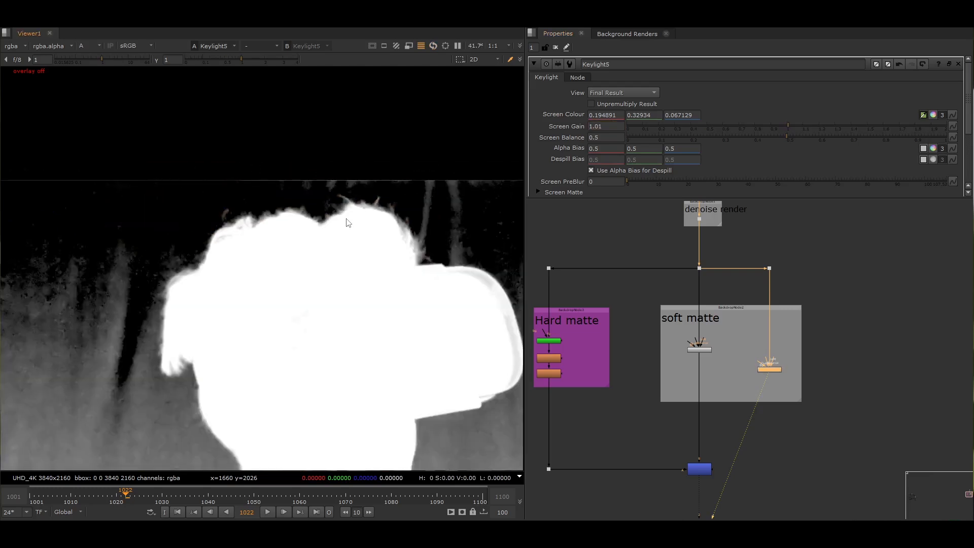
Add a Grade node beside Keylight5 and raise the black clipping in Keylight5's Screen Matte settings.
left_click(833, 367)
key("g")
double_click(770, 370)
left_click(538, 192)
left_click_drag(598, 199, 598, 335)
left_click(620, 204)
type(".0")
key("Up")
key("Up")
key("Up")
key("Up")
key("Up")
key("Up")
key("Up")
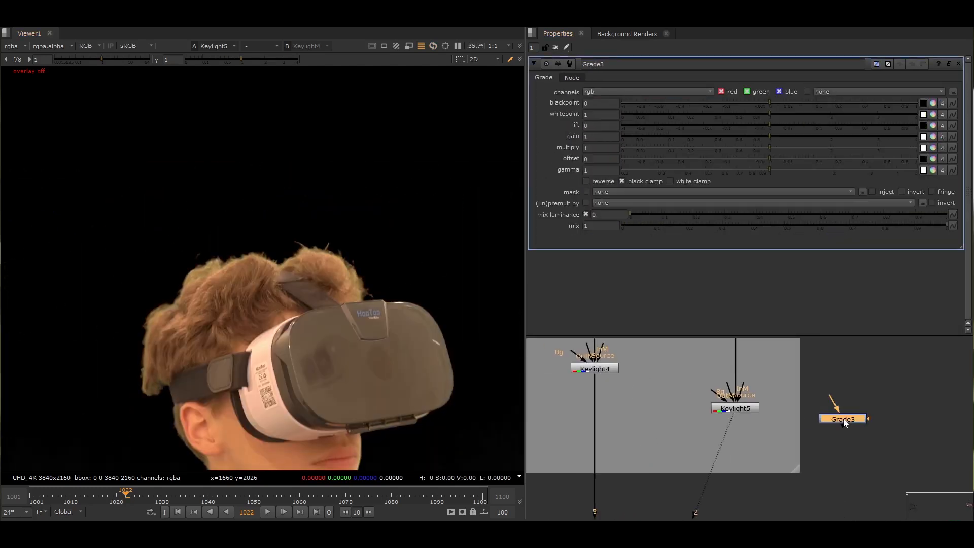
Connect Grade3 below Keylight5, limit it to the alpha channel and set its blackpoint to 0.03 while viewing the alpha.
left_click_drag(845, 413, 736, 440)
left_click(660, 91)
left_click(630, 131)
key("a")
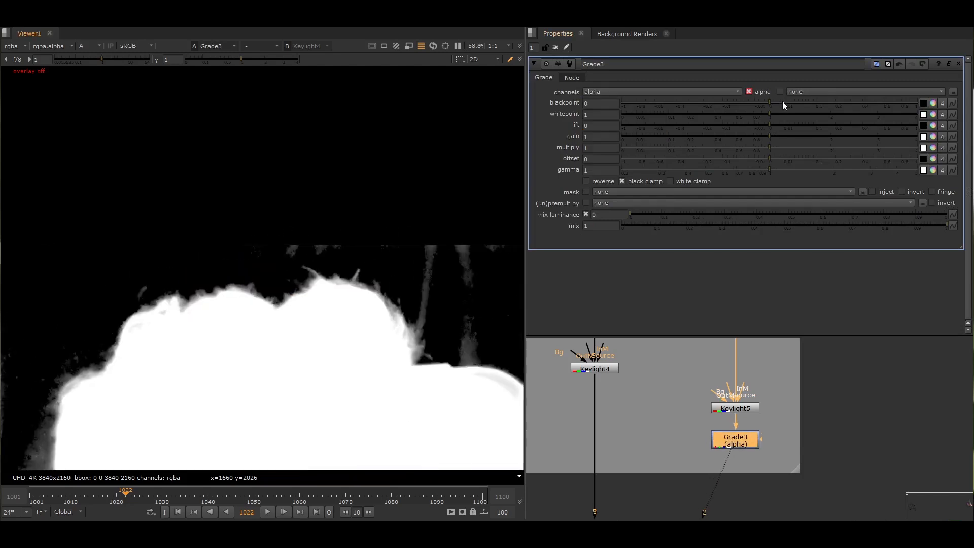
left_click_drag(782, 101, 794, 101)
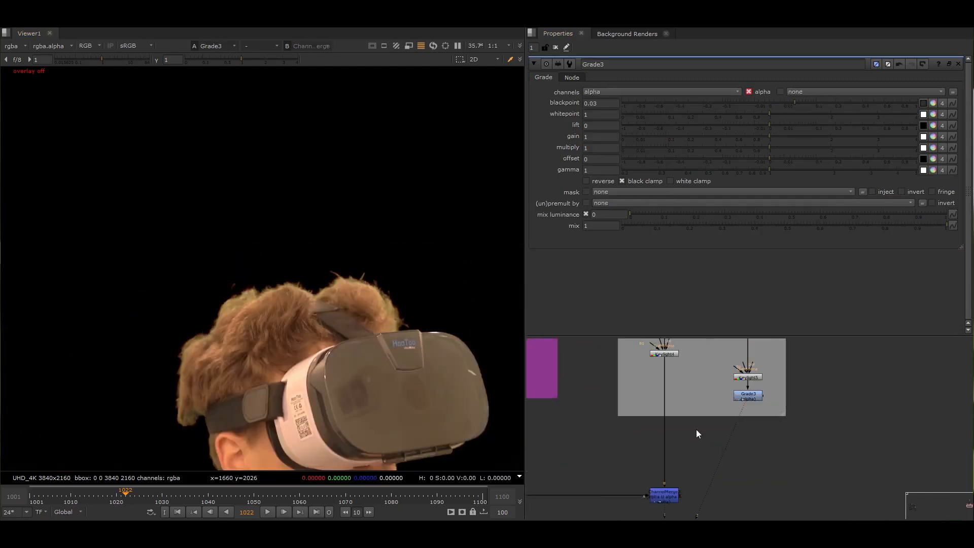
Add a KeyMix node and insert it in the pipe between Keylight4 and the ChannelMerge node.
key("Tab")
type("key")
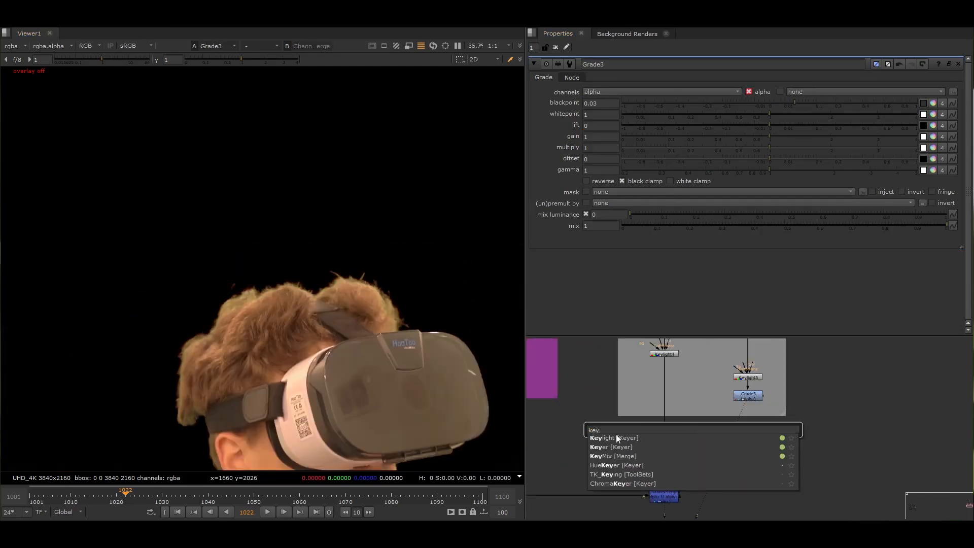
left_click(613, 456)
left_click_drag(696, 436, 641, 433)
scroll(641, 434, "down", 3)
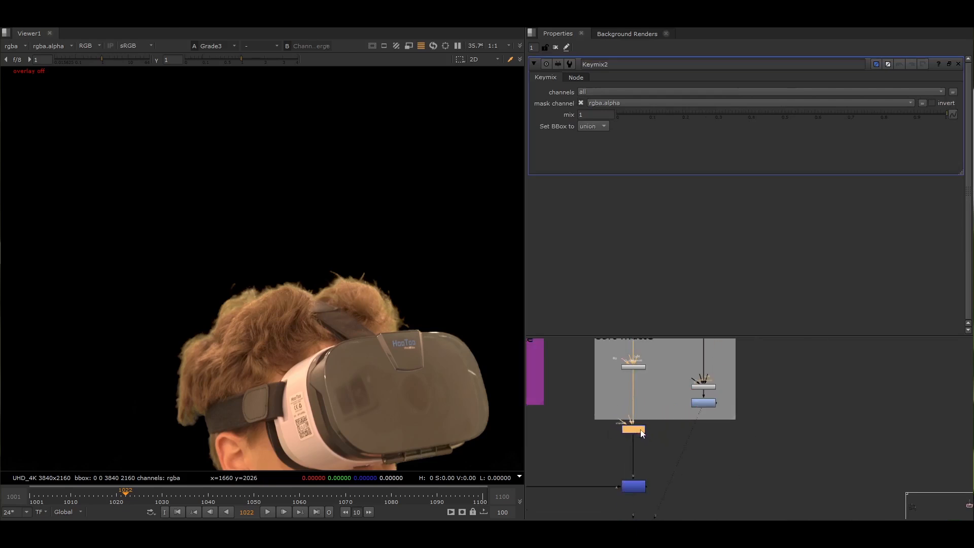
Connect Grade3 to Keymix2's A input, level it with Keymix2 and align Keylight5 above it.
left_click(710, 415)
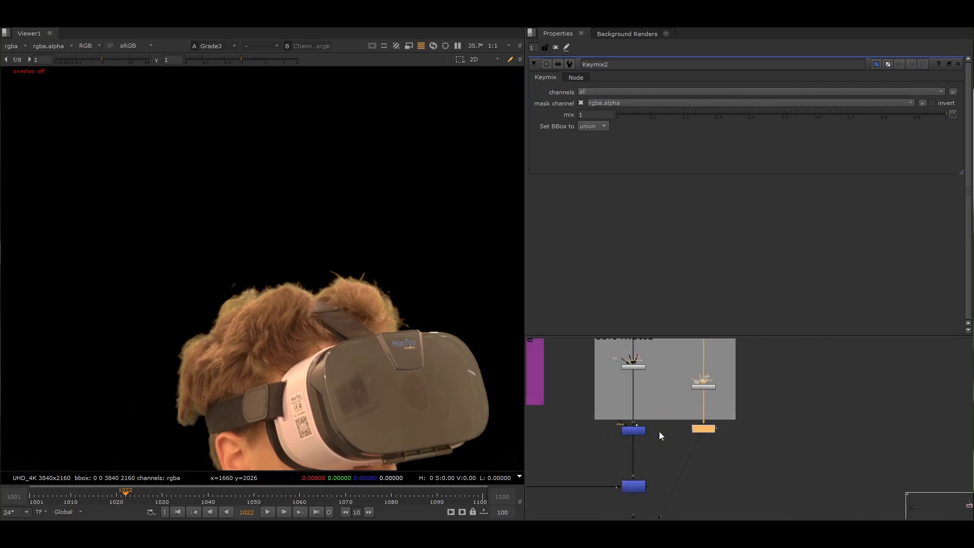
scroll(701, 430, "up", 4)
left_click_drag(700, 429, 701, 437)
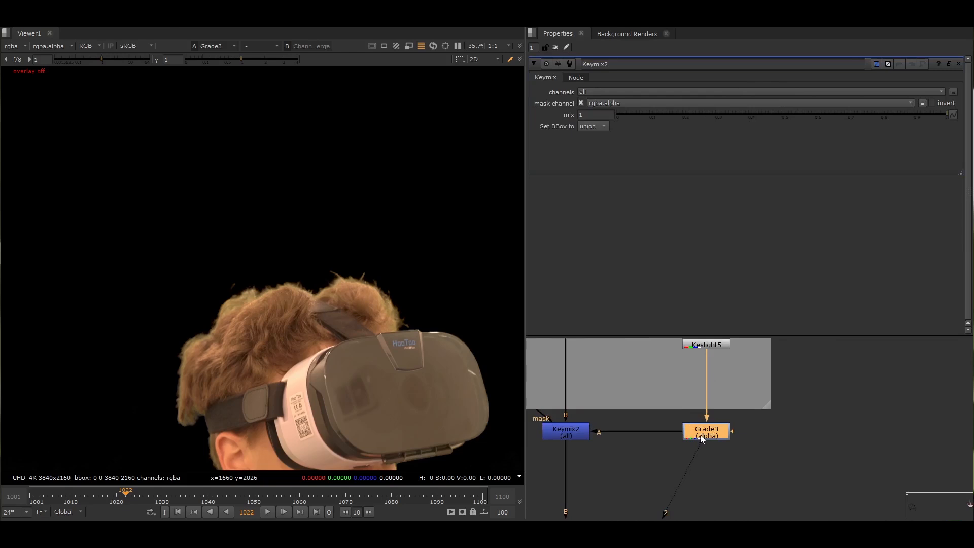
scroll(701, 437, "down", 3)
middle_click_drag(702, 437, 703, 466)
left_click_drag(708, 412, 708, 410)
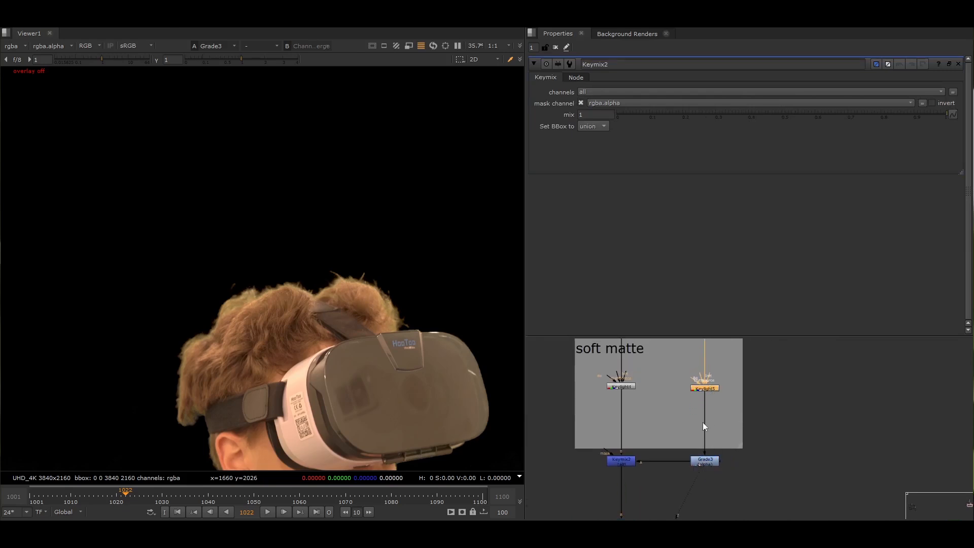
middle_click_drag(720, 468, 768, 460)
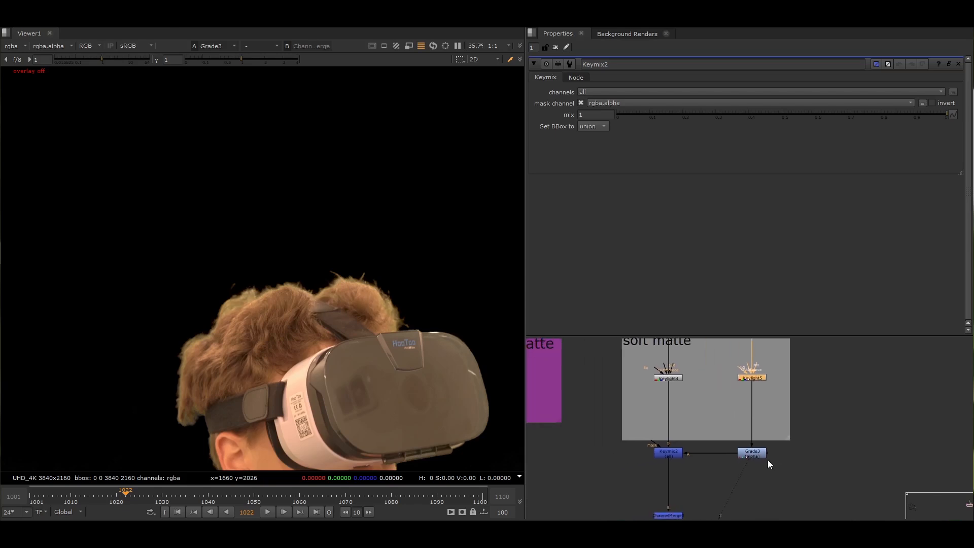
Add a Roto node beside Keymix2, connect it to the mask input and set its clip to option to no clip.
middle_click_drag(640, 458, 699, 459)
scroll(699, 458, "up", 1)
left_click(658, 454)
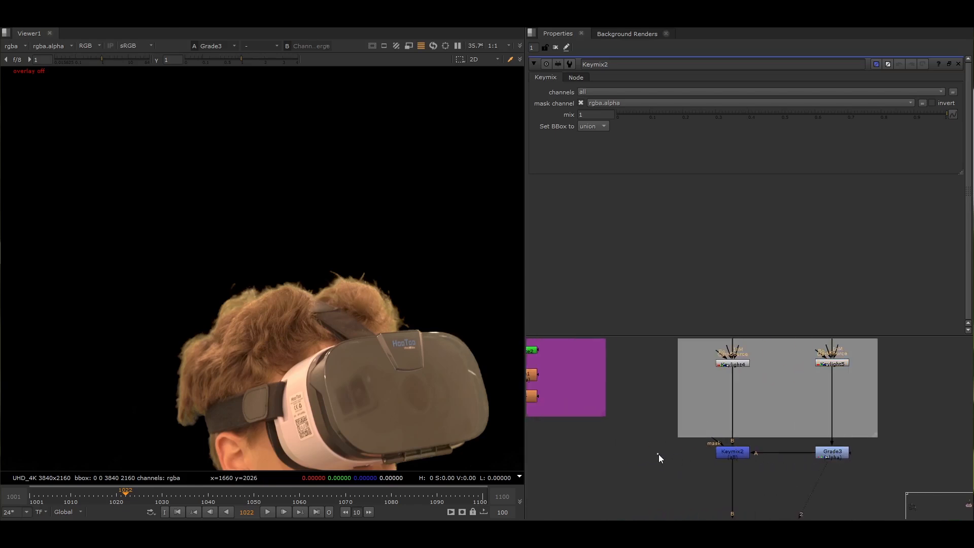
key("o")
left_click_drag(711, 443, 660, 458)
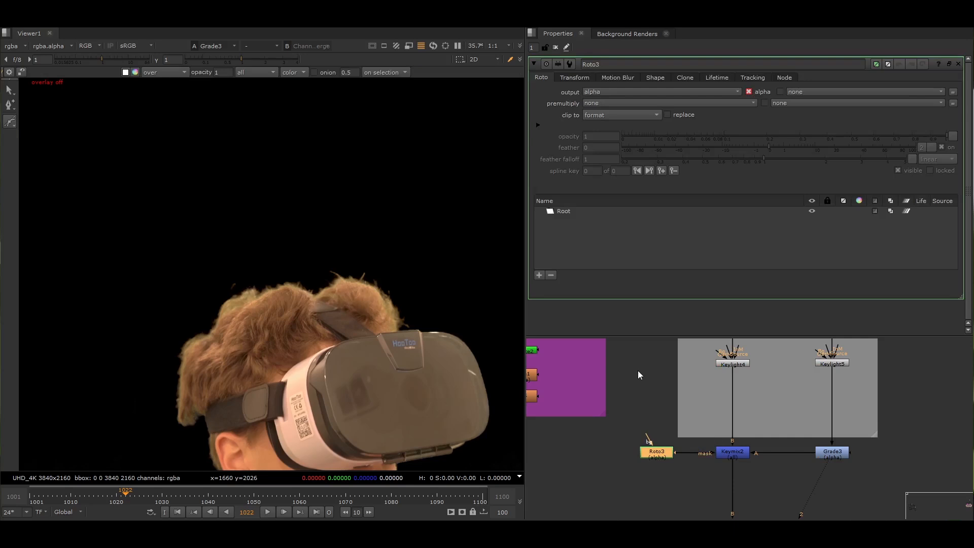
left_click(587, 116)
left_click(609, 92)
Draw a closed Bezier shape around the hair at frame 1022, running across the headset and its strap.
right_click(9, 124)
left_click(31, 120)
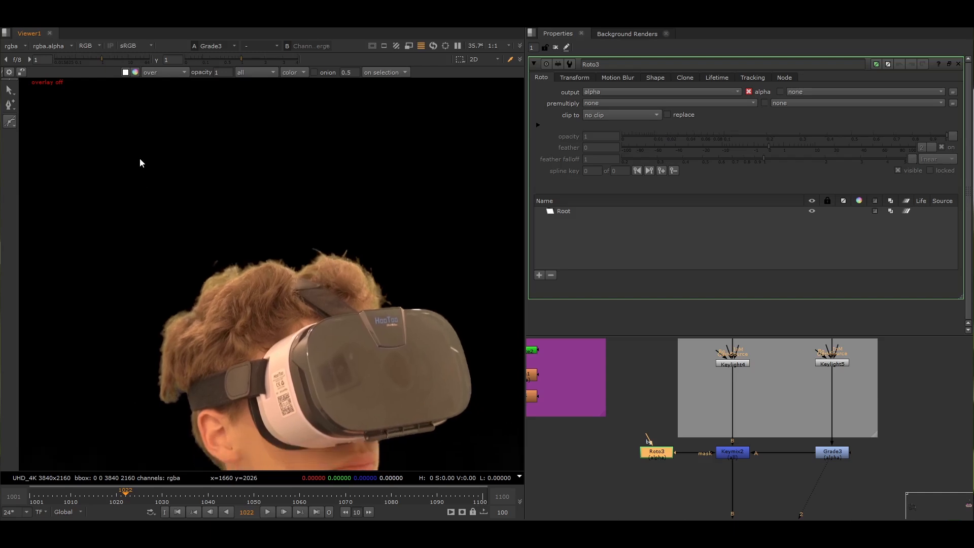
left_click(233, 334)
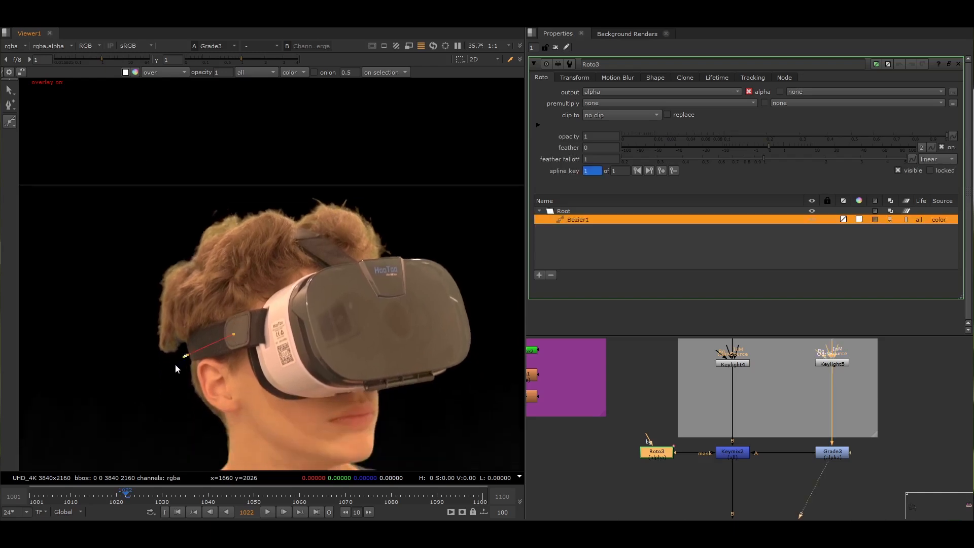
left_click(161, 234)
left_click(189, 187)
left_click(278, 173)
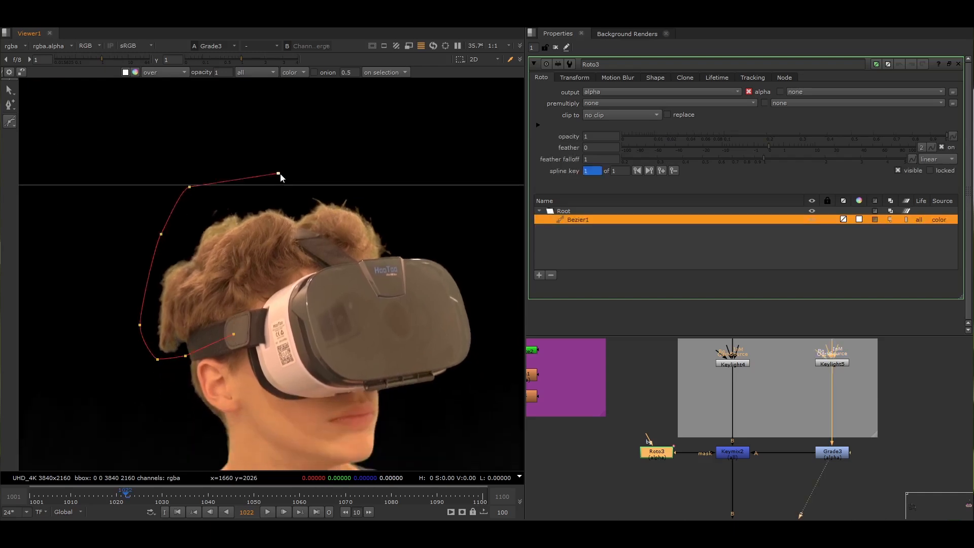
left_click(387, 200)
left_click(415, 246)
left_click(393, 301)
left_click(235, 334)
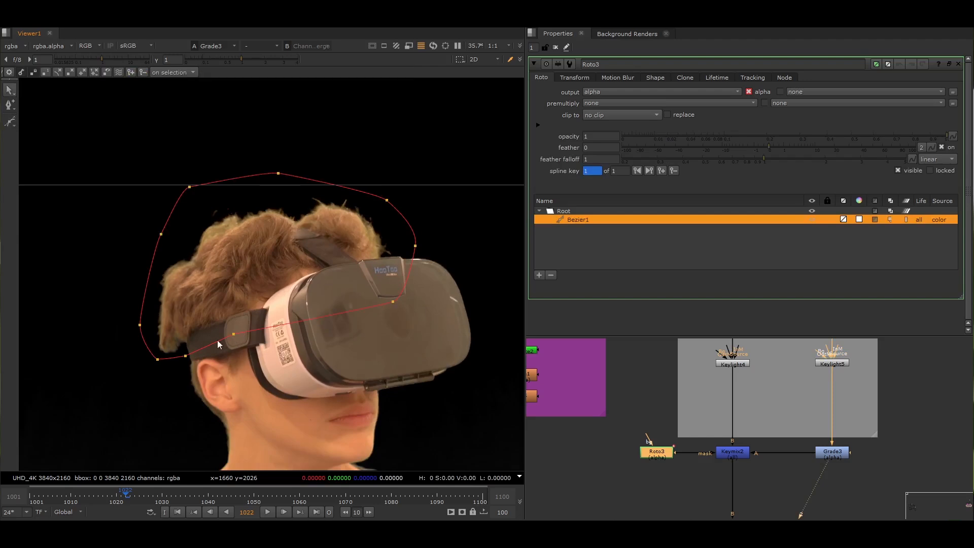
Pull the shape's lower points down below the ear and extend a soft feather outward around the whole shape.
left_click_drag(191, 413, 203, 427)
left_click_drag(158, 360, 170, 376)
left_click_drag(234, 334, 251, 362)
left_click_drag(92, 438, 426, 81)
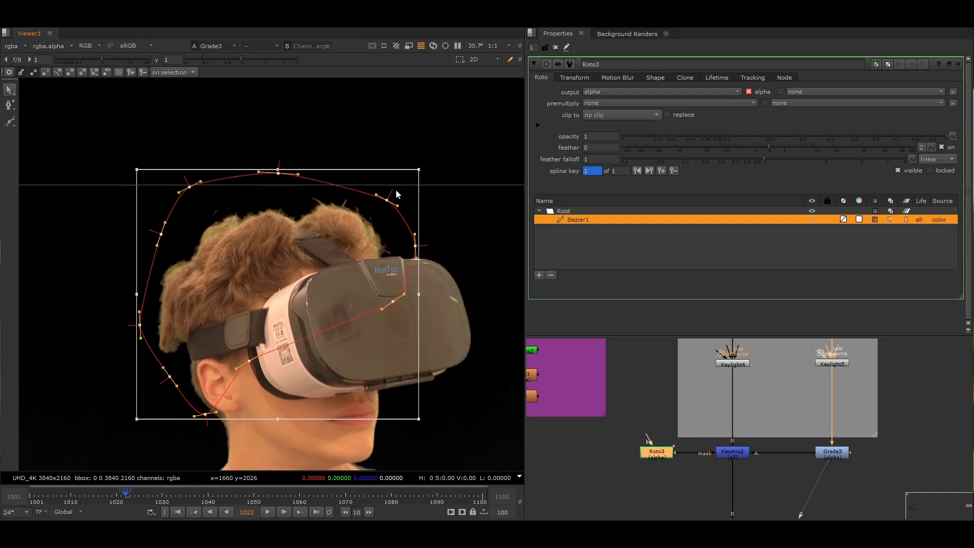
left_click_drag(399, 194, 413, 174, "ctrl")
scroll(439, 313, "down", 1)
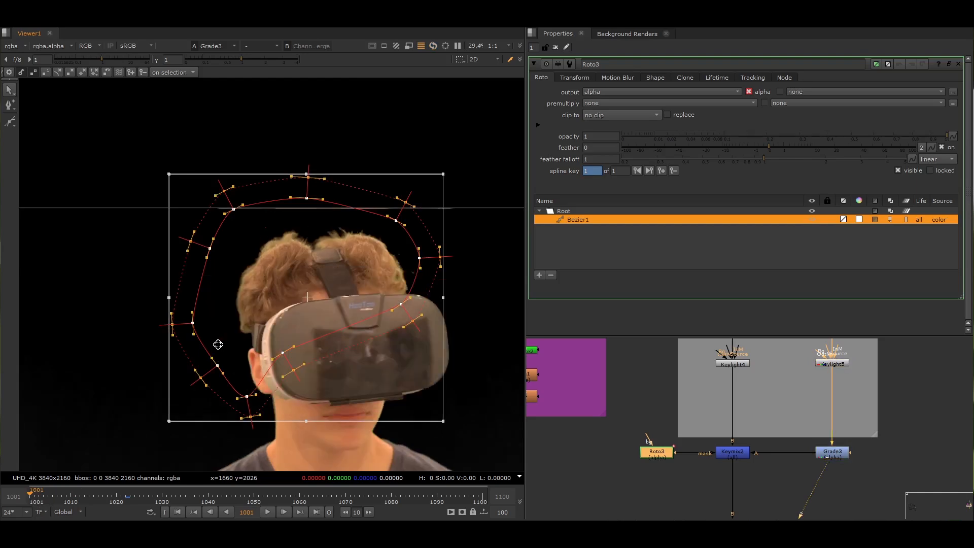
Shift the roto shape at frame 1001 and move its points beside the back of the head closer to the hair.
left_click_drag(265, 315, 272, 316)
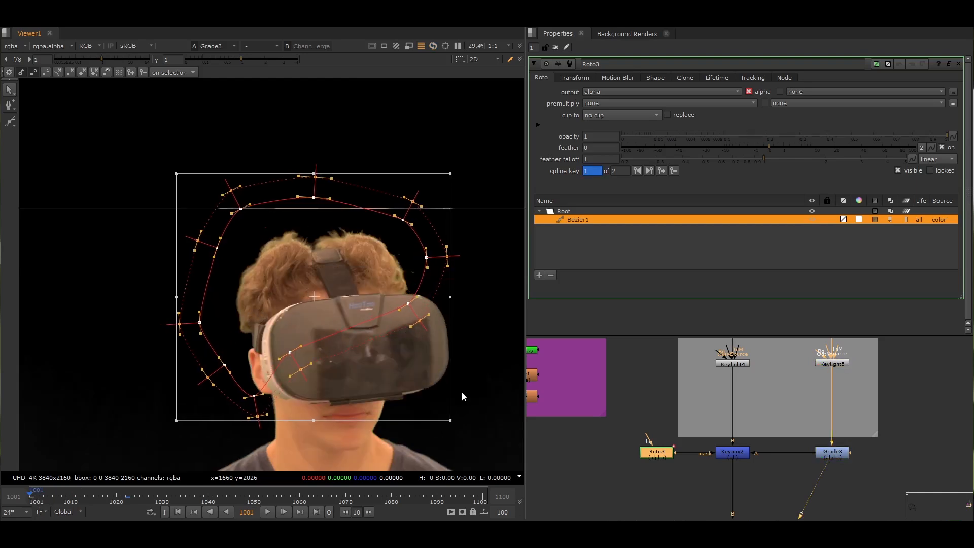
left_click(474, 409)
left_click_drag(205, 333, 225, 314)
left_click_drag(225, 366, 231, 357)
left_click(255, 396)
left_click_drag(254, 396, 255, 384)
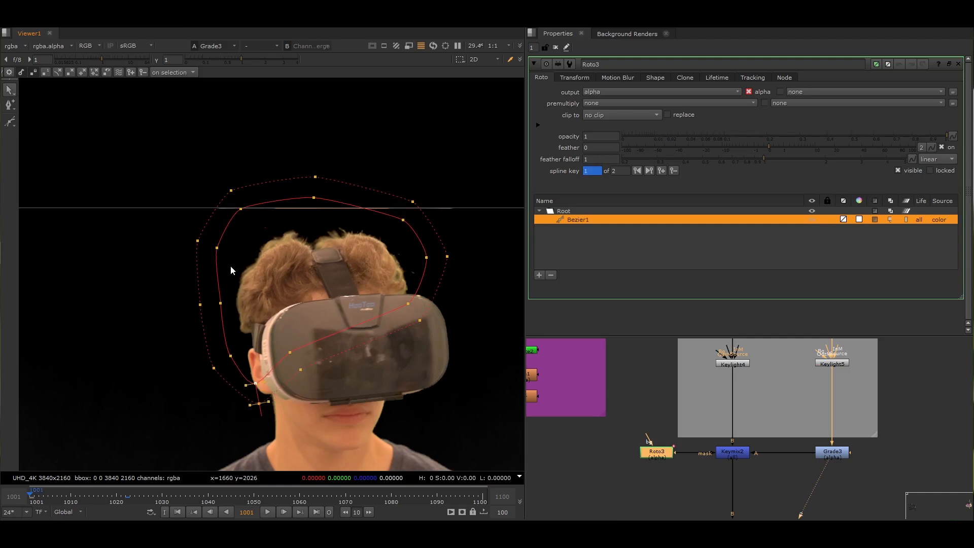
left_click_drag(218, 248, 230, 257)
left_click_drag(241, 209, 252, 217)
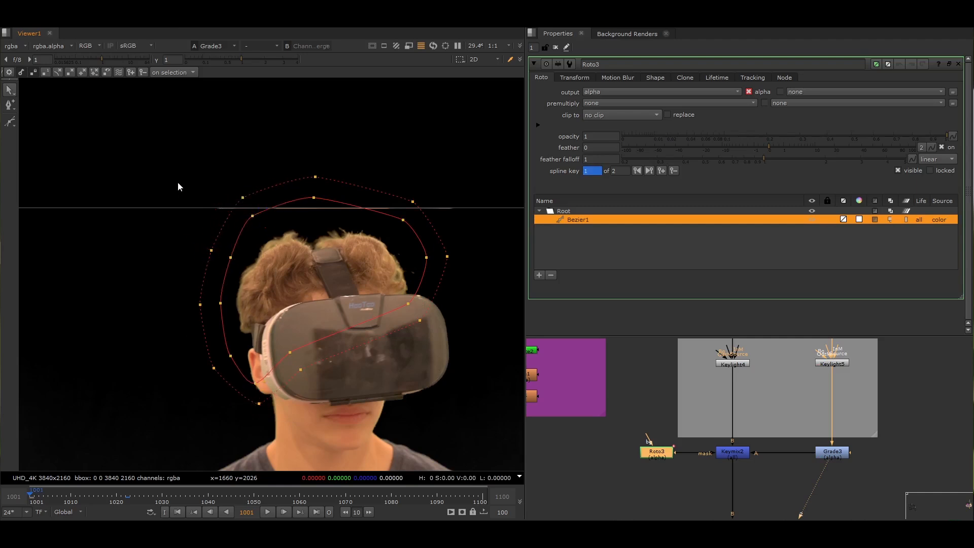
Keyframe the whole roto shape to follow the head from frame 1041 through the rest of the shot.
key("ctrl+a")
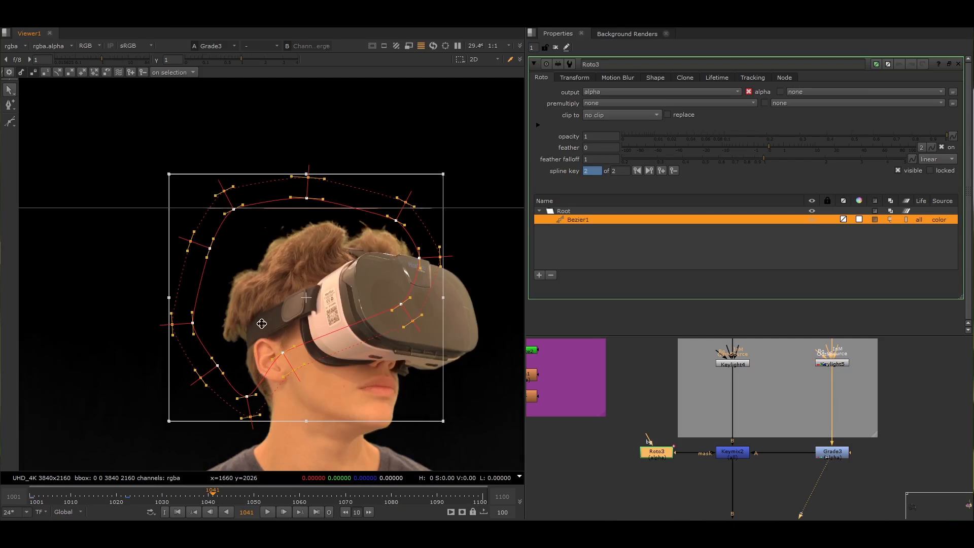
left_click_drag(262, 324, 271, 320)
left_click_drag(480, 500, 282, 494)
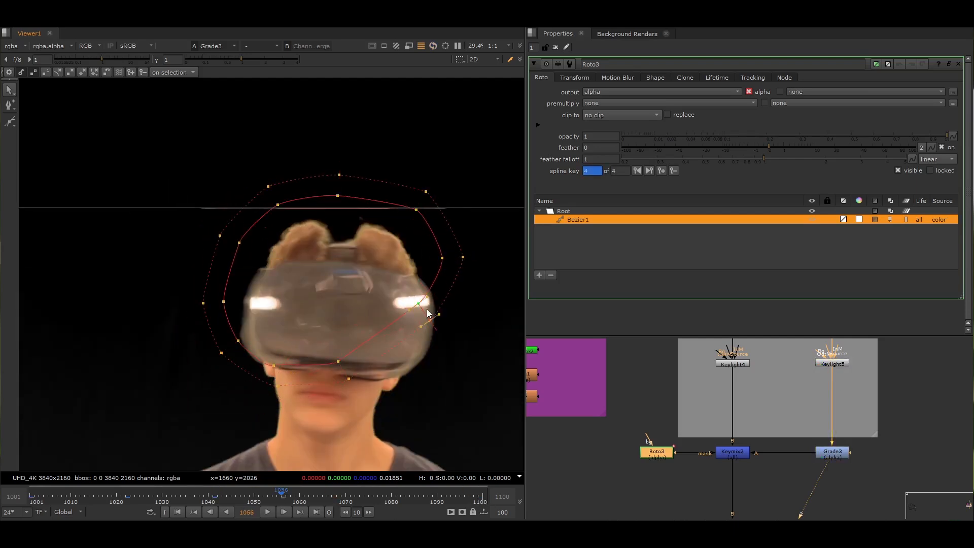
key("ctrl+a")
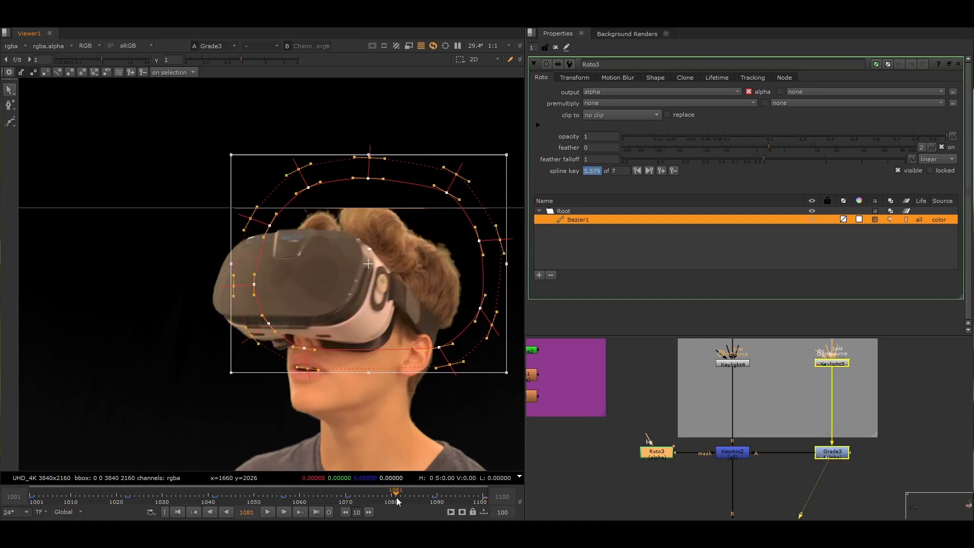
left_click_drag(394, 500, 463, 500)
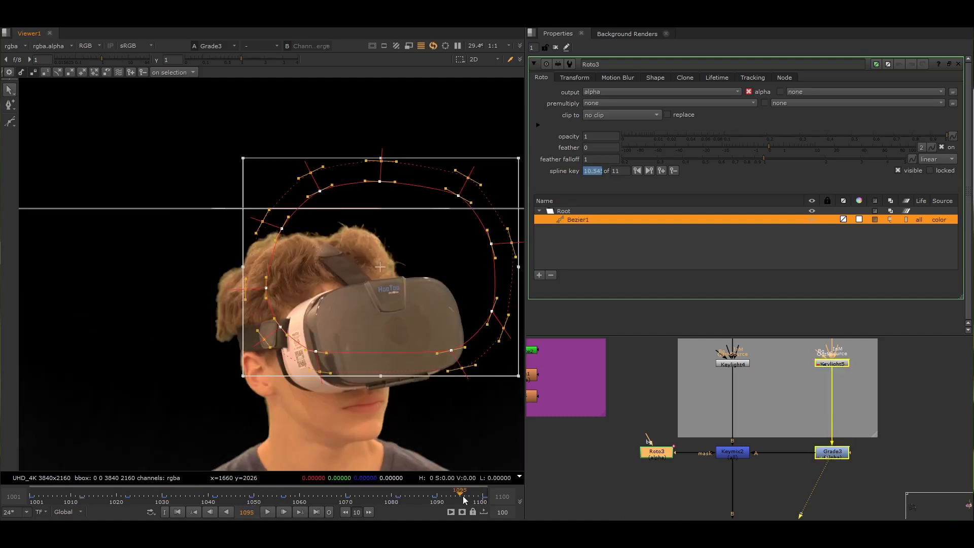
Move Roto3 up and insert a Blur node of size 5 between it and Keymix2's mask input.
left_click(658, 432)
left_click_drag(659, 451, 642, 421)
left_click(634, 459)
key("b")
mouse_move(637, 458)
left_mouse_down()
mouse_move(669, 432)
mouse_move(643, 451)
left_mouse_up()
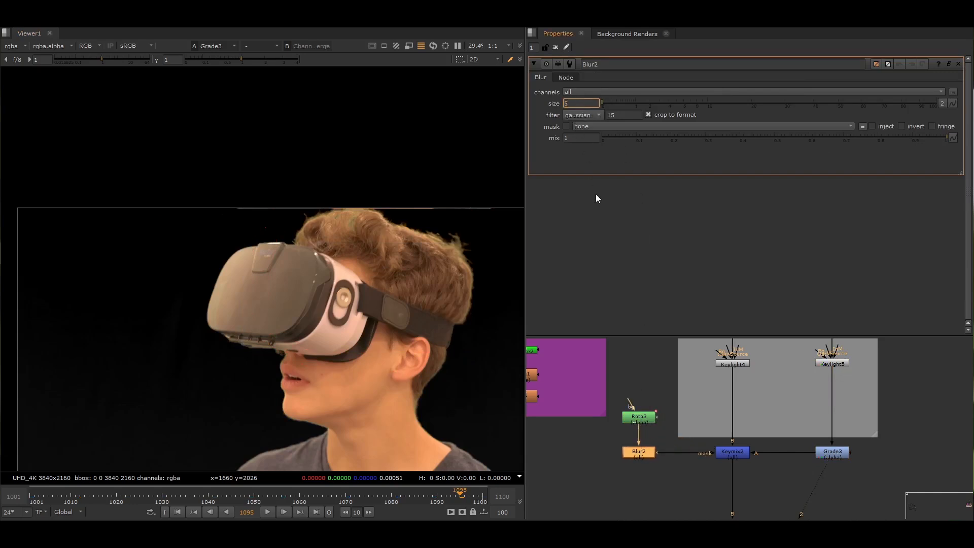
Review the Roto3 shape and the Blur2 and Keymix2 settings, and check the keyed result in the full frame.
left_click(638, 417)
middle_click_drag(668, 430, 679, 480)
scroll(667, 365, "down", 3)
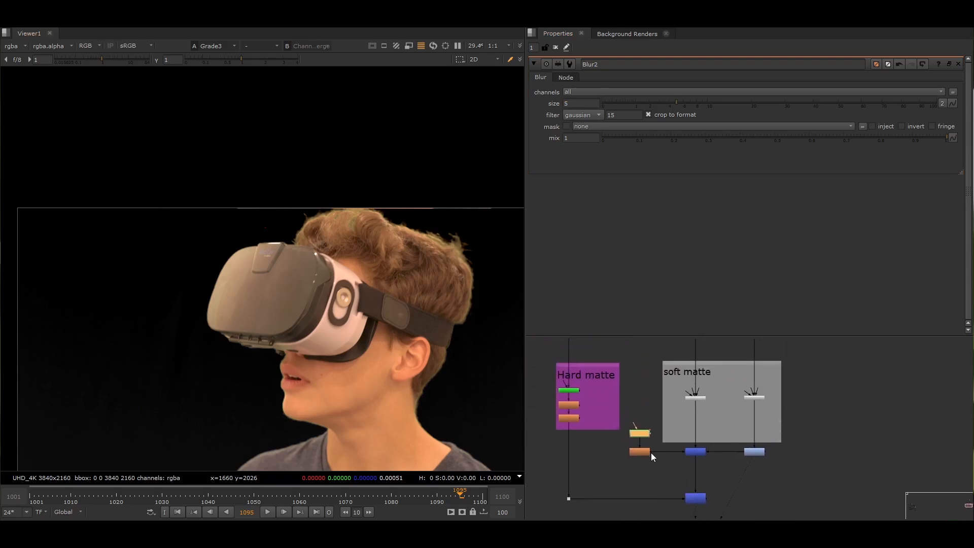
scroll(651, 453, "up", 3)
left_click(629, 415)
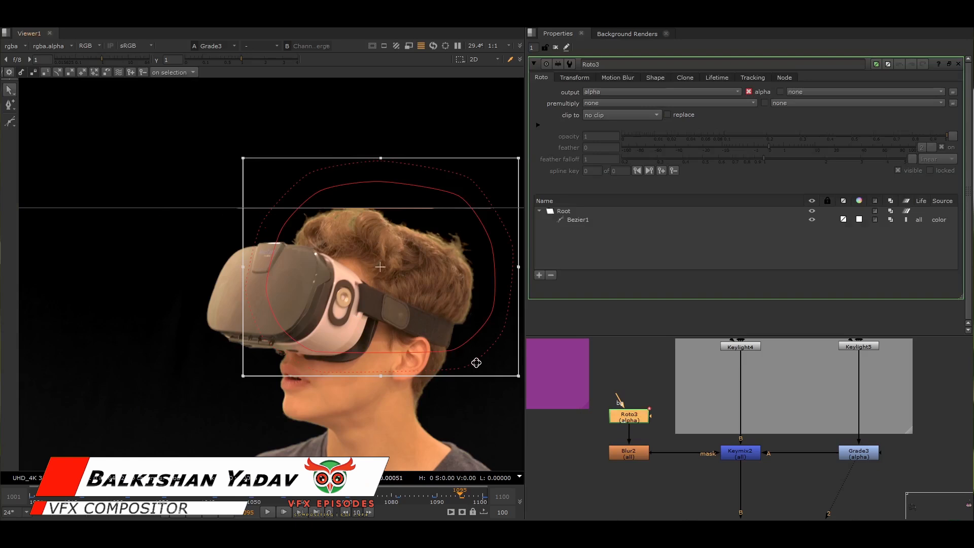
left_click(460, 413)
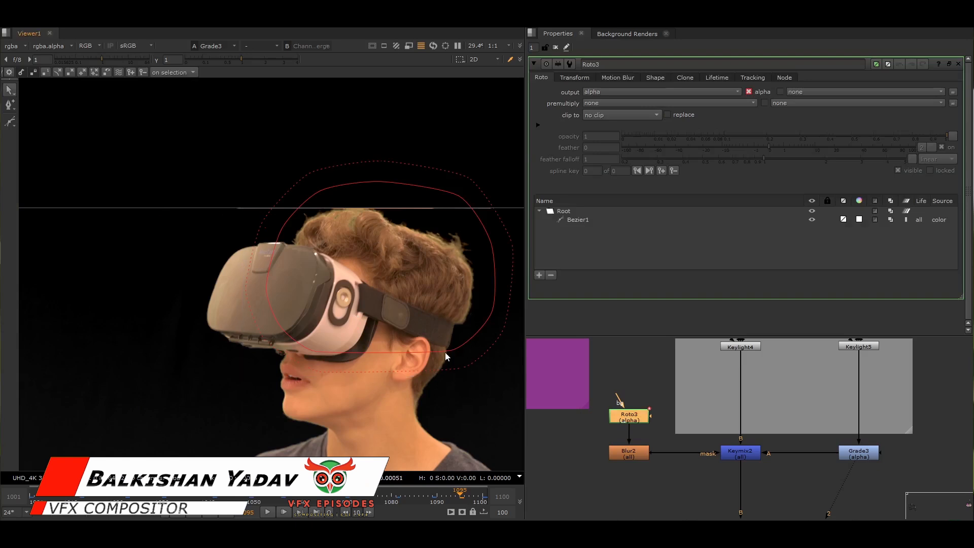
double_click(629, 452)
double_click(629, 416)
scroll(740, 437, "down", 1)
double_click(743, 473)
middle_click_drag(745, 471, 722, 484)
scroll(195, 306, "down", 3)
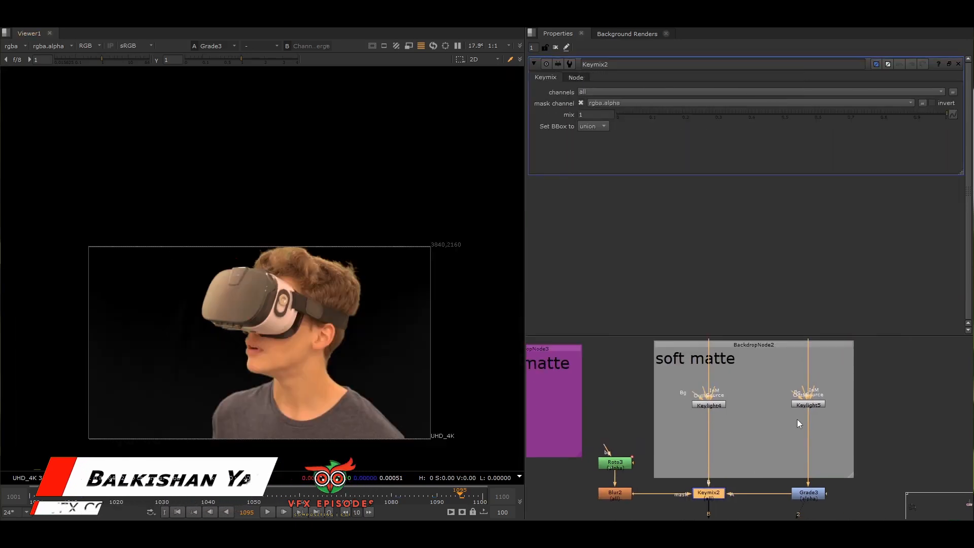
Add a small backdrop around Keylight5 inside the soft matte backdrop.
middle_click_drag(796, 419, 752, 433)
left_click(764, 417)
scroll(803, 432, "up", 2)
left_click(769, 423)
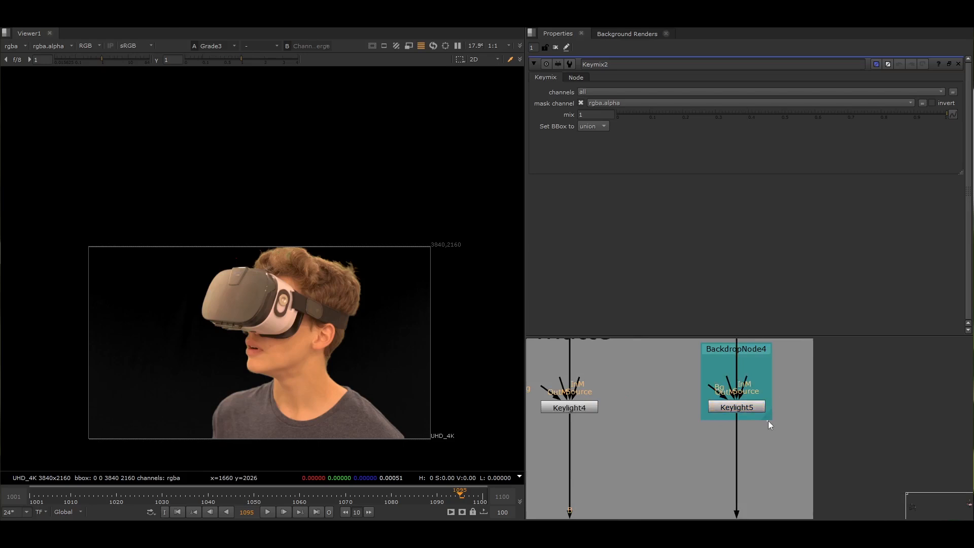
Label the small backdrop around Keylight5 "for hair" and set its appearance to Border.
scroll(850, 435, "down", 3)
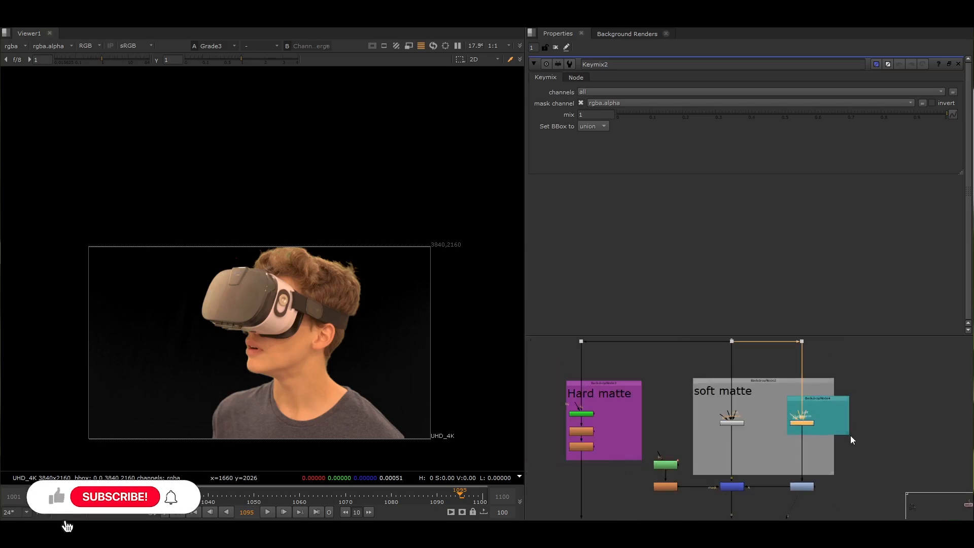
double_click(824, 401)
left_click(594, 104)
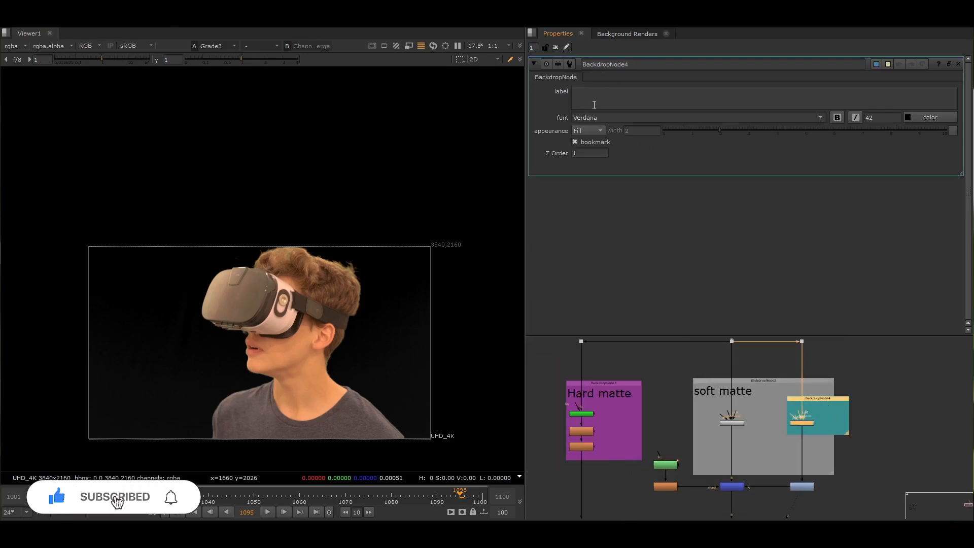
type("for hair")
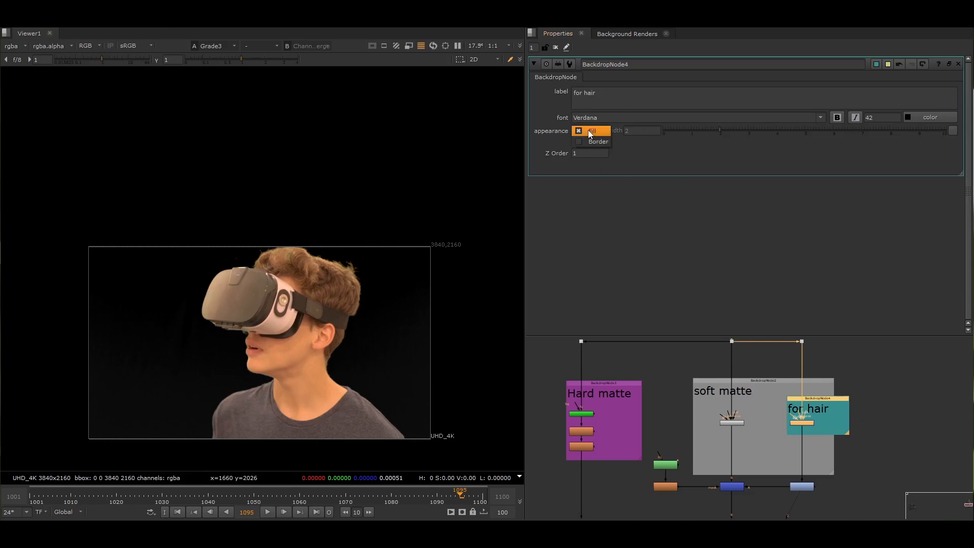
left_click(595, 142)
left_click(897, 417)
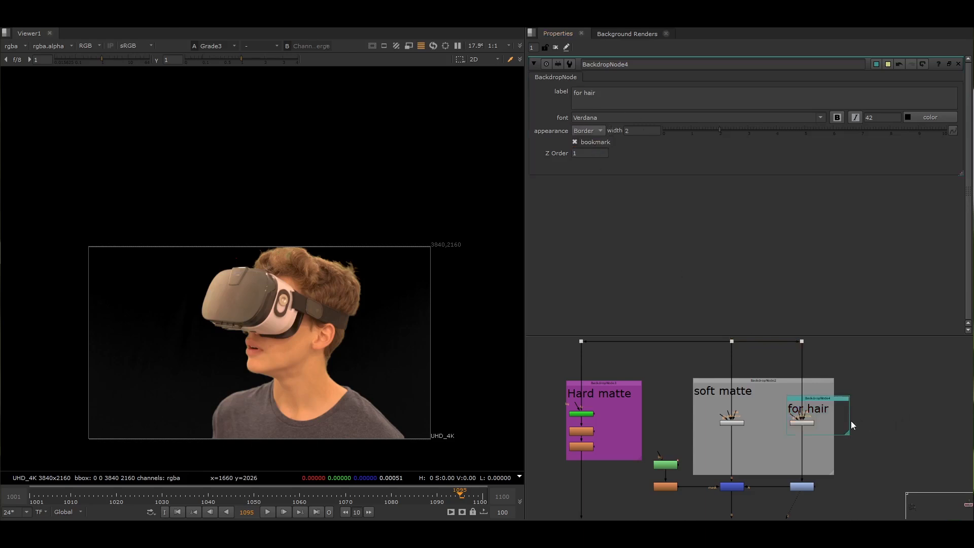
Move the Roto3, Blur2, Keymix2 and Grade3 nodes, along with ChannelMerge2, further down below the soft matte backdrop.
middle_click_drag(760, 483, 766, 424)
left_click_drag(692, 435, 853, 401)
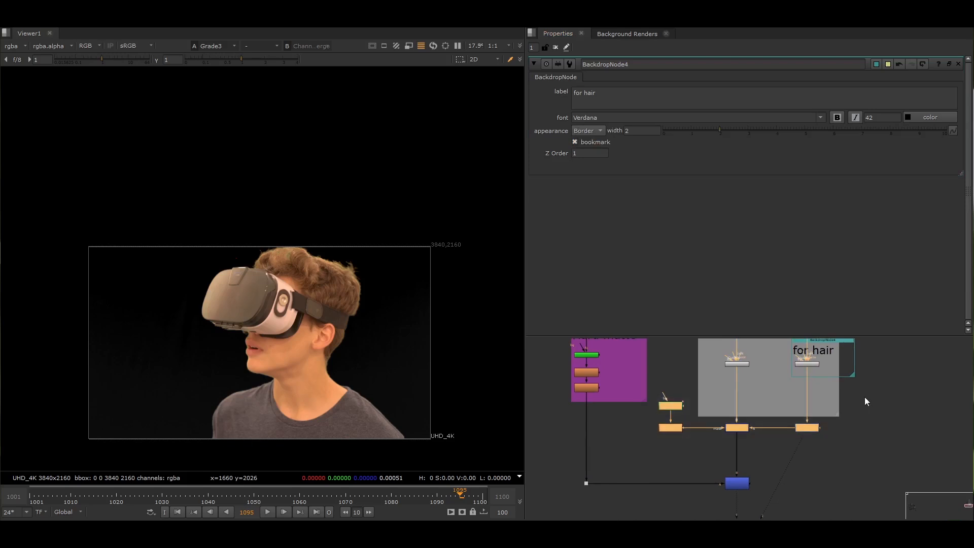
left_click_drag(774, 460, 533, 510, "shift")
left_click_drag(744, 487, 744, 505)
left_click(805, 476)
middle_click_drag(760, 456, 722, 467)
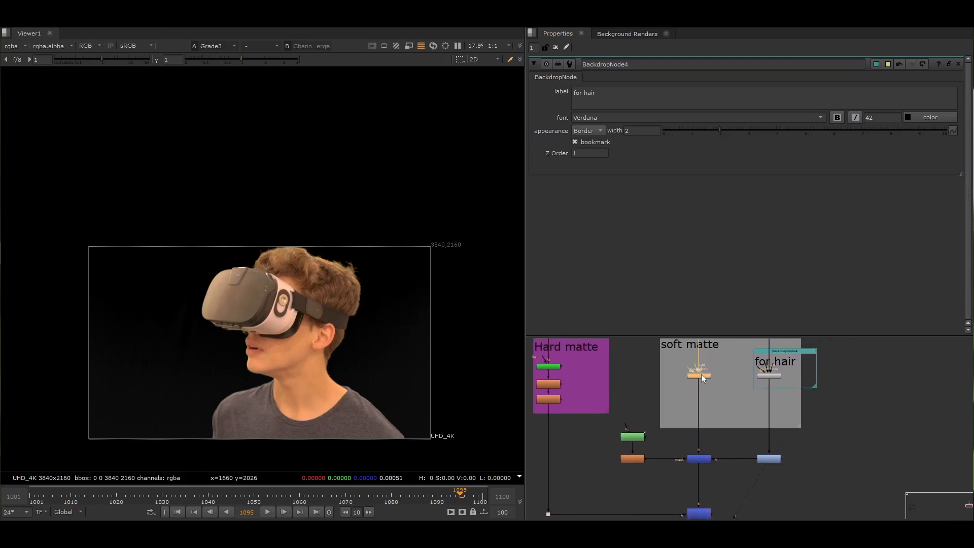
Compare the hair detail from Keylight4 with the Keymix2 result at frames 1095, 1078 and 1064.
double_click(701, 376)
key("1")
scroll(351, 304, "up", 4)
left_click(705, 459)
key("2")
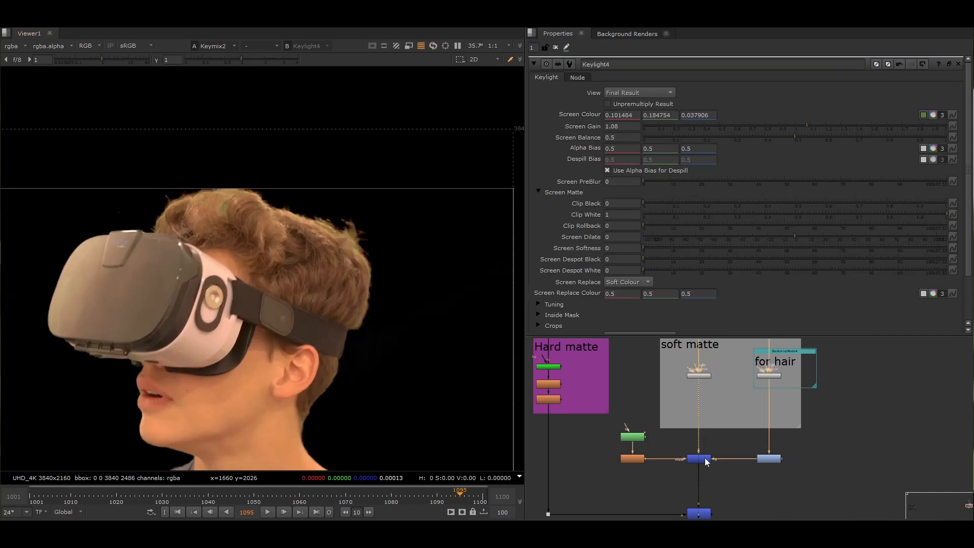
scroll(370, 229, "up", 3)
scroll(716, 396, "up", 2)
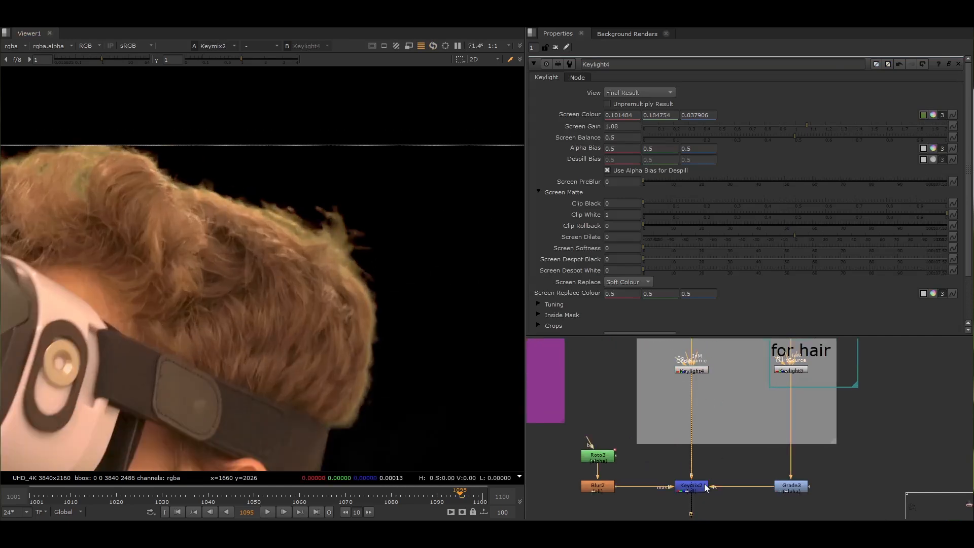
scroll(332, 211, "down", 3)
scroll(112, 174, "up", 3)
scroll(127, 183, "down", 3)
left_click(383, 491)
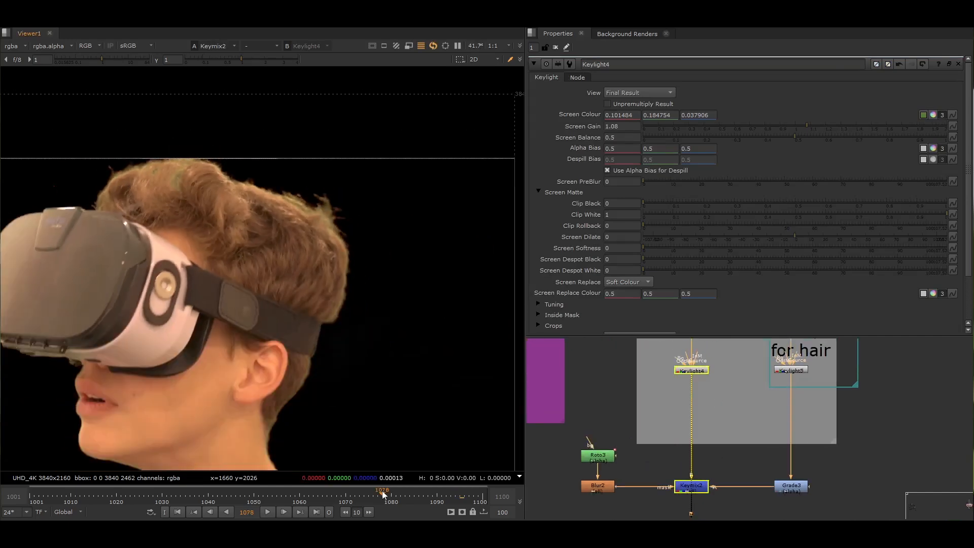
key("1")
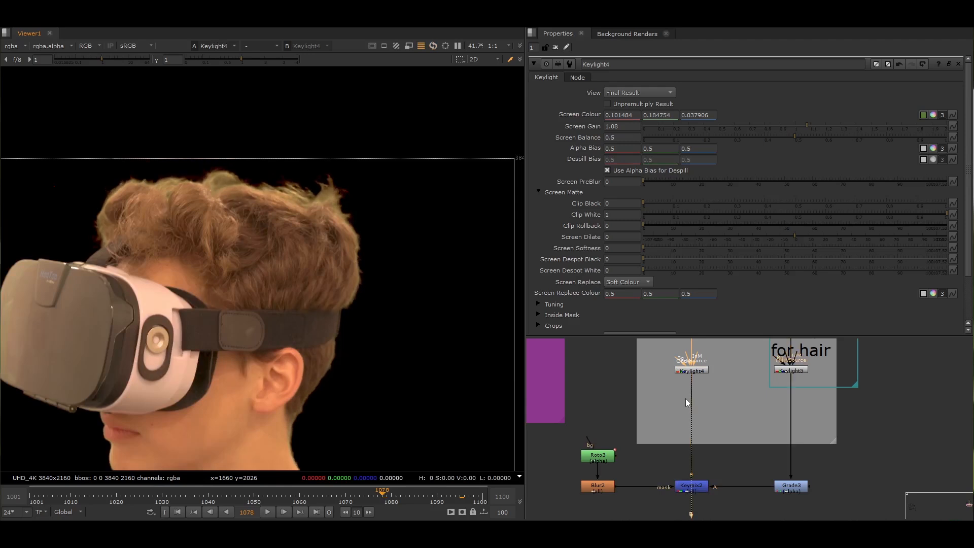
left_click(319, 495)
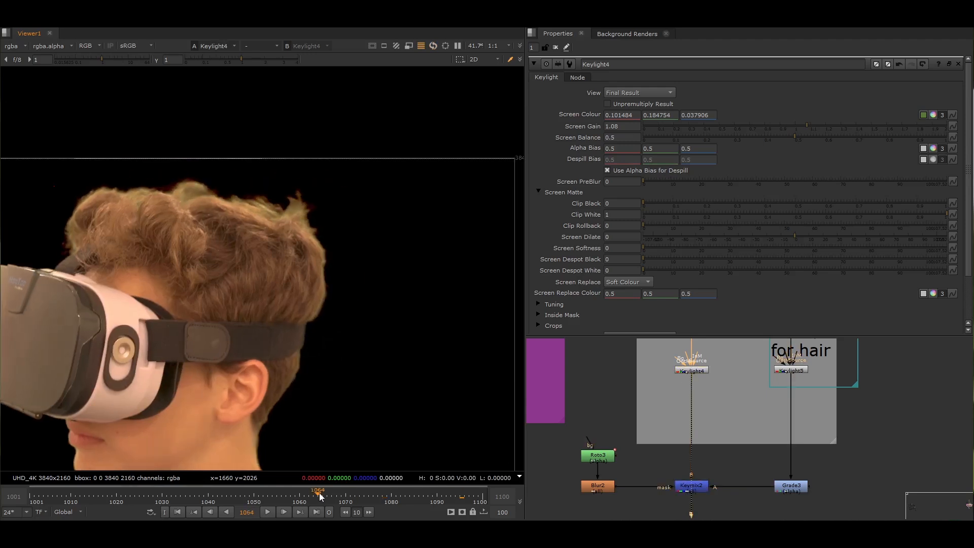
key("1")
key("2")
key("1")
View ChannelMerge2 at frame 1064 and examine the area around the hair in both alpha and color.
middle_click_drag(723, 452, 750, 331)
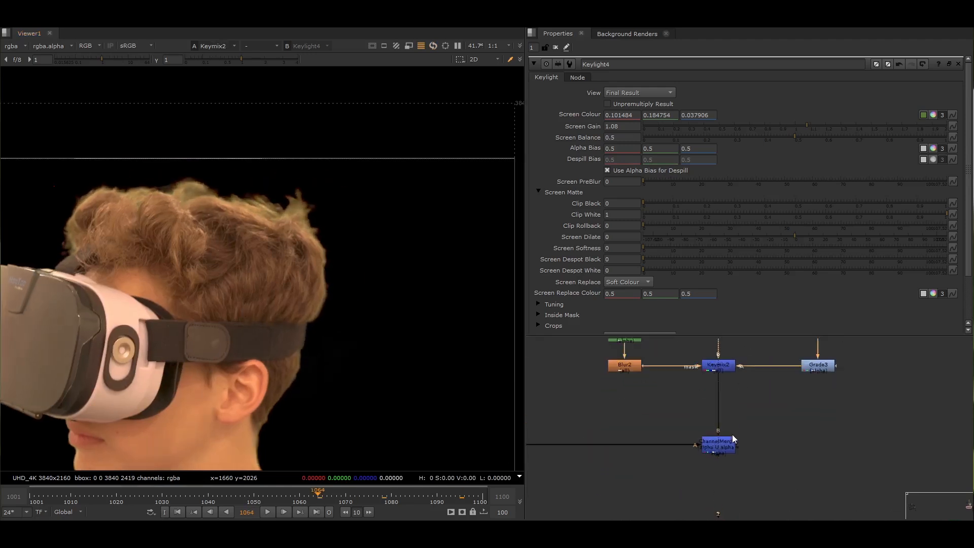
scroll(733, 440, "up", 2)
left_click(732, 453)
key("1")
scroll(411, 291, "down", 4)
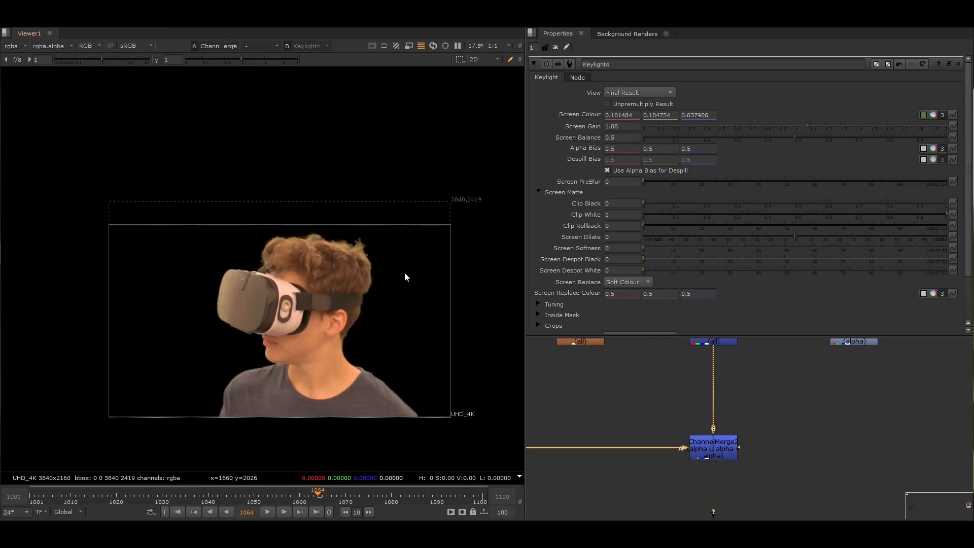
key("a")
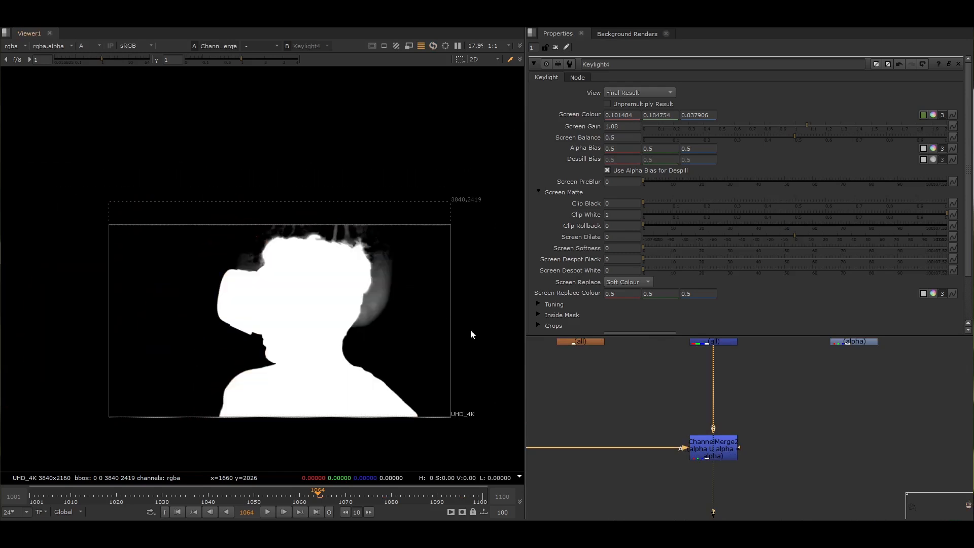
scroll(364, 280, "up", 2)
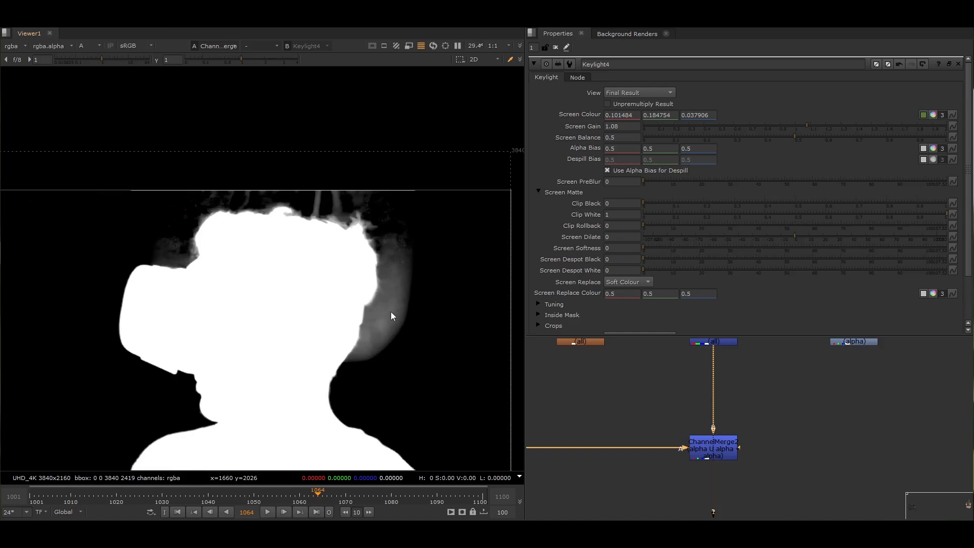
scroll(391, 312, "up", 2)
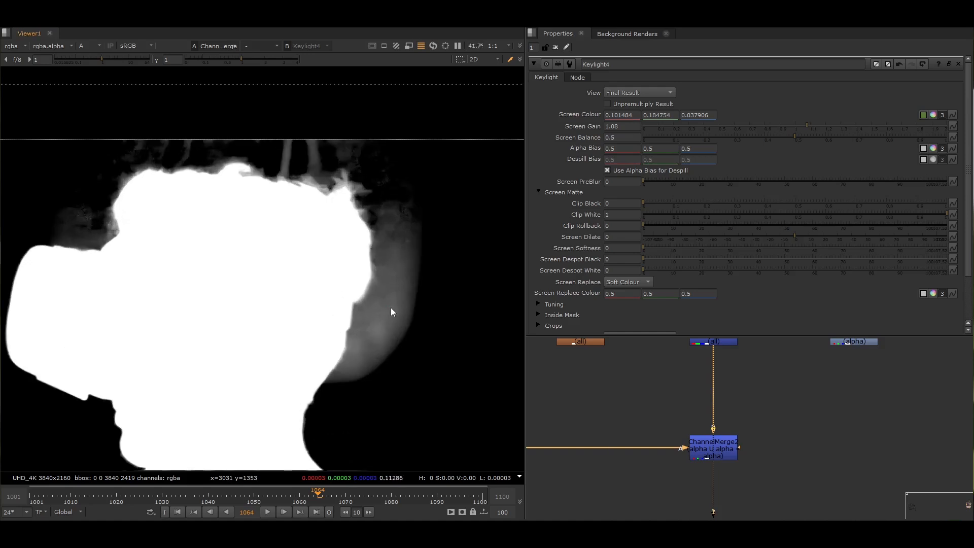
scroll(383, 302, "down", 1)
key("a")
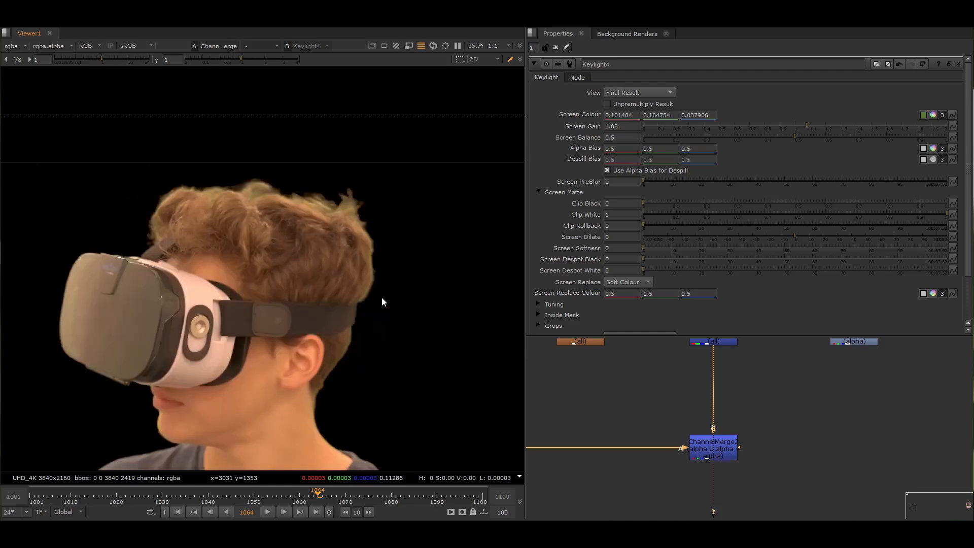
key("a")
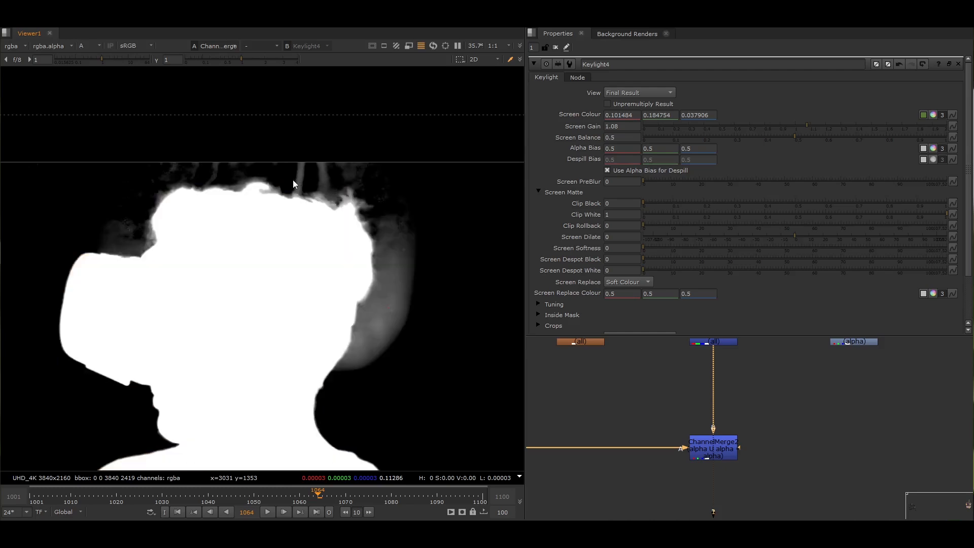
key("a")
Pull the Roto3 points behind the head inward at frame 1064 and refine the shape at frame 1030.
key("a")
scroll(345, 256, "down", 2)
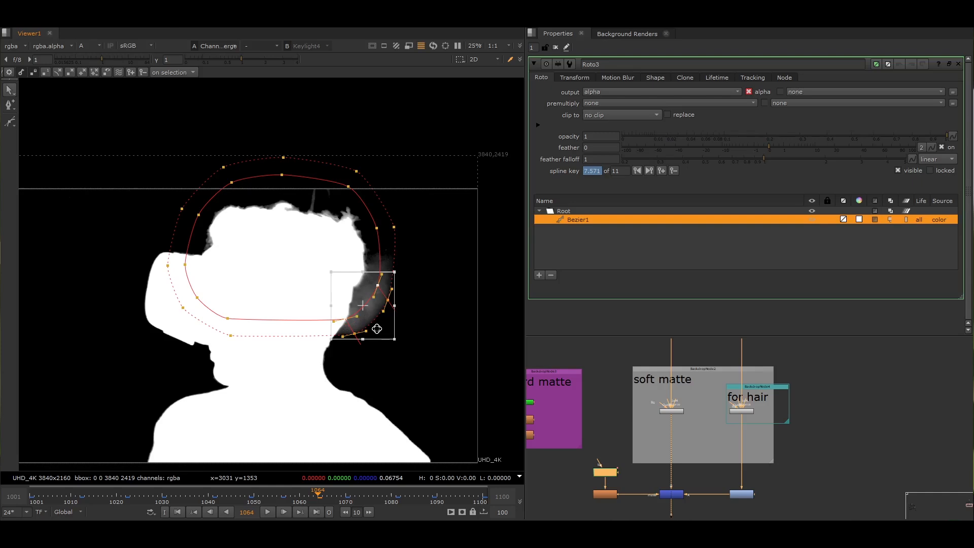
left_click_drag(377, 329, 352, 258)
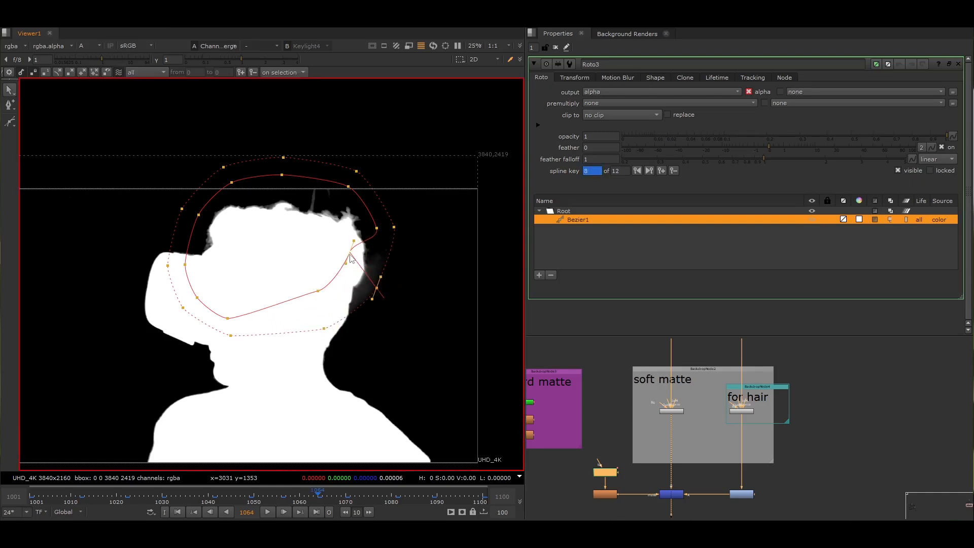
key("a")
left_click_drag(345, 493, 254, 493)
key("o")
key("o")
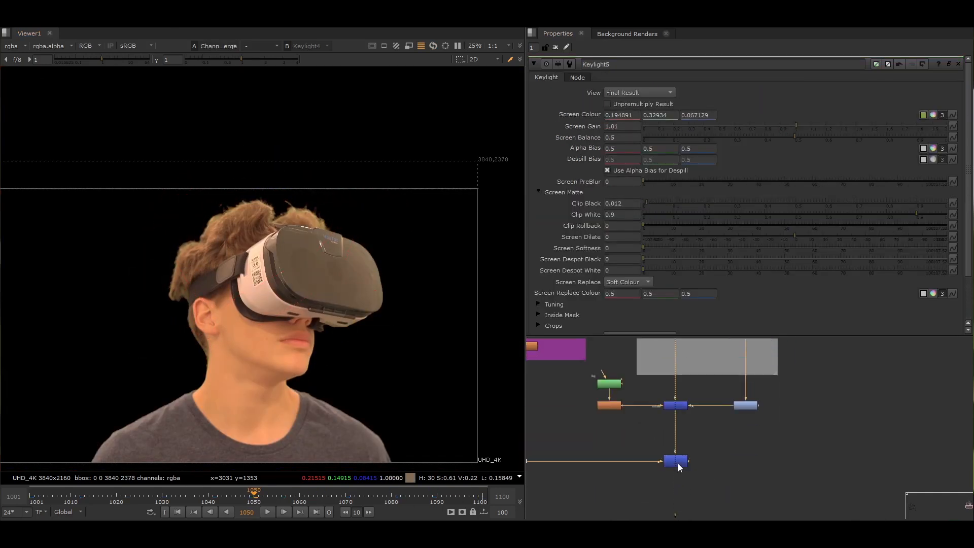
scroll(364, 362, "down", 2)
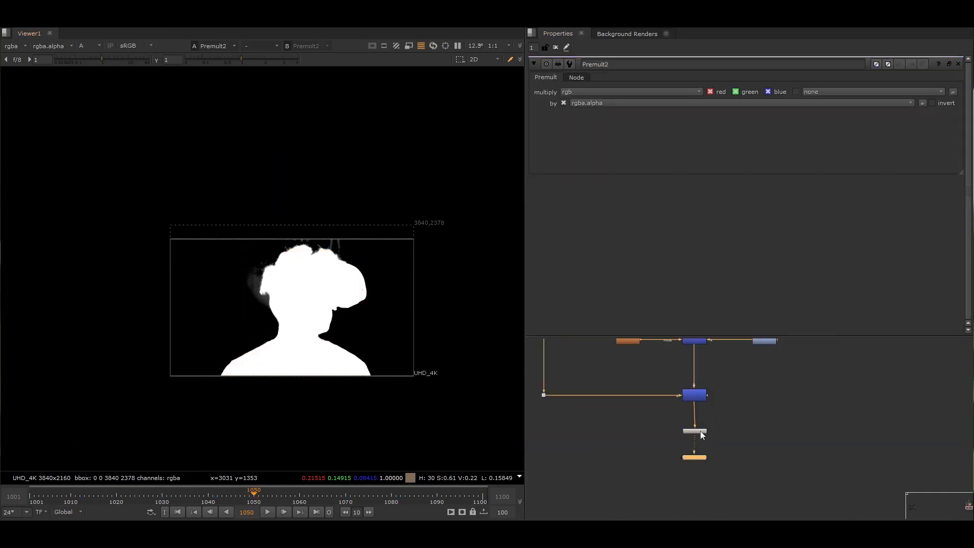
double_click(652, 434)
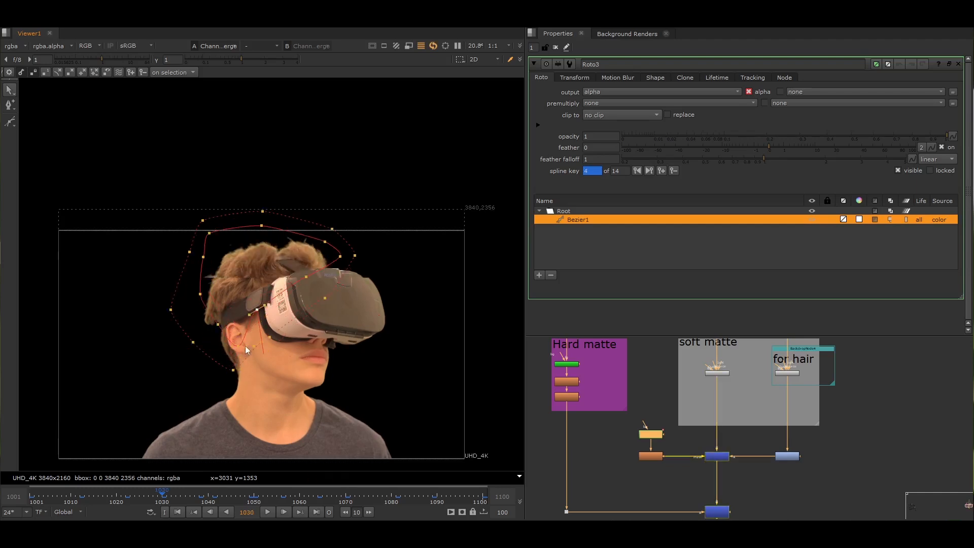
left_click(718, 456)
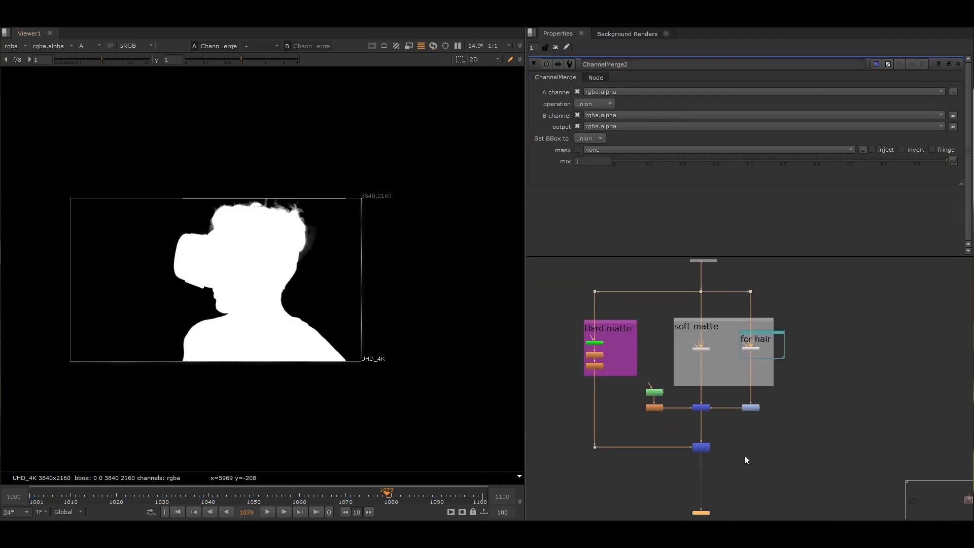
Add a Copy node below ChannelMerge2, feed it the denoised plate through elbow dots, and check its color and alpha.
left_click_drag(744, 455, 709, 297)
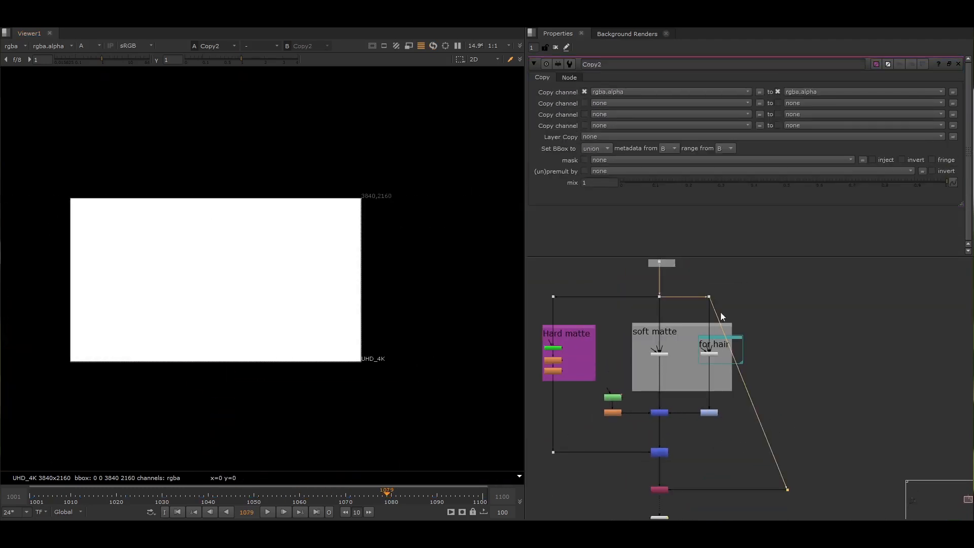
left_click_drag(750, 395, 786, 295, "ctrl")
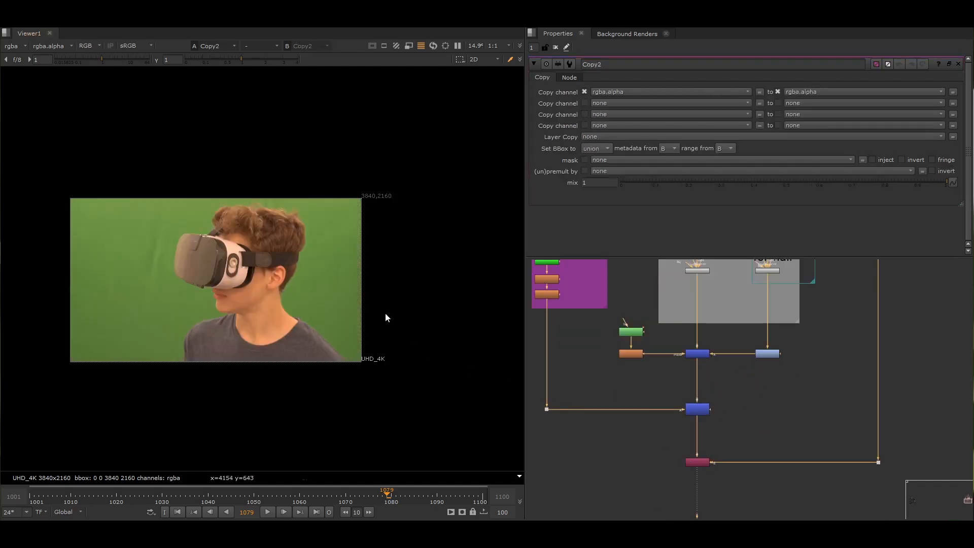
key("a")
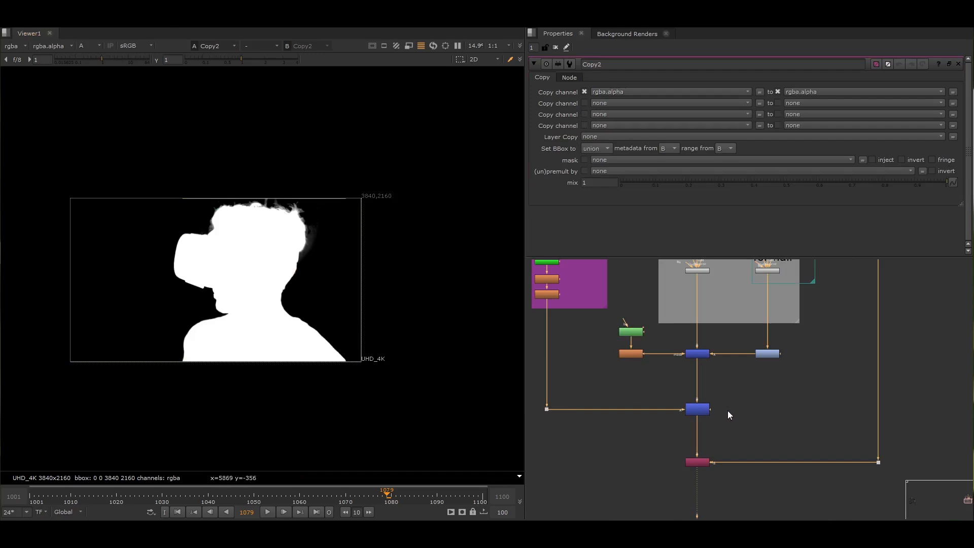
middle_click_drag(757, 431, 760, 469)
middle_click_drag(768, 410, 768, 469)
scroll(763, 422, "down", 2)
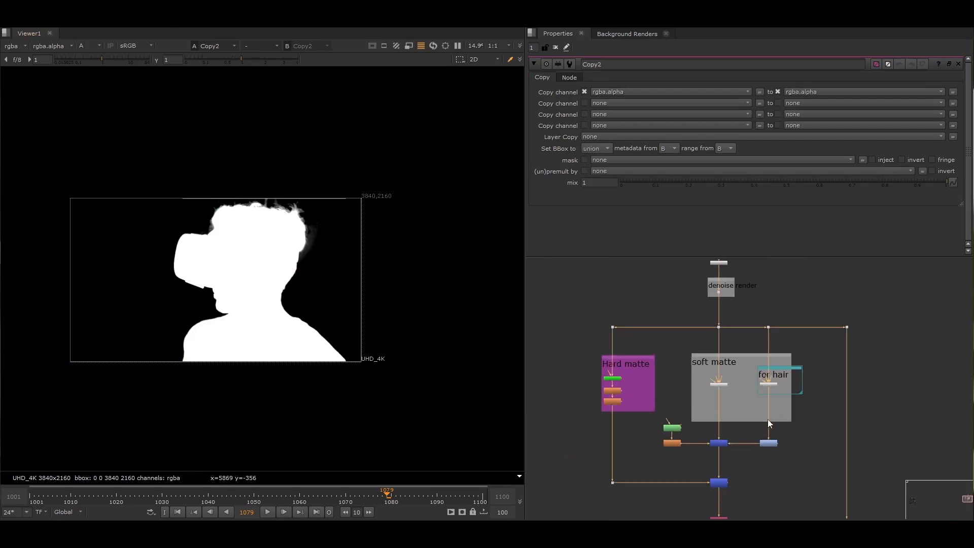
middle_click_drag(765, 403, 763, 355)
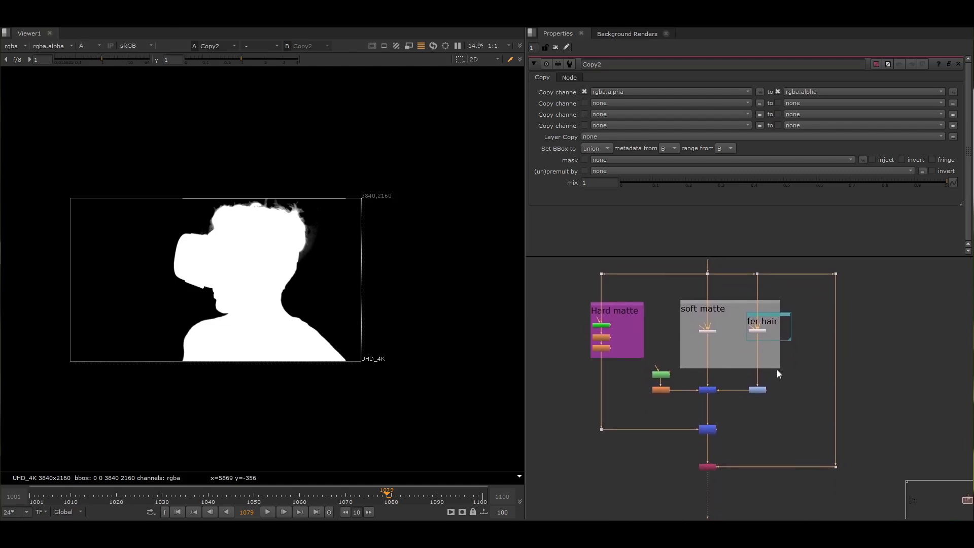
Enlarge the soft matte backdrop to enclose Keymix2 and Grade3, and space out the Copy2 side line and Viewer1.
left_click_drag(778, 368, 786, 382)
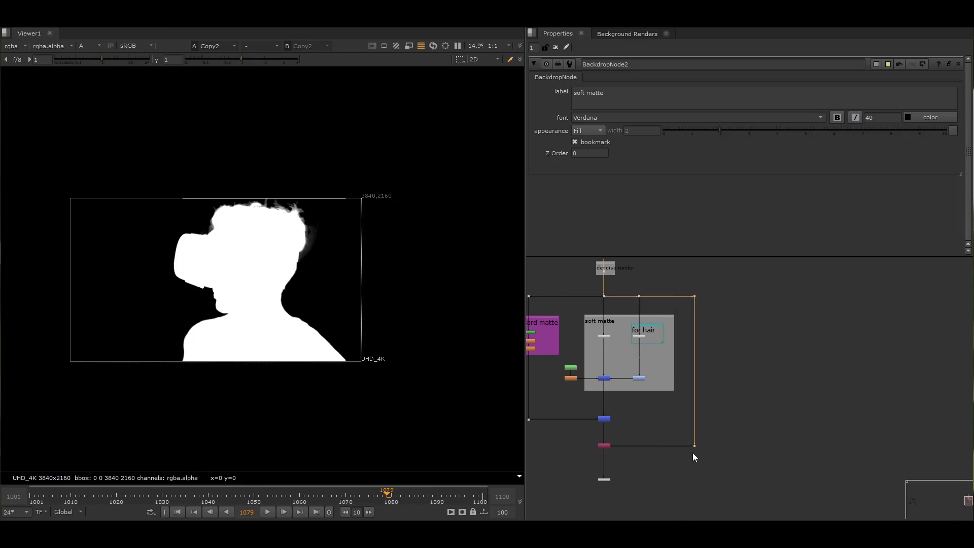
left_click_drag(693, 453, 729, 446)
middle_click_drag(609, 480, 632, 407)
scroll(631, 407, "up", 3)
left_click_drag(629, 407, 629, 450)
scroll(629, 401, "down", 2)
left_click_drag(587, 387, 794, 345)
left_click_drag(625, 364, 625, 369)
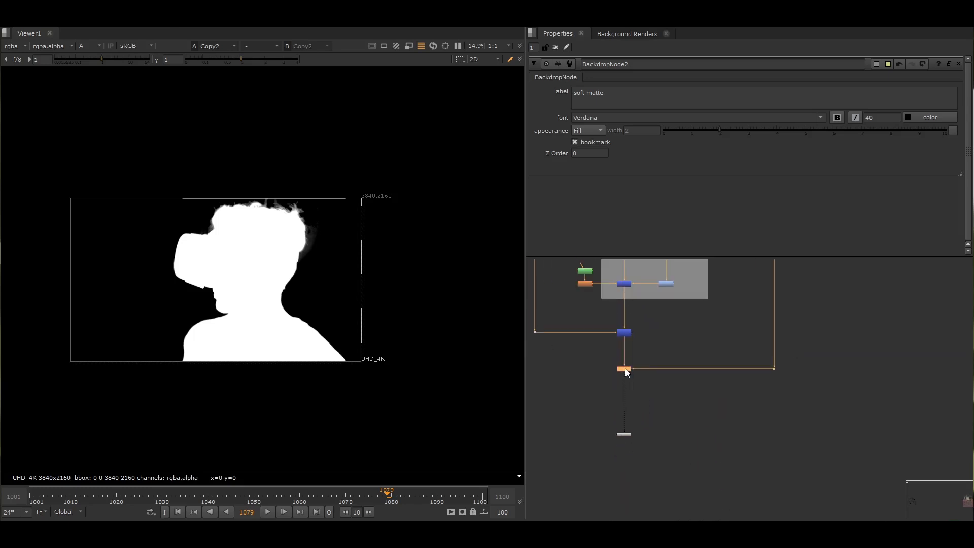
Insert a Premult node below Copy2 and inspect the hair edges of the premultiplied color result.
key("a")
middle_click_drag(400, 315, 413, 336)
scroll(662, 413, "up", 4)
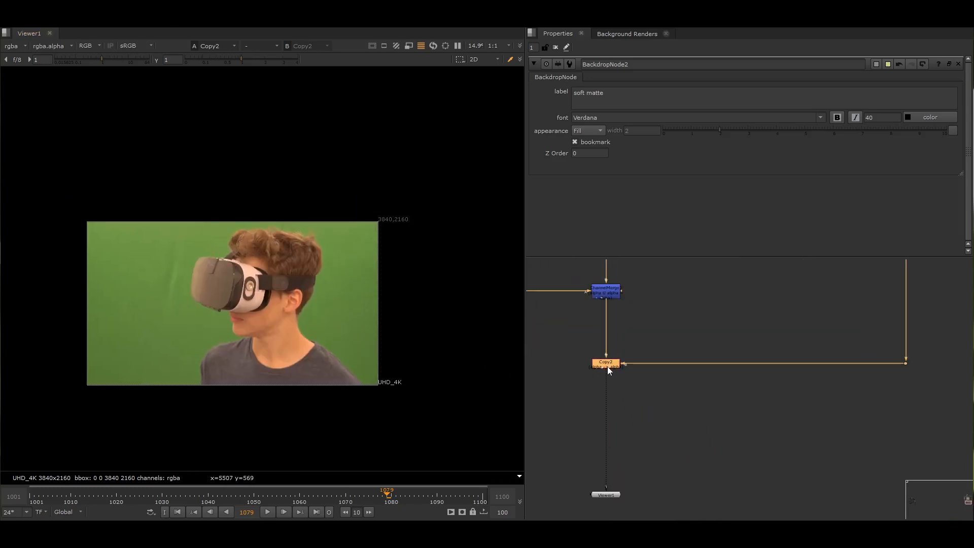
left_click(654, 402)
key("Tab")
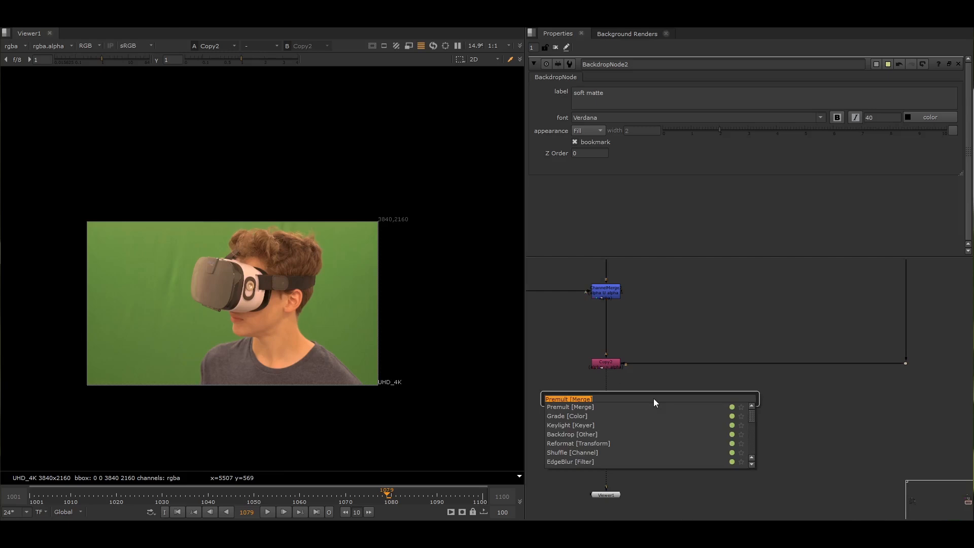
key("Return")
left_click_drag(653, 397, 610, 409)
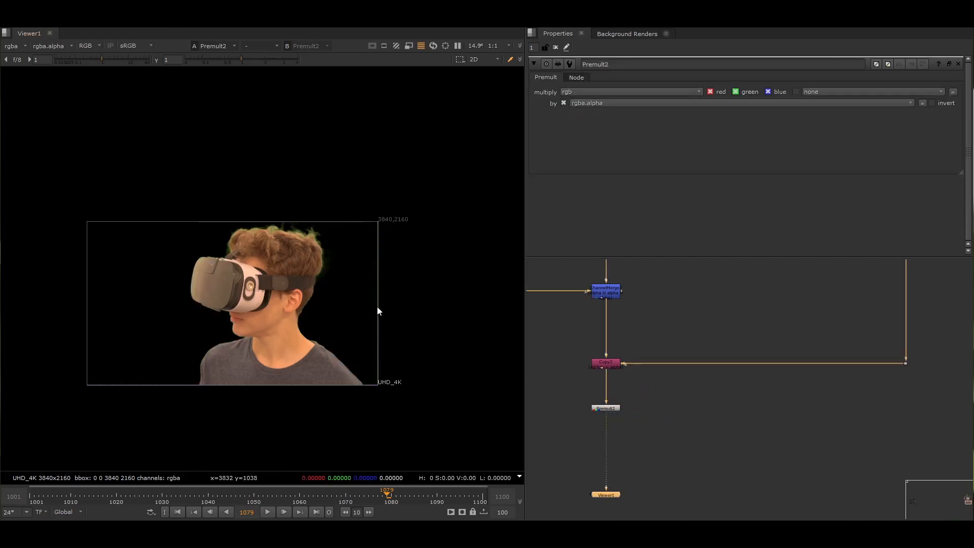
scroll(225, 251, "up", 3)
scroll(258, 226, "up", 2)
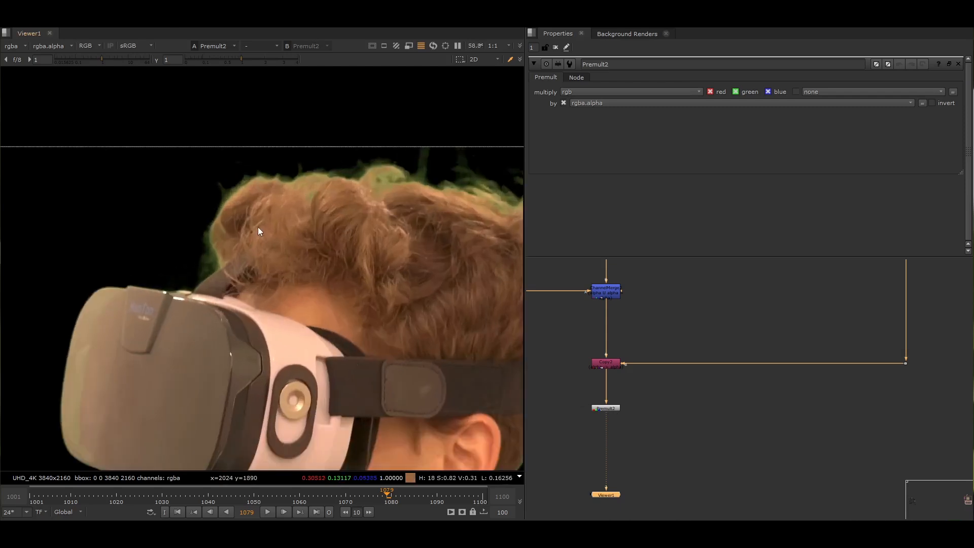
Add a backdrop node labelled BG with font size 40.
scroll(257, 225, "down", 5)
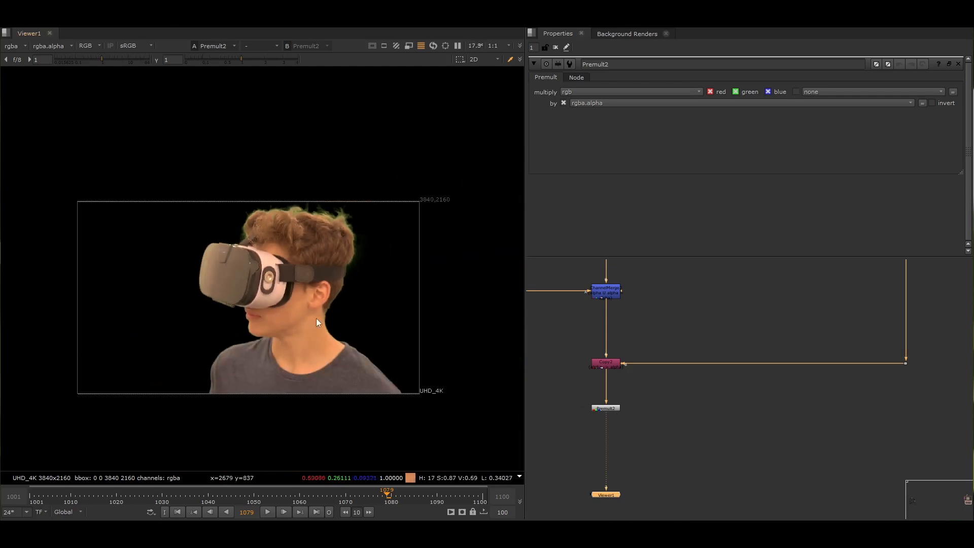
scroll(316, 318, "down", 2)
scroll(729, 481, "down", 6)
key("Tab")
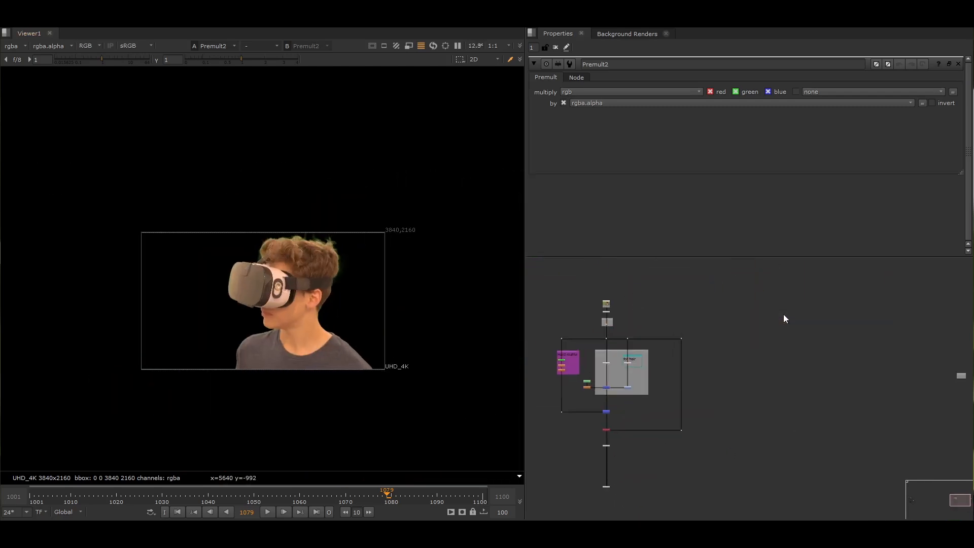
scroll(785, 313, "up", 5)
double_click(787, 308)
left_click(609, 99)
type("BG")
double_click(882, 117)
type("40")
Place the BG backdrop beside the lower end of the node tree and color it dark teal.
scroll(803, 359, "down", 4)
left_click_drag(803, 333, 758, 506)
scroll(758, 502, "up", 4)
middle_click_drag(758, 498, 691, 401)
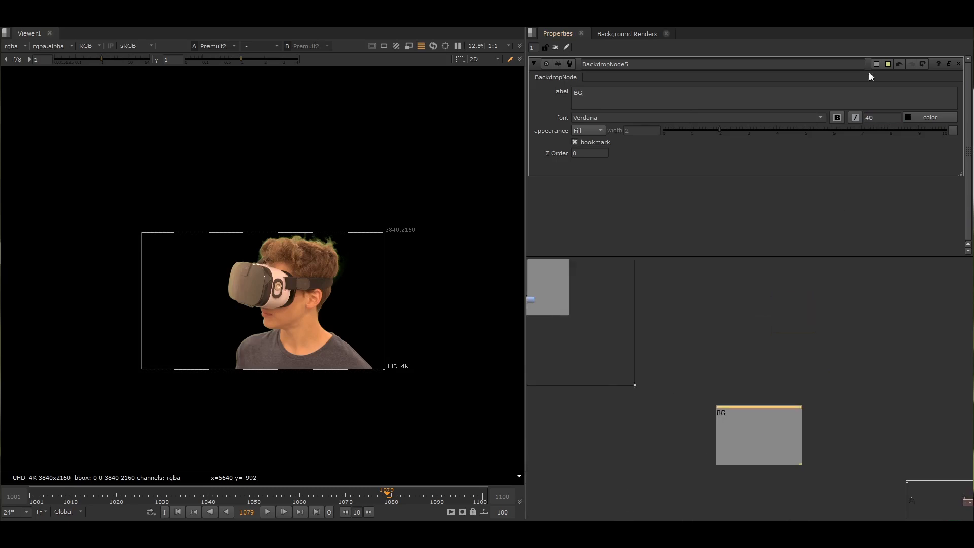
left_click(877, 65)
left_click_drag(833, 235, 832, 213)
left_click_drag(767, 213, 767, 269)
left_click(864, 154)
Put the classroom image Read4 in the BG backdrop, connect a Reformat node below it, and view the result.
middle_click_drag(611, 514, 673, 480)
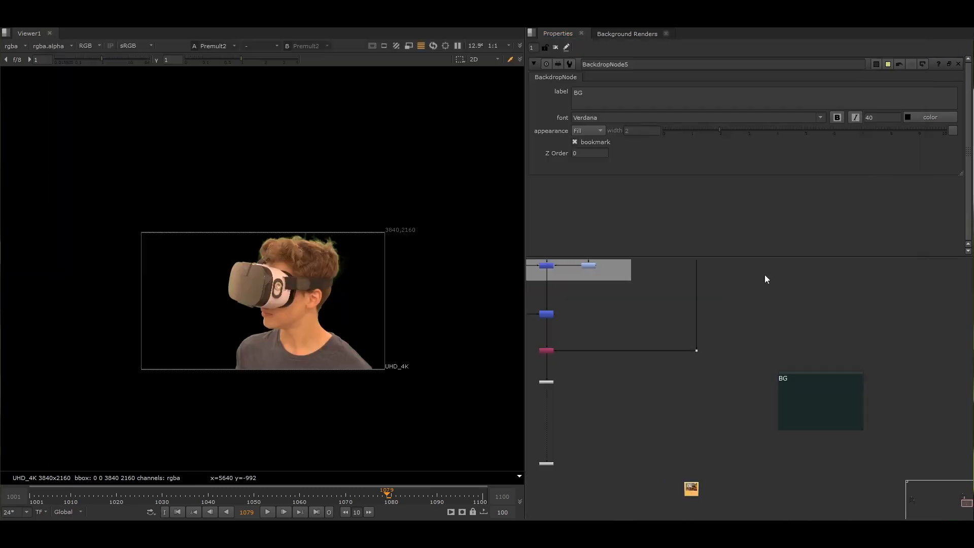
scroll(829, 451, "up", 5)
key("Tab")
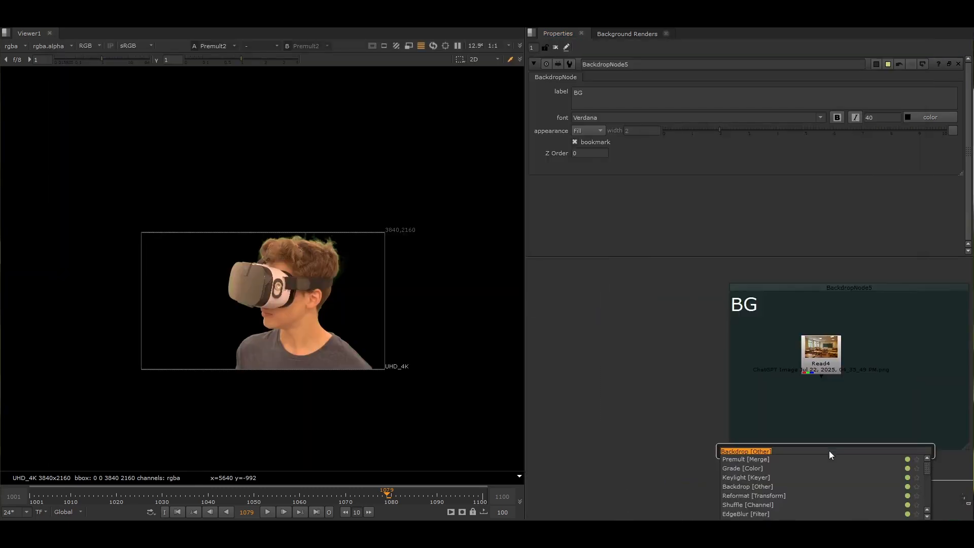
type("ref")
key("Return")
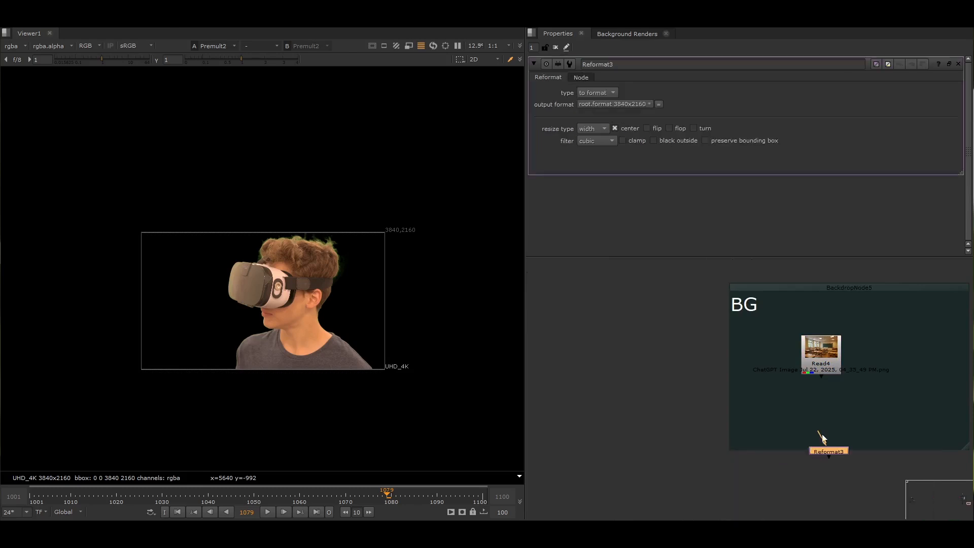
scroll(823, 439, "down", 2)
left_click_drag(829, 437, 827, 379)
scroll(832, 436, "down", 2)
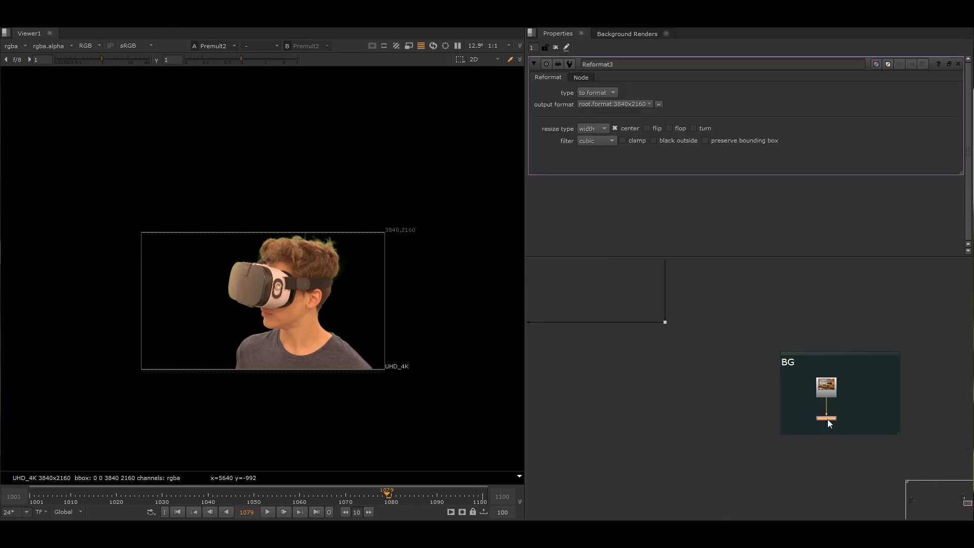
key("1")
Add a Merge node set to over and insert it between Premult2 and Viewer1.
middle_click_drag(656, 393, 734, 392)
scroll(740, 387, "down", 2)
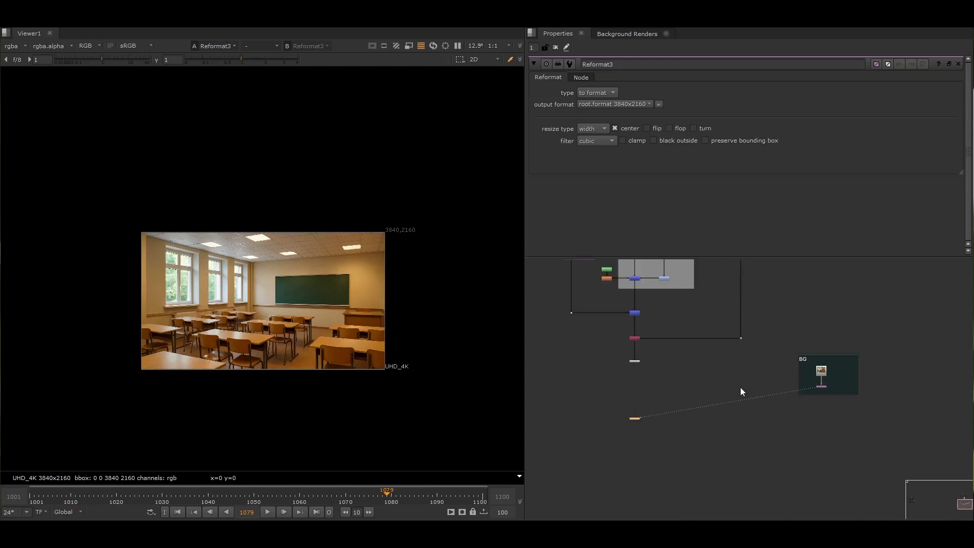
scroll(783, 410, "up", 3)
key("m")
scroll(789, 429, "up", 3)
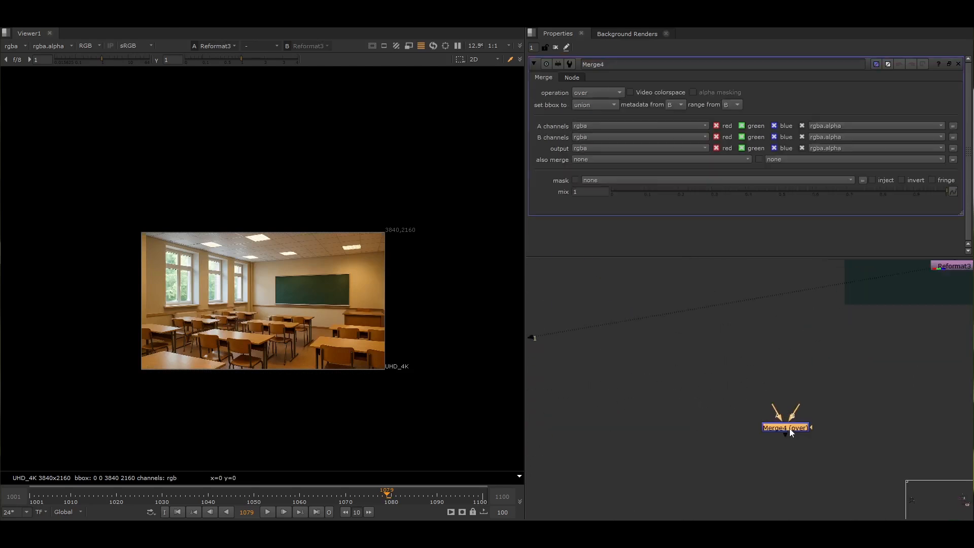
scroll(789, 429, "up", 1)
left_click_drag(789, 430, 872, 425)
scroll(873, 424, "down", 4)
middle_click_drag(872, 424, 809, 436)
scroll(810, 435, "down", 3)
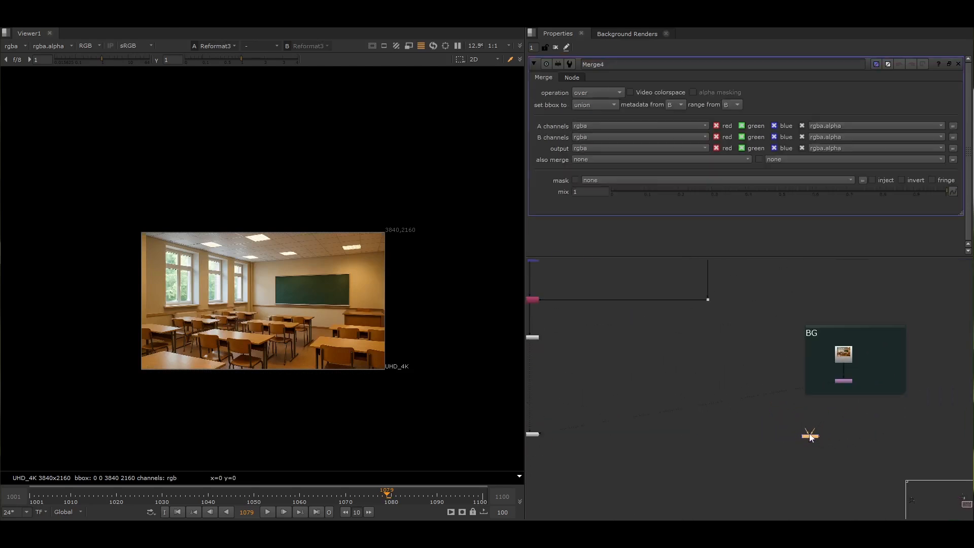
scroll(811, 438, "up", 3)
scroll(812, 438, "down", 3)
left_click_drag(811, 438, 534, 407)
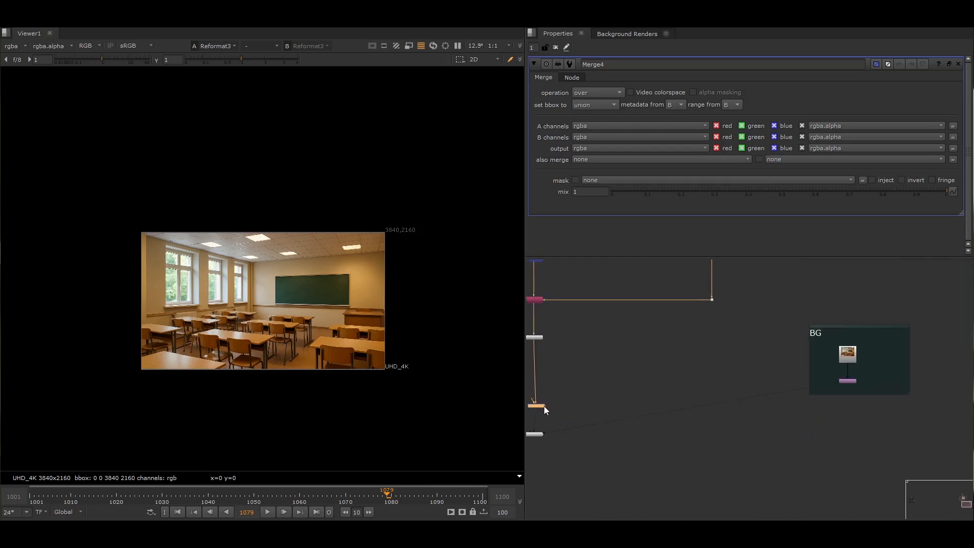
Connect Merge4's free input to Reformat3 and move the BG group so Reformat3 lines up with the merge.
middle_click_drag(544, 406, 561, 401)
scroll(561, 400, "up", 3)
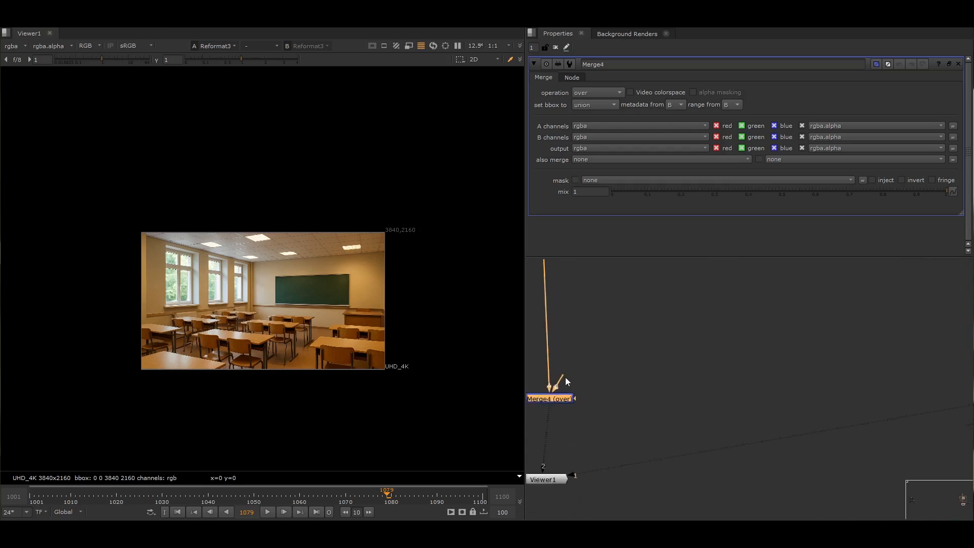
scroll(566, 375, "down", 3)
left_click_drag(566, 375, 924, 356)
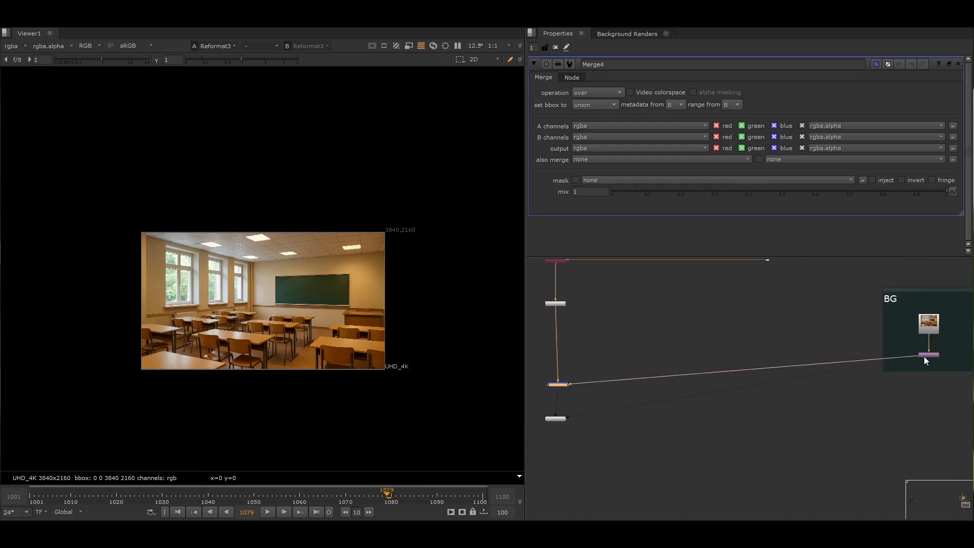
scroll(867, 360, "down", 3)
left_click_drag(831, 277, 940, 396)
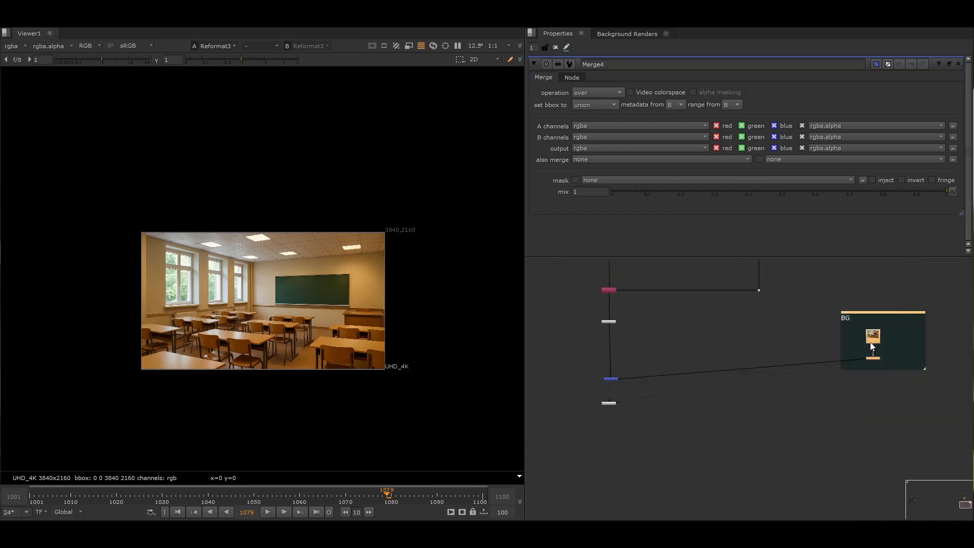
left_click_drag(870, 342, 882, 366)
Move Viewer1 farther below Merge4 and display the merged classroom composite.
scroll(625, 383, "up", 2)
left_click(604, 378)
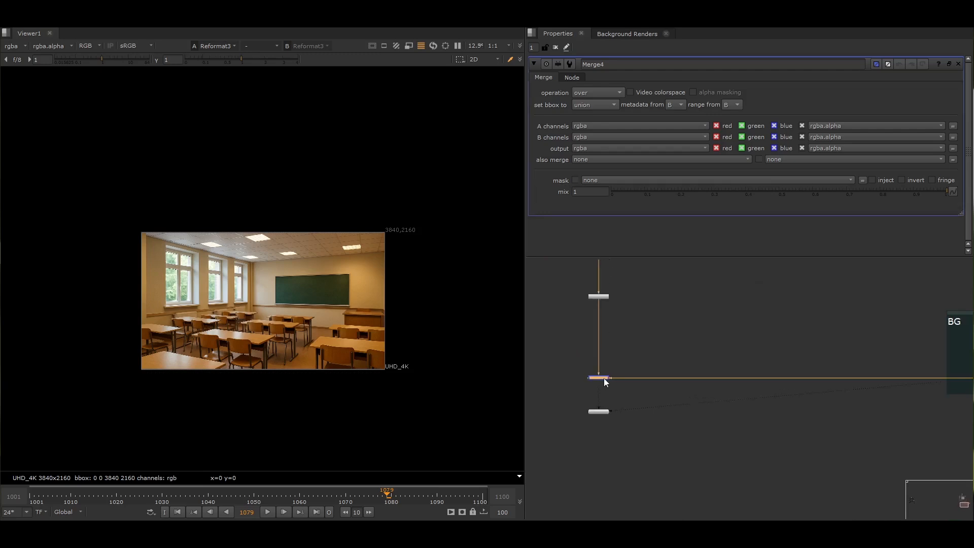
scroll(604, 380, "down", 1)
left_click_drag(603, 401, 605, 449)
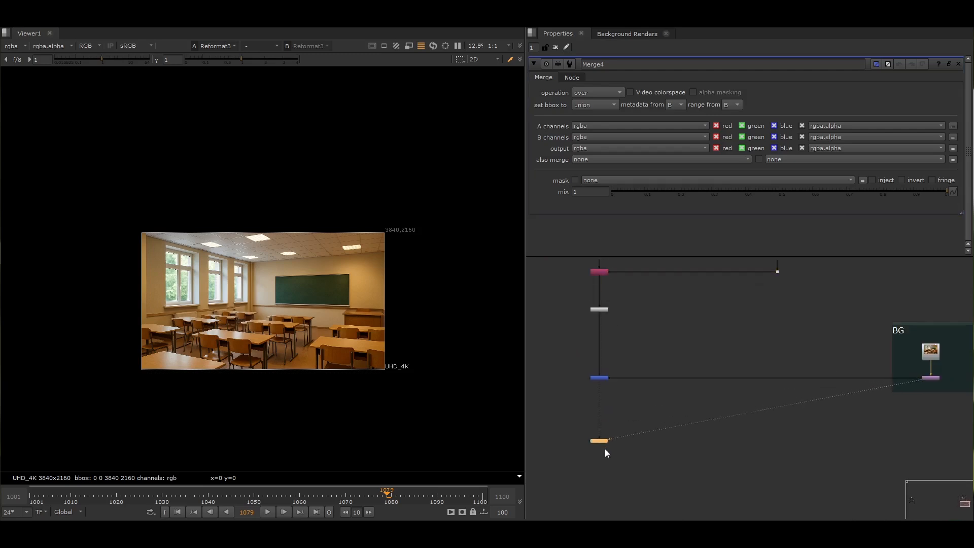
left_click(603, 380)
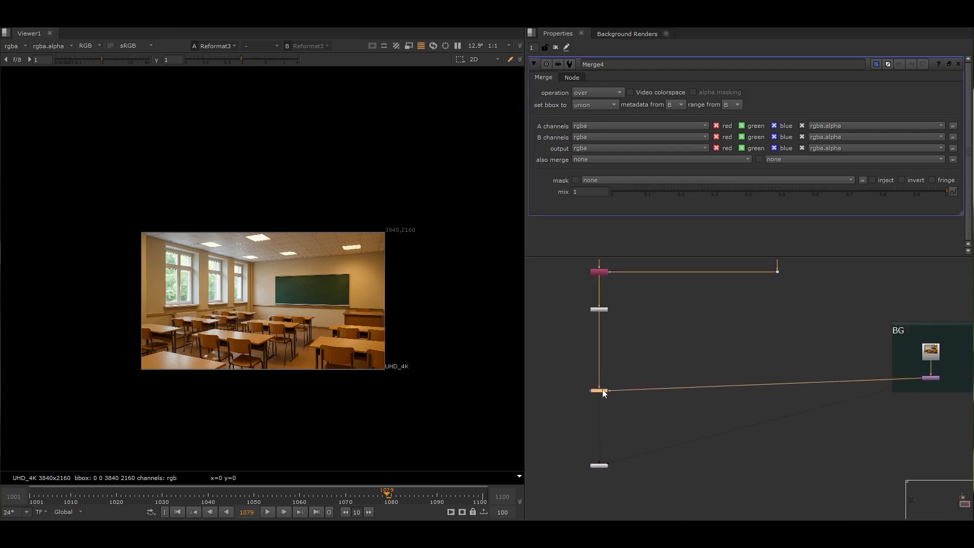
key("1")
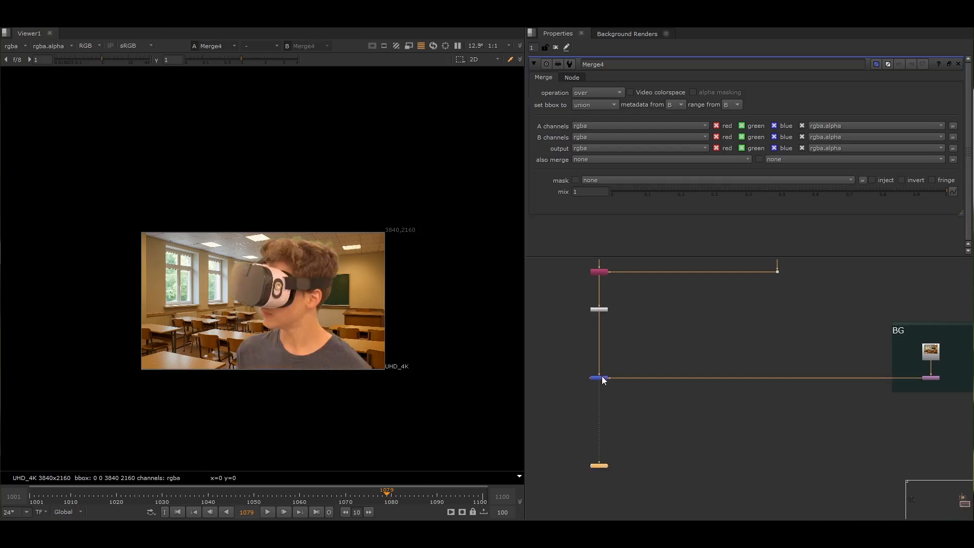
scroll(343, 269, "up", 2)
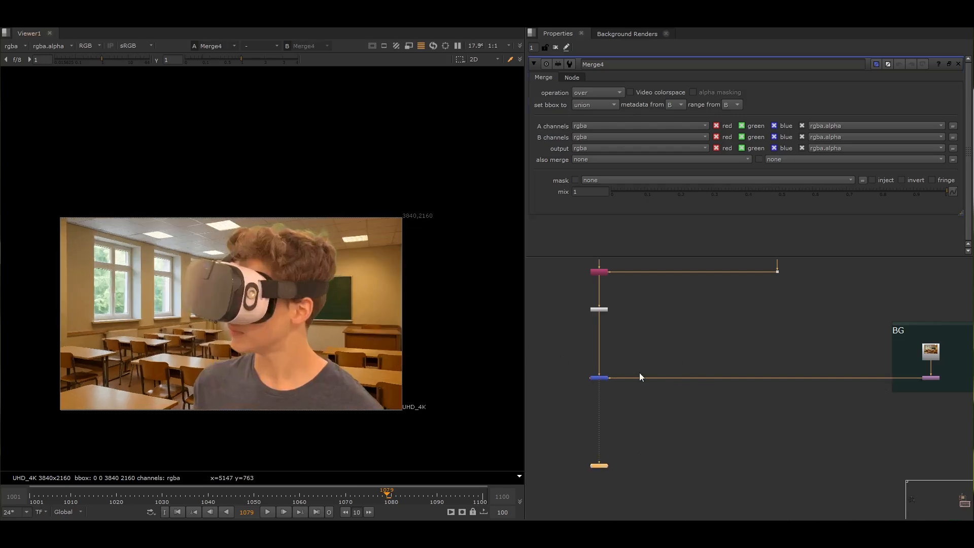
scroll(639, 377, "up", 3)
scroll(685, 384, "down", 3)
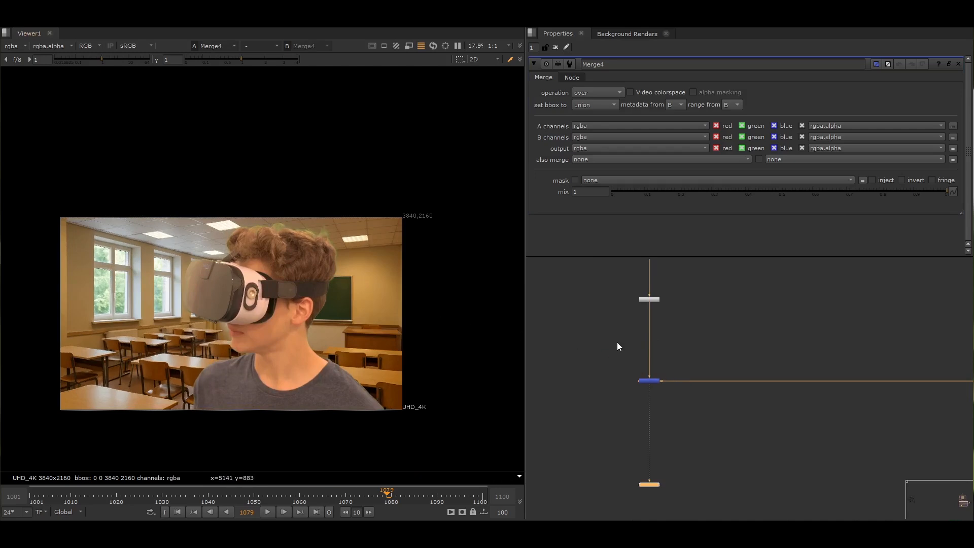
Move the BG backdrop with its nodes farther away from the main node column.
scroll(630, 413, "down", 3)
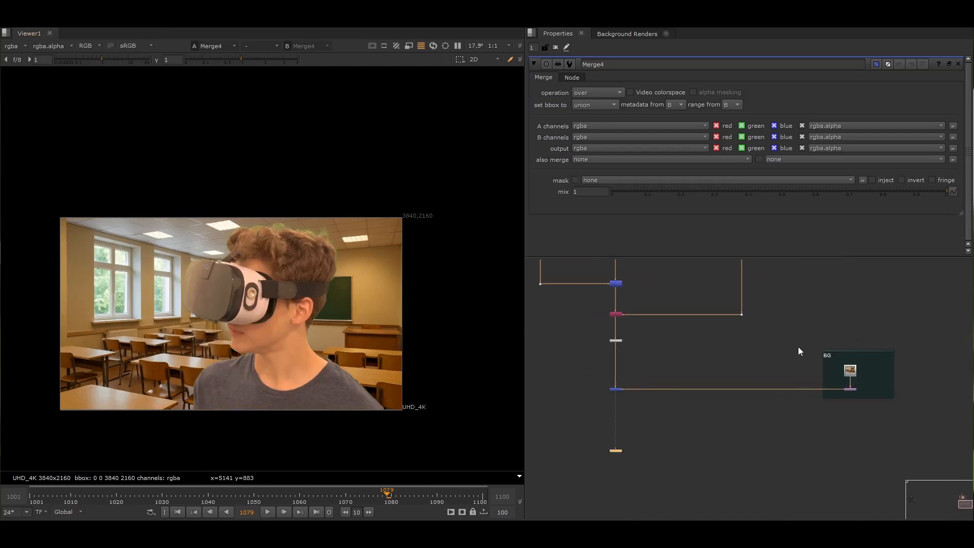
left_click_drag(799, 351, 889, 406)
left_click_drag(852, 376, 883, 377)
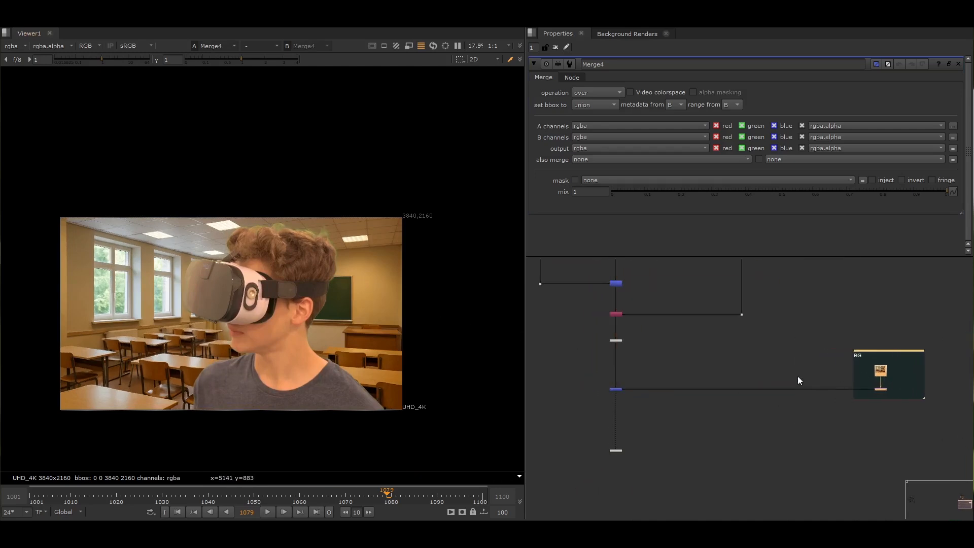
View Merge4 and inspect the hair edges against the classroom background.
scroll(683, 394, "up", 2)
left_click(585, 388)
key("1")
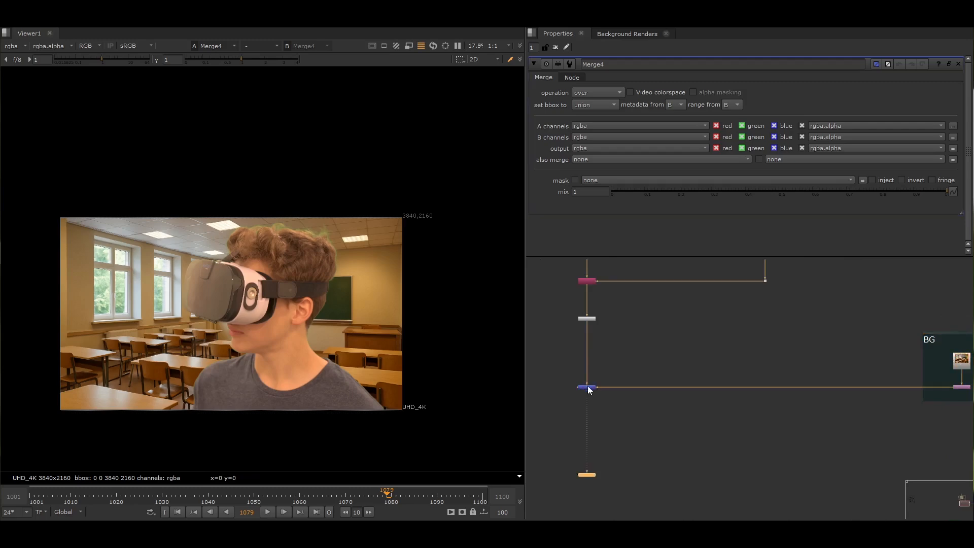
scroll(304, 235, "up", 3)
scroll(309, 240, "up", 1)
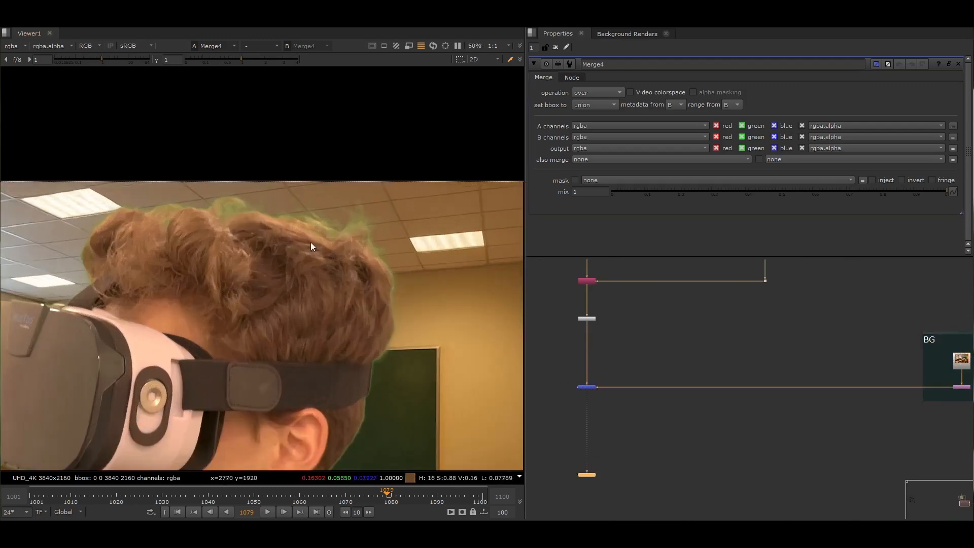
scroll(311, 242, "down", 3)
scroll(614, 364, "down", 3)
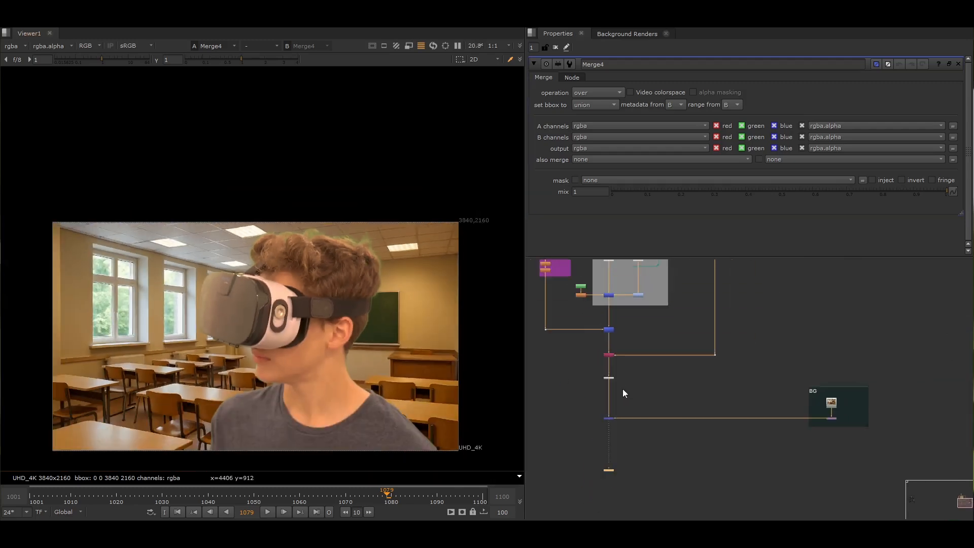
Load the original green-screen plate Read3 and the Merge4 composite into the viewer for comparison.
scroll(607, 420, "up", 5)
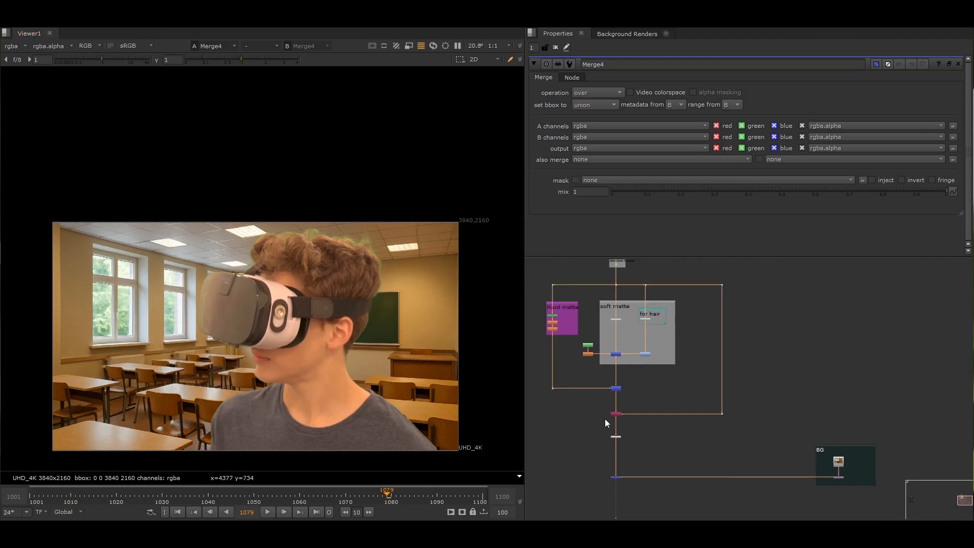
left_click(620, 310)
key("1")
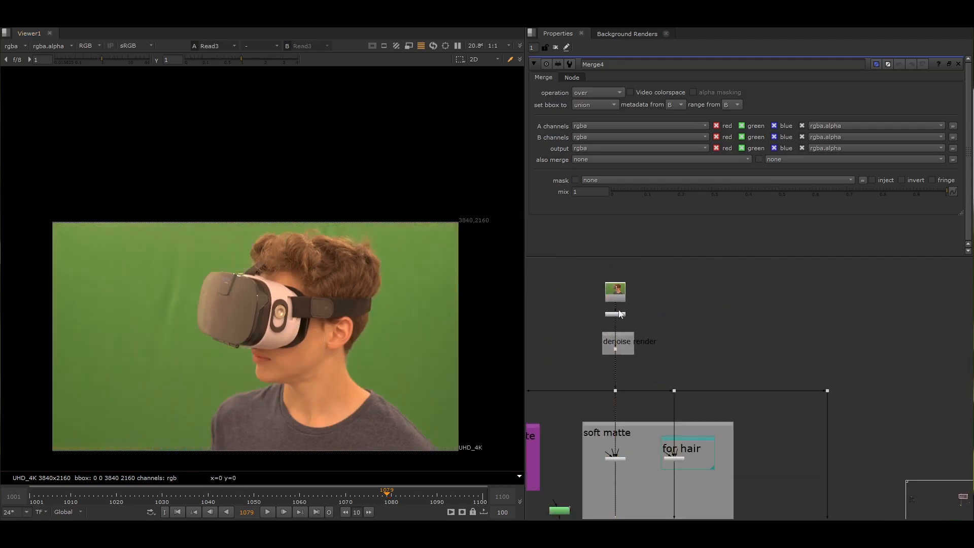
scroll(634, 294, "down", 4)
scroll(633, 406, "up", 5)
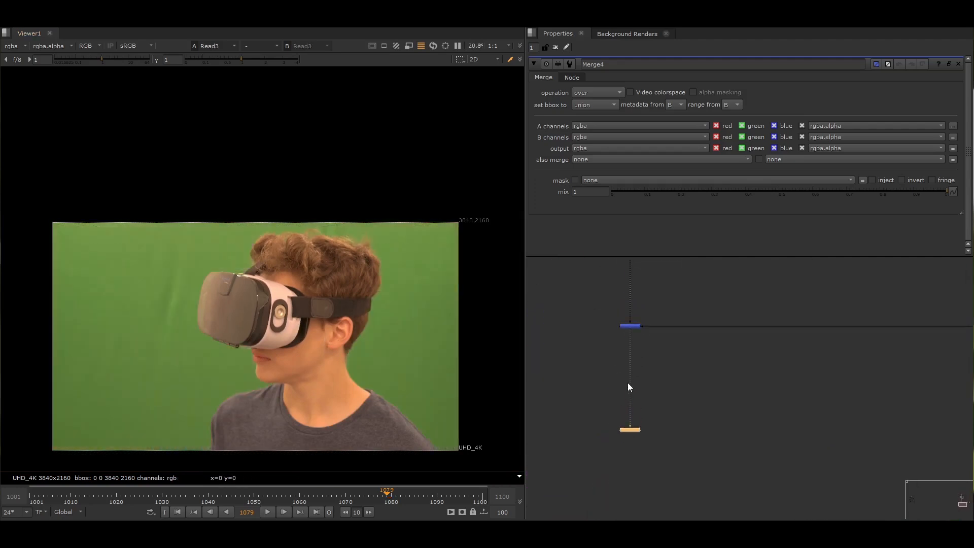
left_click_drag(616, 375, 661, 322)
key("1")
Compare the fine hair strands of the Merge4 composite with the original green-screen plate.
scroll(367, 232, "up", 6)
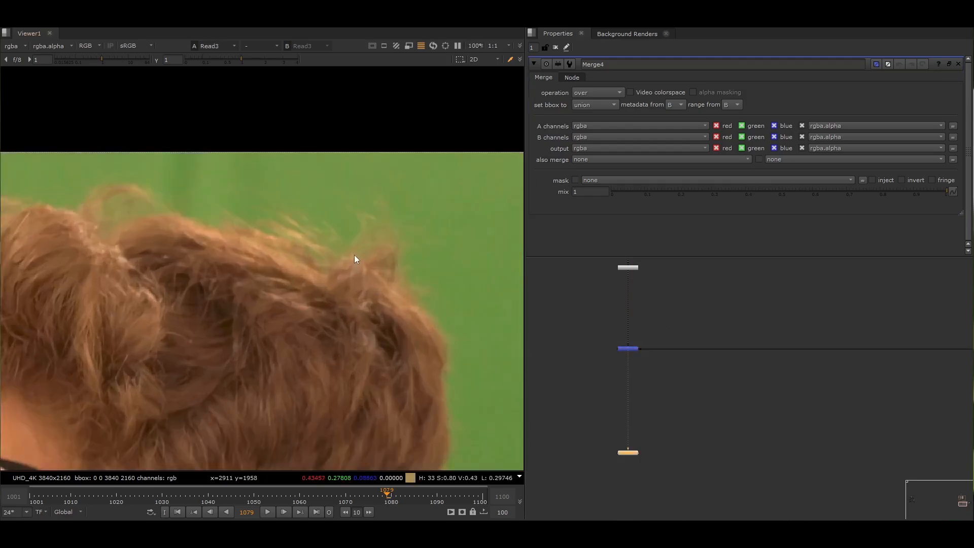
scroll(224, 228, "down", 4)
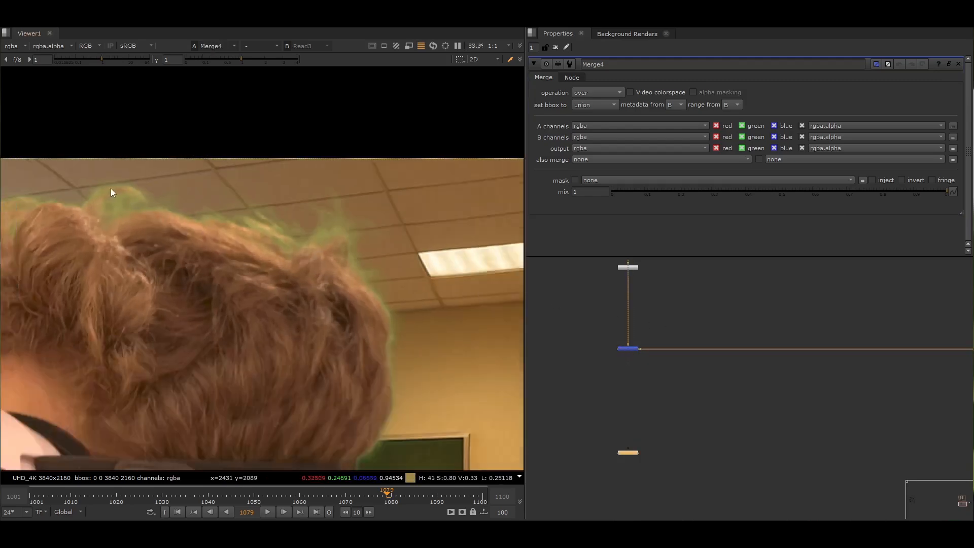
key("2")
key("1")
scroll(153, 277, "up", 3)
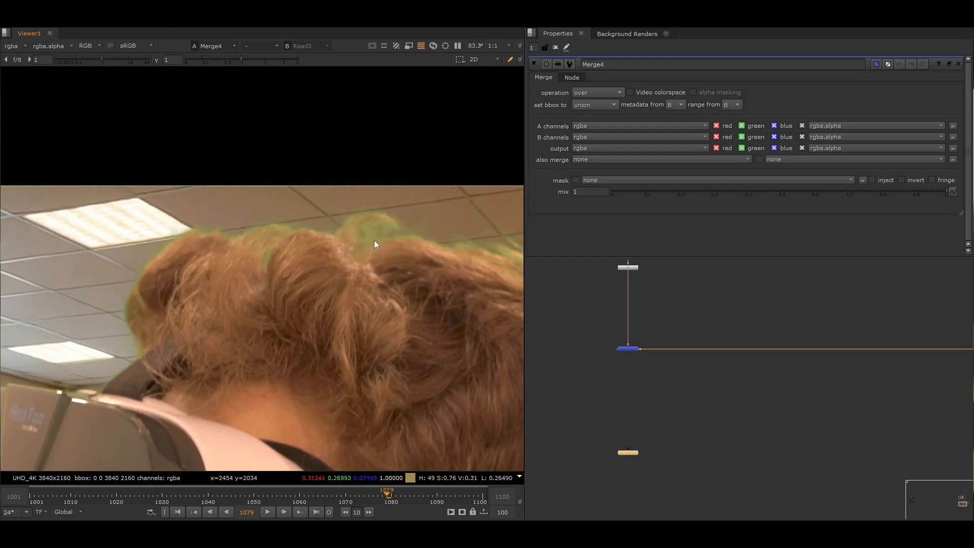
middle_click_drag(374, 240, 224, 258)
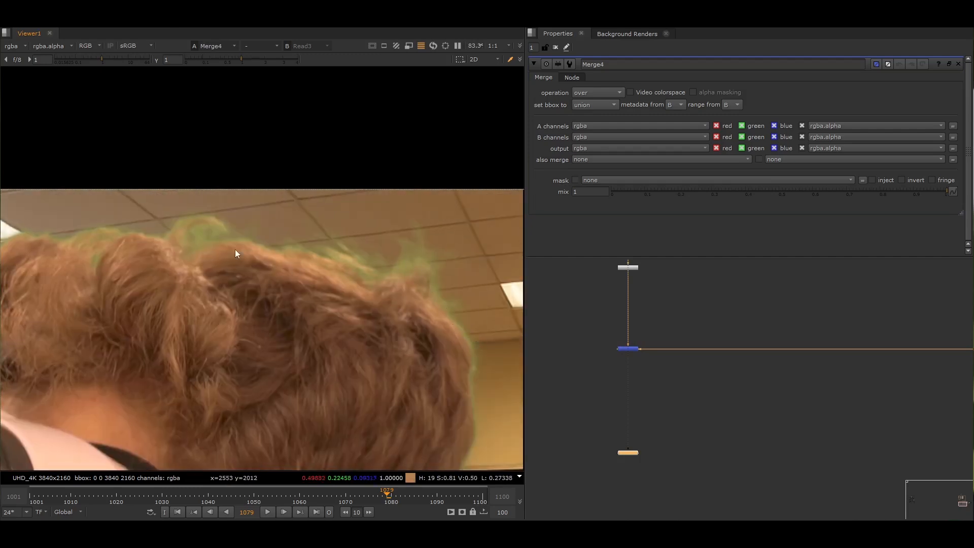
scroll(200, 252, "down", 3)
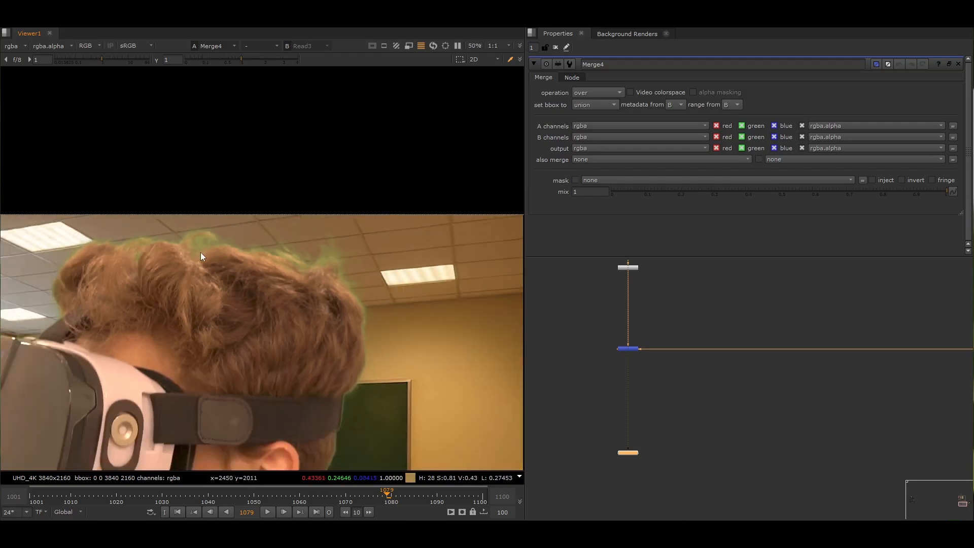
key("1")
key("2")
Add another backdrop and place it over the side line beside the soft matte backdrop.
key("f")
scroll(723, 340, "up", 3)
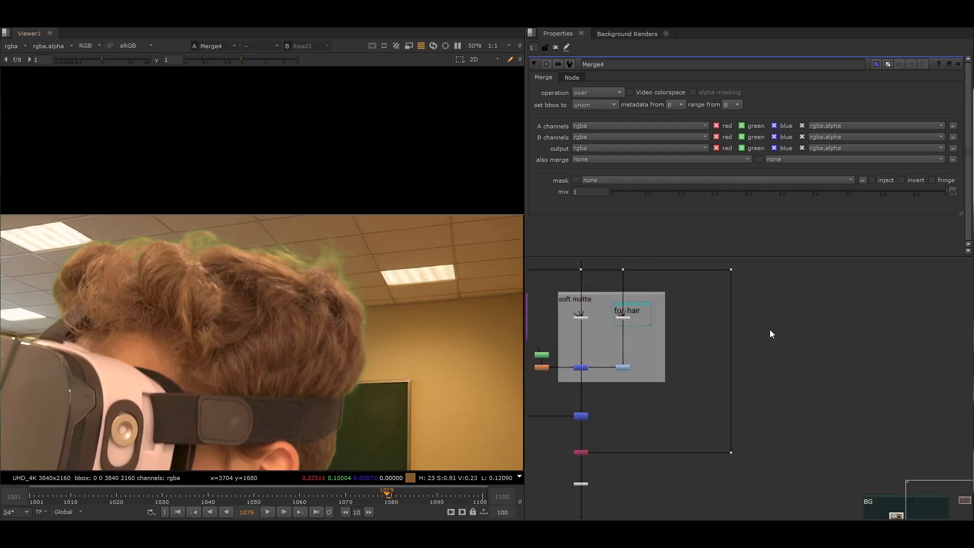
key("Tab")
type("back")
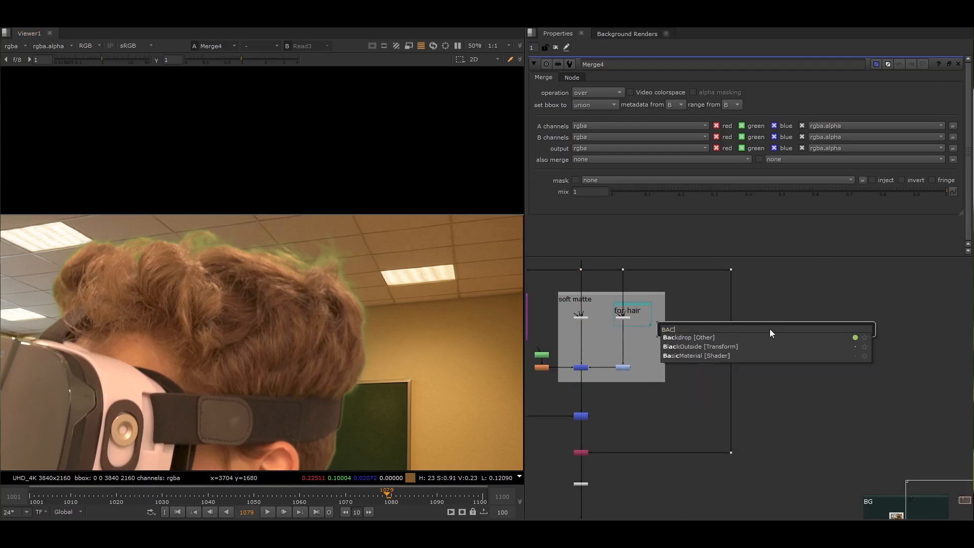
key("Return")
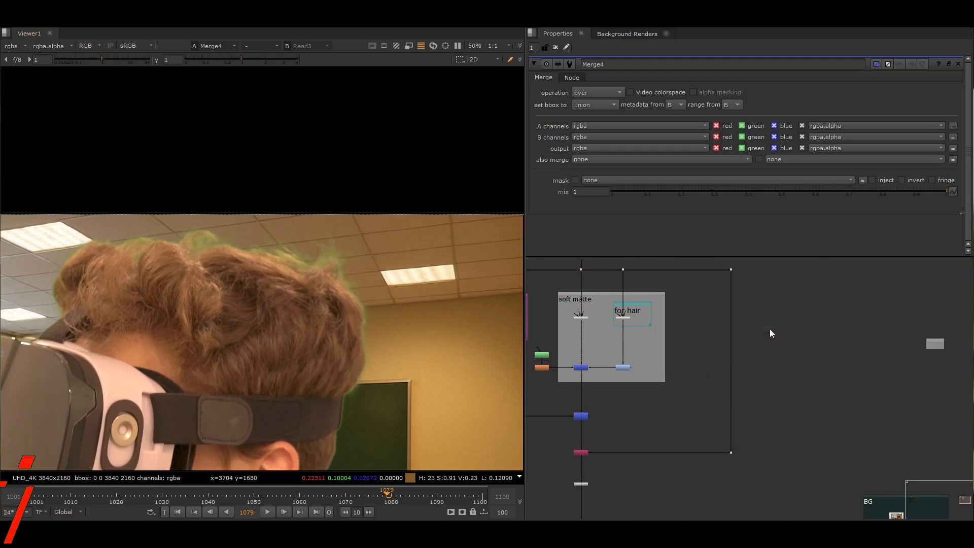
left_click_drag(933, 339, 801, 410)
scroll(739, 346, "up", 3)
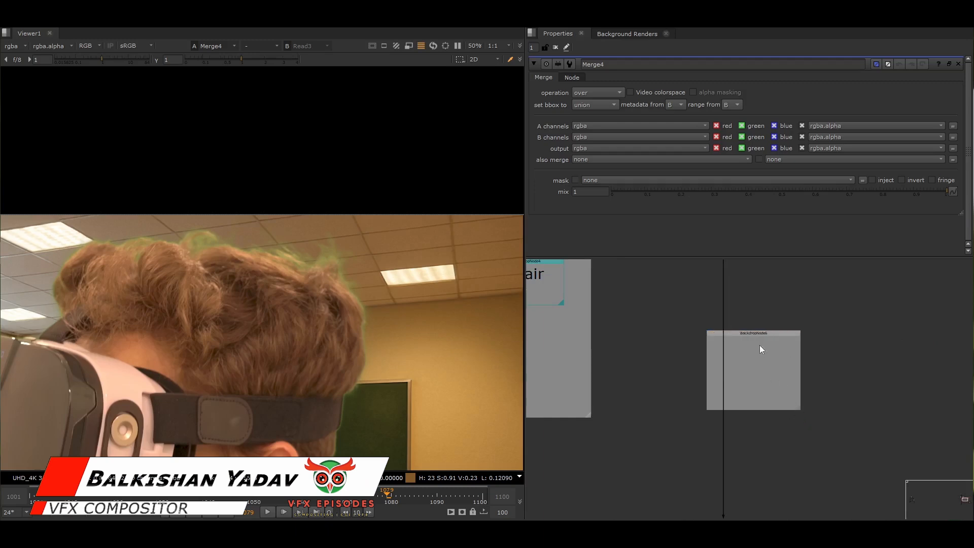
Recolour the empty backdrop's tile to a near-black olive with a value of 0.03.
double_click(751, 333)
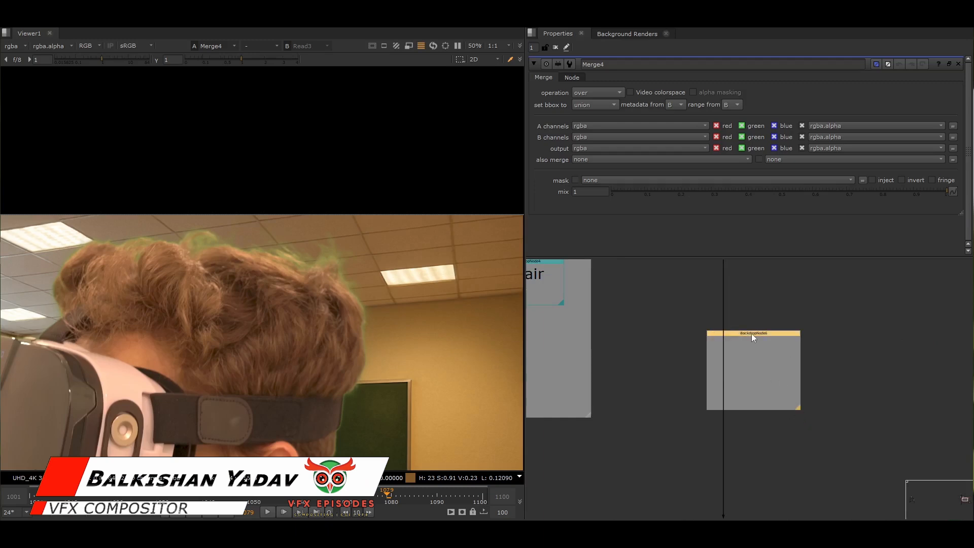
left_click(876, 65)
left_click_drag(833, 232, 832, 275)
left_click(863, 154)
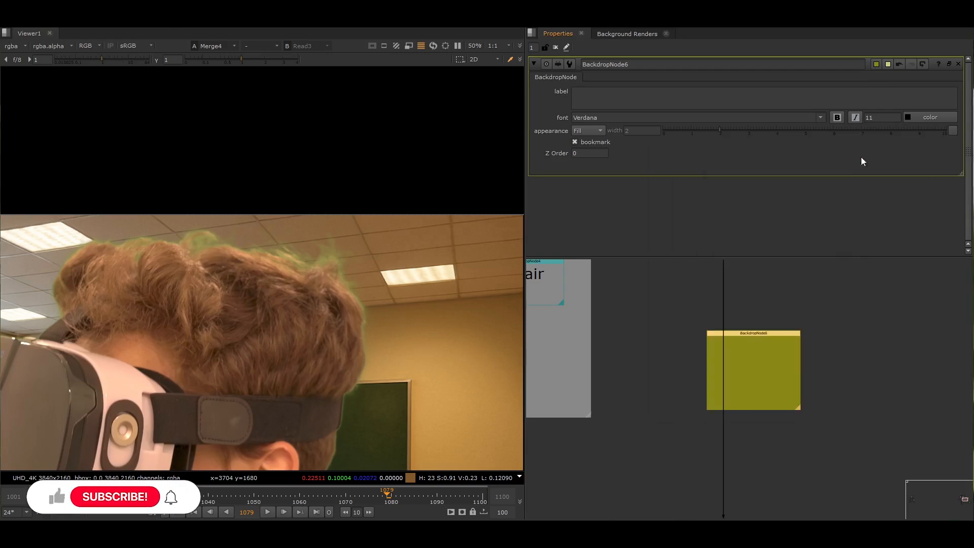
middle_click_drag(822, 323, 832, 337)
left_click(826, 345)
left_click(785, 346)
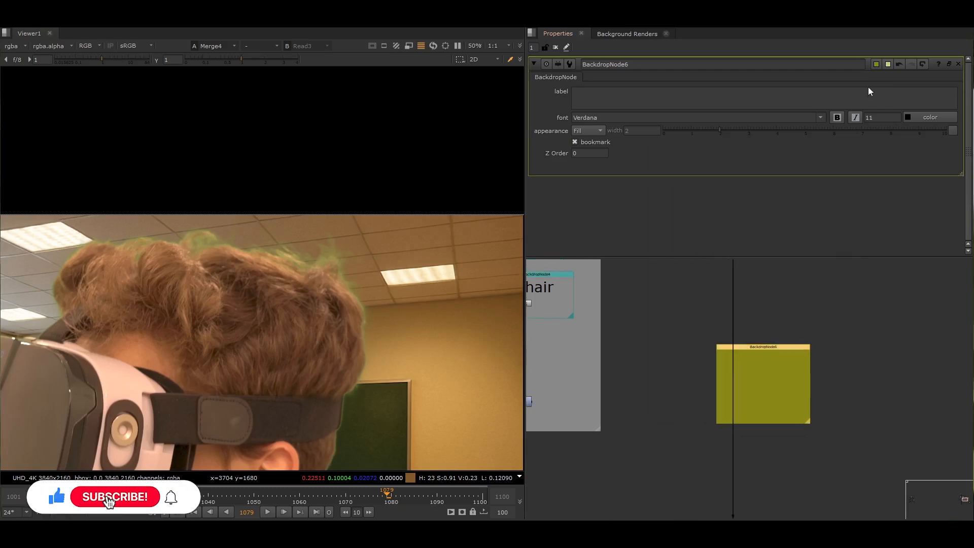
left_click(876, 64)
left_click(771, 286)
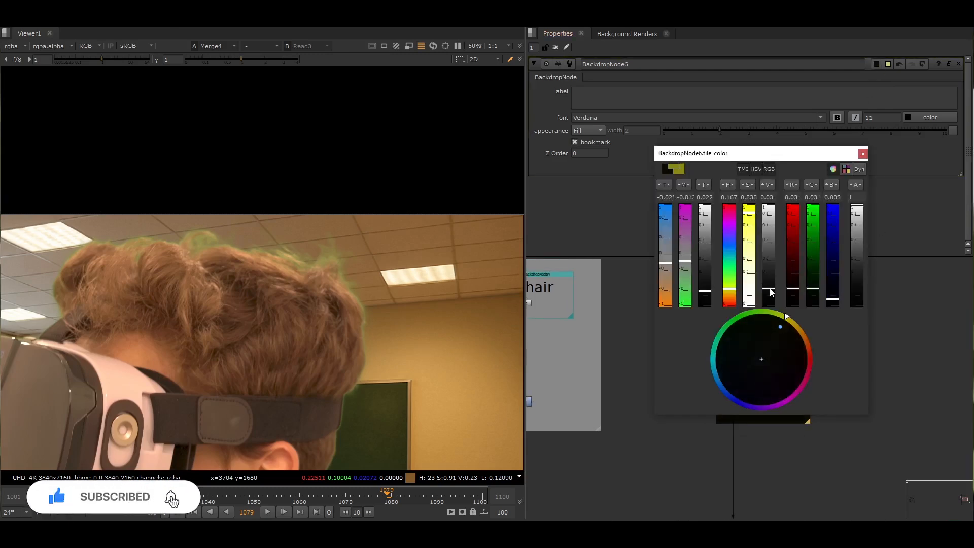
left_click(862, 154)
left_click(858, 277)
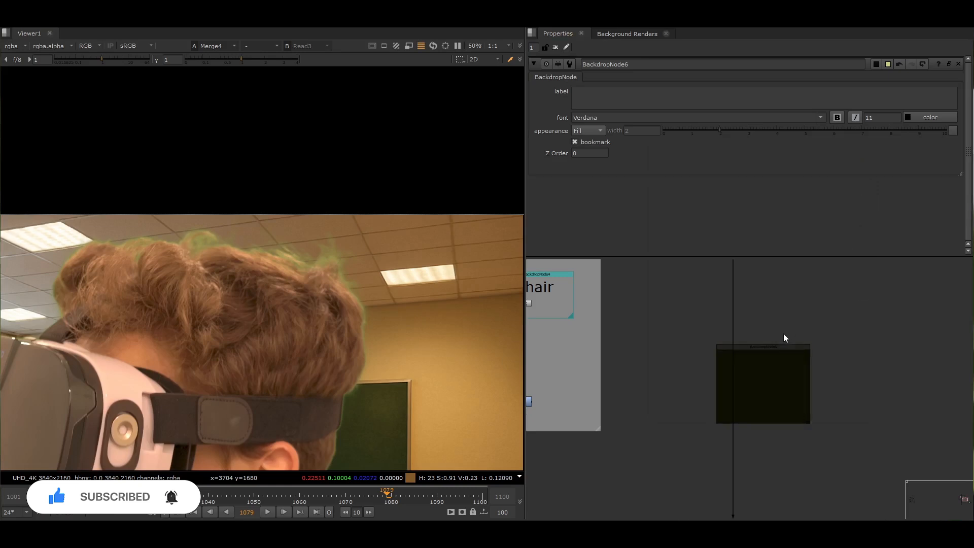
Label the dark backdrop DESPILL and set its label font size to 30.
left_click(768, 347)
left_click(608, 92)
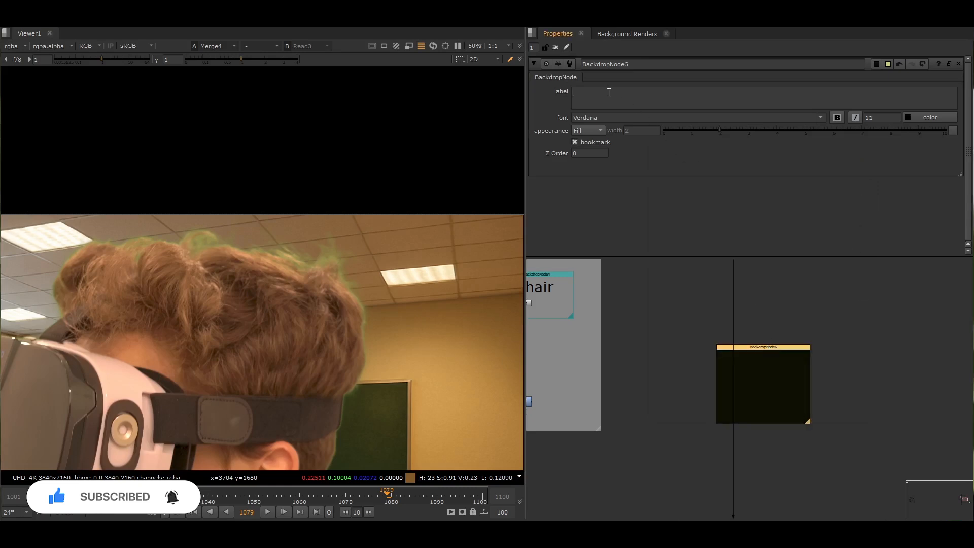
type("dISPILL")
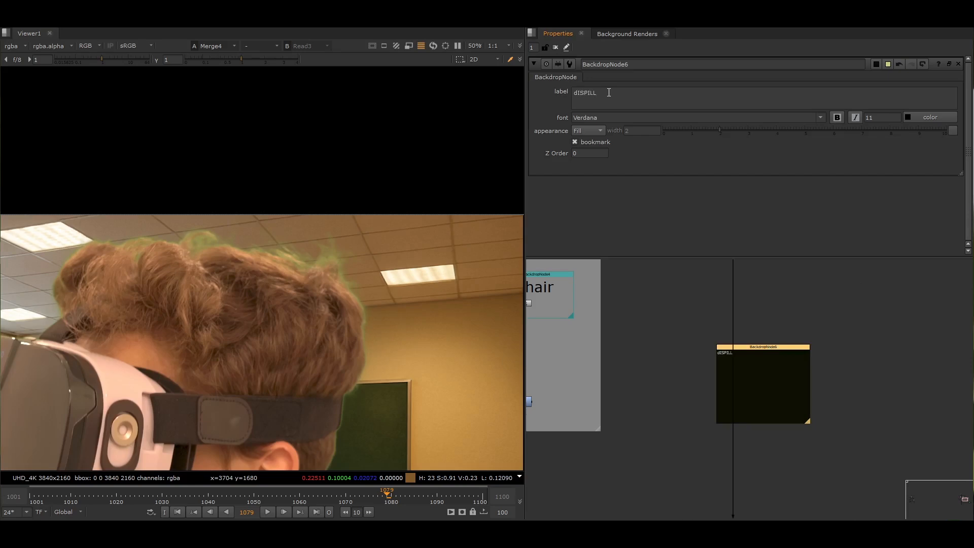
key("BackSpace")
key("BackSpace")
key("BackSpace")
key("BackSpace")
type("ESP")
key("BackSpace")
key("BackSpace")
key("BackSpace")
key("BackSpace")
key("BackSpace")
key("BackSpace")
type("DESPIL")
double_click(869, 117)
type("30")
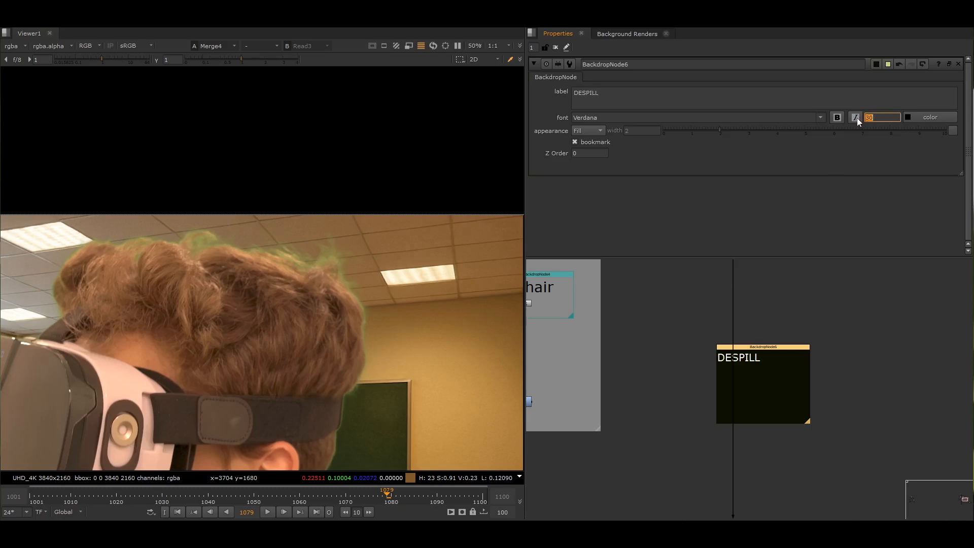
Add a PxF_KillSpill node and insert it into the vertical pipe inside the DESPILL backdrop.
key("Tab")
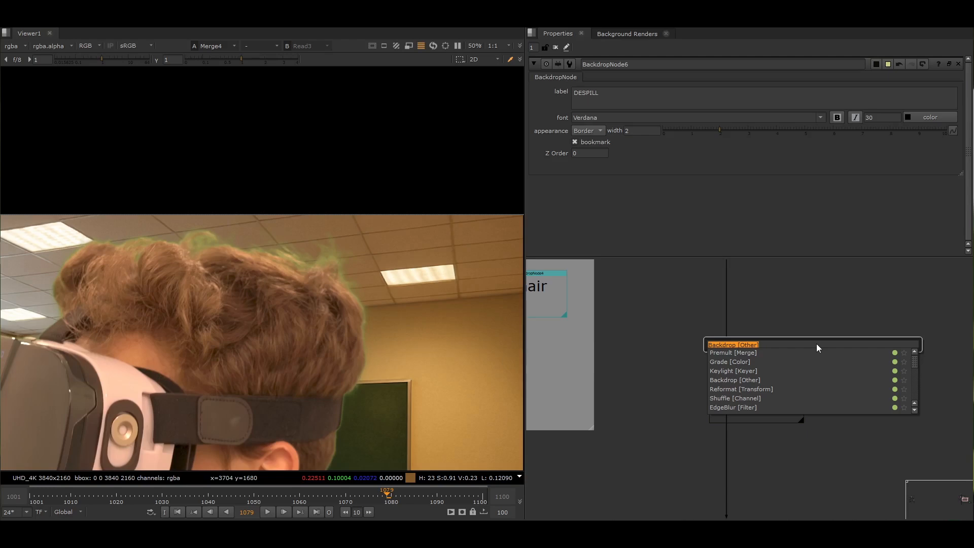
type("KILL")
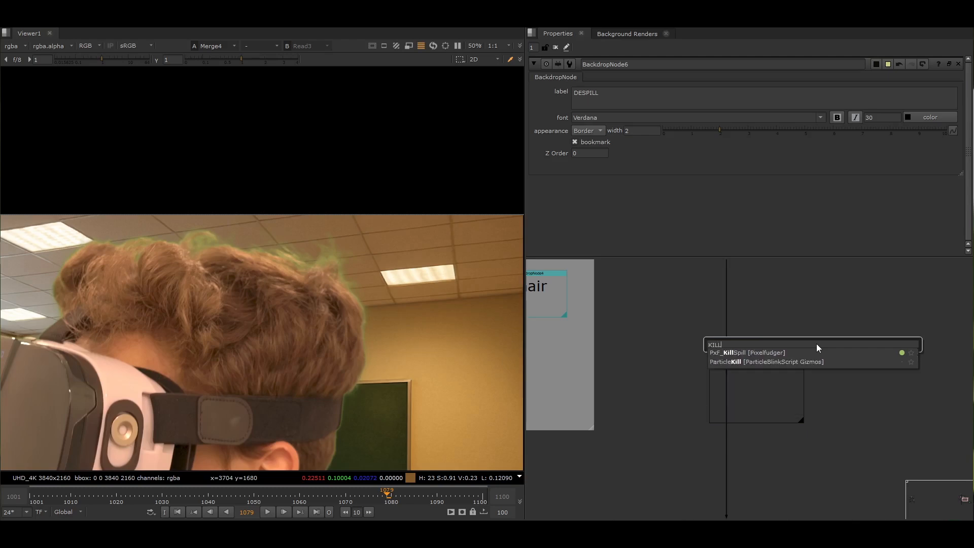
key("Return")
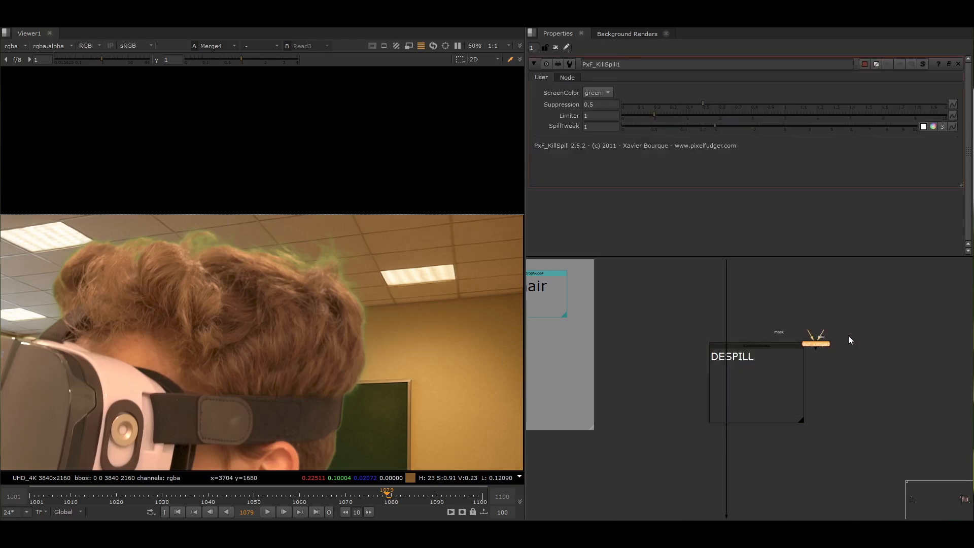
scroll(819, 342, "up", 3)
scroll(818, 343, "down", 5)
left_click_drag(818, 344, 731, 401)
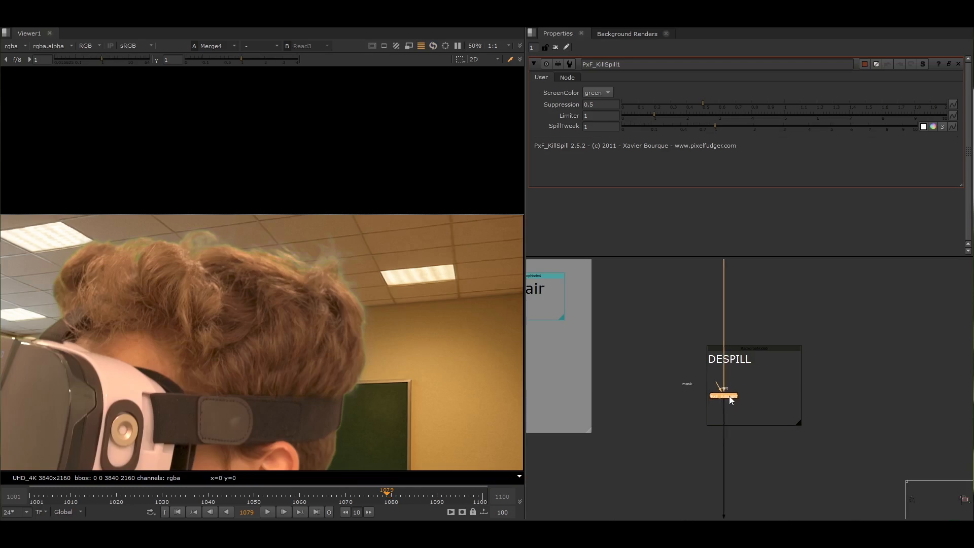
scroll(731, 400, "up", 1)
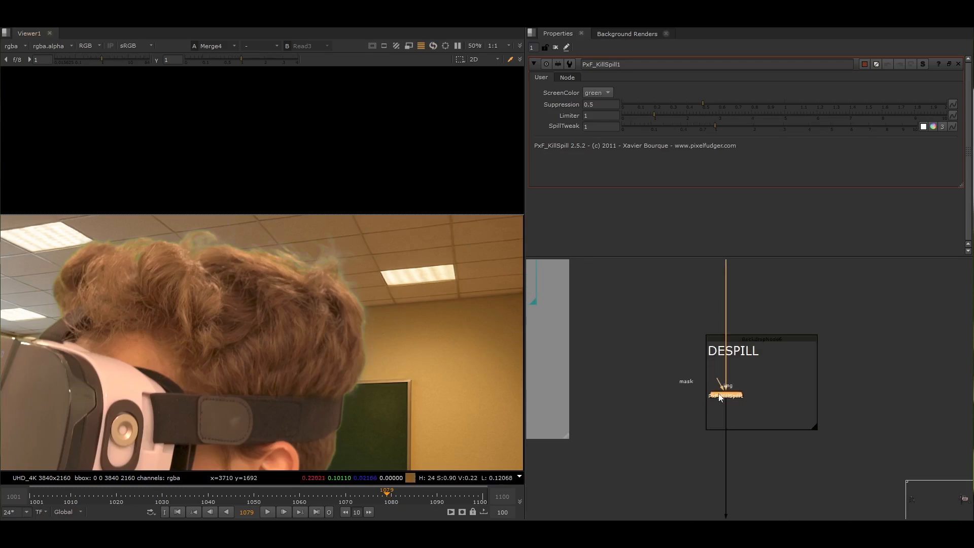
Compare the hair edges with the KillSpill node disabled and enabled, and delete the node.
key("d")
key("d")
key("d")
key("d")
key("Delete")
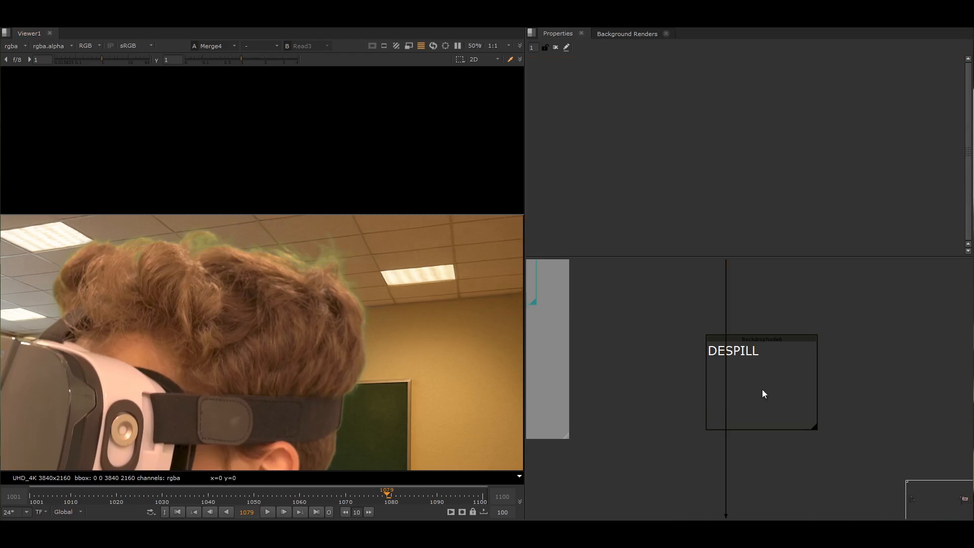
Insert a Keylight node into the pipe inside the DESPILL backdrop and set its Screen Colour to pure green (0, 1, 0).
key("Tab")
type("key")
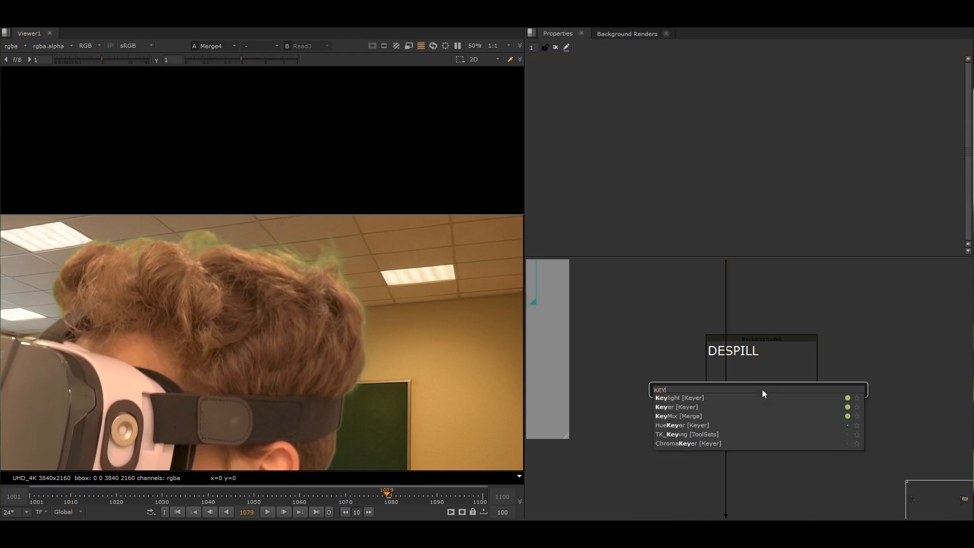
key("Return")
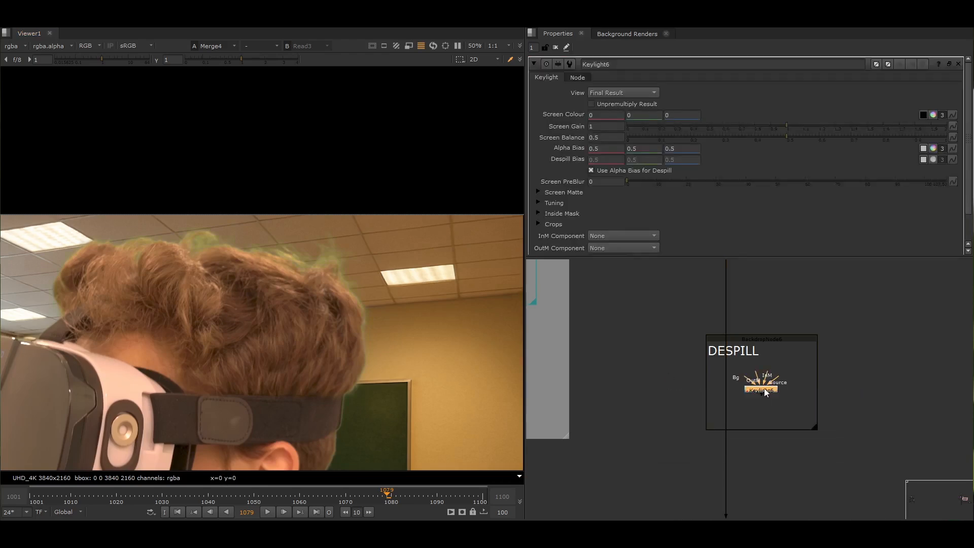
left_click_drag(767, 393, 732, 384)
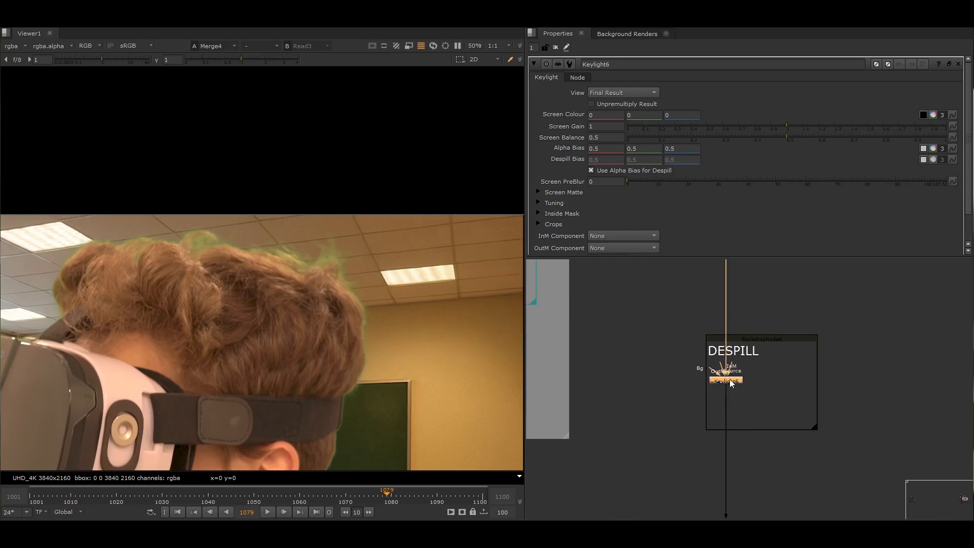
left_click(642, 118)
key("Return")
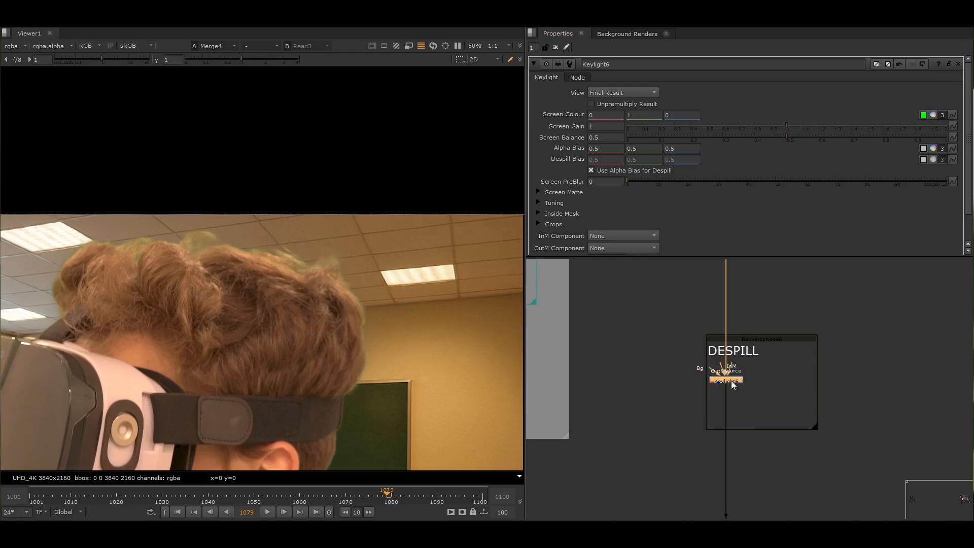
Go to frame 1047 and compare the spill on the hair and headset edges with Keylight disabled and enabled.
left_click_drag(275, 504, 237, 496)
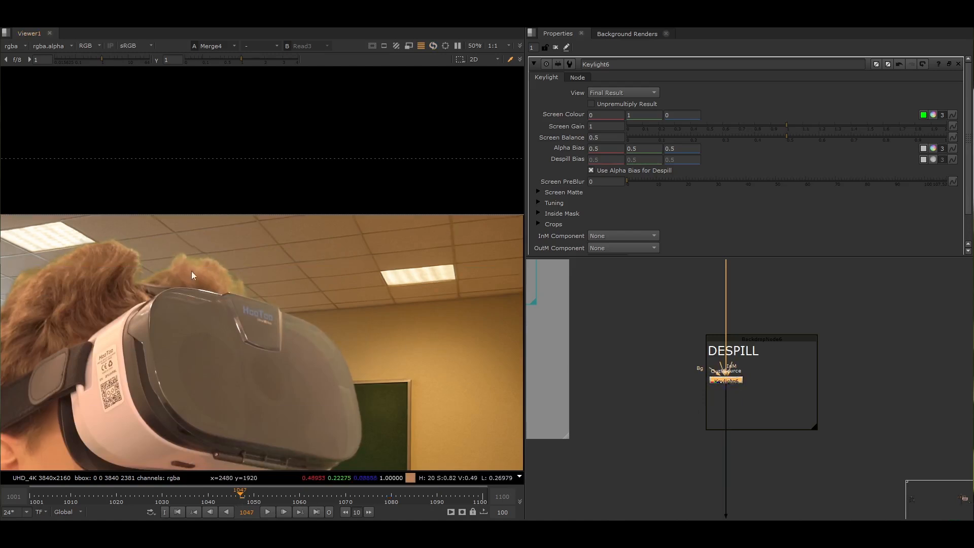
scroll(177, 269, "up", 2)
middle_click_drag(375, 346, 358, 284)
key("d")
key("d")
key("d")
key("d")
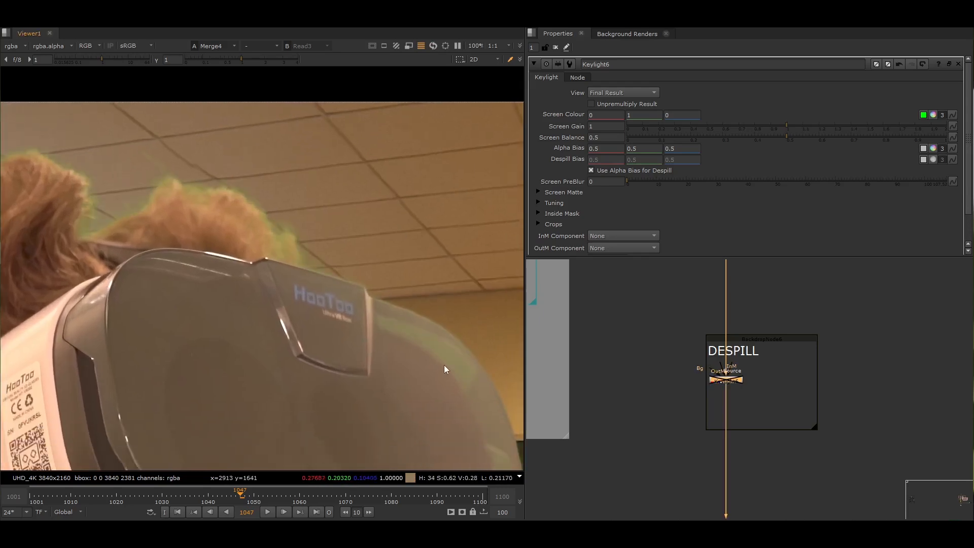
key("s")
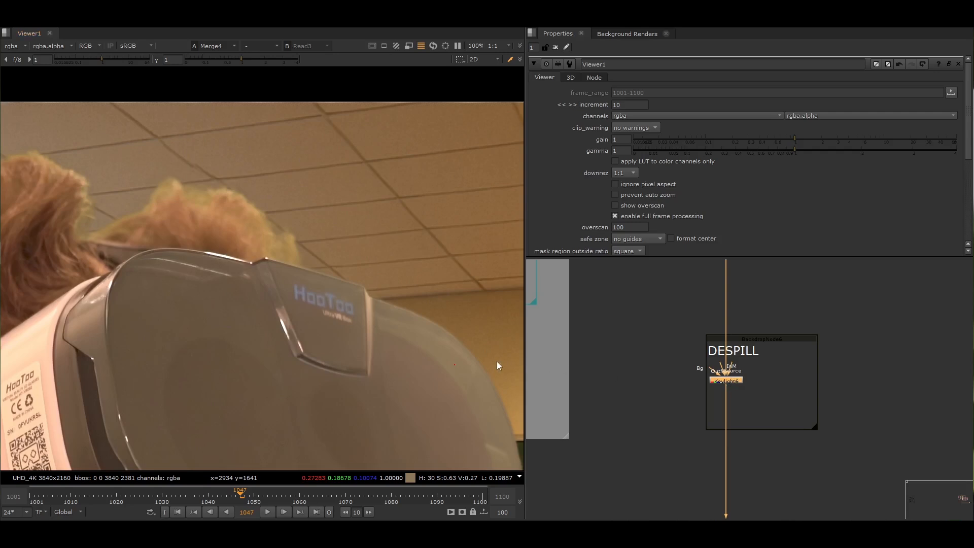
left_click(702, 382)
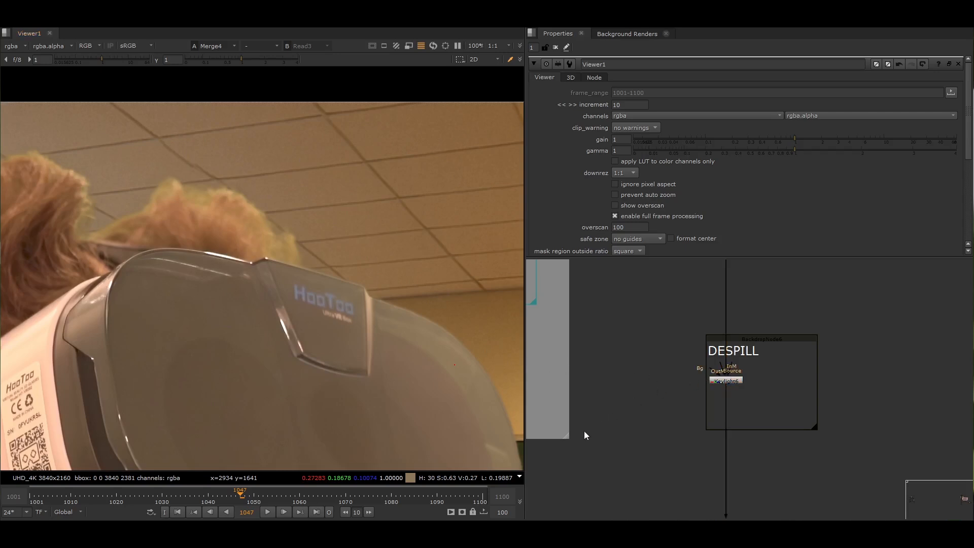
left_click(736, 381)
double_click(724, 382)
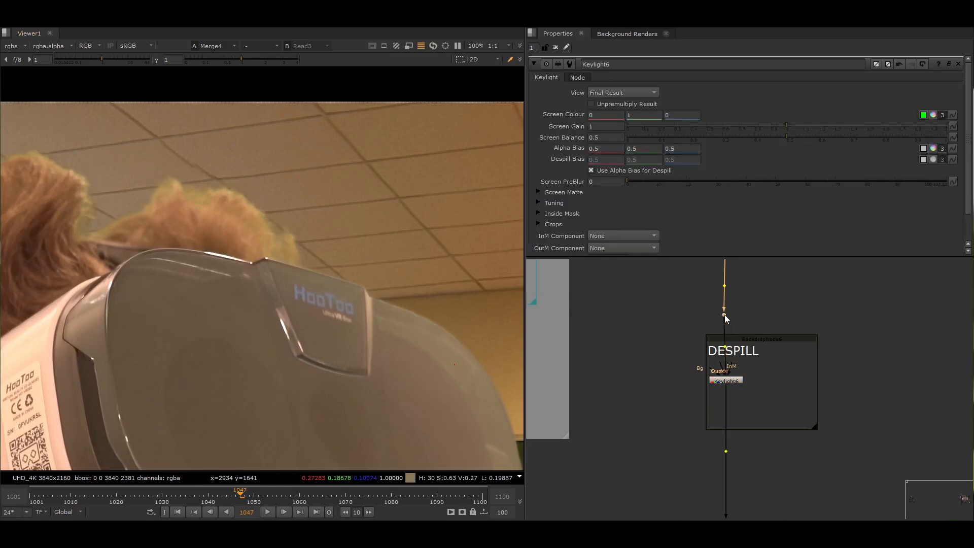
Insert a dot in the pipe above Keylight and branch a second dot off it.
left_click(726, 318, "ctrl")
key("period")
left_click_drag(760, 314, 726, 318)
Add a Merge node beside Keylight, connecting one input to the branch dot and the other to Keylight.
left_click(784, 369)
key("m")
left_click_drag(790, 363, 789, 322)
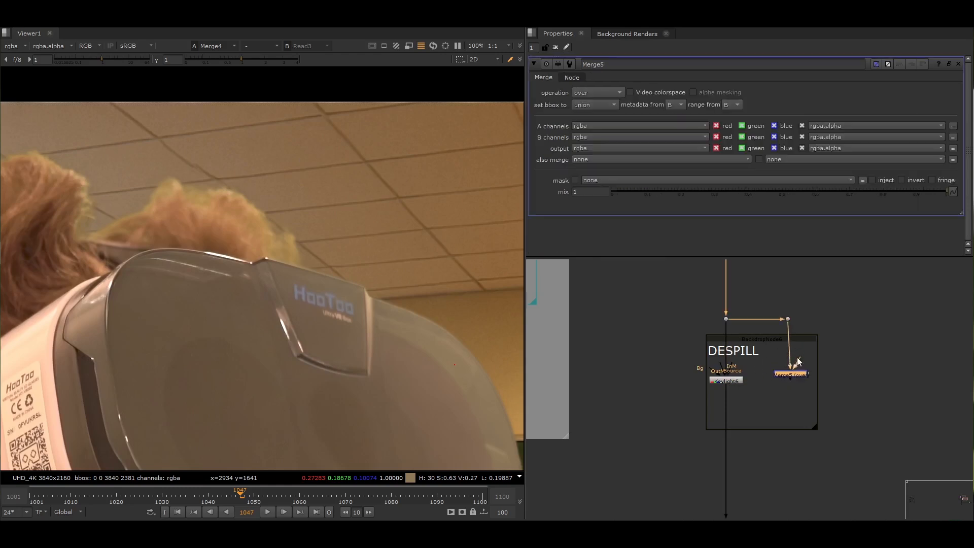
left_click_drag(750, 374, 790, 382)
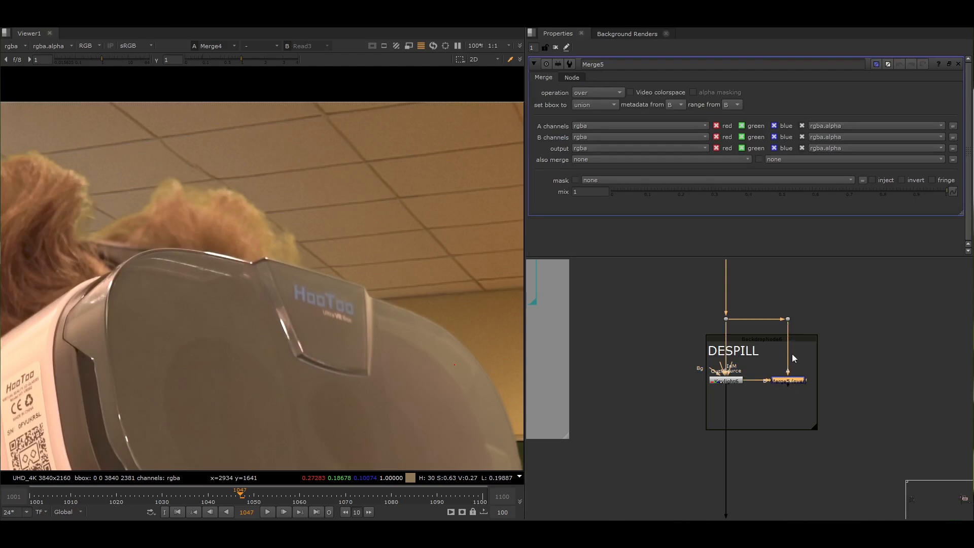
Set the new Merge's operation to minus and display its output in the viewer.
left_click(610, 93)
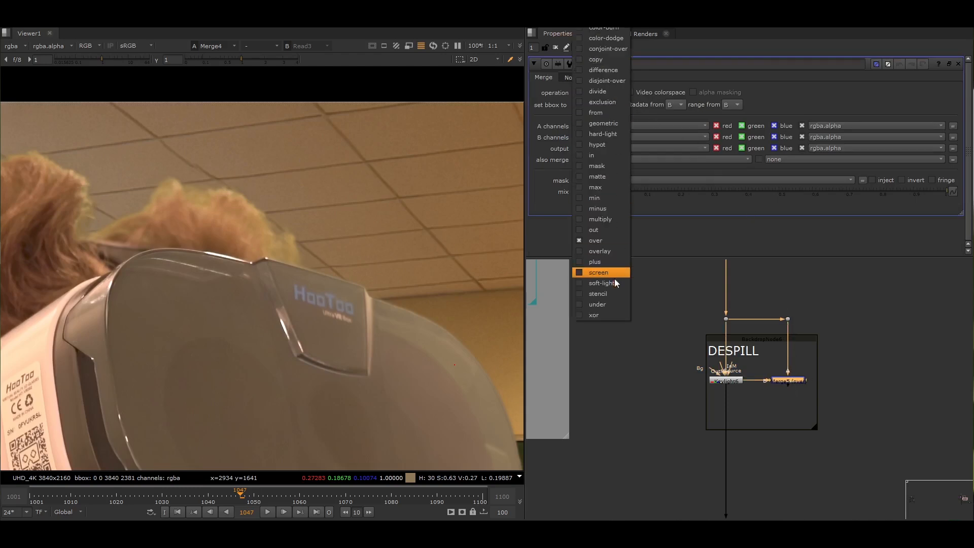
left_click(606, 208)
left_click(861, 367)
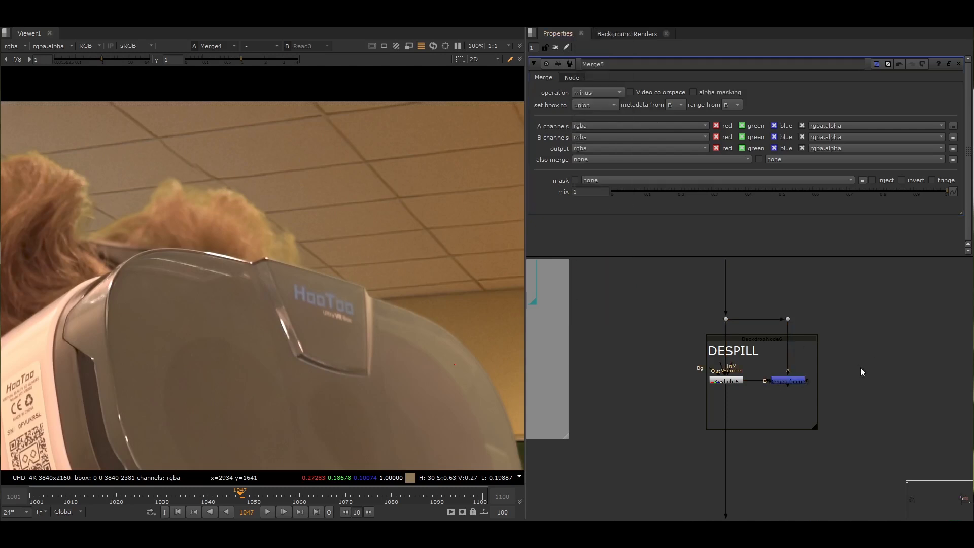
left_click(791, 381)
key("1")
scroll(434, 289, "down", 4)
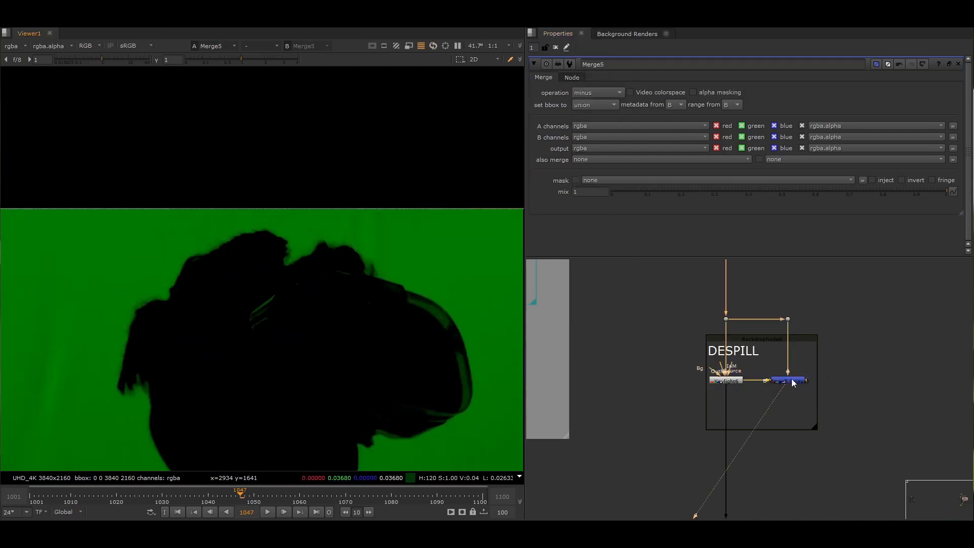
Add a Saturation node below the minus Merge and set its saturation to 0.
scroll(793, 399, "up", 3)
key("Tab")
type("SATU")
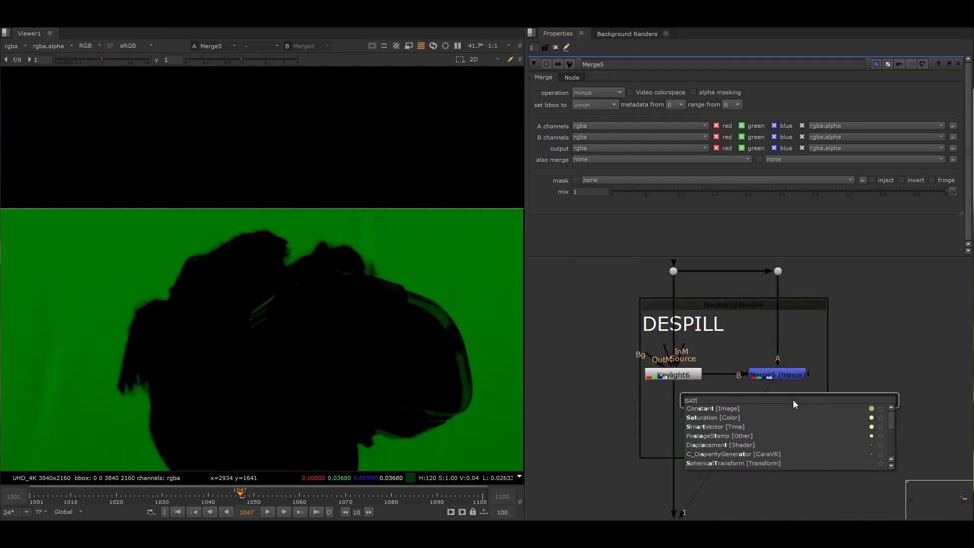
left_click(715, 410)
mouse_move(781, 409)
left_mouse_down()
mouse_move(808, 404)
mouse_move(775, 406)
mouse_move(799, 415)
mouse_move(789, 415)
left_mouse_up()
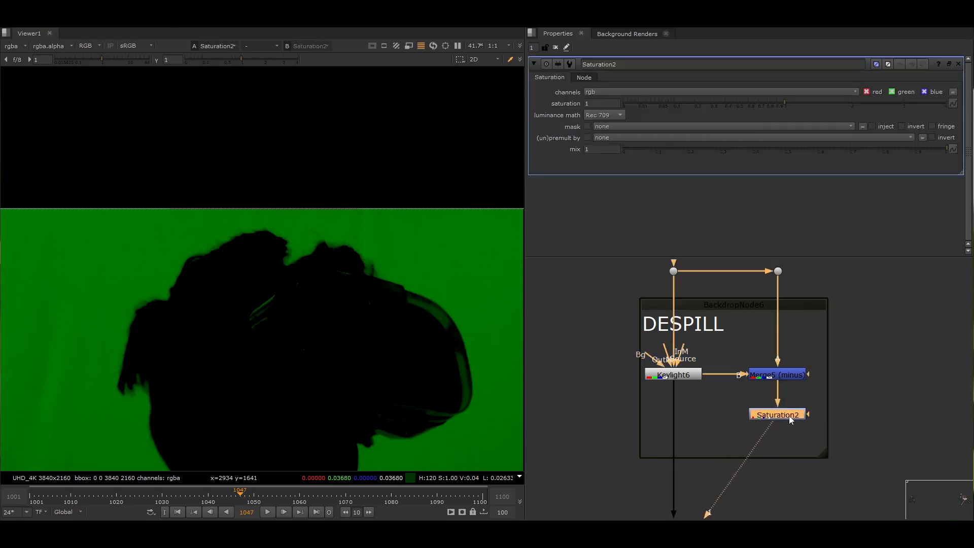
left_click(602, 103)
type("0")
key("Return")
Add a Merge on the main pipe below Keylight with the Saturation node as input A, and set its operation to plus.
middle_click_drag(842, 383, 844, 333)
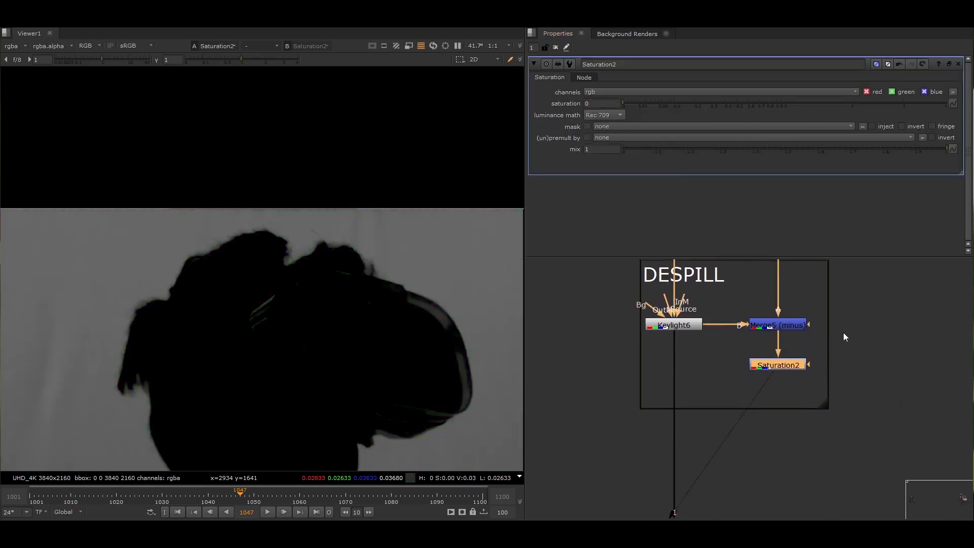
scroll(838, 336, "down", 3)
left_click_drag(810, 353, 810, 362)
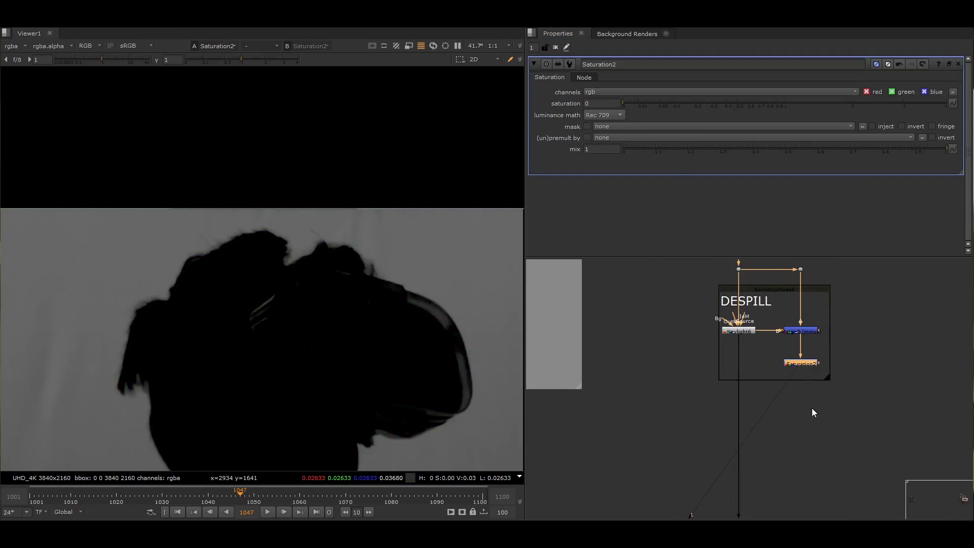
left_click(818, 426)
key("m")
left_click_drag(784, 426, 804, 371)
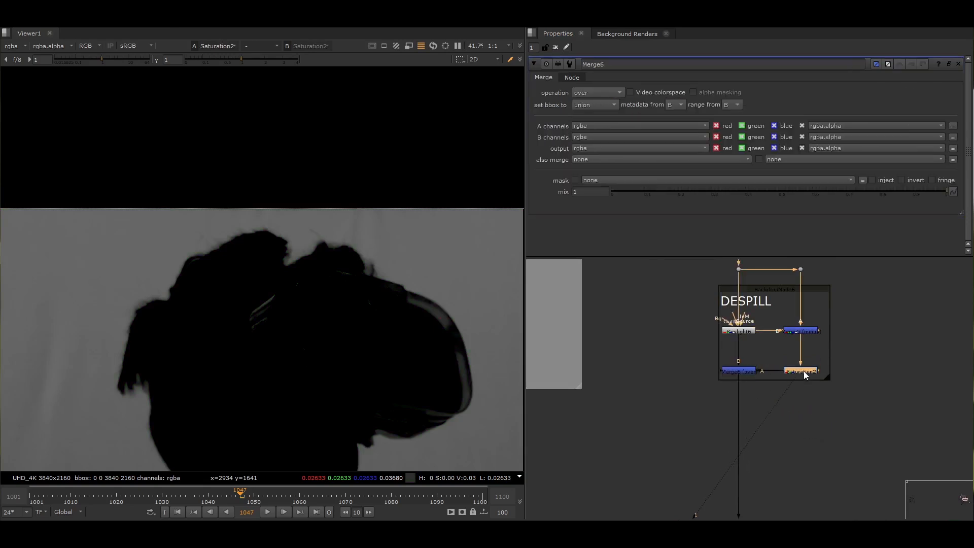
left_click(597, 93)
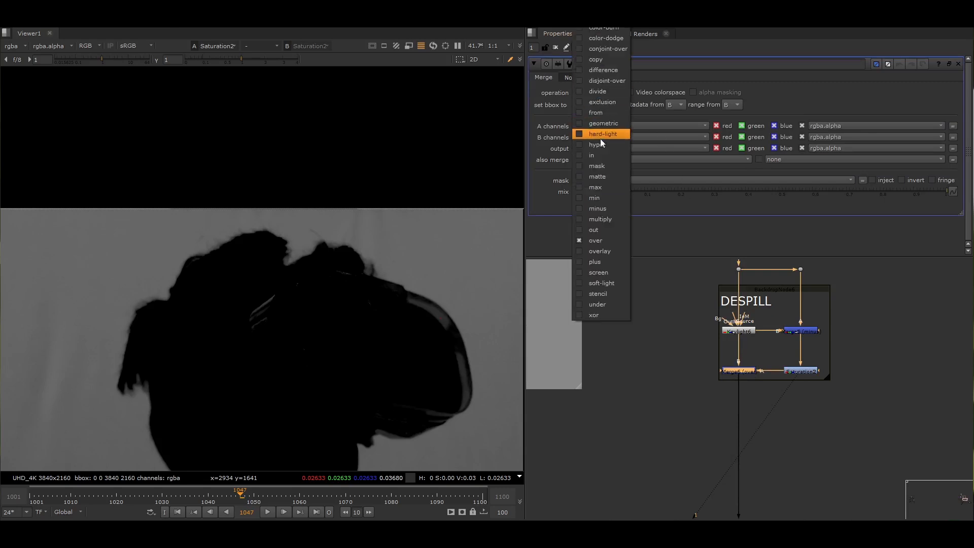
left_click(602, 261)
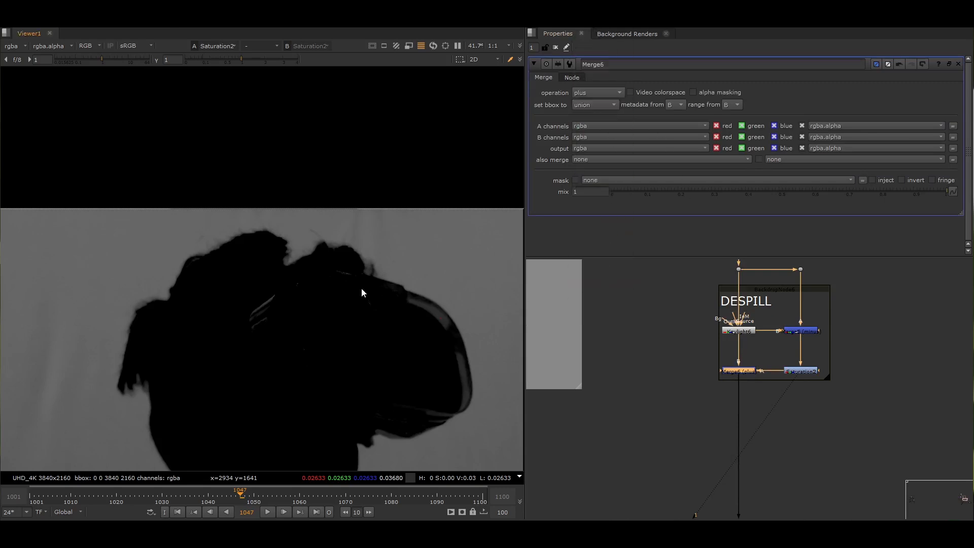
Check the alpha channel of the Saturation node and of the plus Merge, leaving the plus Merge displayed in RGB.
key("a")
key("a")
middle_click_drag(430, 286, 431, 295)
key("a")
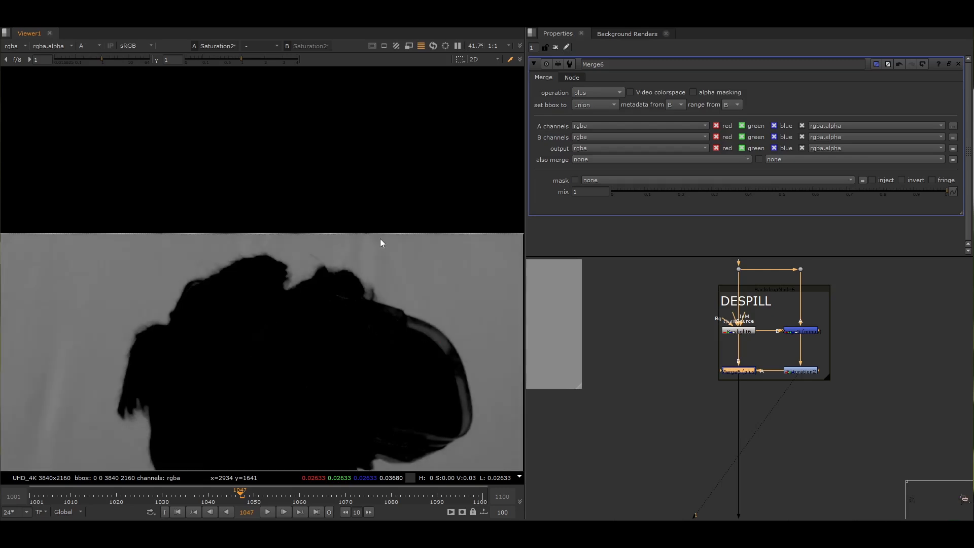
key("1")
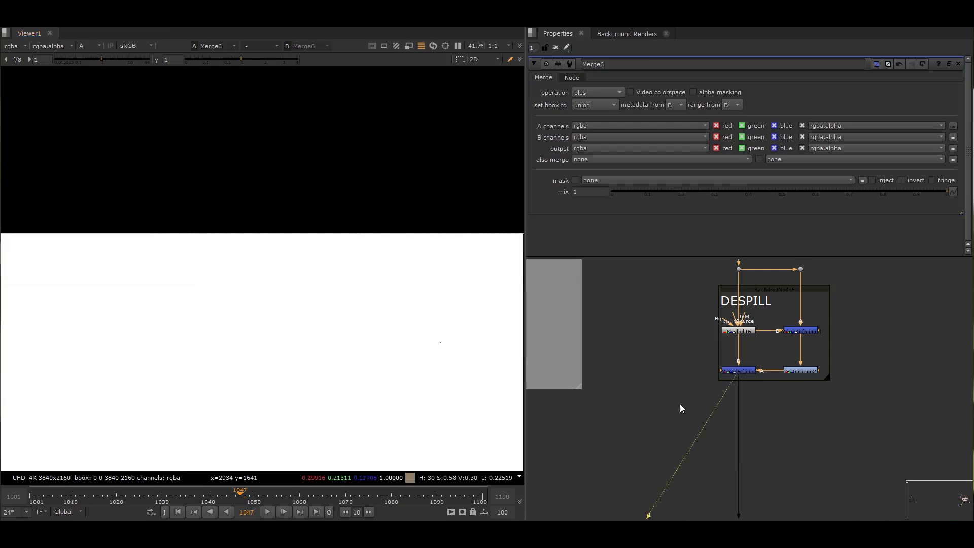
key("a")
Display the final background Merge in the viewer to check the despilled subject over the classroom.
scroll(675, 366, "down", 10)
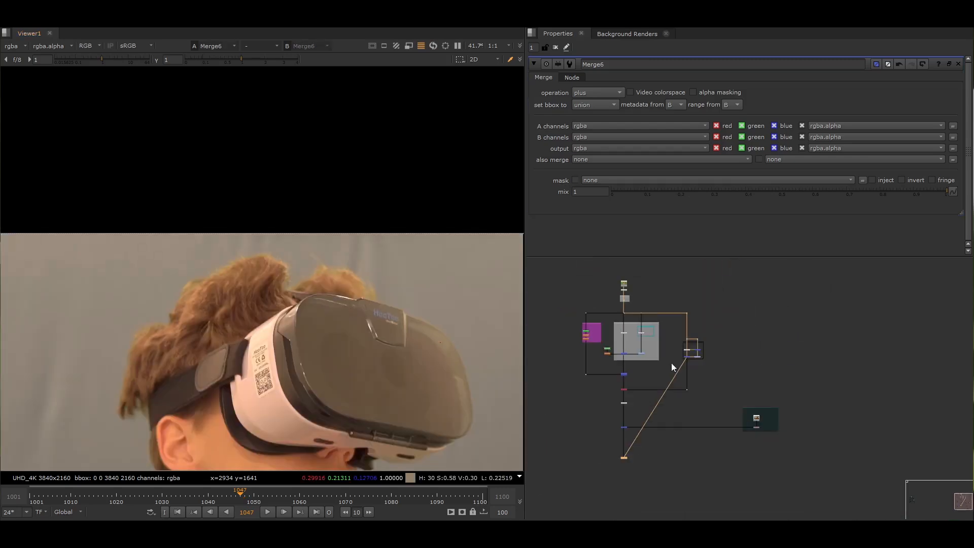
middle_click_drag(642, 423, 653, 375)
scroll(653, 375, "up", 5)
key("2")
scroll(620, 413, "up", 3)
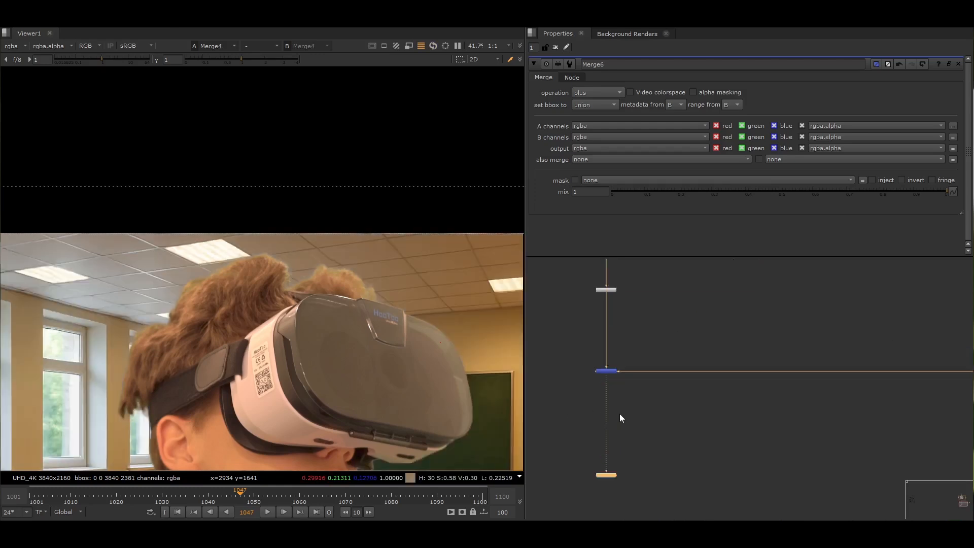
key("Tab")
key("Return")
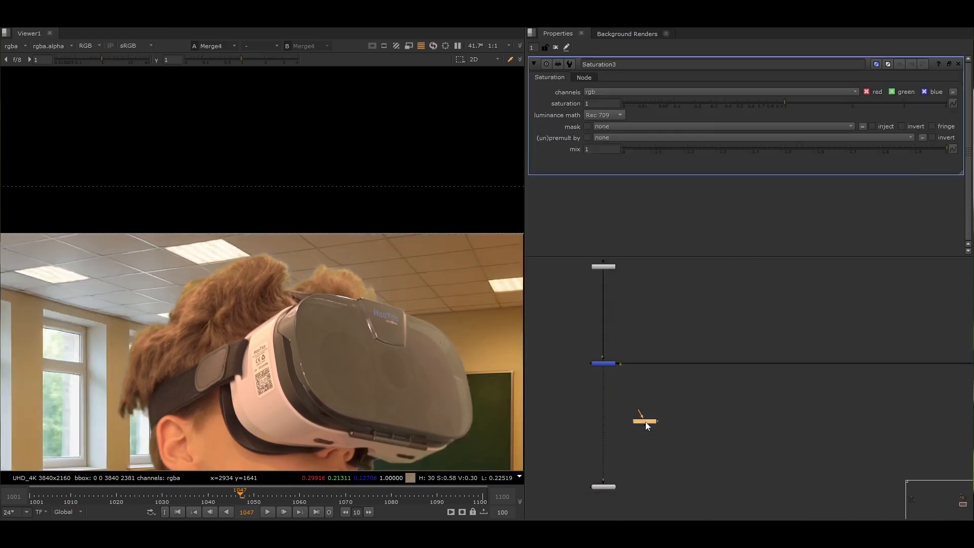
key("c")
key("r")
left_click(672, 362)
left_click_drag(689, 403, 632, 444)
key("Delete")
Add a Crop node on the main pipe below the final background Merge, with reformat on and black outside off.
scroll(383, 264, "down", 3)
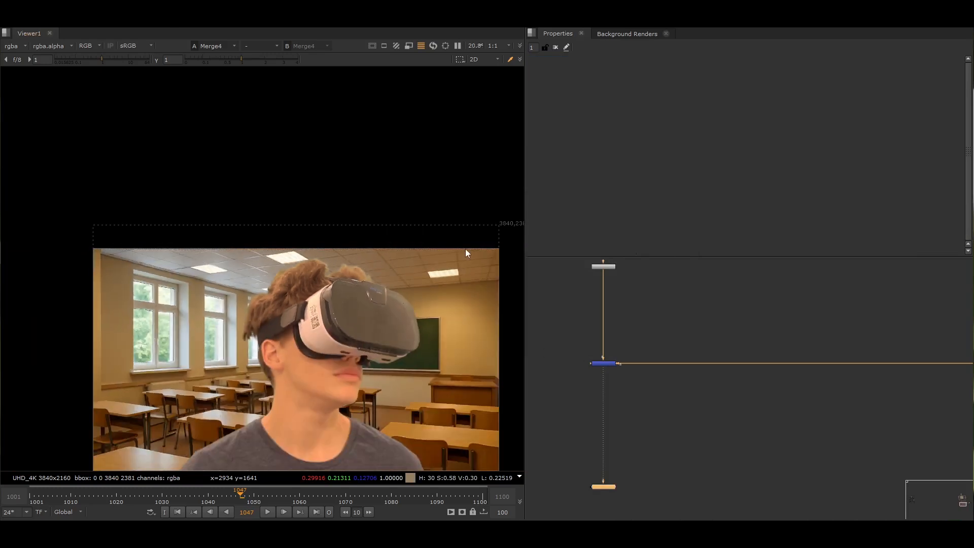
middle_click_drag(426, 242, 361, 222)
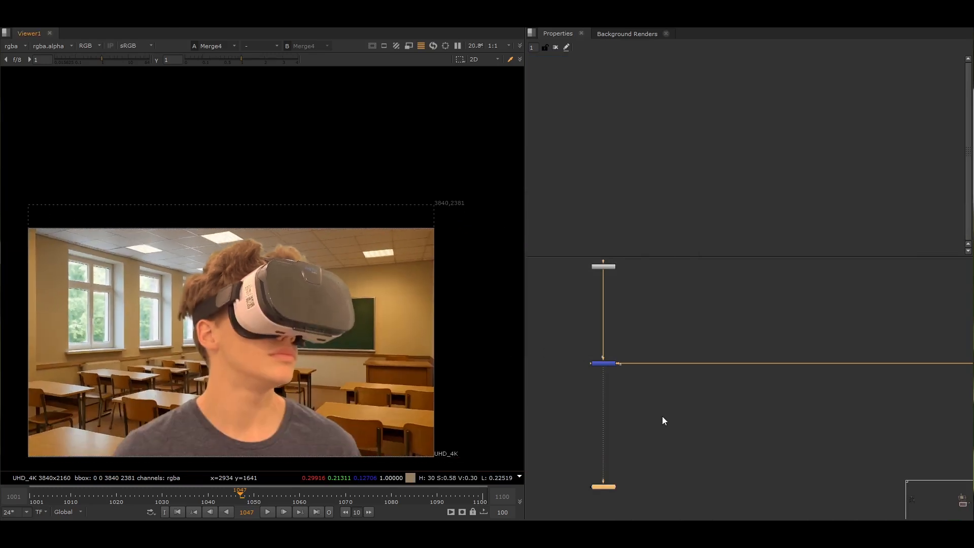
key("Tab")
type("CROP")
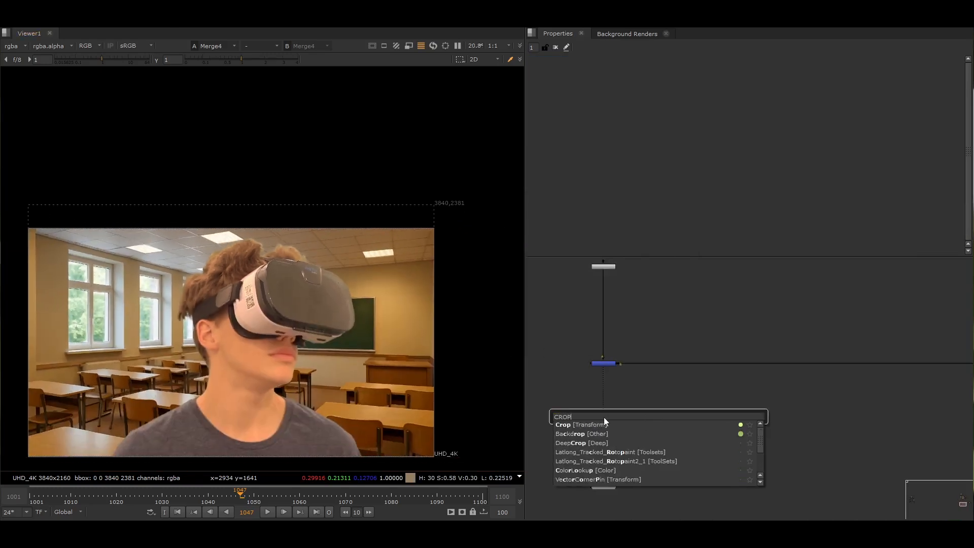
left_click(605, 424)
left_click_drag(654, 417, 604, 410)
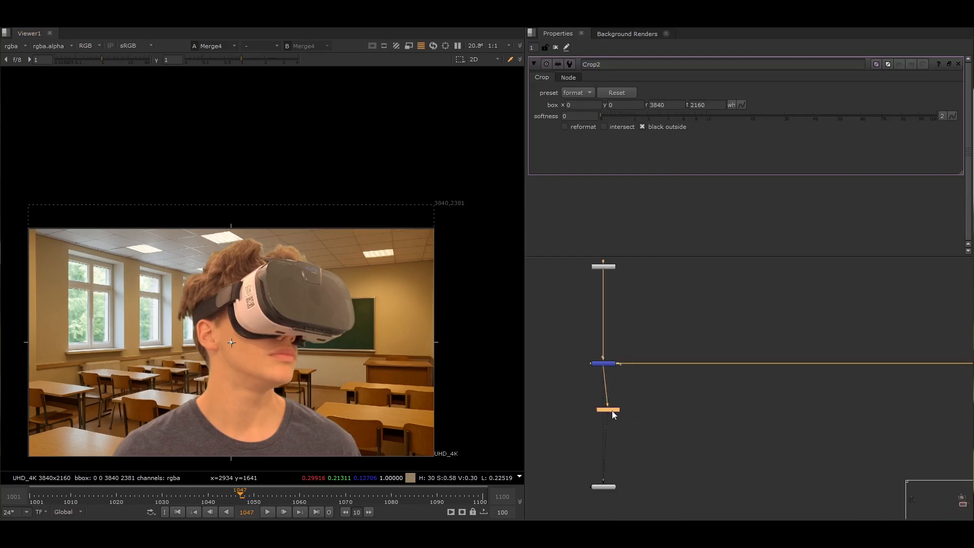
Display the output of the Keylight node in the DESPILL group in the viewer.
scroll(608, 415, "up", 5)
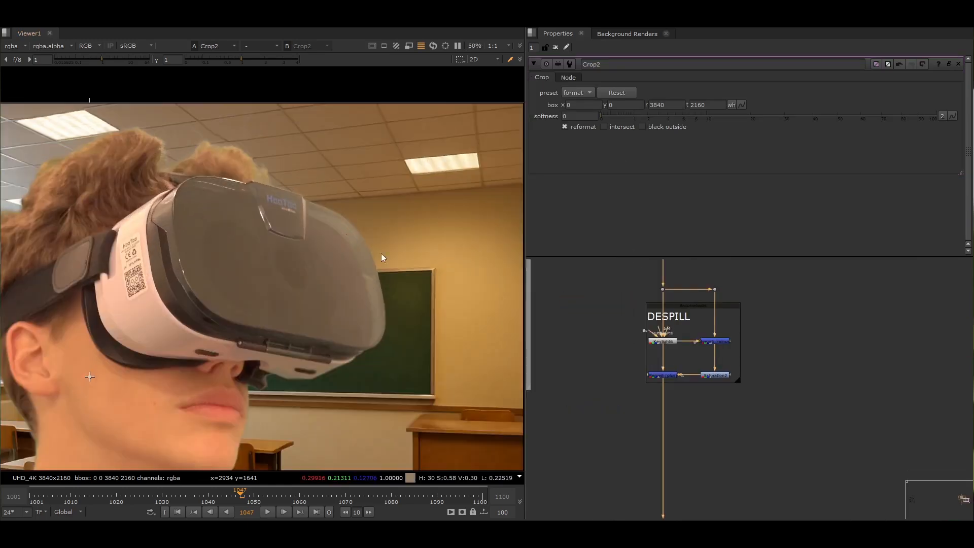
scroll(620, 343, "up", 3)
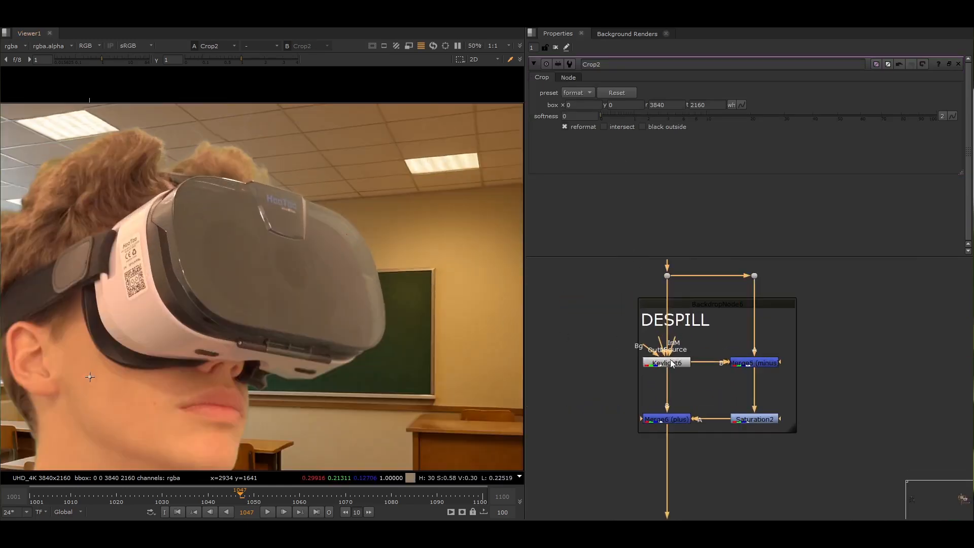
left_click(670, 362)
key("1")
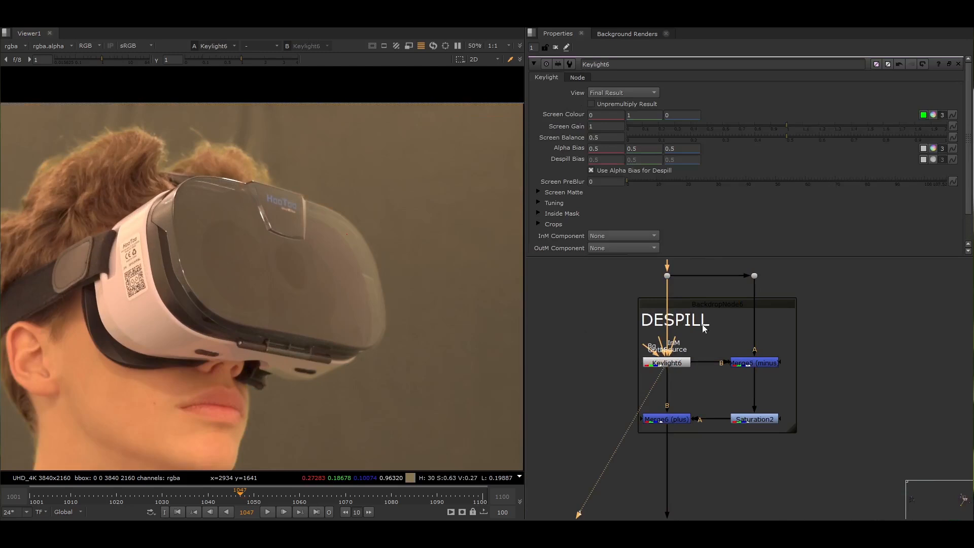
Compare the original green-screen plate at the branch dot with the plus Merge's despilled output in the viewer.
scroll(685, 352, "down", 2)
left_click_drag(663, 301, 698, 275)
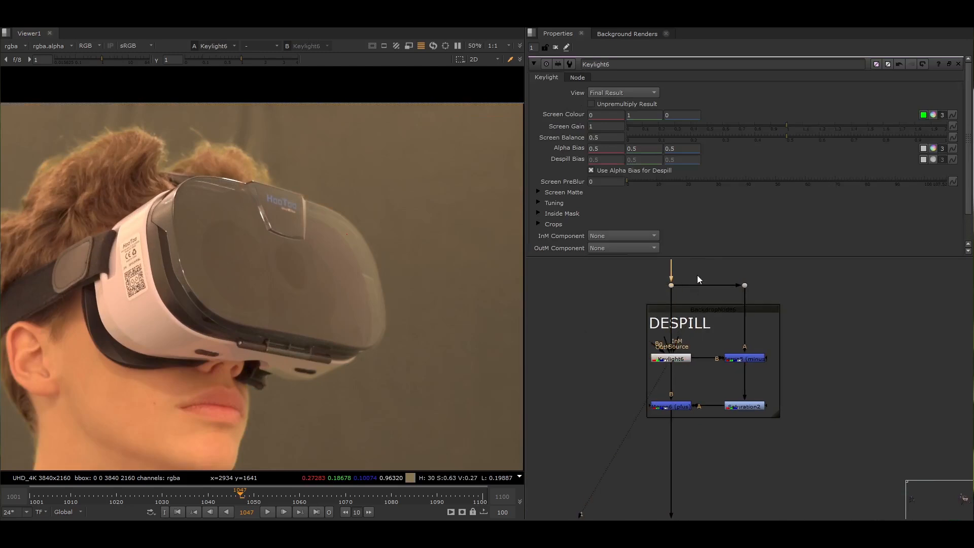
key("1")
left_click(675, 359)
key("1")
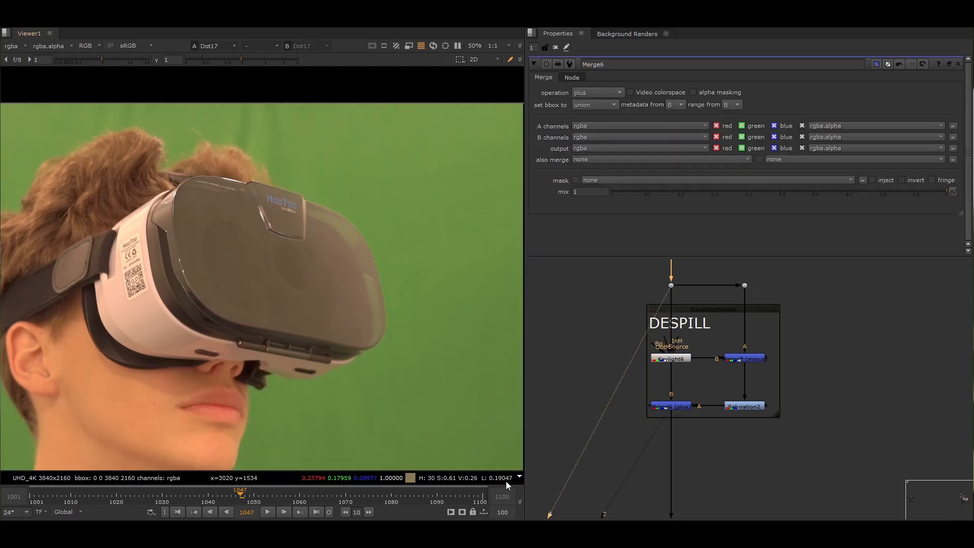
key("1")
key("2")
key("1")
key("2")
key("1")
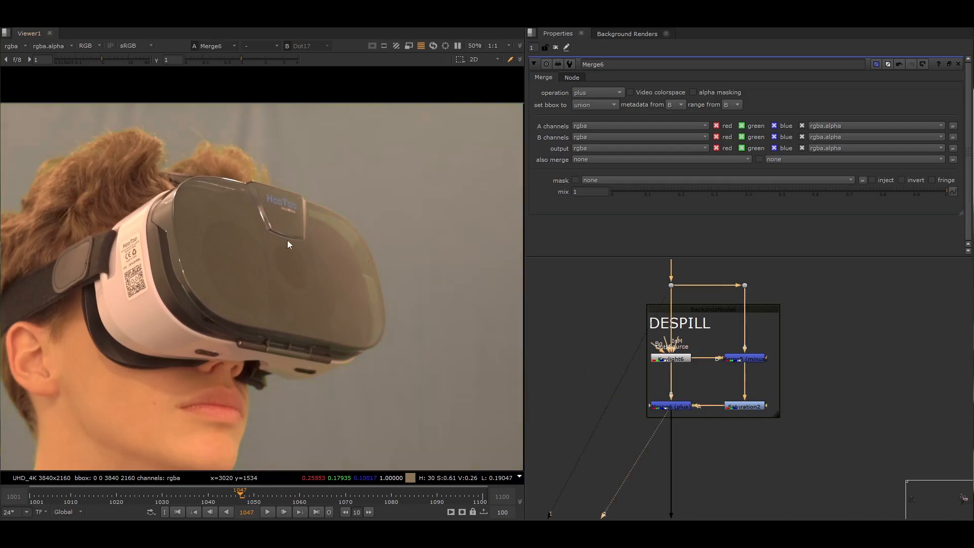
Inspect the headset glass in the despilled output and display the Crop node's final composite.
scroll(495, 233, "down", 2)
scroll(415, 245, "up", 5)
scroll(666, 416, "down", 5)
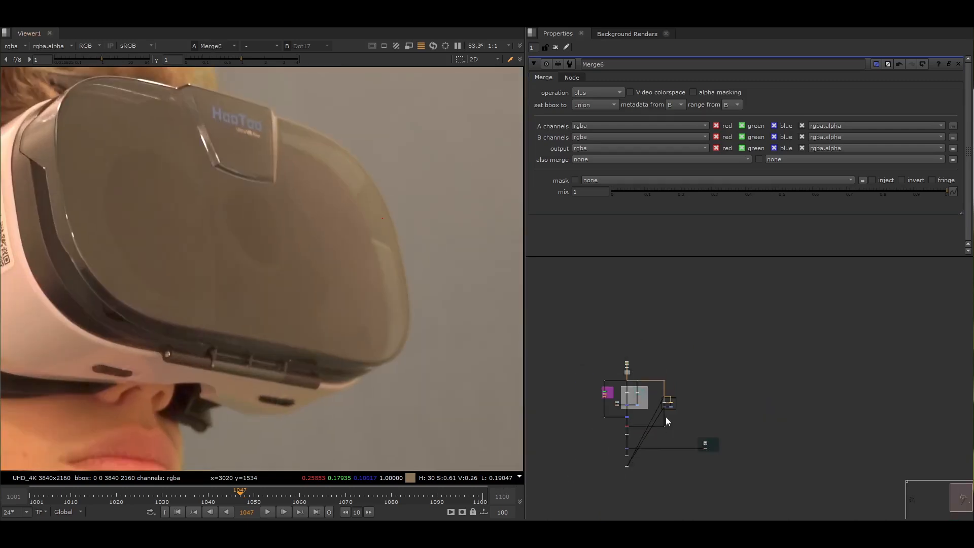
scroll(644, 443, "up", 5)
left_click_drag(658, 429, 577, 457)
key("1")
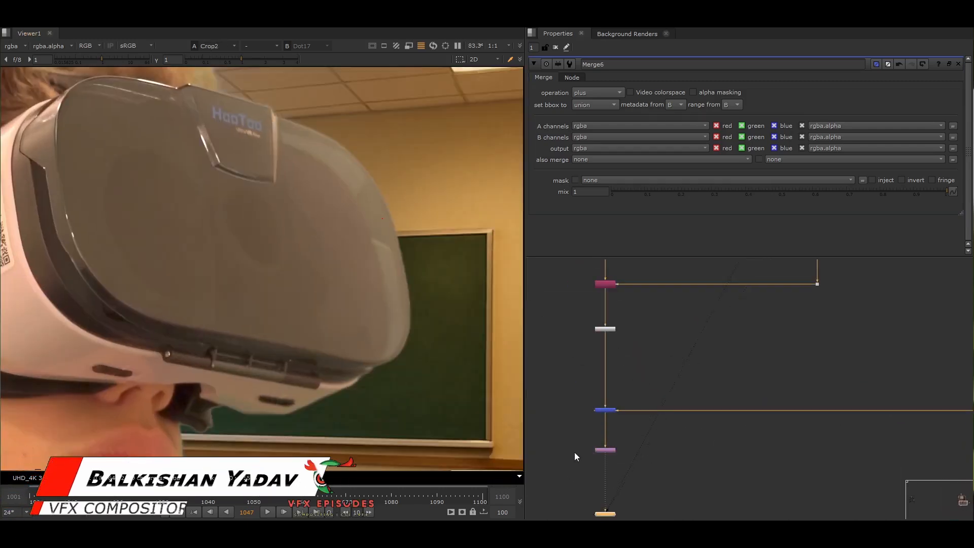
Go to frame 1088 and examine the hair edges in the final composite.
scroll(266, 211, "down", 5)
scroll(267, 211, "up", 4)
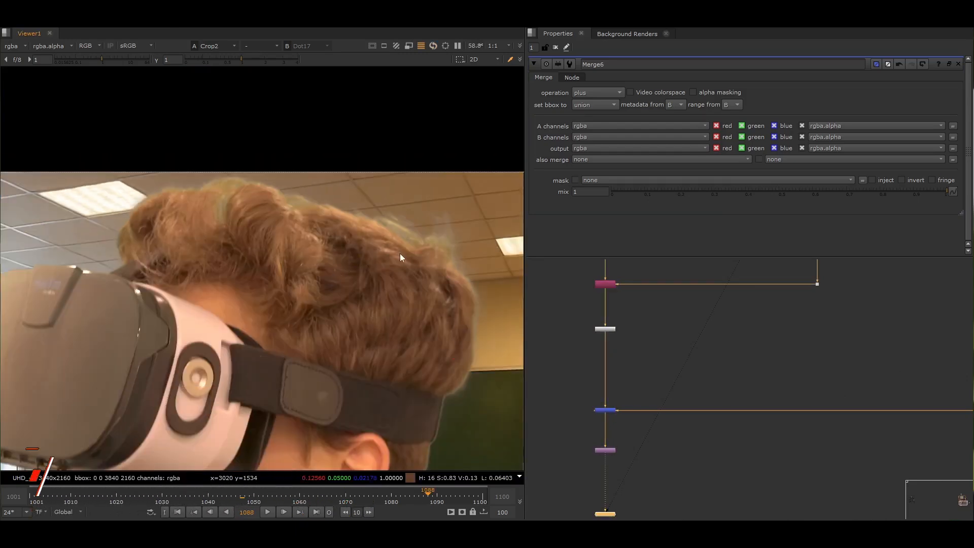
scroll(443, 247, "up", 4)
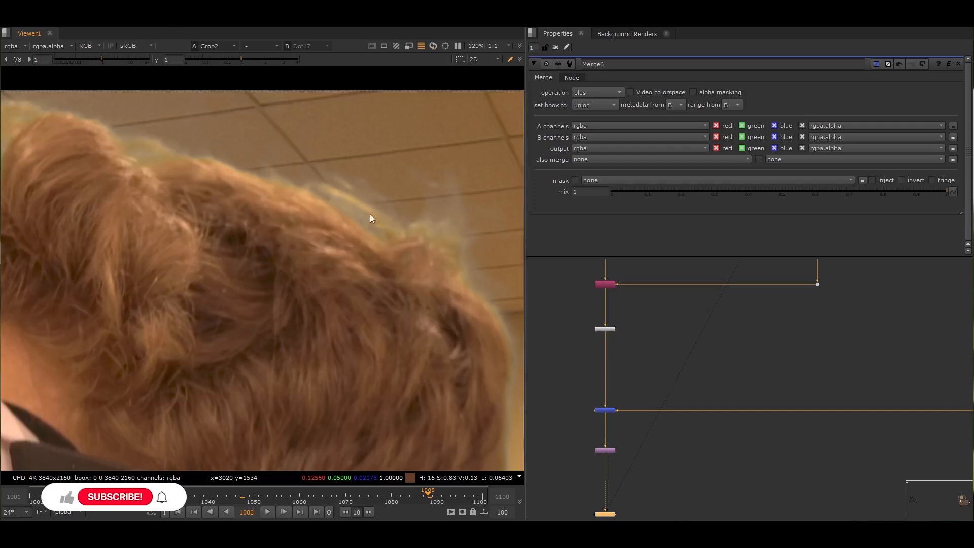
scroll(282, 231, "down", 4)
scroll(368, 341, "up", 2)
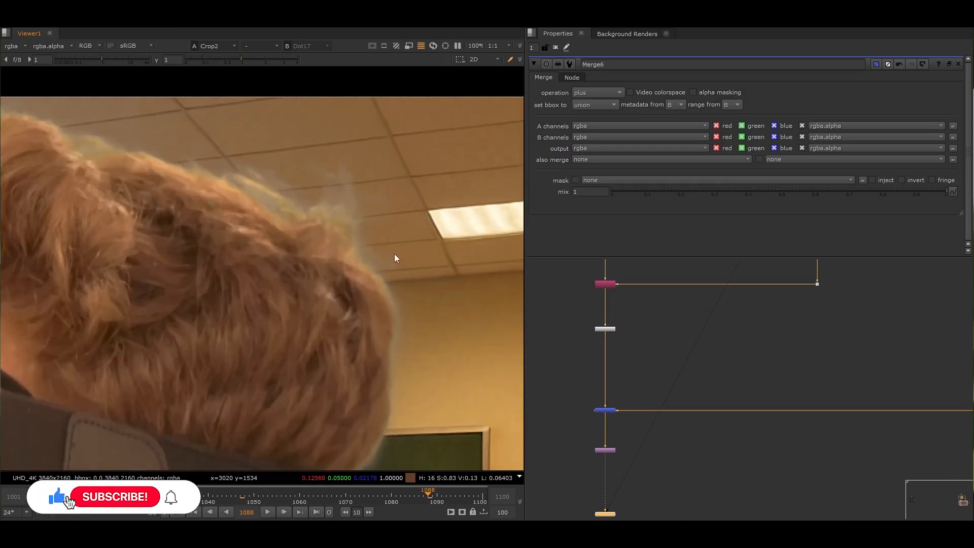
Disable the Keylight, both Merge nodes and the Saturation node inside the DESPILL backdrop.
middle_click_drag(693, 333, 629, 398)
scroll(628, 395, "down", 3)
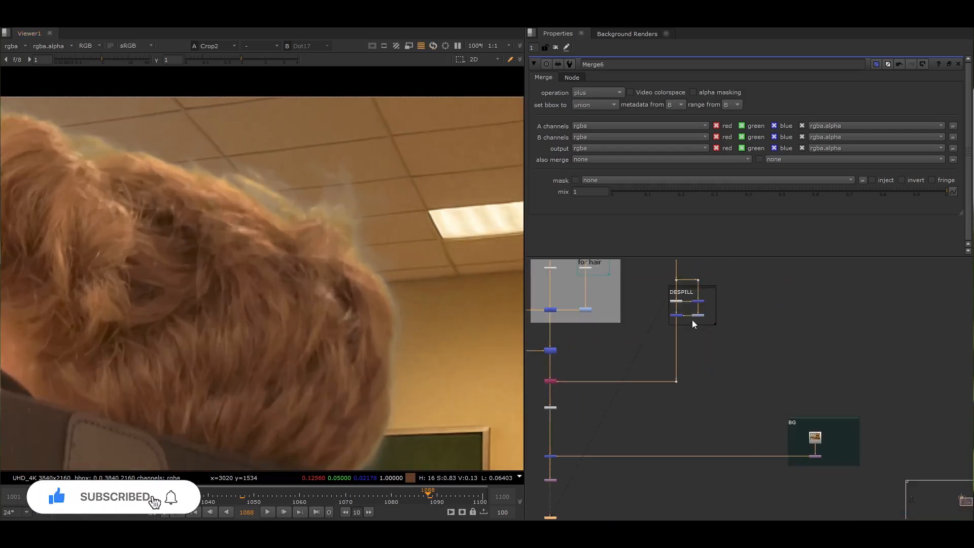
scroll(692, 320, "up", 4)
left_click_drag(625, 345, 728, 271)
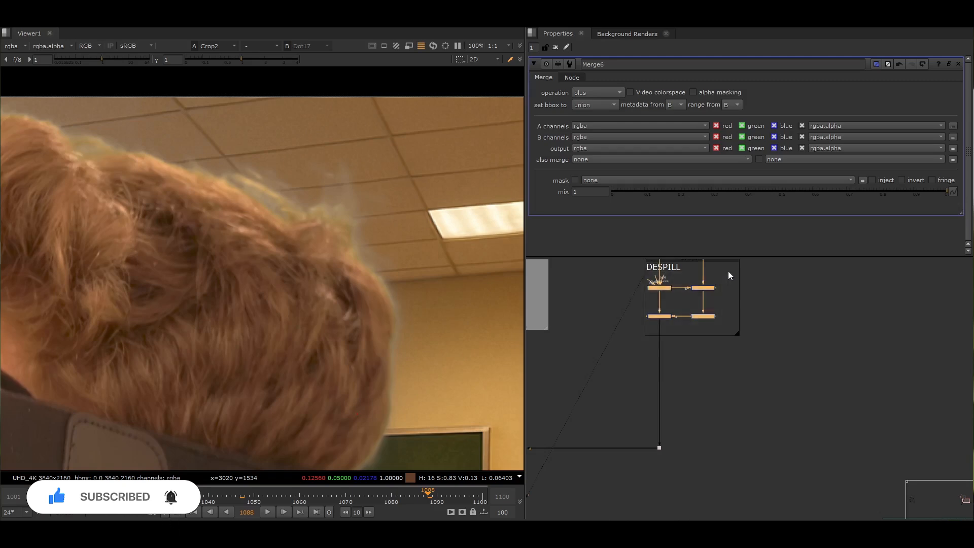
key("d")
left_click(724, 384)
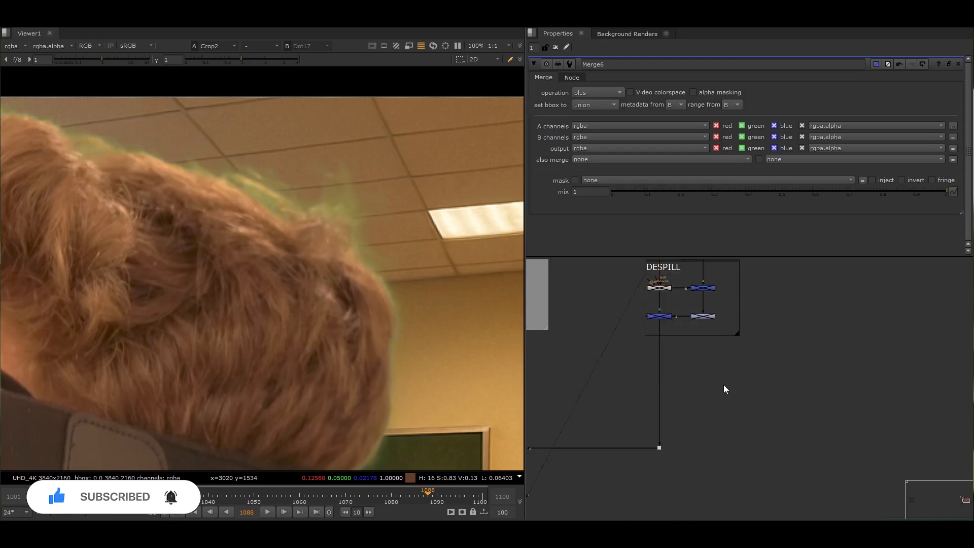
Add a PxF_KillSpill node on the pipe below the DESPILL backdrop, with screen color green and suppression 0.59.
key("Tab")
type("p")
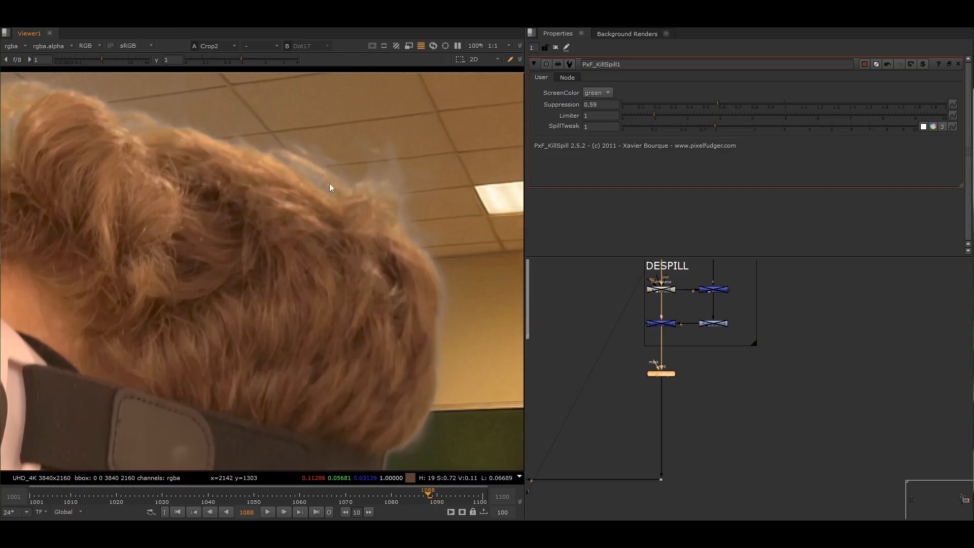
Examine the hair, headset, chin and shoulder edges in the final composite at frame 1088 for remaining green spill.
scroll(330, 185, "down", 6)
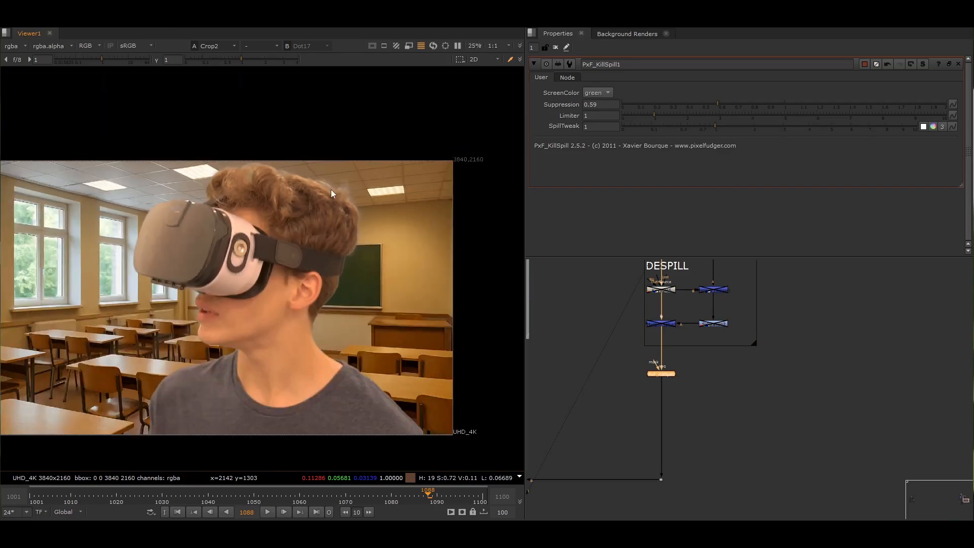
scroll(336, 183, "up", 6)
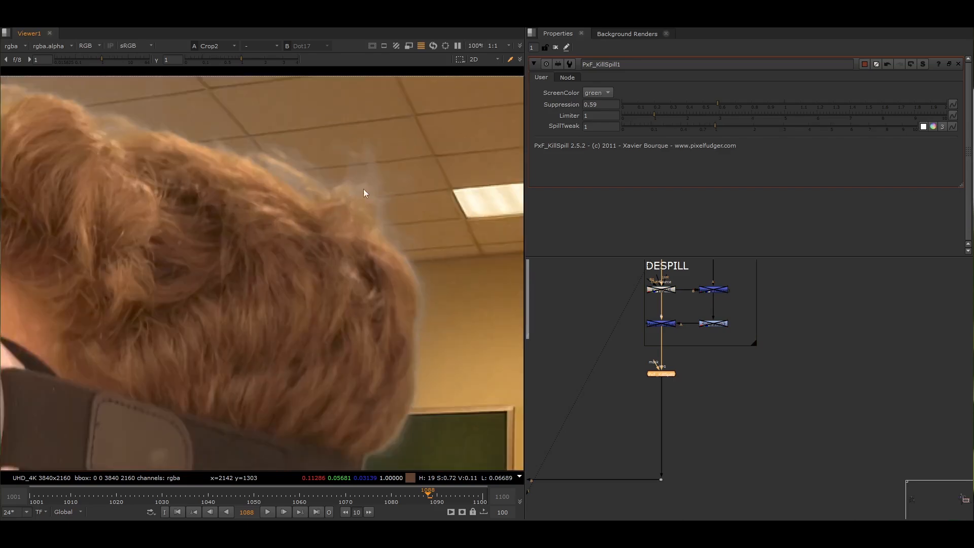
scroll(367, 193, "down", 3)
scroll(406, 293, "down", 2)
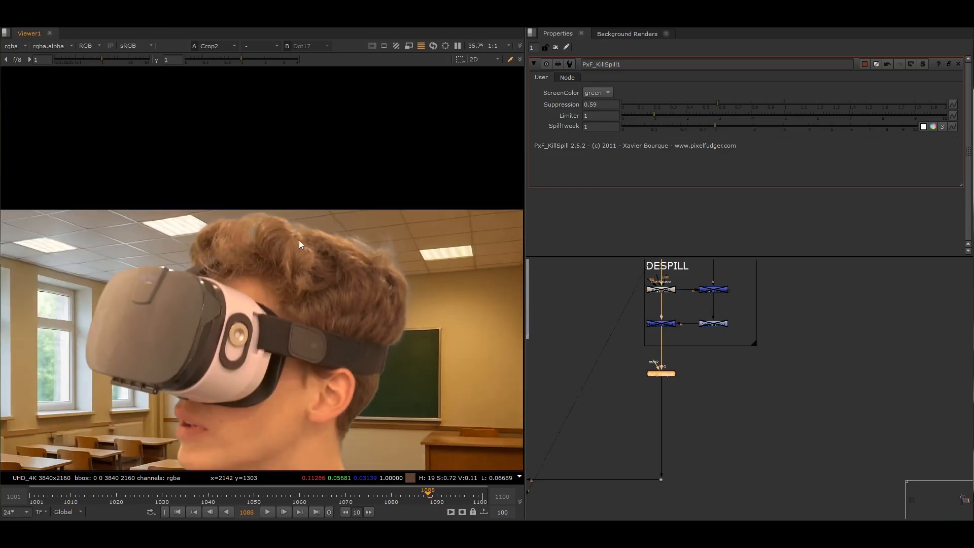
scroll(249, 350, "up", 2)
scroll(314, 263, "up", 2)
scroll(376, 188, "up", 3)
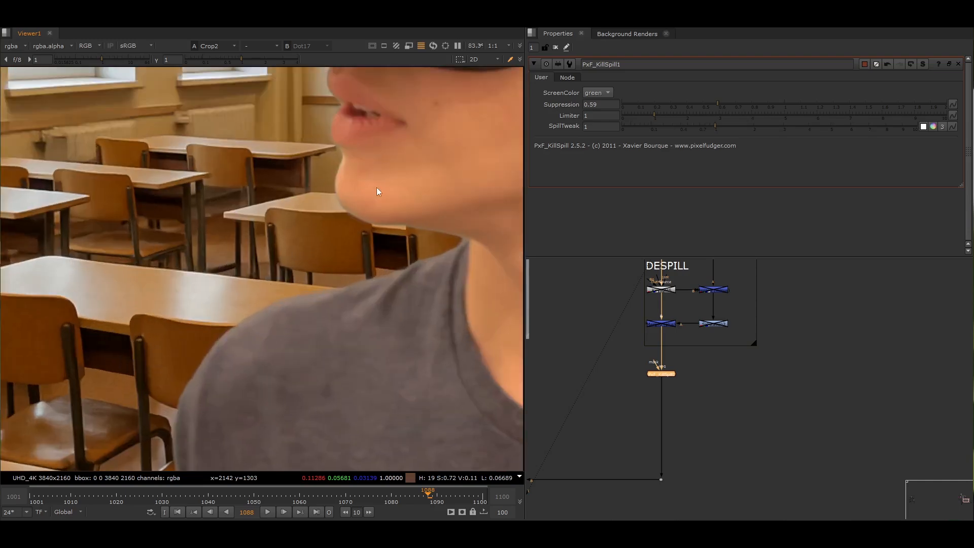
scroll(325, 234, "up", 3)
scroll(325, 262, "down", 8)
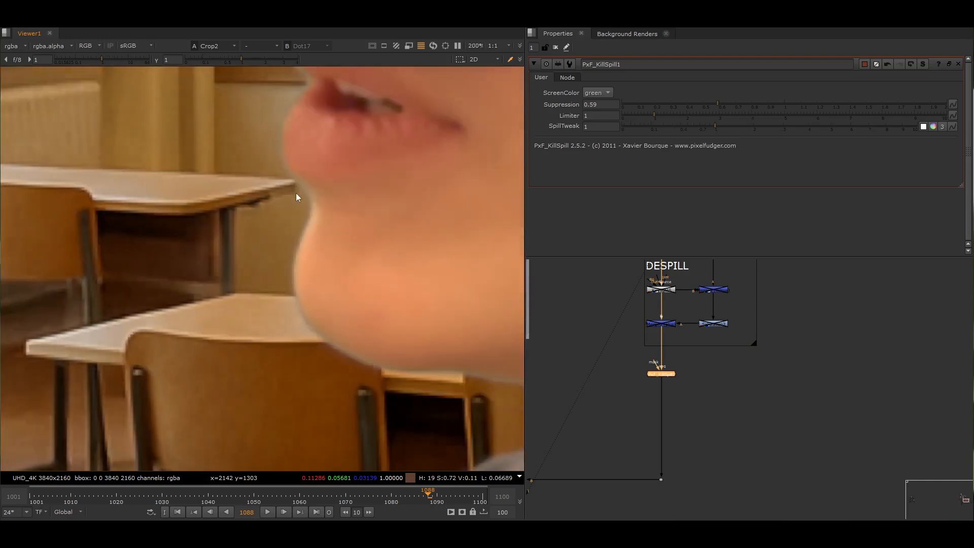
scroll(258, 268, "down", 3)
scroll(345, 181, "up", 4)
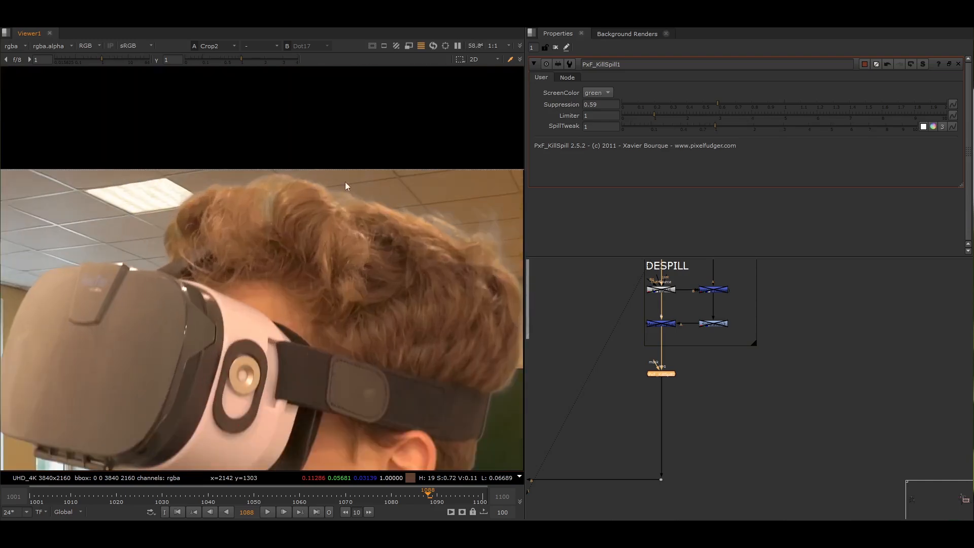
scroll(345, 220, "down", 4)
scroll(407, 338, "down", 3)
scroll(407, 338, "up", 6)
scroll(411, 355, "down", 3)
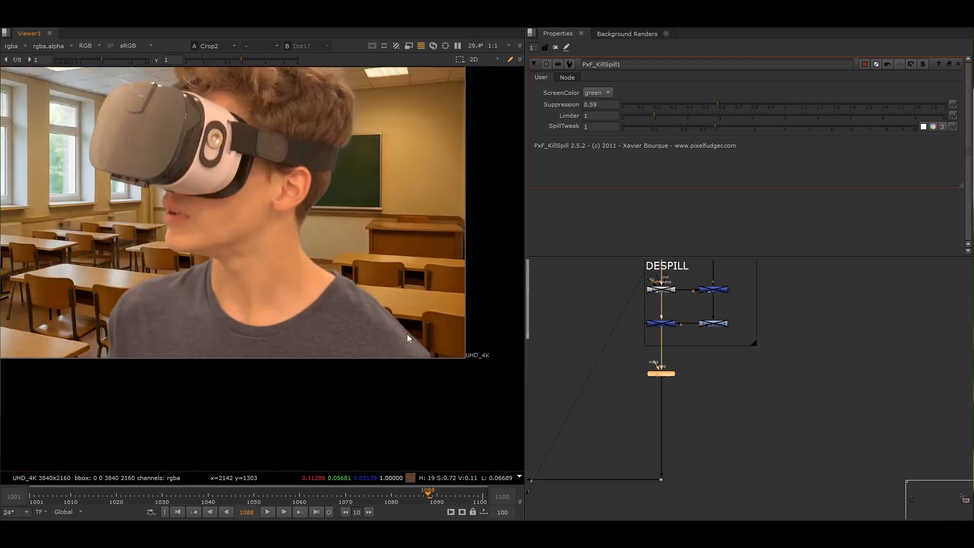
scroll(355, 255, "down", 2)
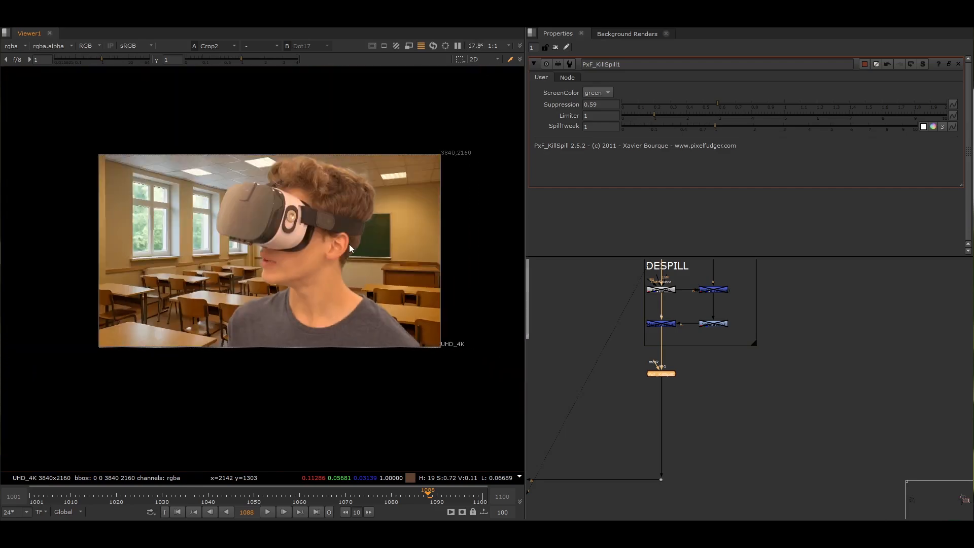
scroll(355, 175, "up", 9)
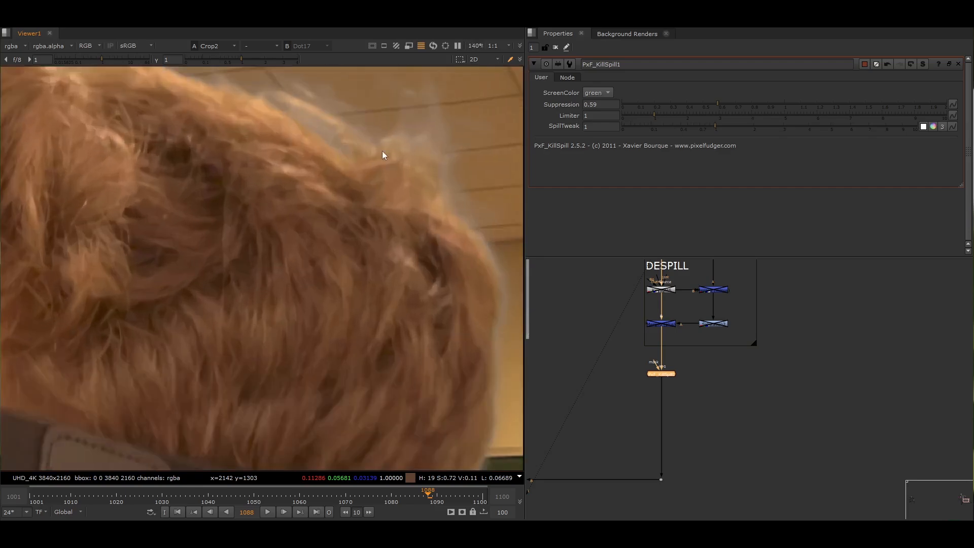
scroll(330, 152, "down", 5)
scroll(213, 284, "down", 3)
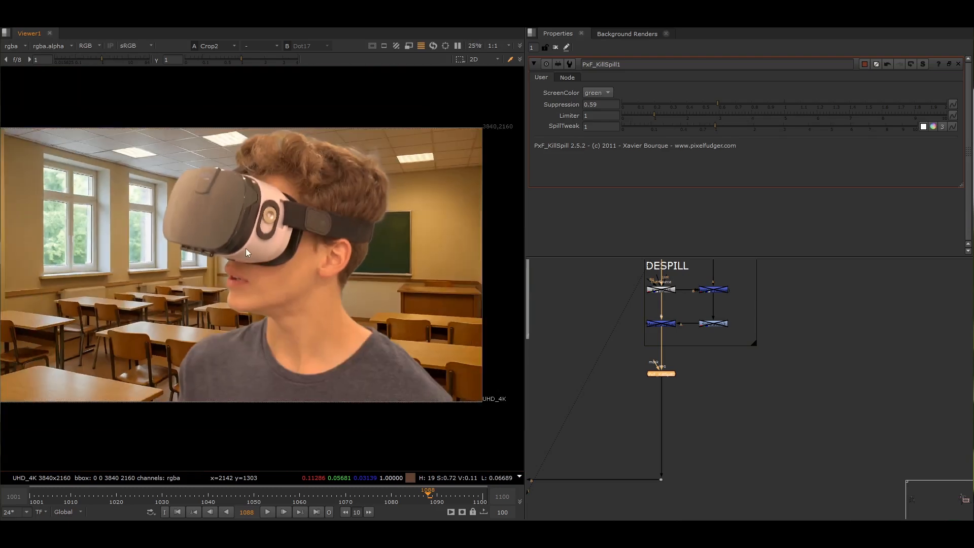
scroll(365, 157, "up", 2)
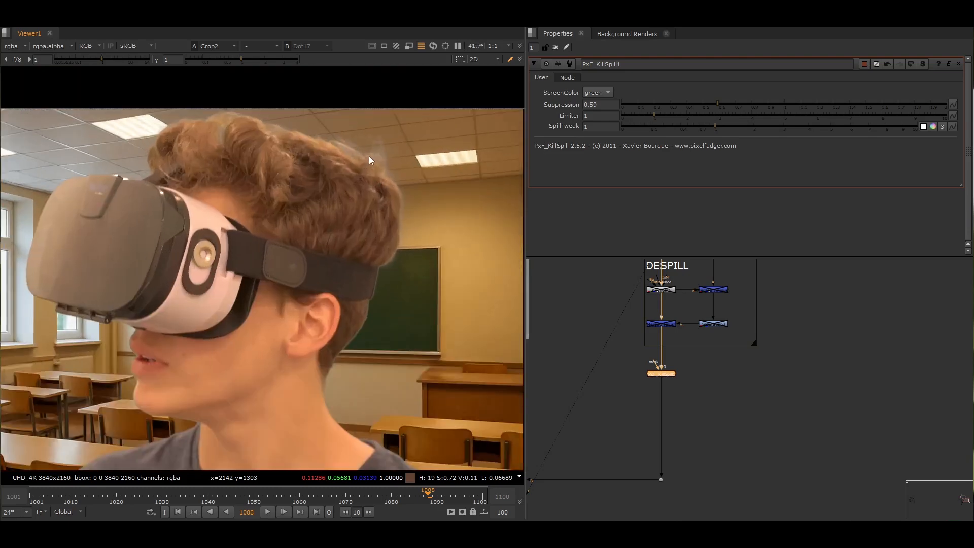
Examine the hair, headset and shoulders in the final composite, then locate the lower end of the node pipe.
scroll(373, 169, "down", 2)
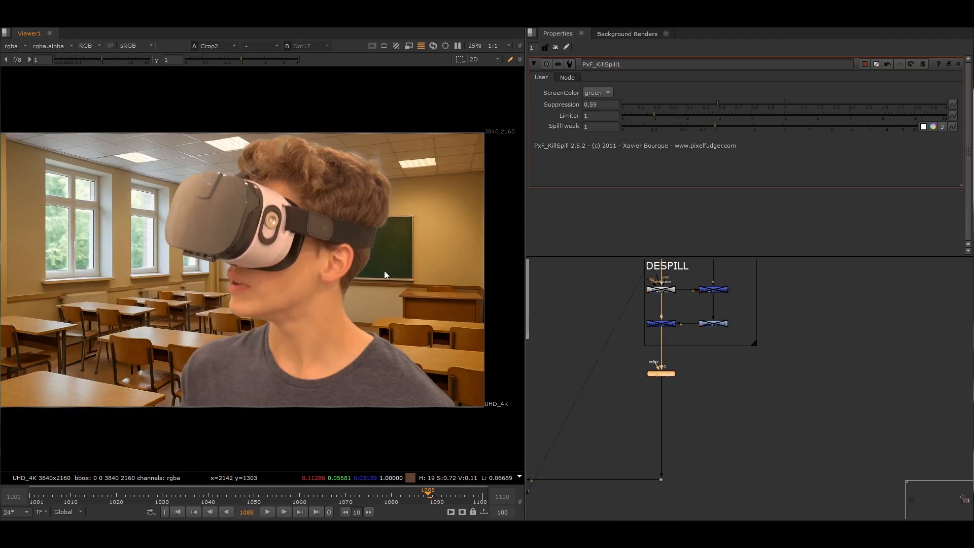
scroll(223, 326, "up", 2)
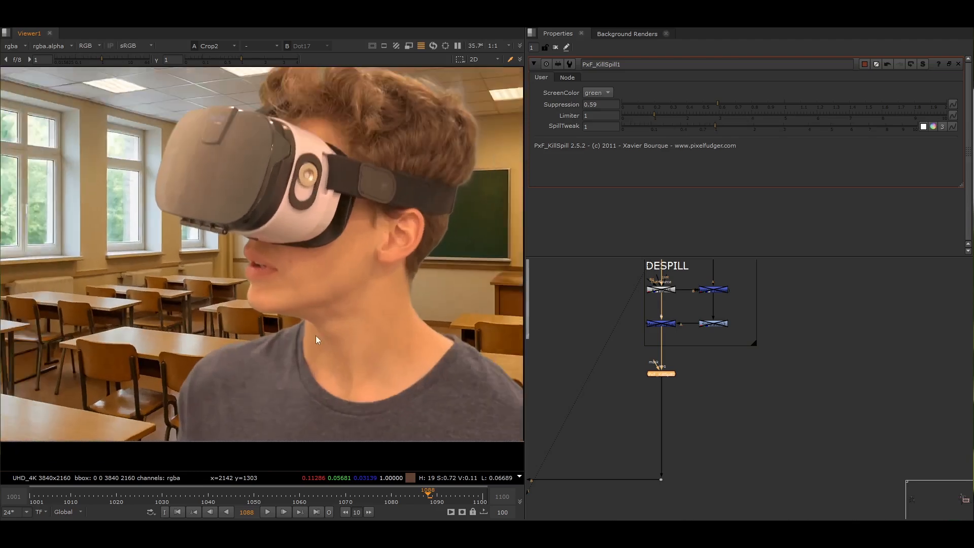
scroll(366, 338, "down", 2)
middle_click_drag(417, 298, 412, 336)
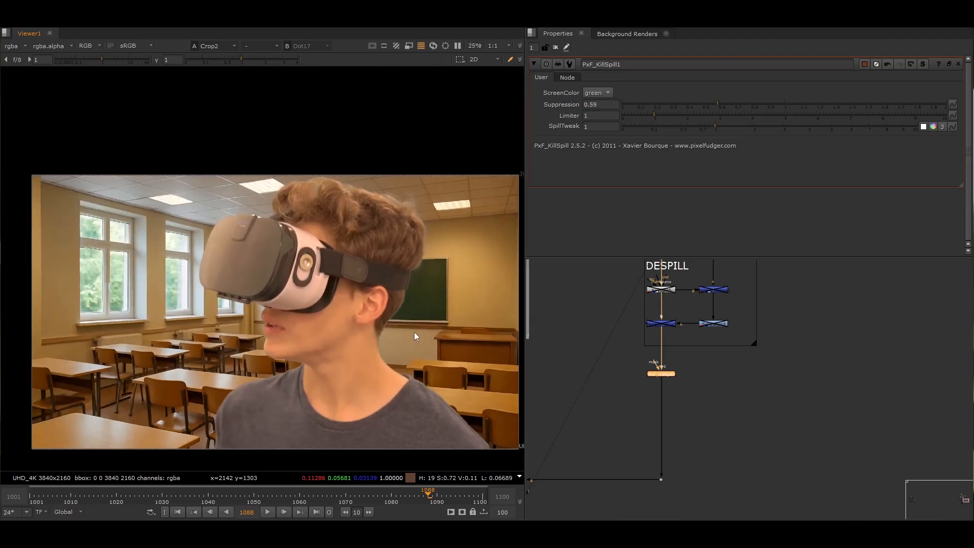
scroll(760, 386, "down", 5)
middle_click_drag(766, 413, 761, 385)
scroll(424, 198, "up", 2)
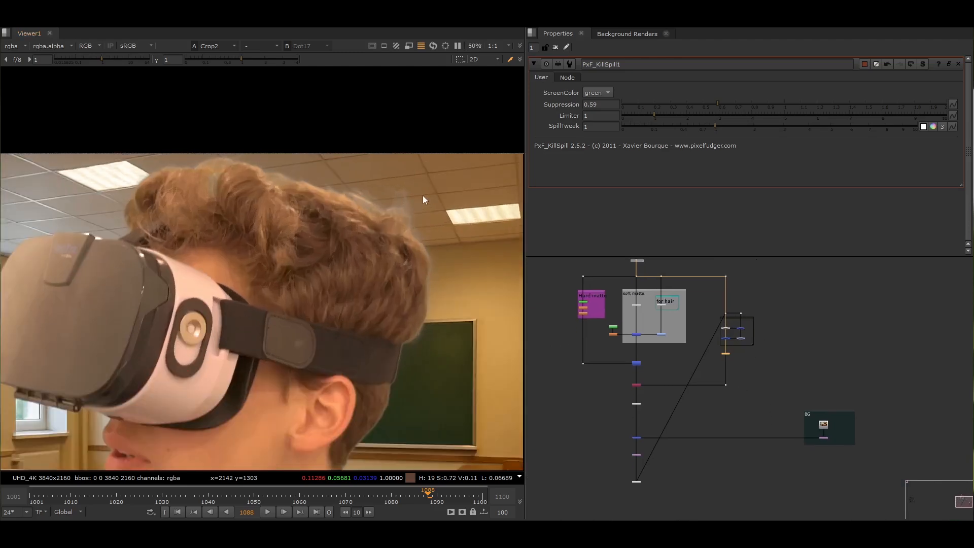
scroll(699, 463, "up", 2)
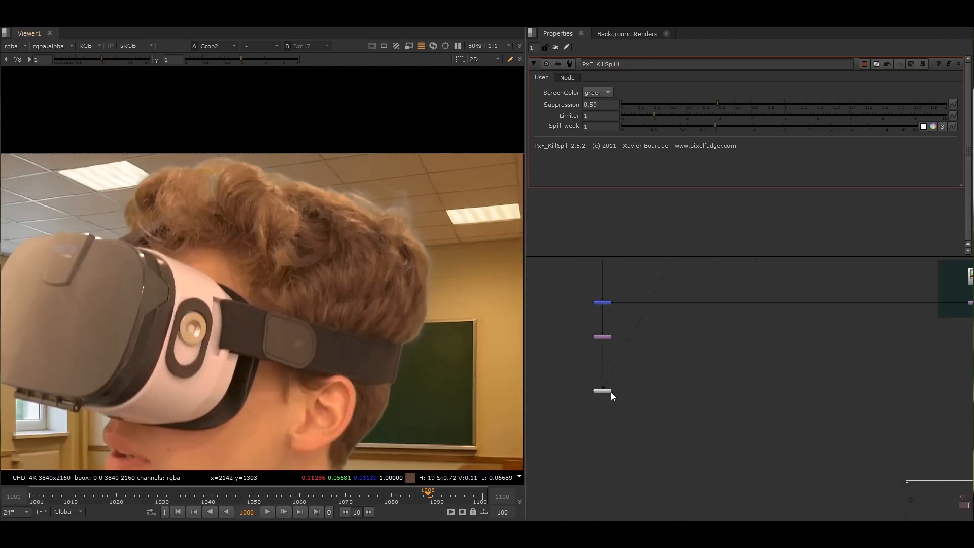
Move the Viewer node further below the Crop2 node and shift Premult2 down to make room under Copy2.
left_click_drag(611, 391, 611, 413)
scroll(610, 381, "down", 3)
scroll(611, 358, "up", 3)
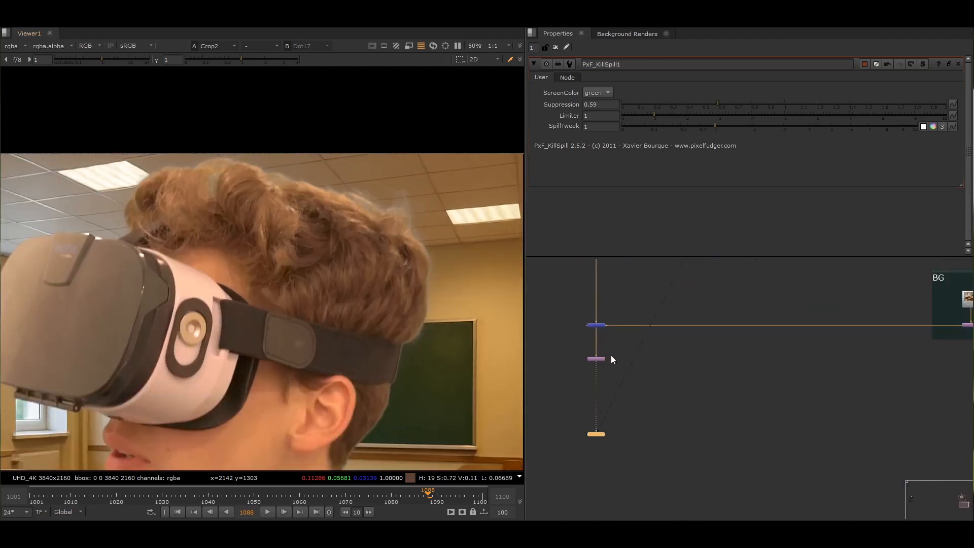
middle_click_drag(619, 353, 609, 400)
scroll(622, 387, "down", 3)
scroll(611, 336, "up", 4)
middle_click_drag(609, 345, 618, 397)
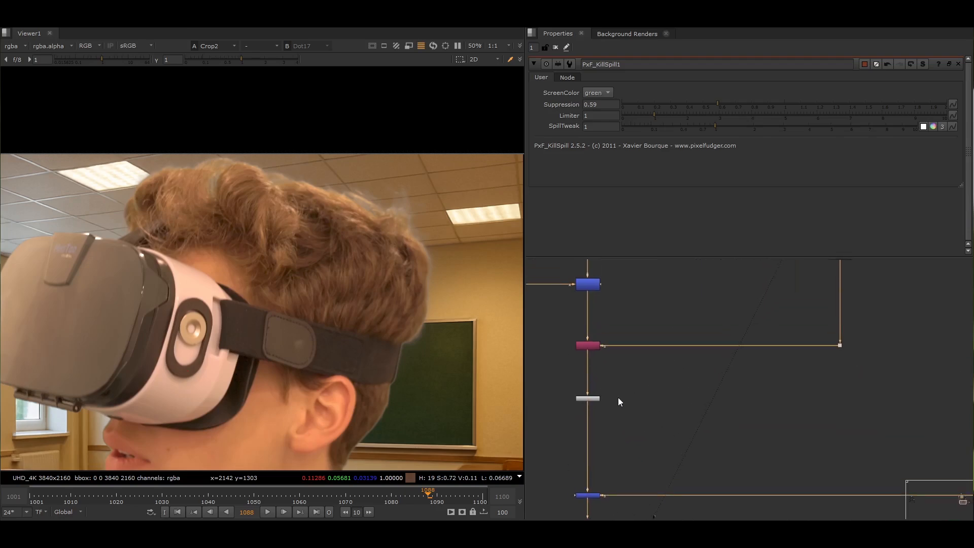
left_click(591, 398)
scroll(593, 395, "up", 2)
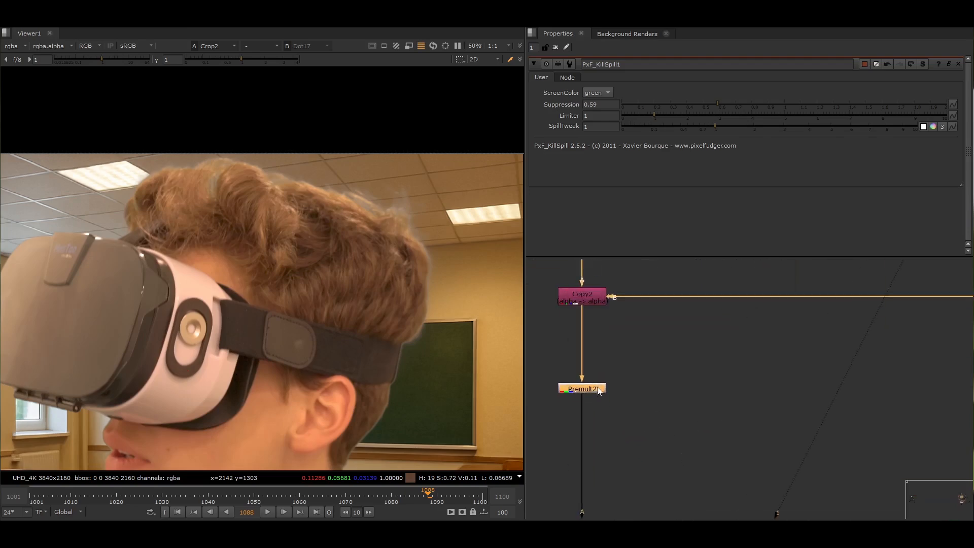
scroll(600, 391, "down", 2)
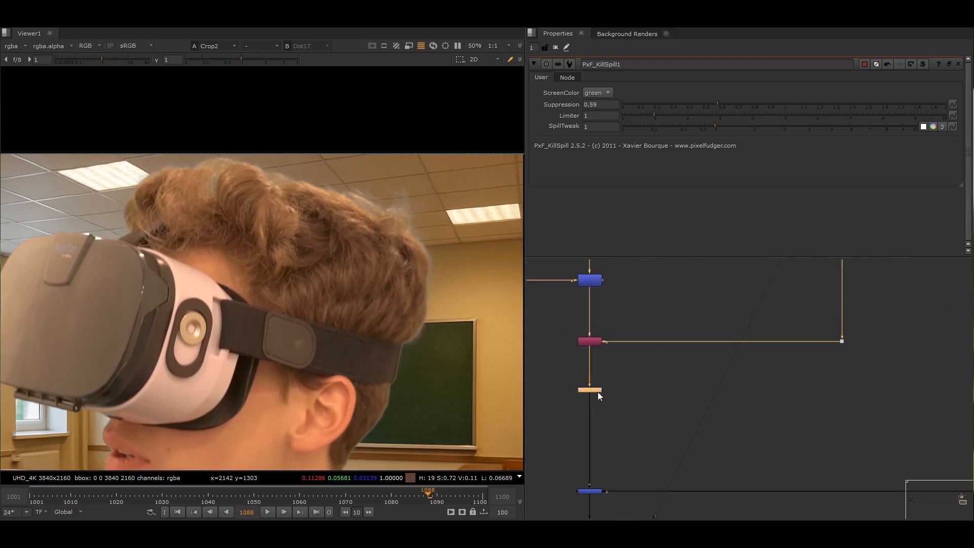
Add an Erode (filter) node and insert it between Copy2 and Premult2.
left_click(632, 387)
key("Tab")
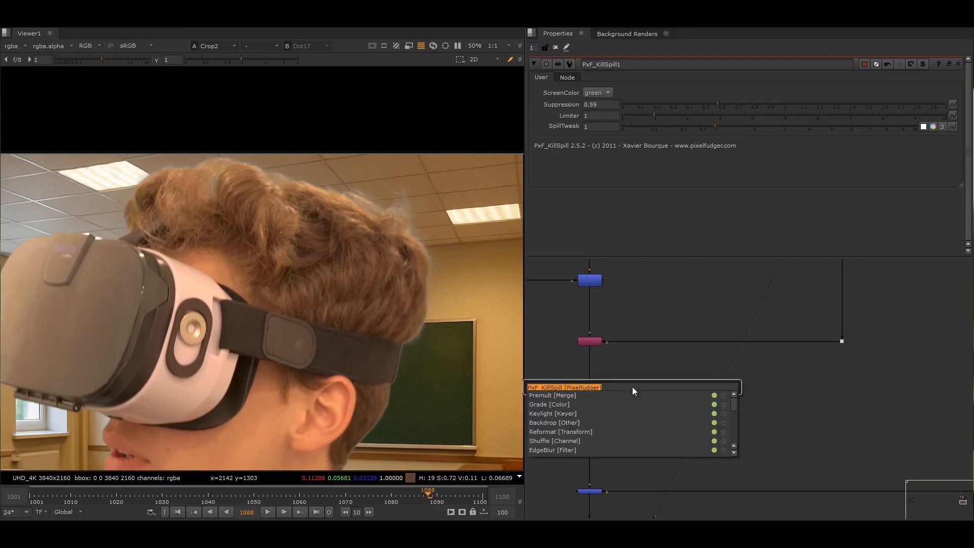
type("FIL")
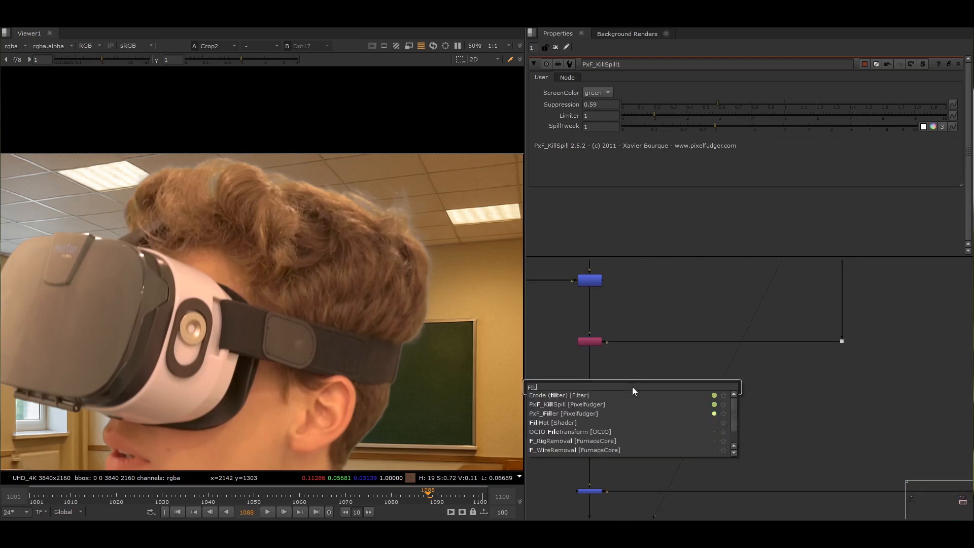
type("TER")
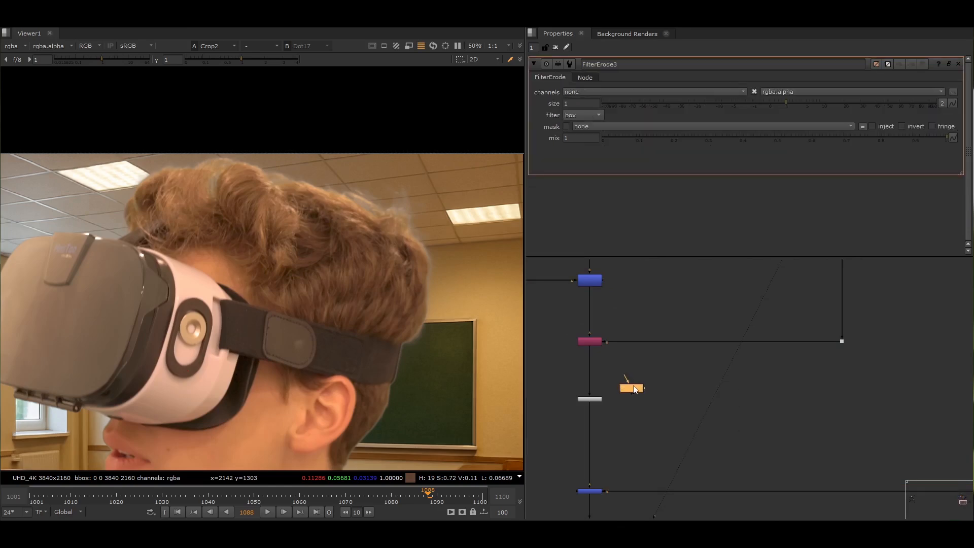
scroll(634, 390, "up", 3)
scroll(633, 422, "down", 3)
left_click_drag(592, 401, 592, 394)
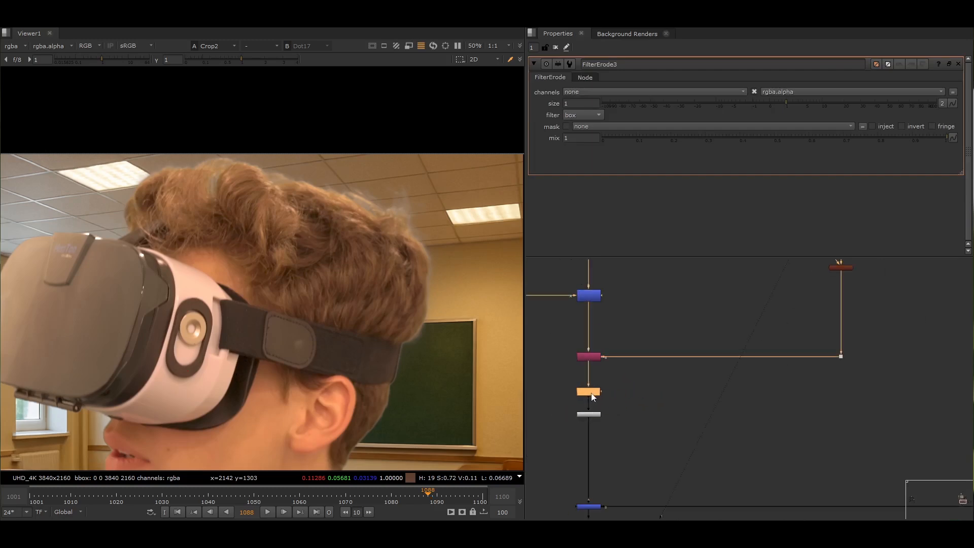
Inspect the lip, chin, neck and shoulder edges of the composite up close with the FilterErode node in place.
scroll(239, 413, "up", 5)
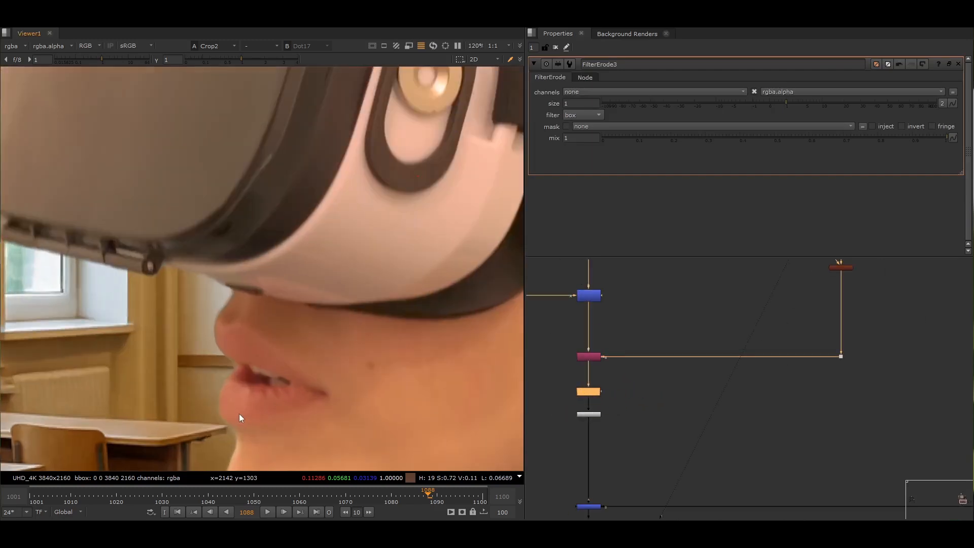
scroll(229, 319, "up", 3)
scroll(220, 309, "down", 2)
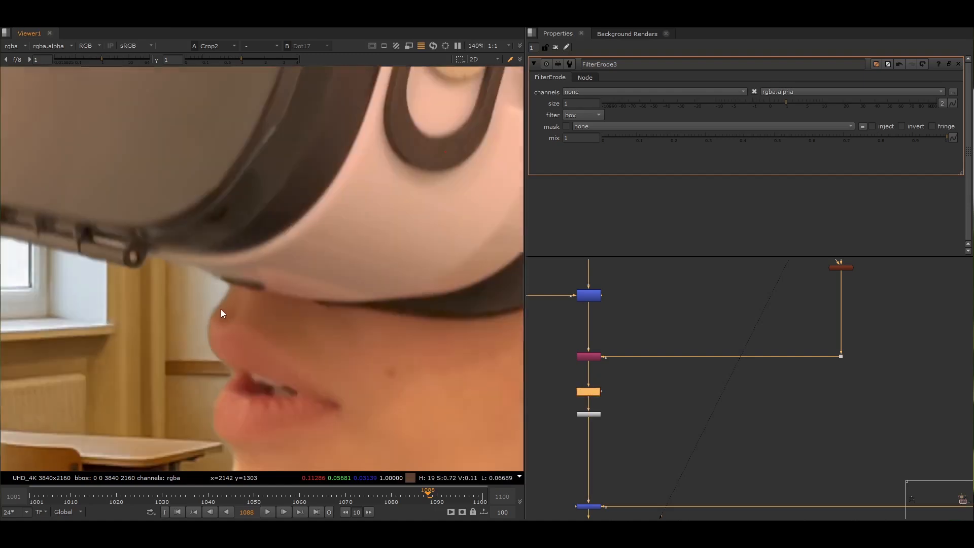
scroll(221, 309, "down", 1)
middle_click_drag(295, 339, 56, 270)
scroll(351, 290, "down", 3)
middle_click_drag(391, 326, 255, 247)
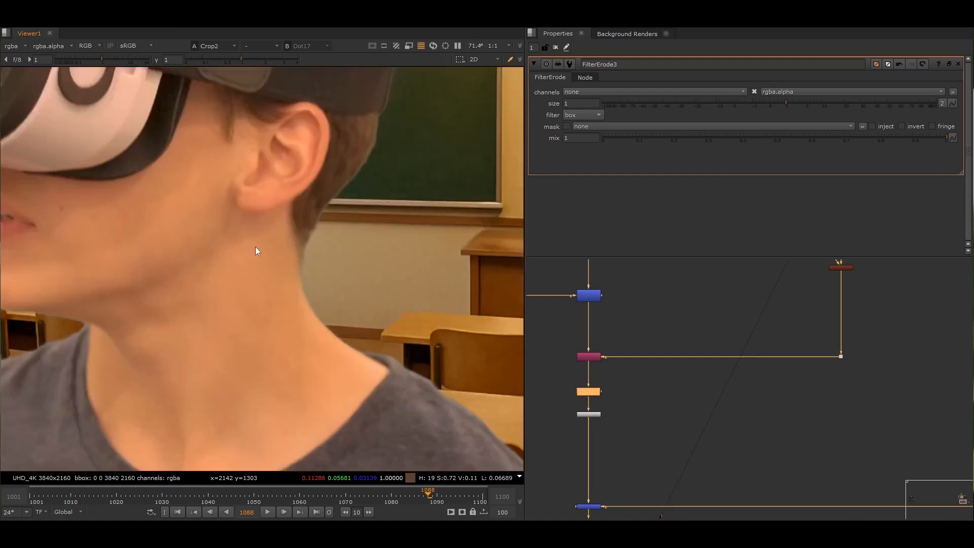
scroll(294, 294, "up", 3)
scroll(238, 290, "up", 3)
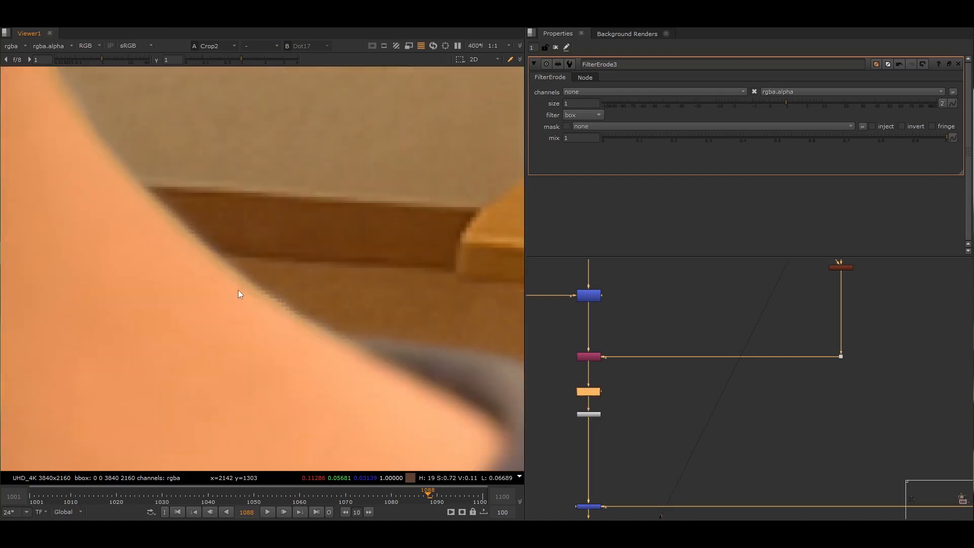
scroll(221, 240, "down", 3)
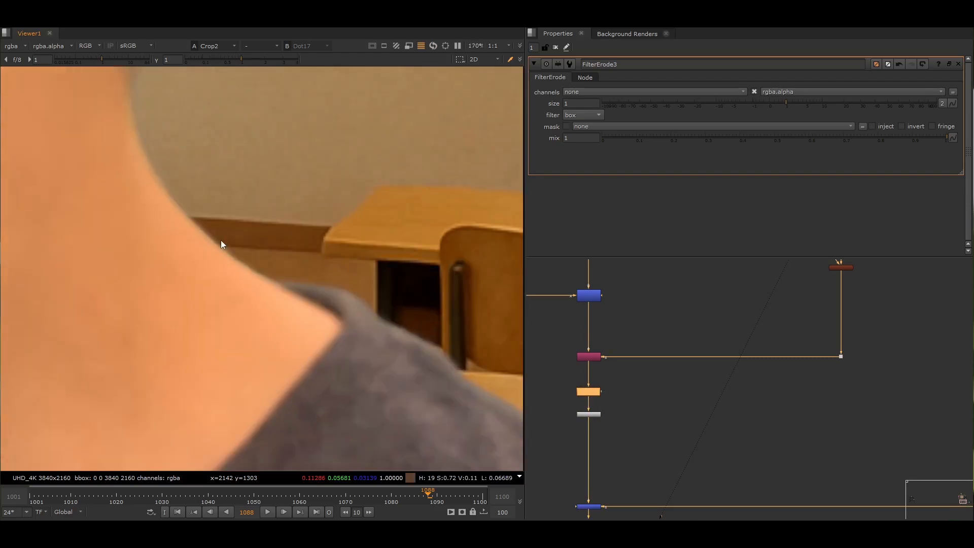
scroll(221, 240, "down", 2)
Set the FilterErode size to 1.9 and toggle the node to compare the shoulder, chin and hair edges.
middle_click_drag(220, 240, 294, 314)
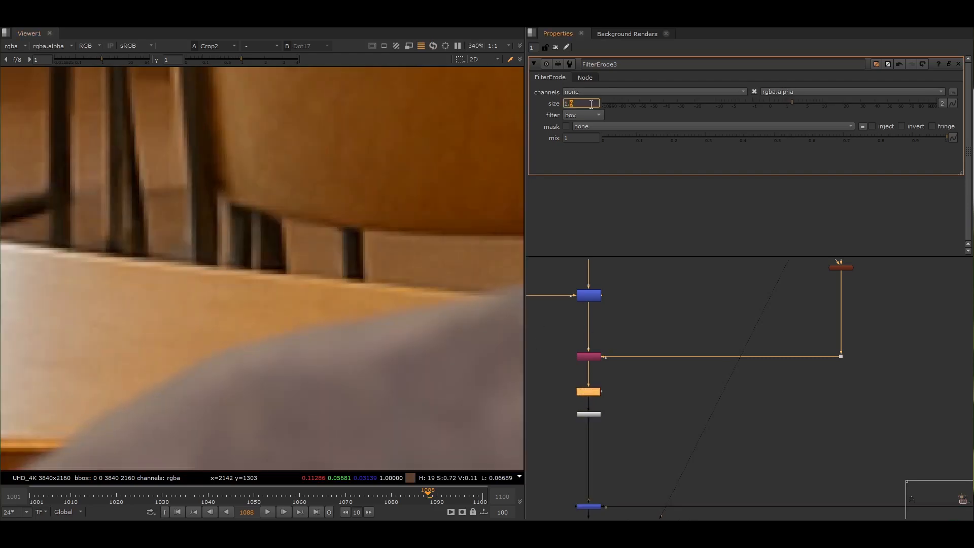
scroll(211, 309, "down", 8)
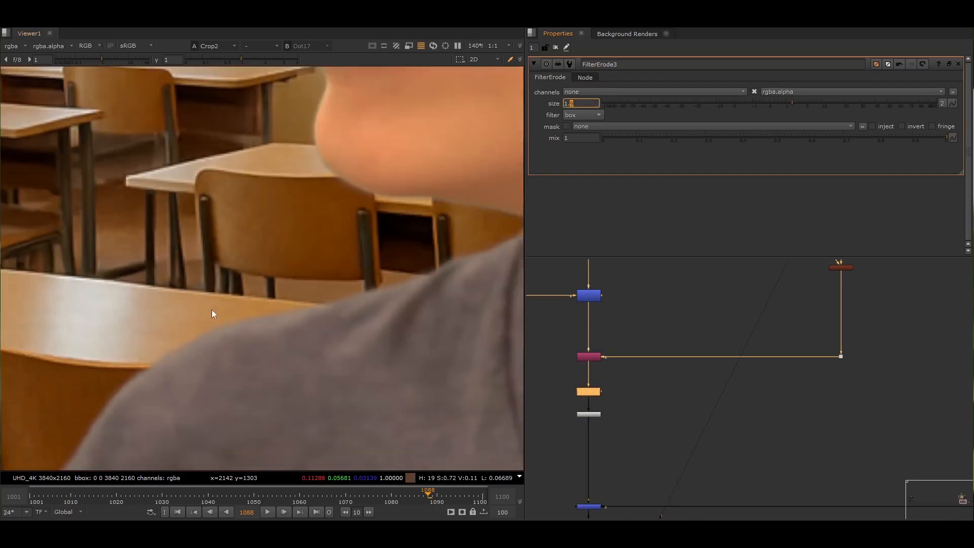
middle_click_drag(441, 178, 384, 346)
scroll(380, 205, "up", 2)
key("d")
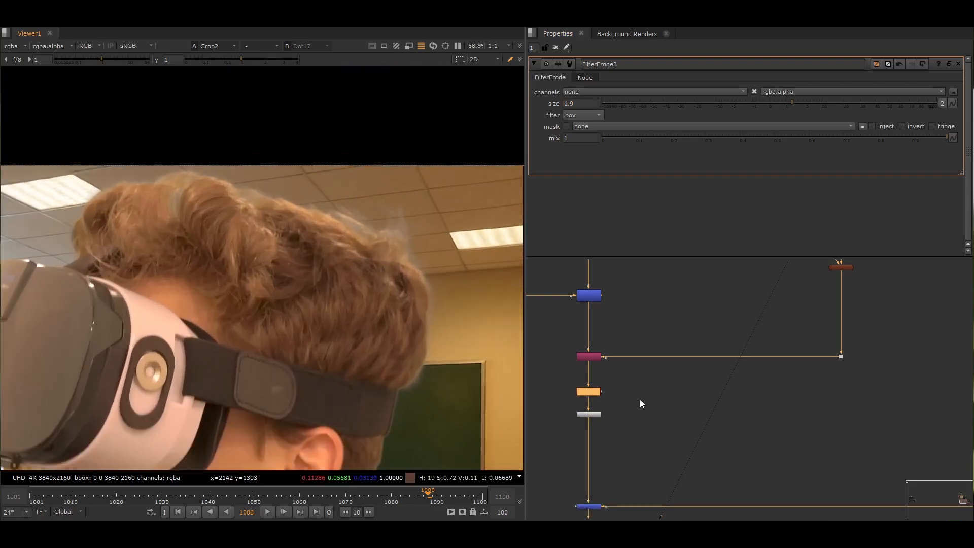
scroll(599, 391, "up", 3)
key("d")
key("d")
Add an EdgeBlur node and insert it directly below Premult2, before the background merge.
middle_click_drag(653, 429, 635, 385)
scroll(621, 369, "down", 4)
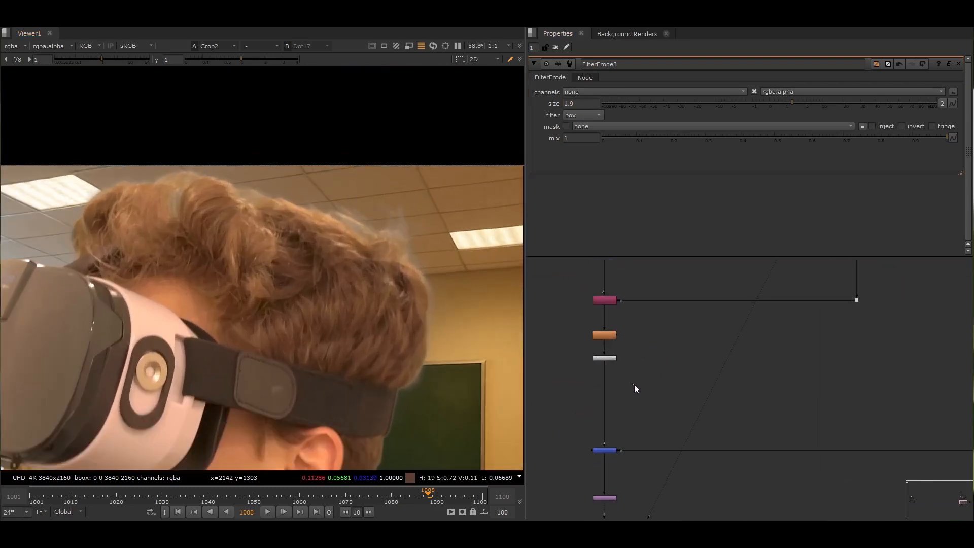
key("Tab")
type("EDG")
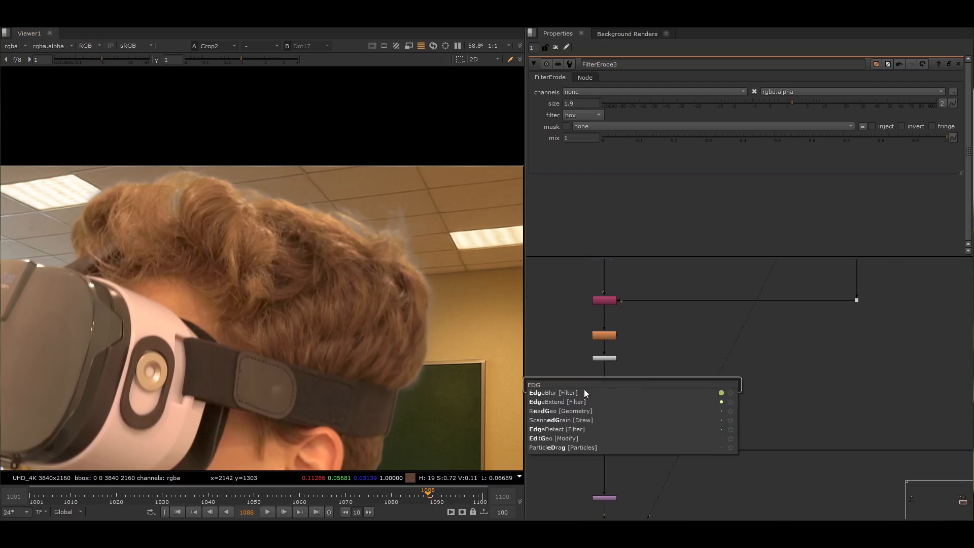
left_click(580, 392)
scroll(644, 391, "up", 3)
left_click_drag(640, 392, 593, 377)
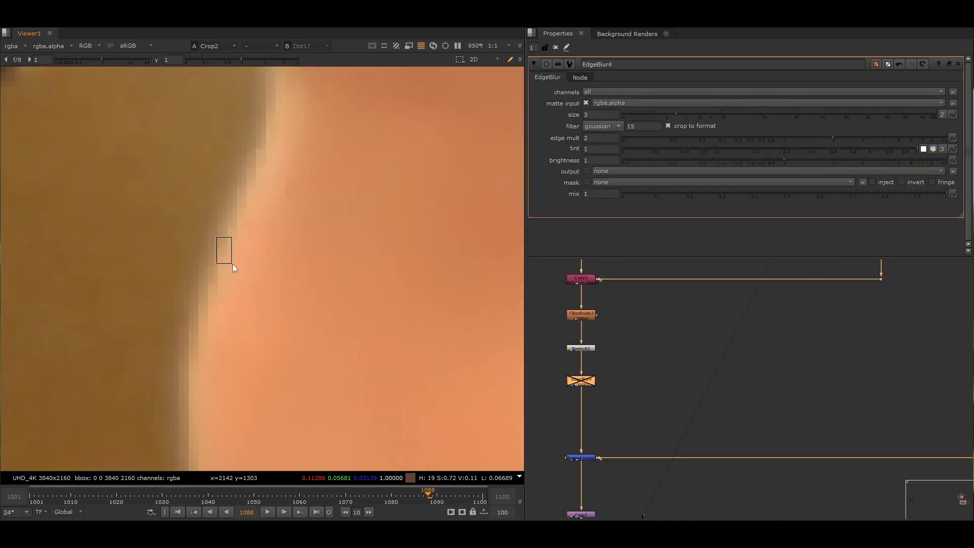
Compare the chin edge with the EdgeBlur node disabled and enabled, leaving the node enabled.
scroll(237, 268, "down", 3)
key("d")
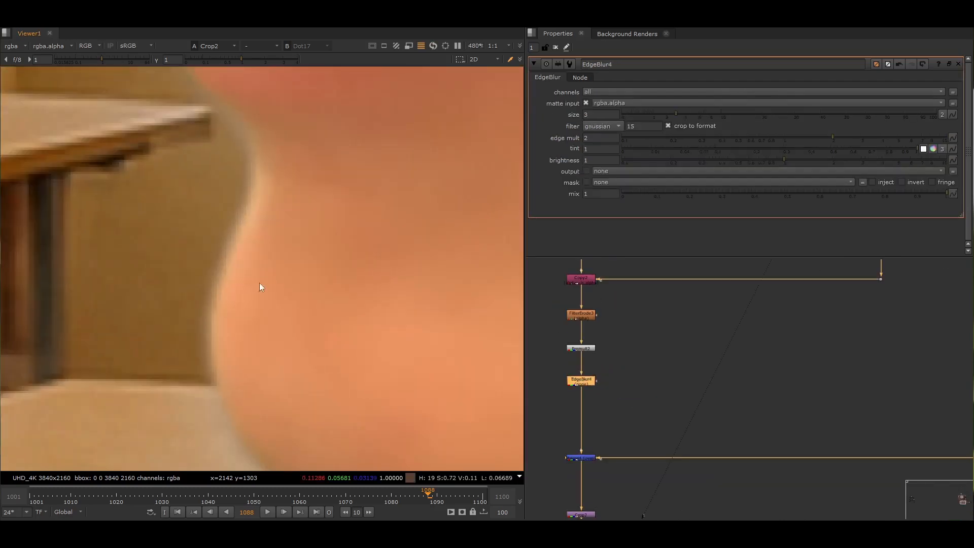
scroll(319, 325, "down", 6)
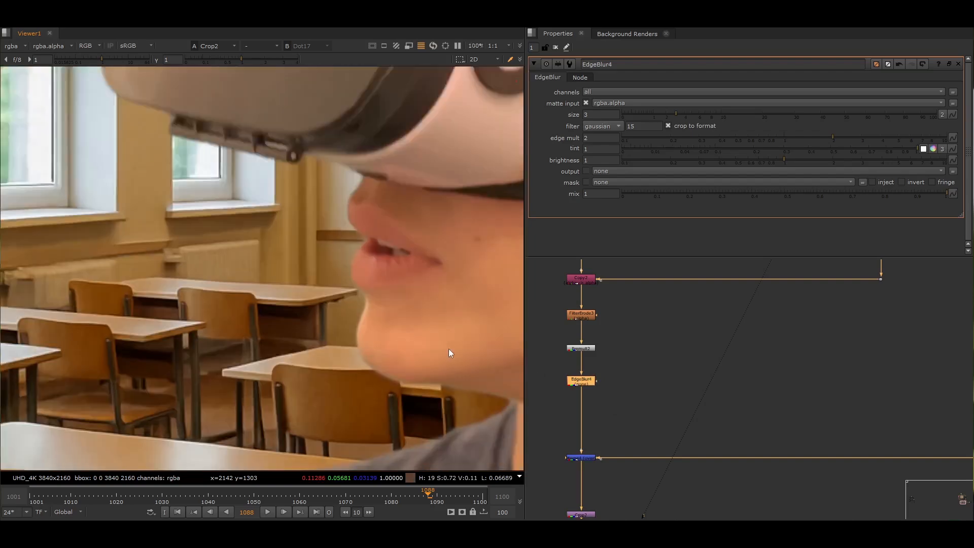
scroll(448, 348, "down", 4)
View the original green-screen plate from the Read3 node and examine its chin edge up close.
scroll(719, 378, "down", 4)
middle_click_drag(689, 365, 695, 440)
middle_click_drag(686, 315, 687, 372)
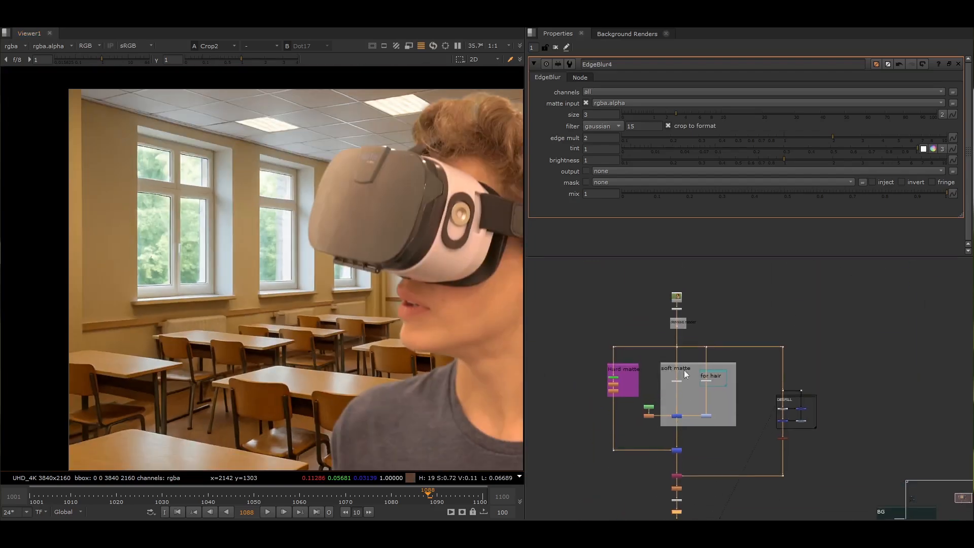
scroll(673, 312, "up", 5)
middle_click_drag(661, 289, 653, 345)
left_click(661, 295)
key("1")
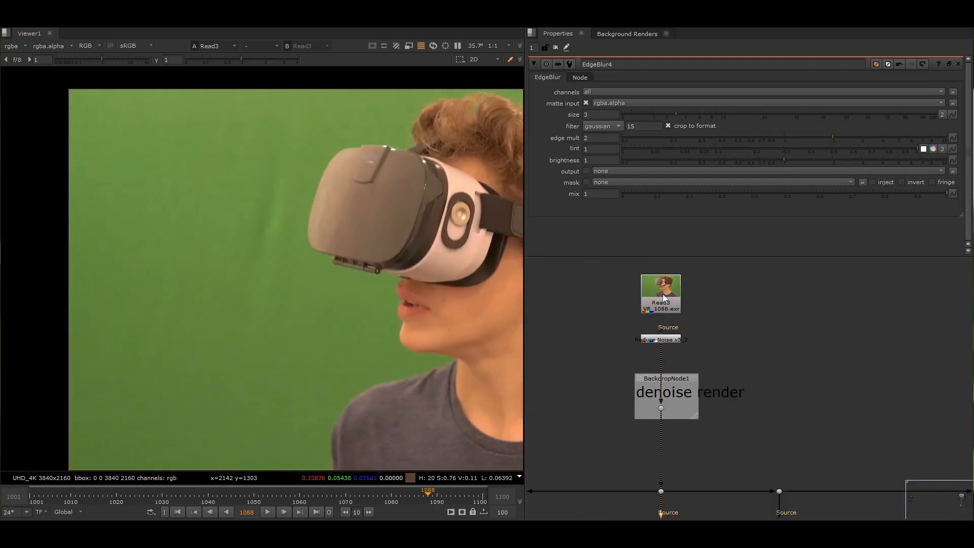
scroll(398, 338, "up", 7)
scroll(415, 361, "up", 2)
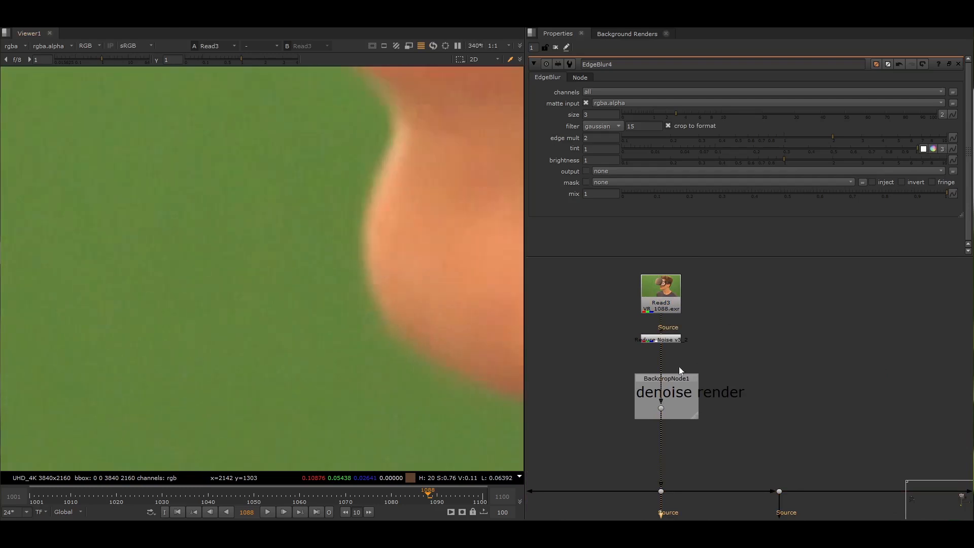
Switch the viewer between the Read3 plate and the final Crop2 composite to compare the chin edge.
scroll(684, 315, "down", 4)
scroll(673, 367, "up", 5)
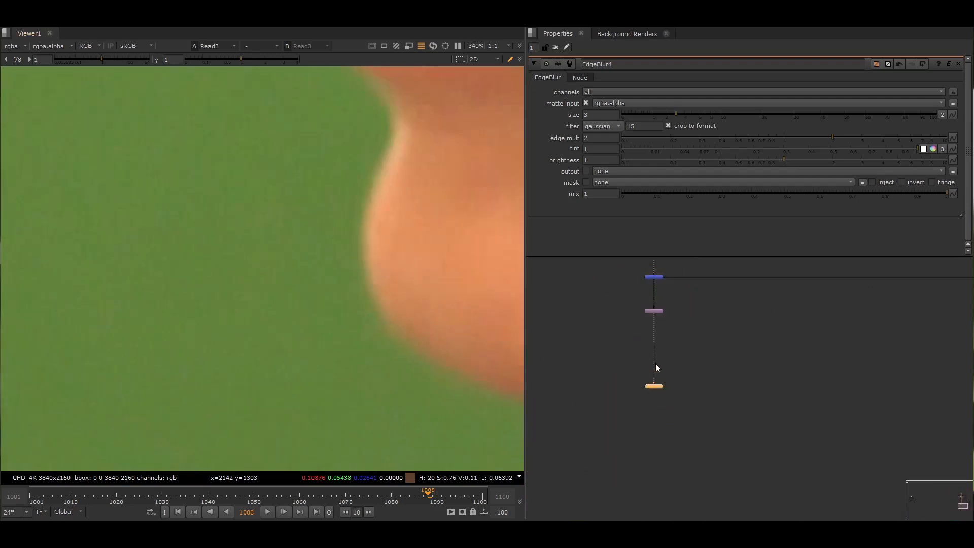
left_click_drag(613, 337, 680, 287)
key("1")
key("1")
key("2")
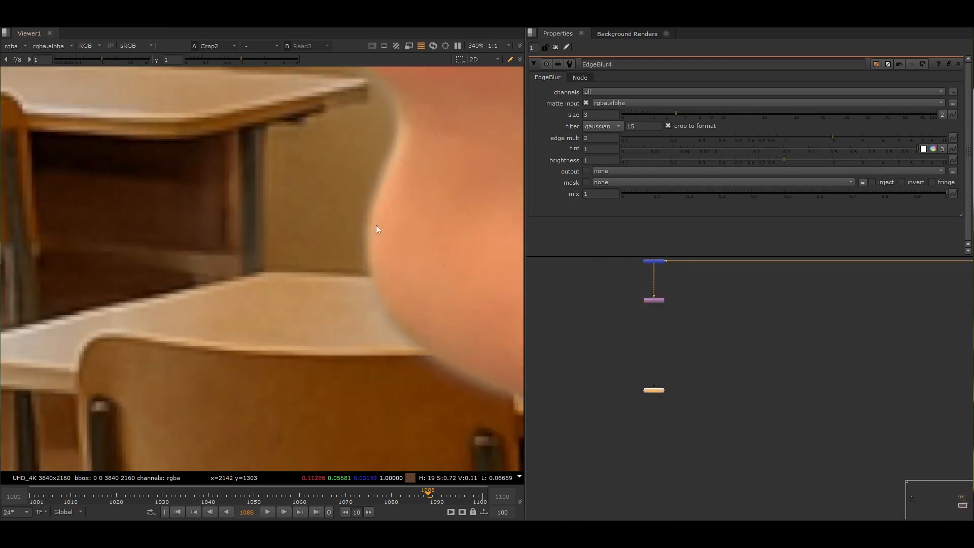
Sample a region of about 7x10 pixels across the chin edge in the plate and compare it with the composite.
scroll(376, 224, "up", 4)
key("1")
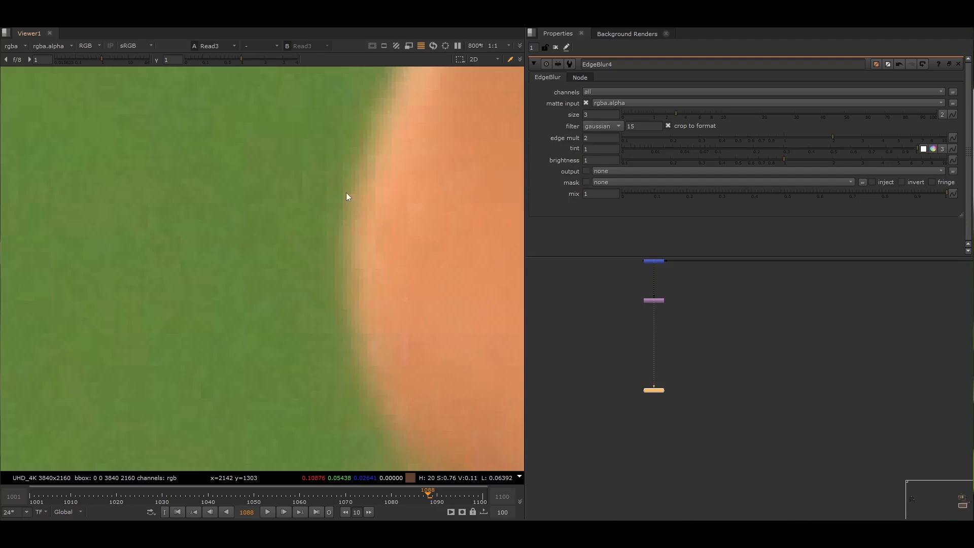
left_click_drag(343, 192, 370, 231, "ctrl+shift")
scroll(629, 355, "down", 2)
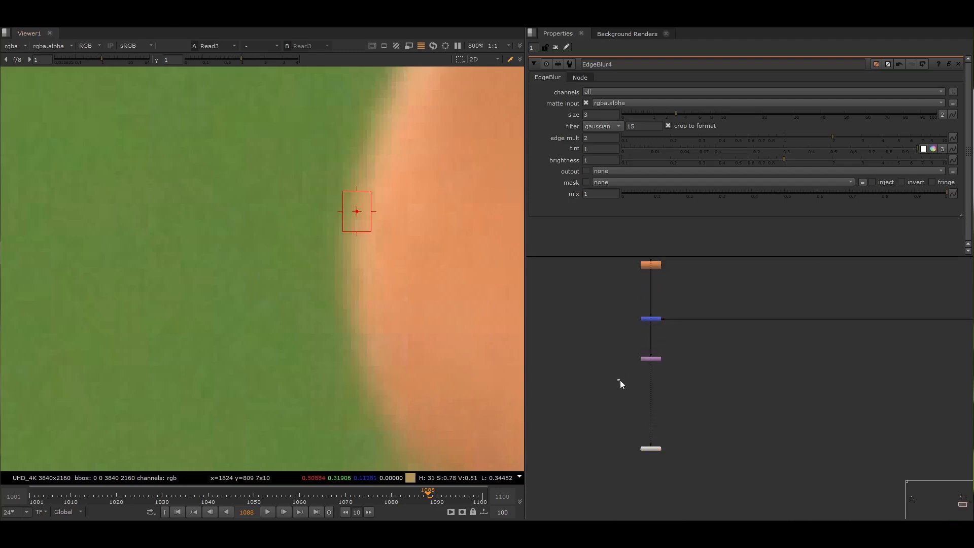
key("2")
Reduce the FilterErode3 size to 1.2, comparing the composite's chin edge with the node disabled and enabled.
scroll(604, 402, "down", 5)
scroll(604, 401, "up", 5)
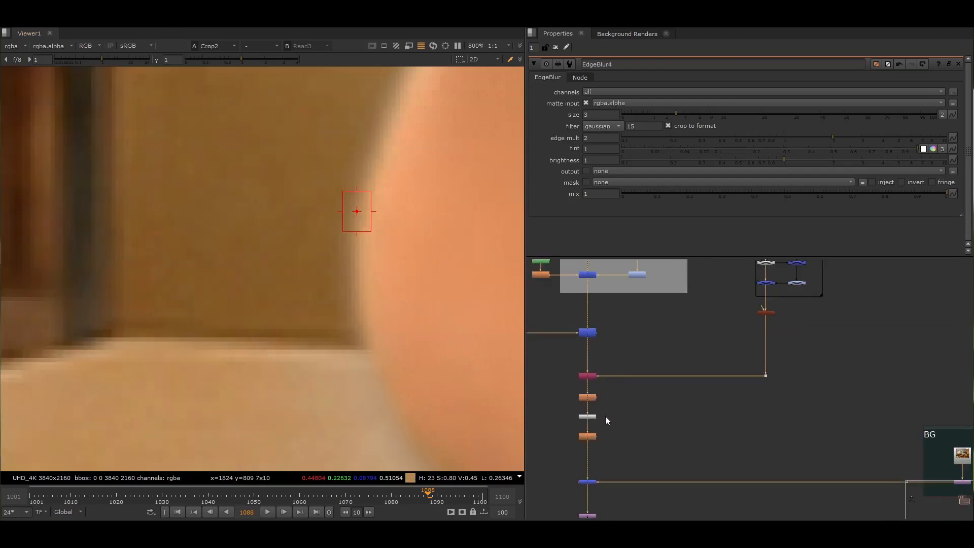
double_click(589, 395)
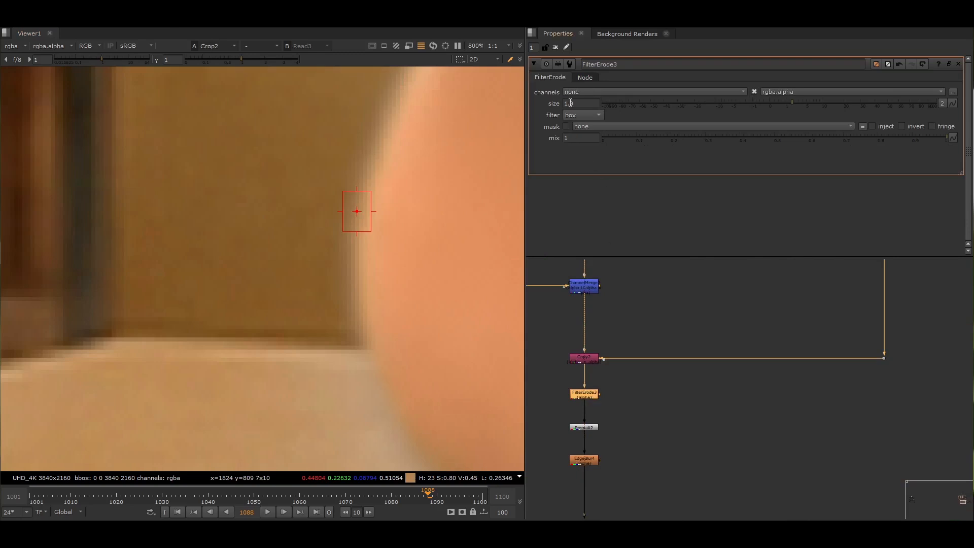
key("Down")
key("Down")
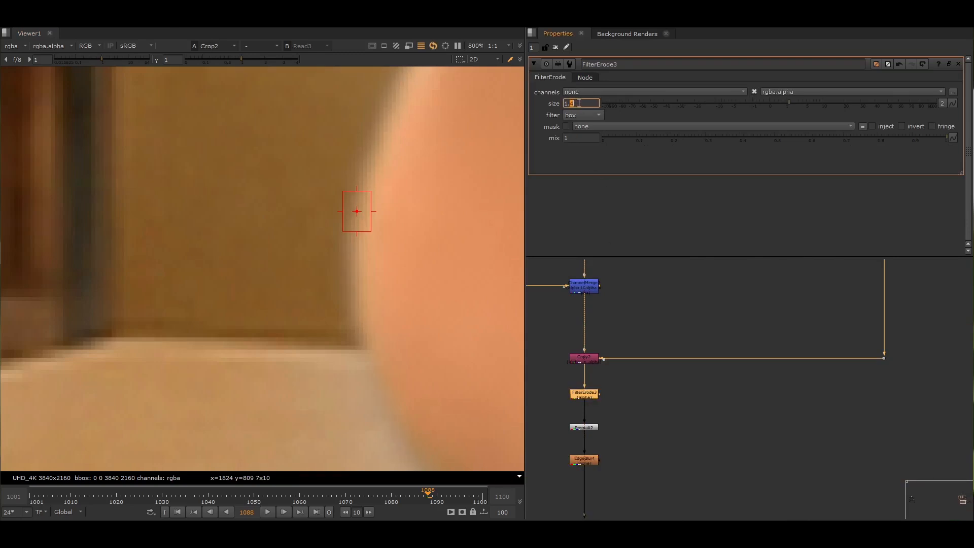
key("Down")
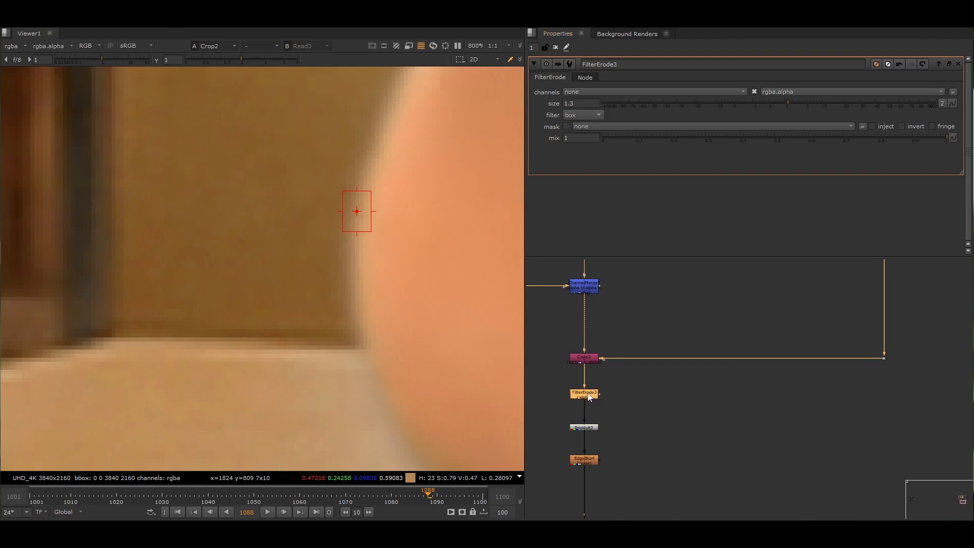
key("d")
key("d")
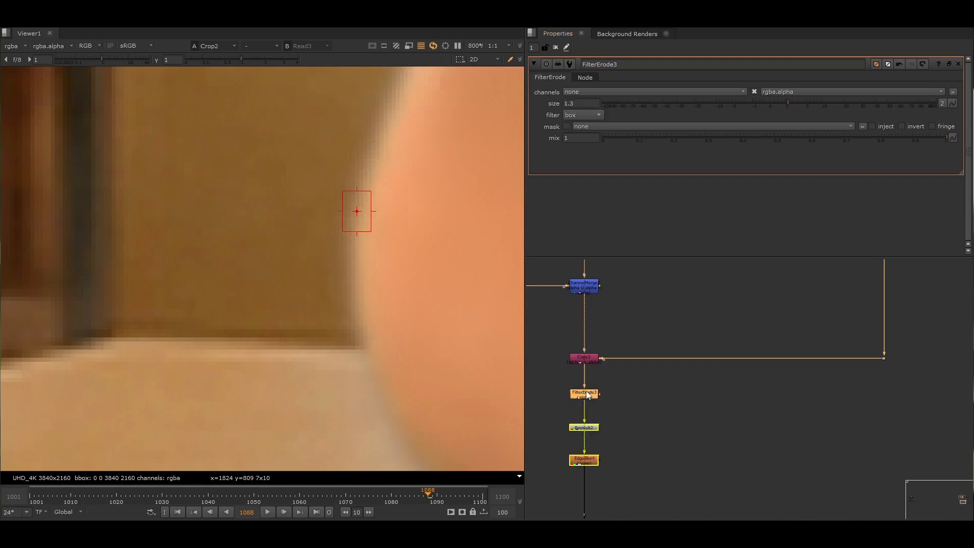
key("Down")
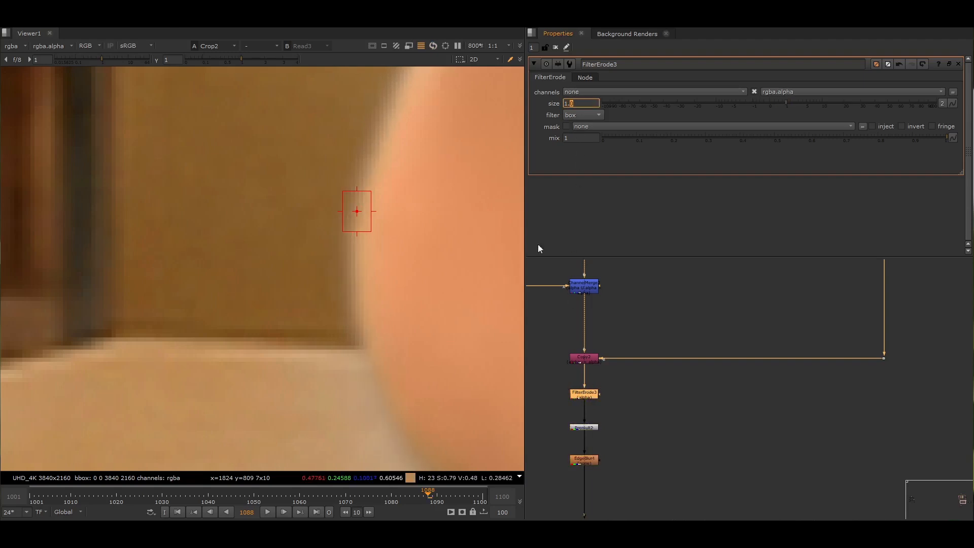
Add a second EdgeBlur node near EdgeBlur4 for treating the subject's hair.
scroll(405, 217, "down", 10)
scroll(405, 217, "up", 4)
scroll(604, 404, "up", 2)
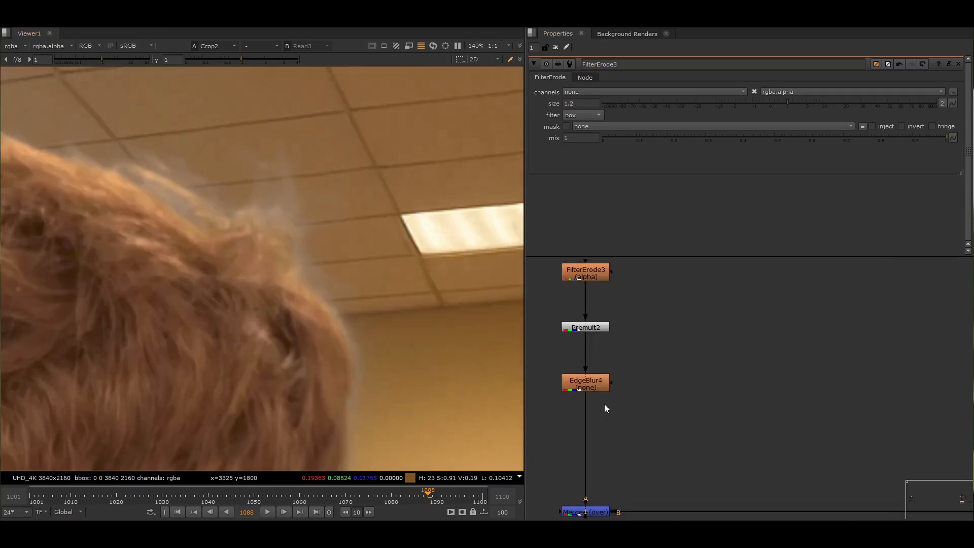
scroll(652, 408, "down", 2)
key("Tab")
type("ED")
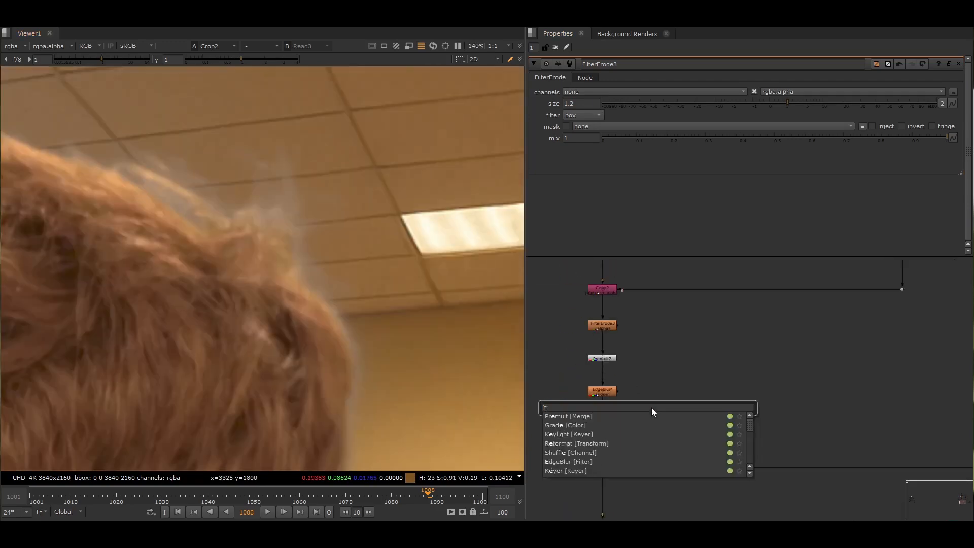
left_click(569, 417)
scroll(641, 418, "down", 3)
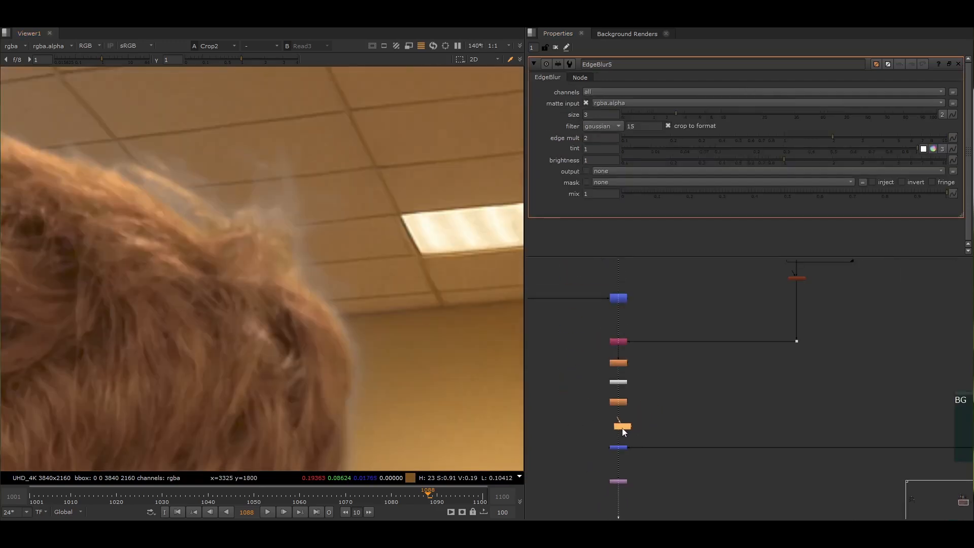
Insert the new EdgeBlur5 node into the pipe between EdgeBlur4 and the background merge.
left_click_drag(621, 424, 641, 426)
scroll(629, 433, "up", 2)
middle_click_drag(629, 432, 626, 323)
scroll(626, 323, "down", 2)
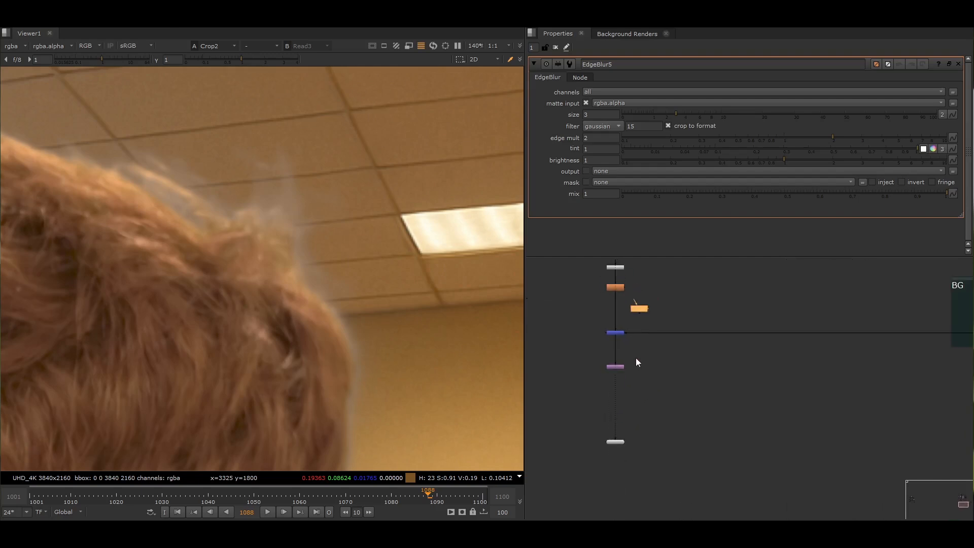
left_click_drag(616, 352, 645, 345)
scroll(646, 345, "up", 2)
left_click_drag(640, 307, 602, 306)
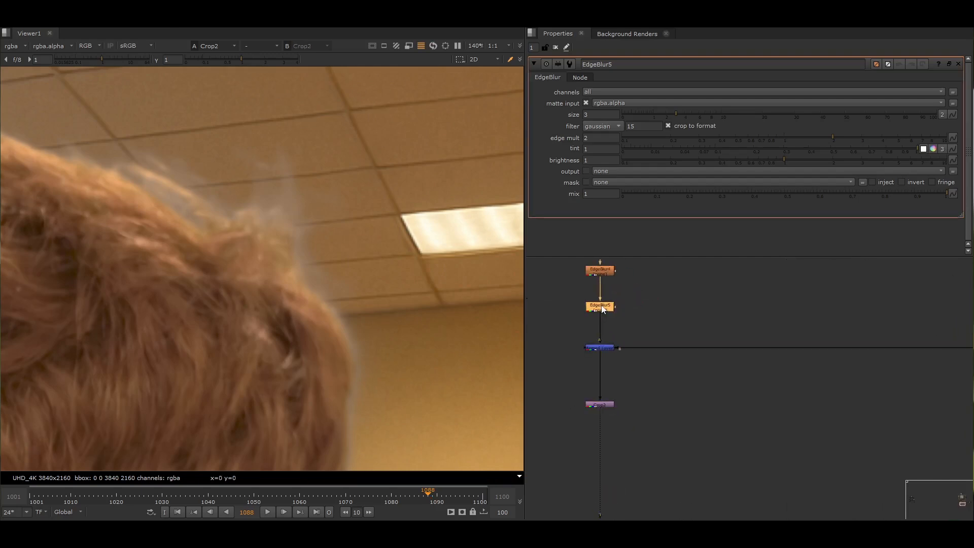
Copy the Roto and Blur pair beside the gray backdrop and paste the duplicates next to EdgeBlur5.
scroll(638, 393, "down", 4)
scroll(607, 297, "up", 5)
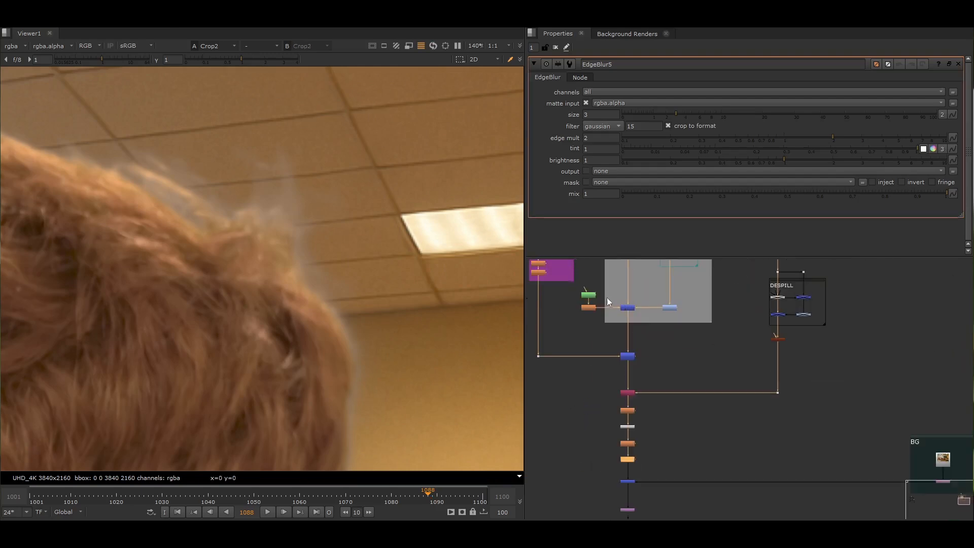
left_click_drag(595, 284, 544, 332)
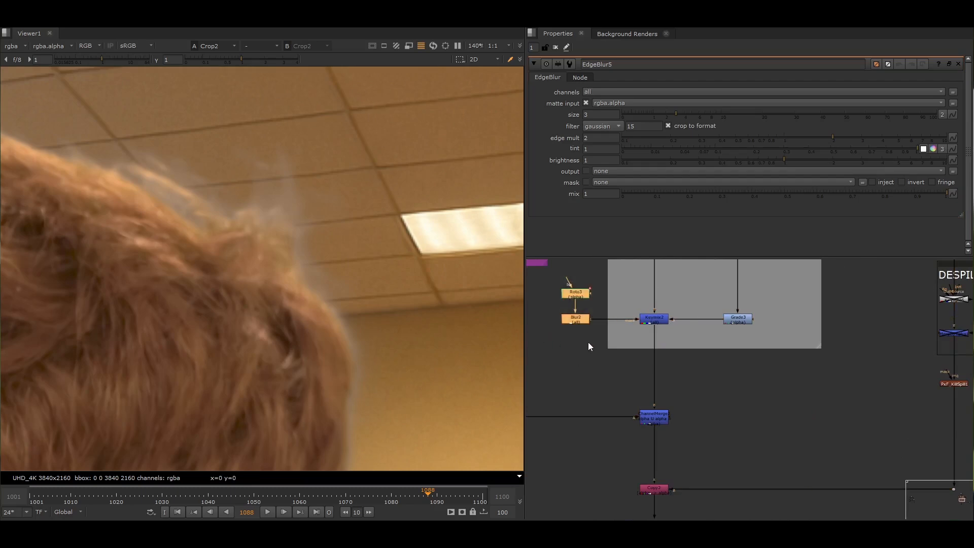
scroll(591, 346, "down", 4)
scroll(615, 410, "up", 5)
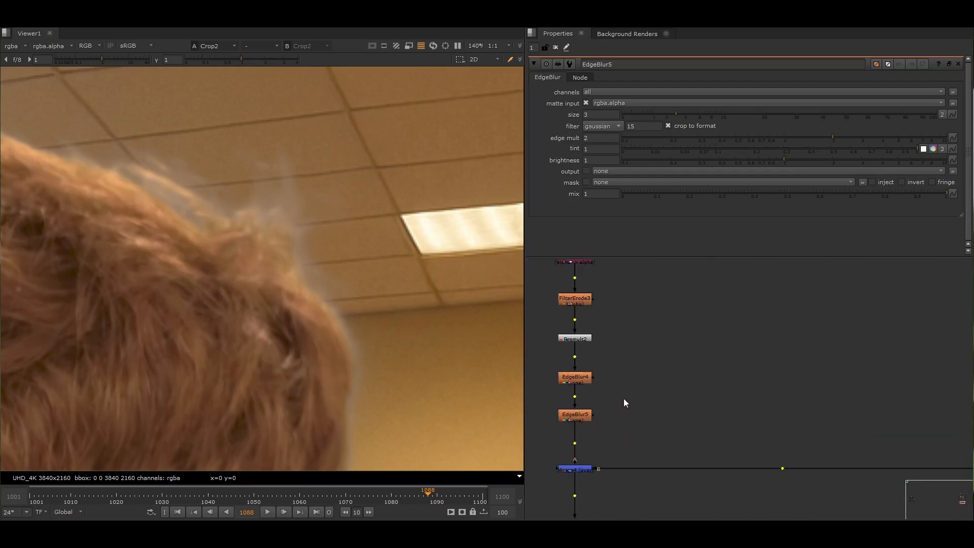
key("ctrl+v")
scroll(364, 245, "down", 2)
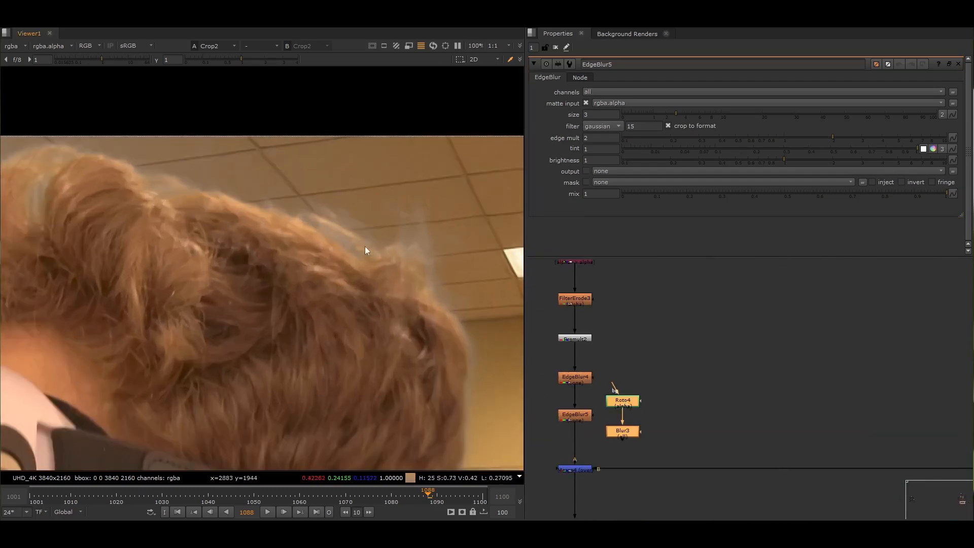
Examine the composite's edges up close around the hair, head strap and clothing.
scroll(348, 246, "down", 6)
scroll(235, 348, "up", 8)
scroll(235, 348, "down", 7)
middle_click_drag(421, 432, 265, 316)
scroll(266, 315, "up", 8)
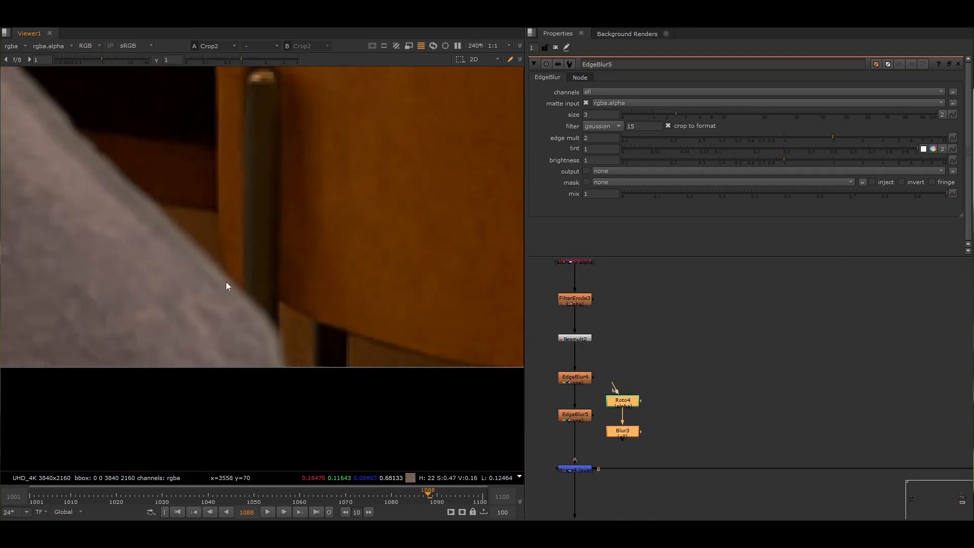
scroll(226, 282, "down", 4)
middle_click_drag(173, 216, 302, 439)
scroll(300, 436, "down", 5)
scroll(207, 259, "up", 4)
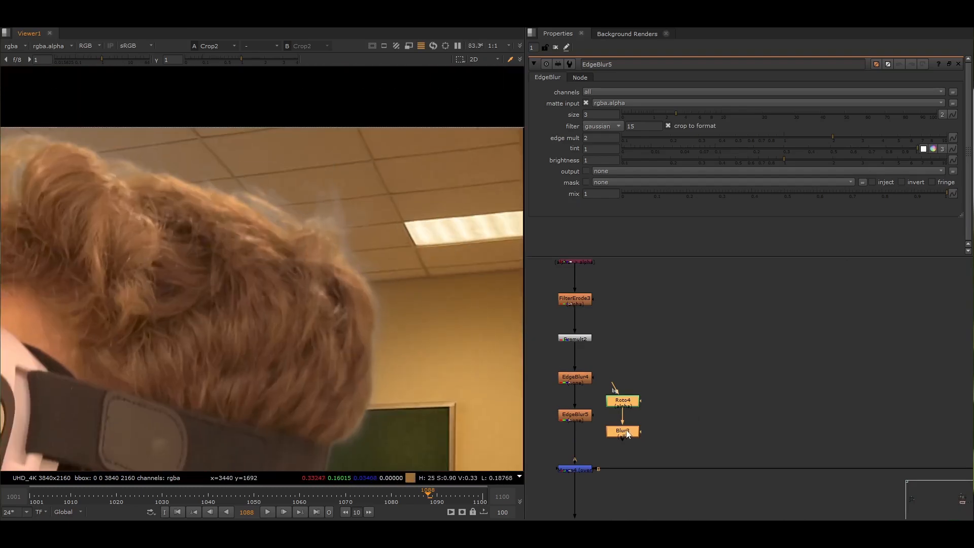
Place the Roto4 and Blur3 nodes beside EdgeBlur5 and connect Blur3 to its mask input.
left_click_drag(627, 435, 659, 424)
left_click(589, 420)
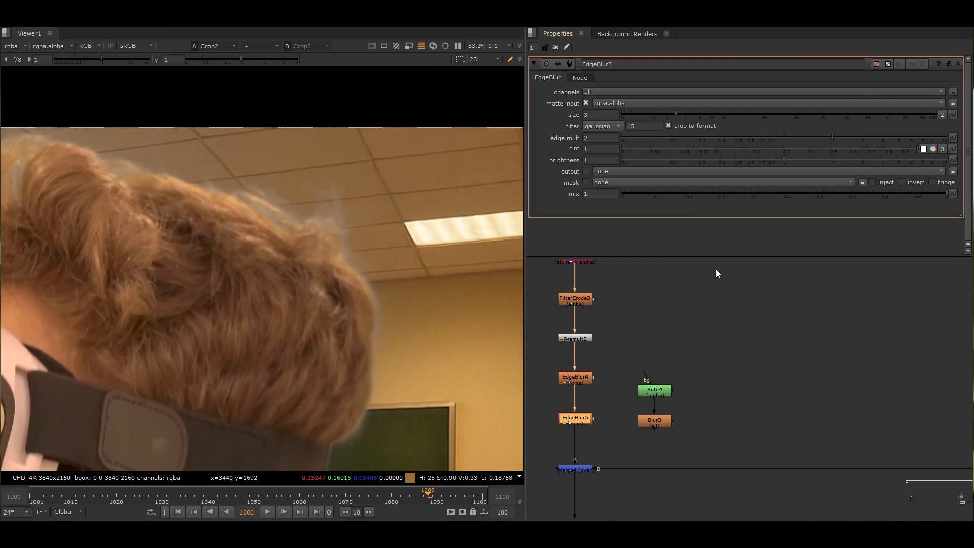
left_click_drag(746, 429, 891, 336, "shift")
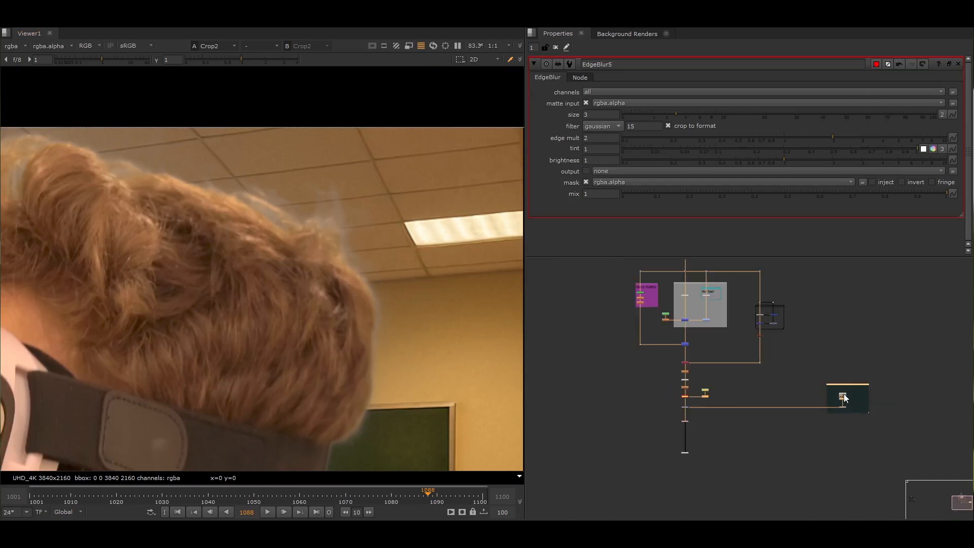
left_click_drag(844, 395, 844, 425)
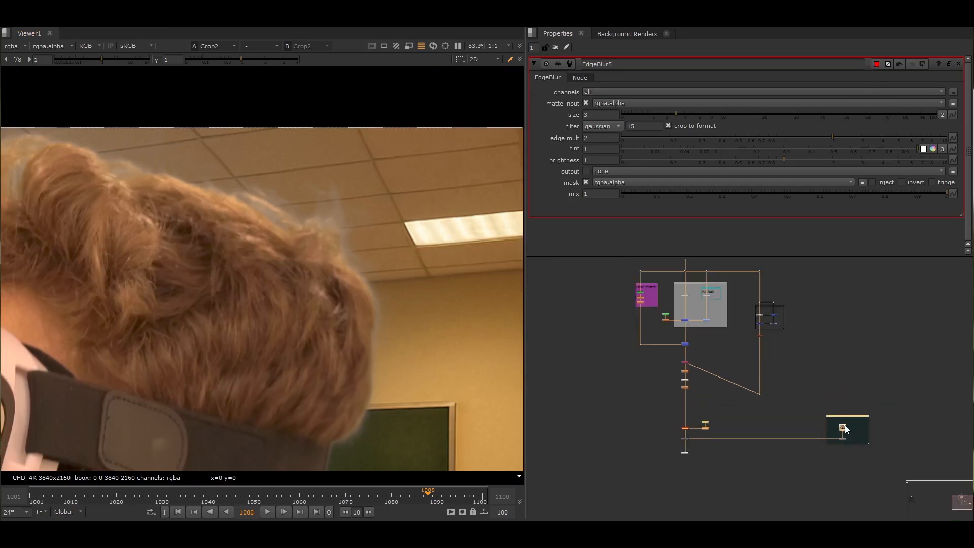
key("ctrl+z")
Move the EdgeBlur nodes, their roto mask branch, the merge and the BG group down to make room below the Premult.
left_click_drag(696, 416, 708, 403)
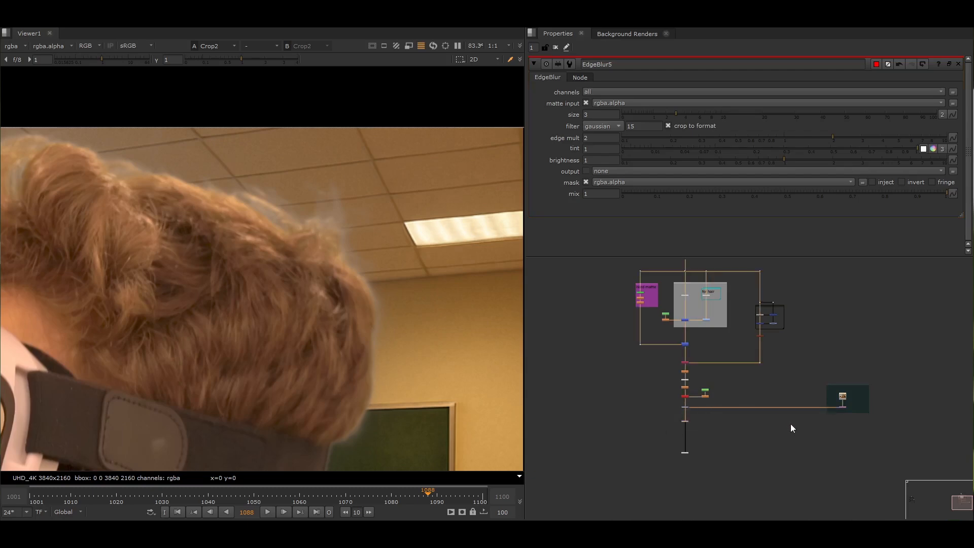
scroll(731, 404, "up", 4)
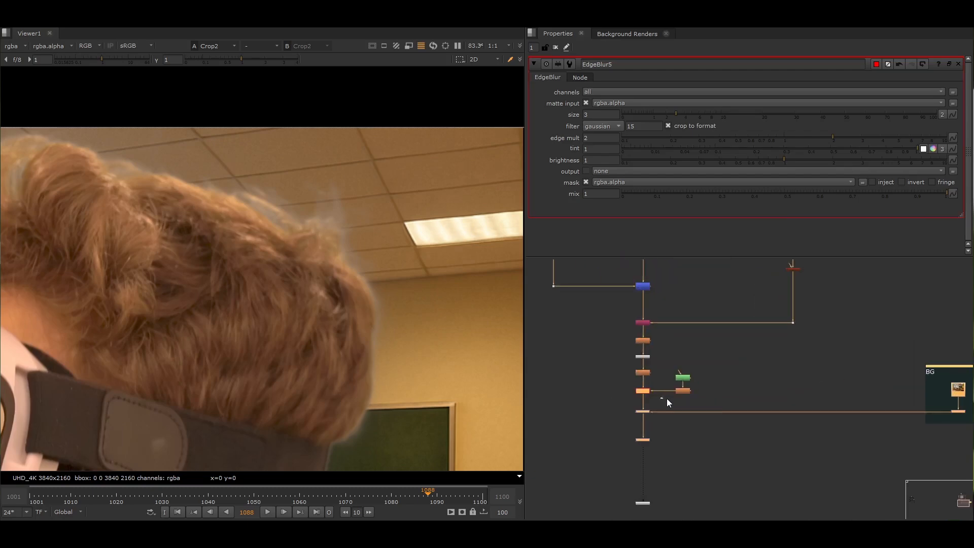
left_click_drag(666, 380, 667, 380)
scroll(667, 381, "down", 4)
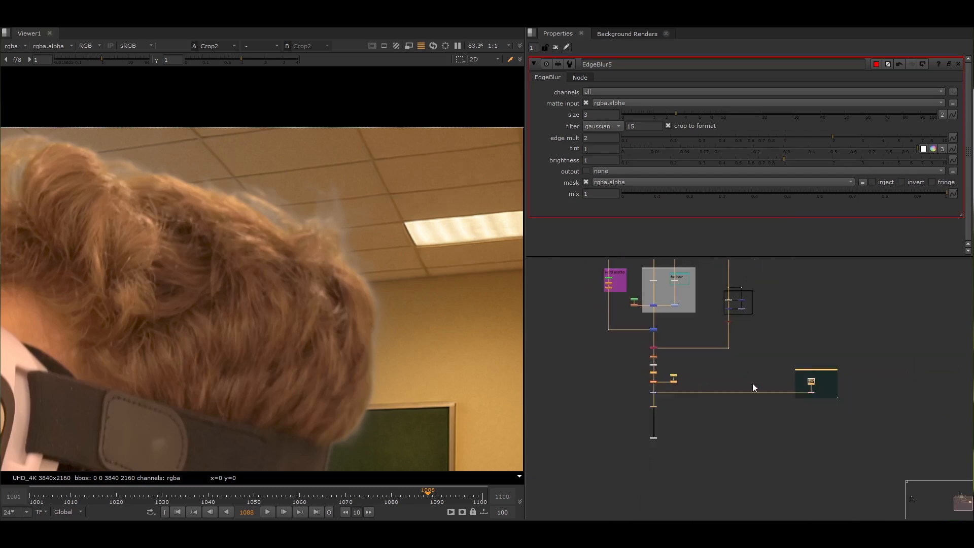
left_click_drag(811, 382, 812, 404)
left_click(687, 447)
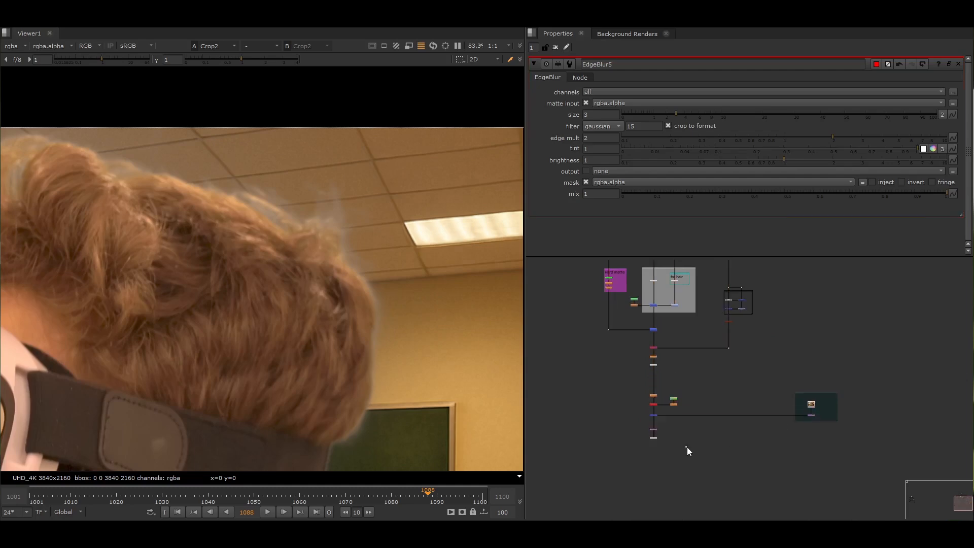
Move the last two nodes below the background merge further down to even out the spacing.
scroll(658, 438, "up", 4)
left_click(652, 435)
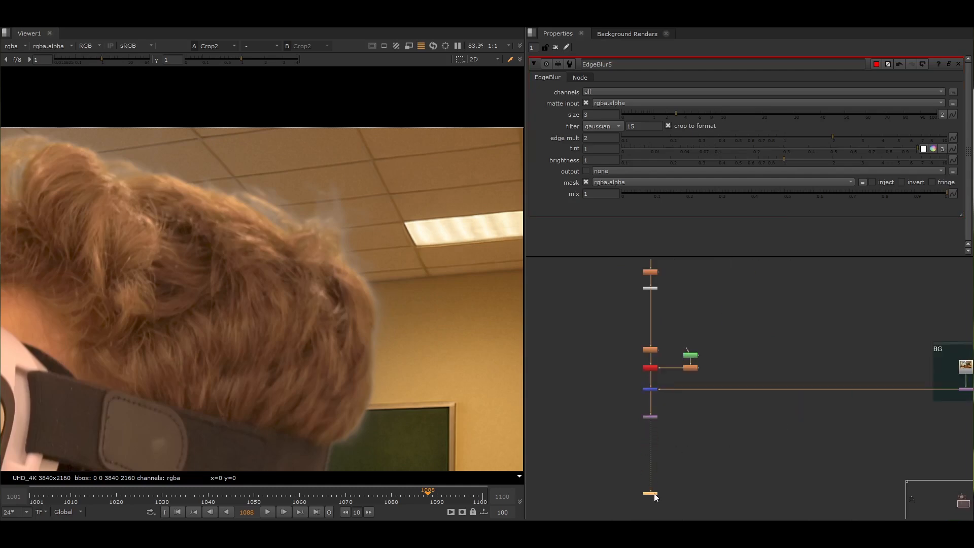
scroll(653, 434, "up", 3)
left_click_drag(652, 446, 653, 437)
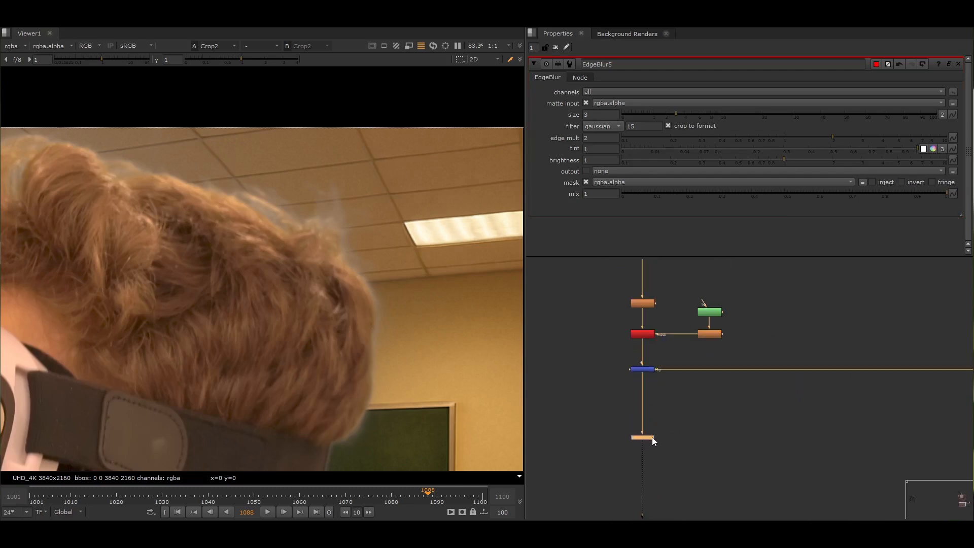
Shift EdgeBlur4 slightly up and move the Roto4 and Blur3 mask nodes further away from the main pipe.
middle_click_drag(689, 369, 633, 467)
scroll(633, 422, "up", 4)
left_click(600, 410)
scroll(574, 390, "down", 3)
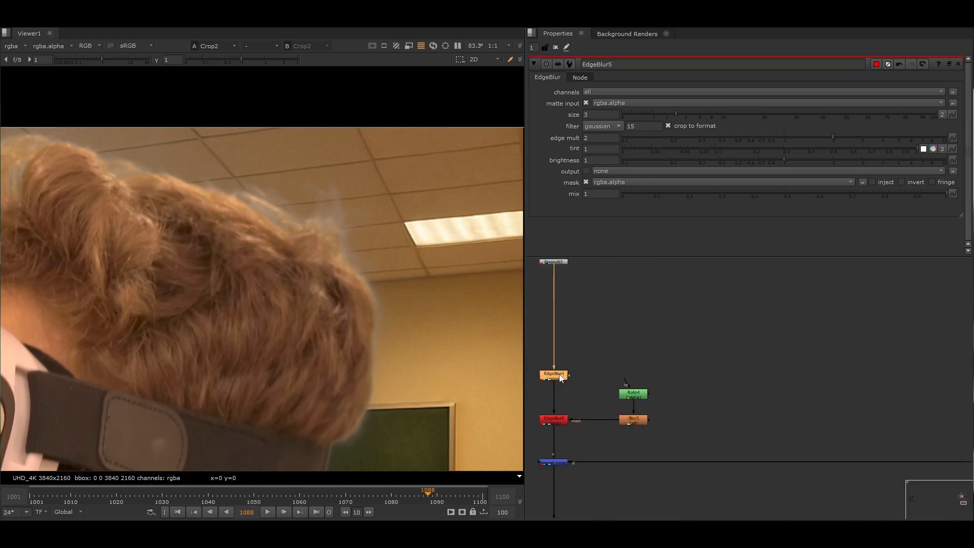
left_click_drag(613, 385, 708, 445)
left_click_drag(644, 425, 671, 424)
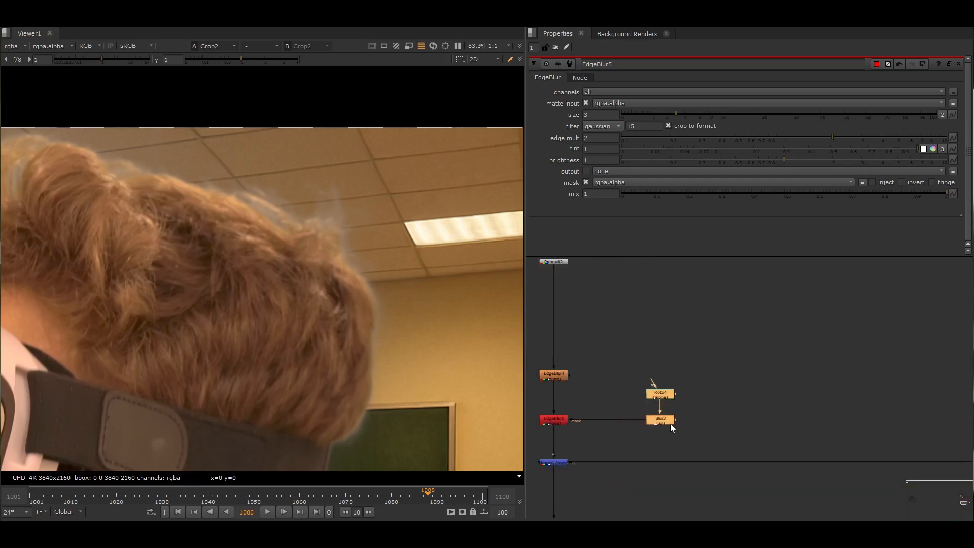
Create a backdrop around the Roto4 and Blur3 nodes and enlarge it.
key("Tab")
type("backd")
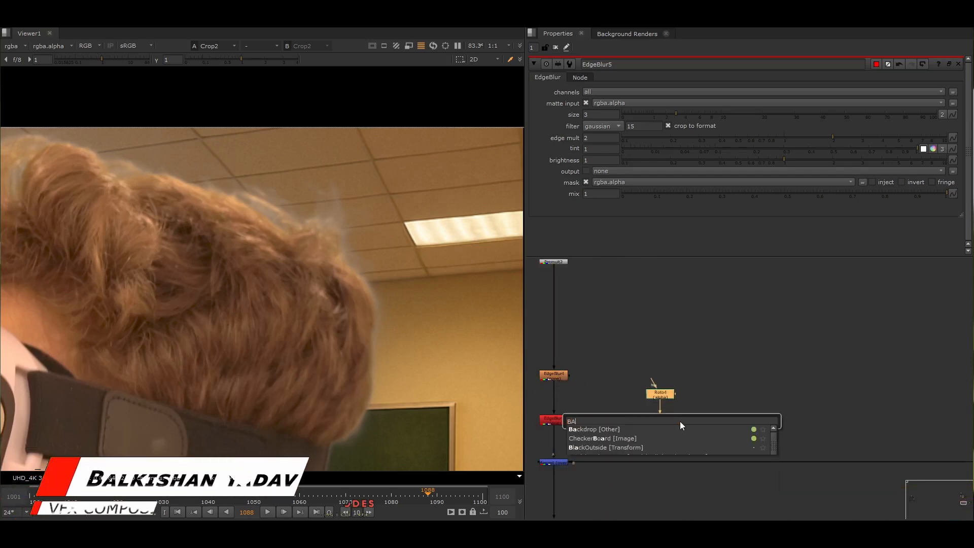
key("Return")
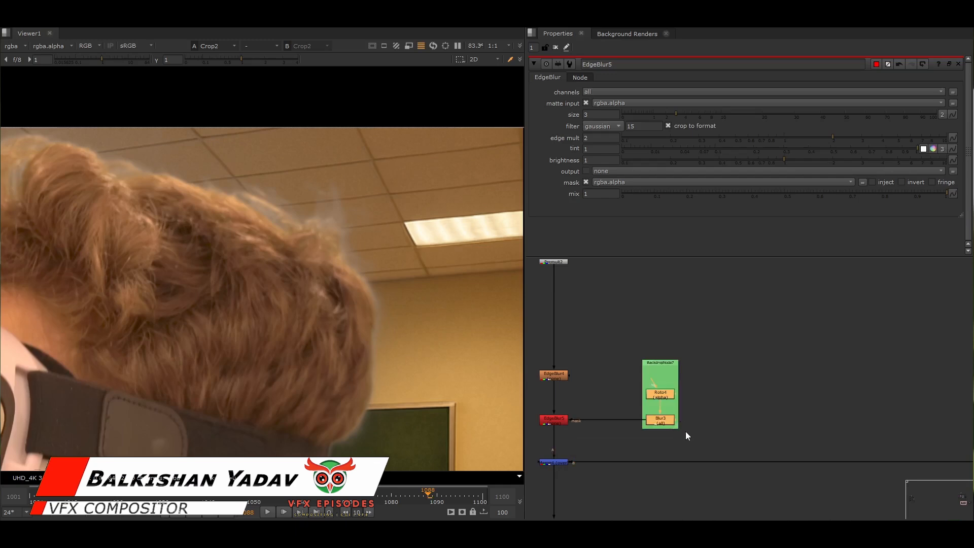
scroll(672, 431, "up", 3)
left_click_drag(678, 429, 763, 436)
scroll(761, 432, "down", 5)
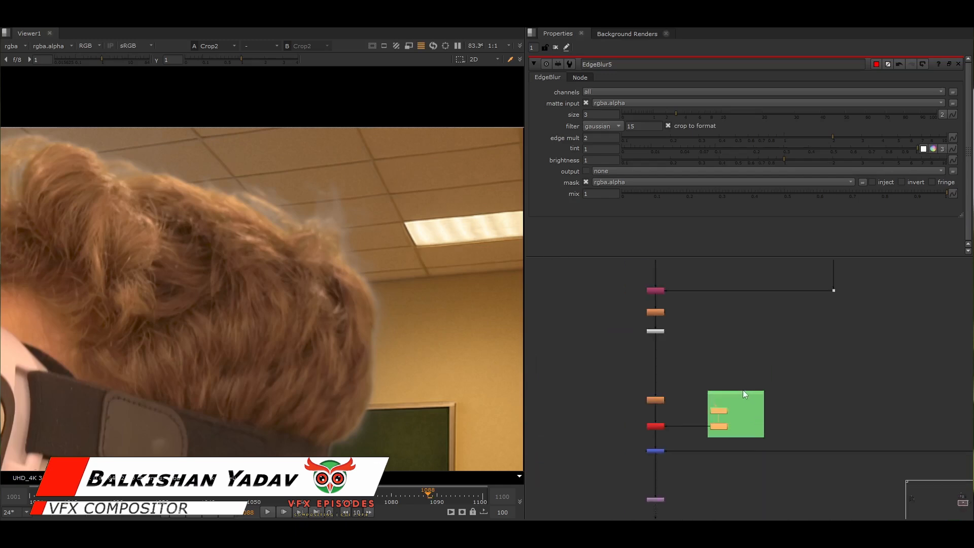
Set the new backdrop's appearance to Border and label it FOR HAIR EDGES.
double_click(736, 393)
left_click(586, 130)
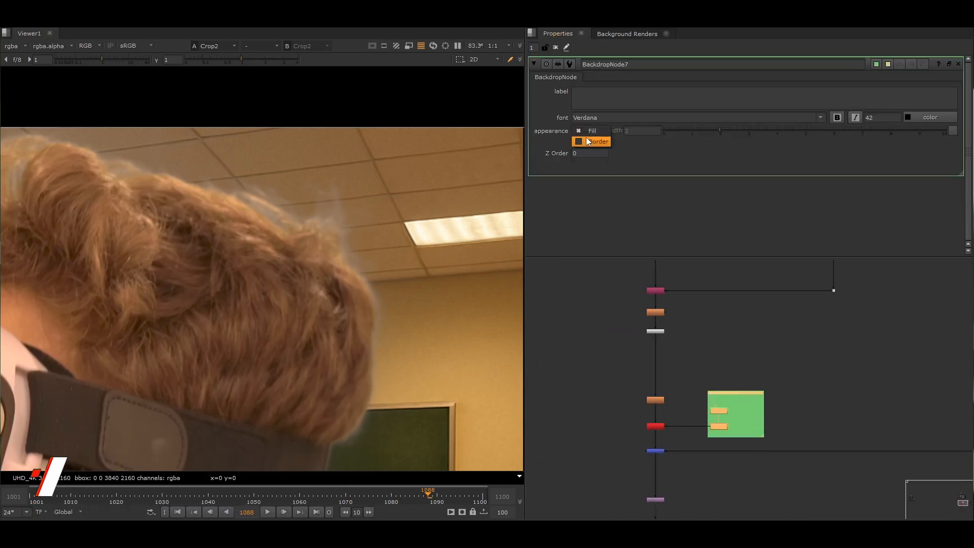
left_click(588, 141)
left_click(613, 108)
type("FOR HAIR E")
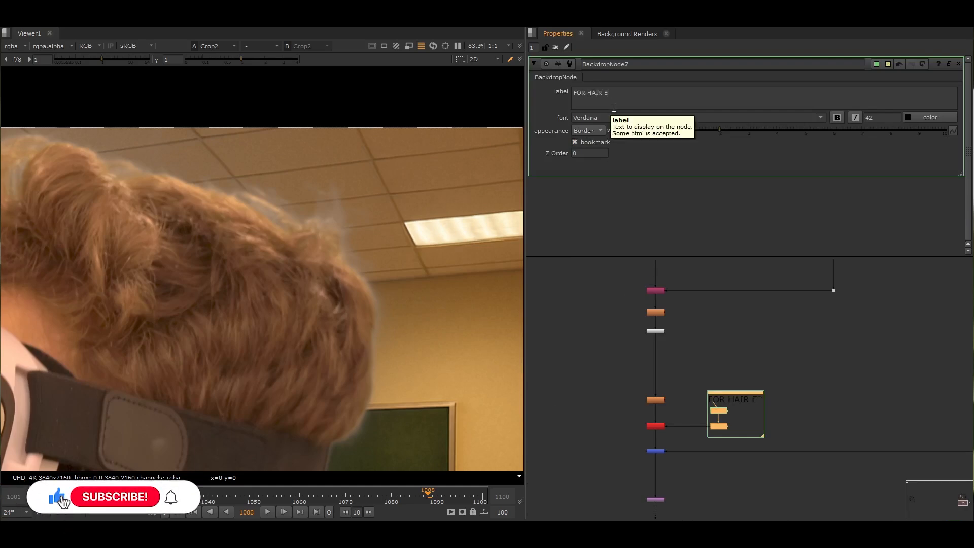
type("DGES")
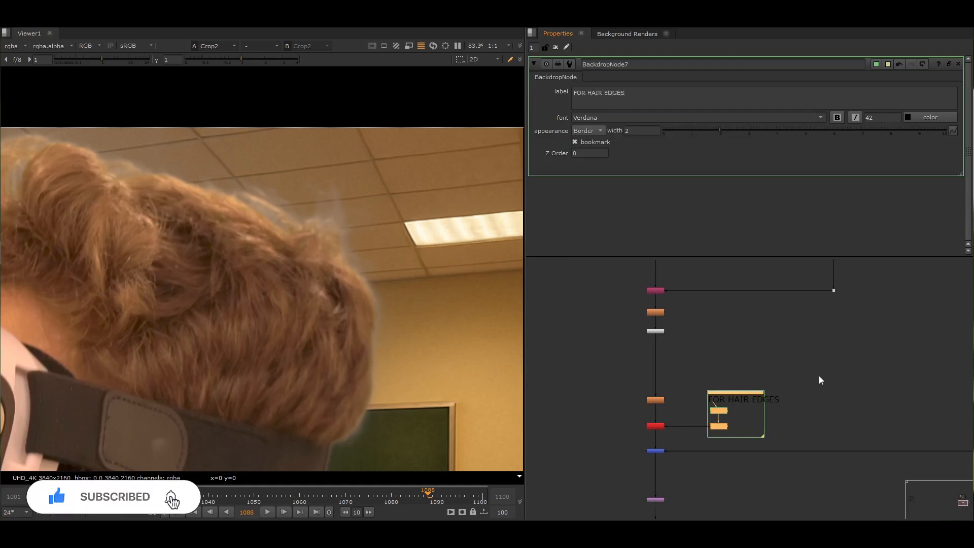
Set EdgeBlur5's size to 3.5 and brightness to 0.92 to refine the hair edges.
left_click(754, 428)
scroll(722, 425, "up", 3)
double_click(589, 428)
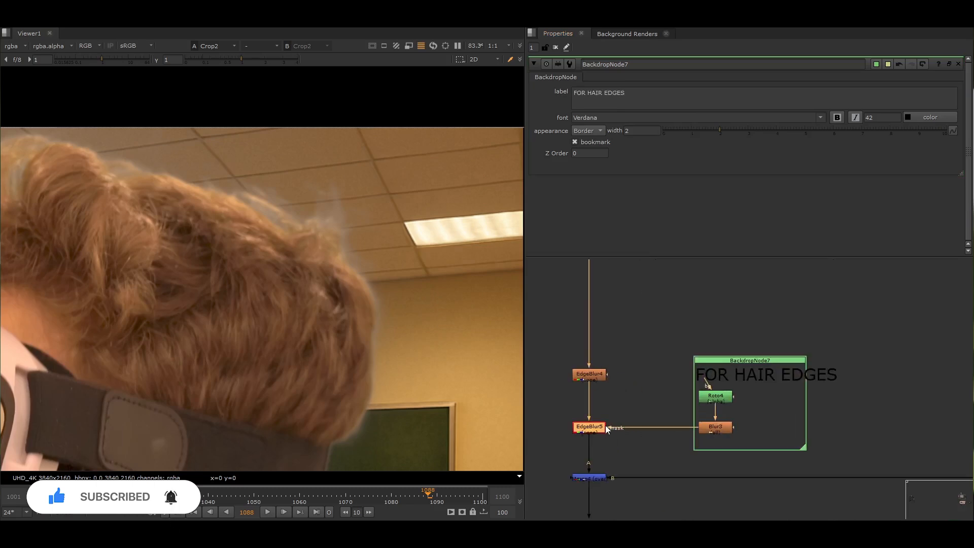
scroll(291, 301, "down", 3)
scroll(386, 272, "up", 2)
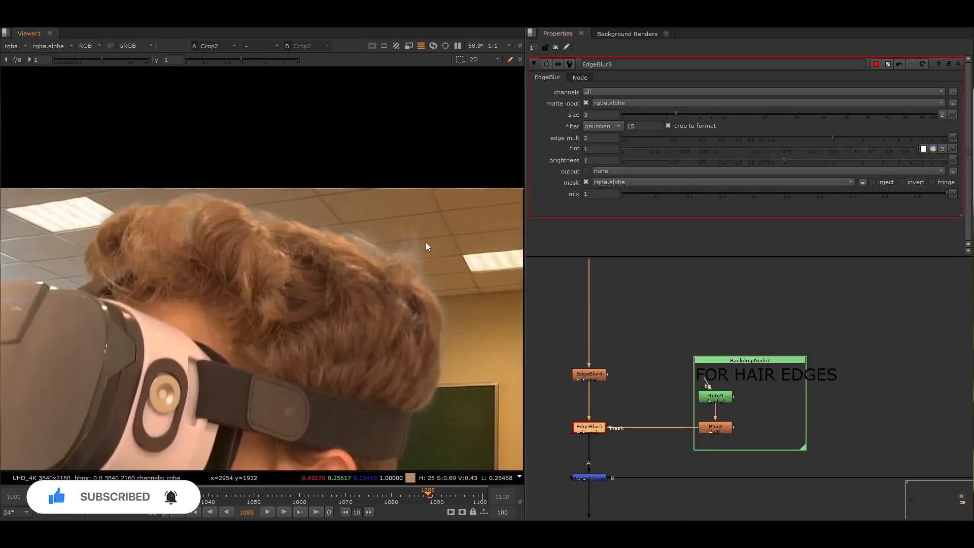
scroll(428, 275, "up", 3)
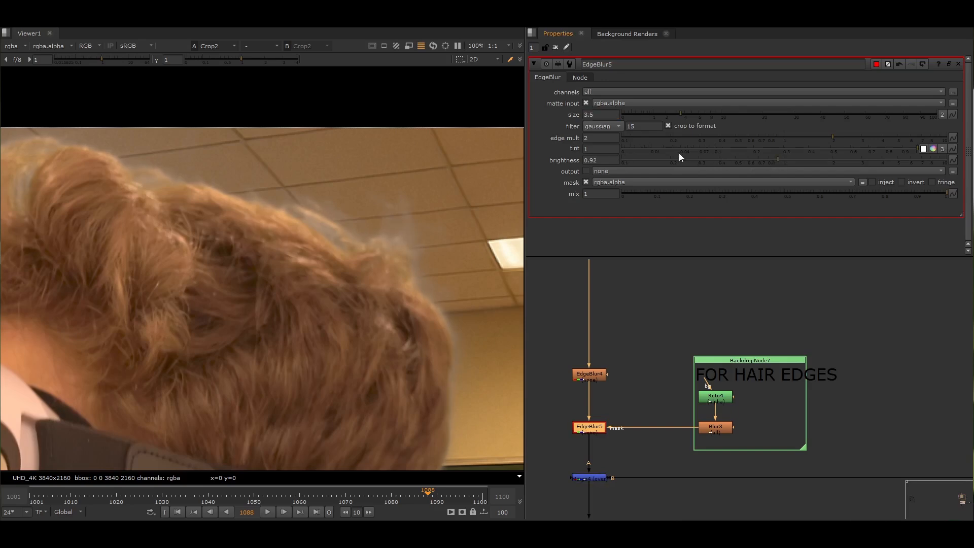
Split EdgeBlur5's tint into separate channels and slightly lower the green and blue values.
left_click(933, 150)
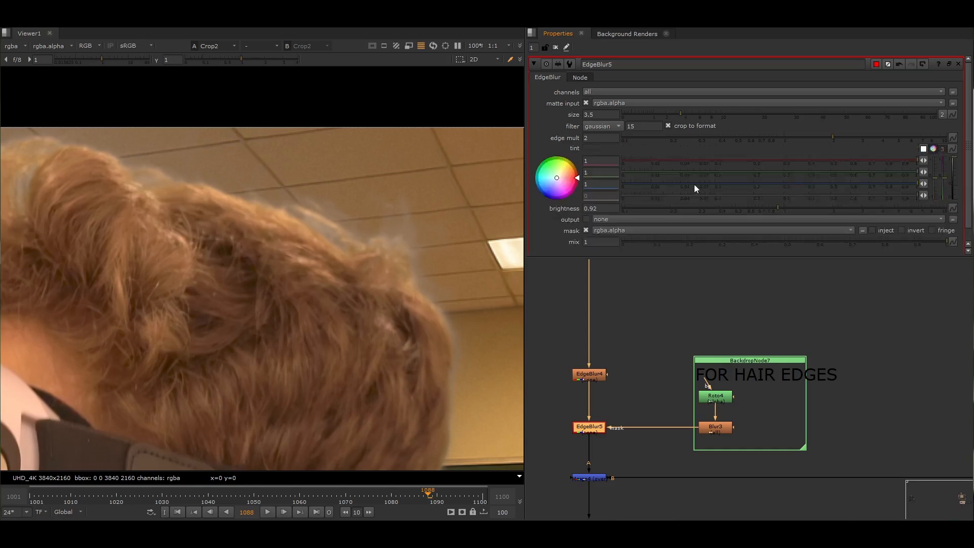
left_click(620, 185)
key("Down")
key("Down")
left_click(615, 173)
key("Down")
key("Down")
left_click(615, 185)
key("Down")
key("Down")
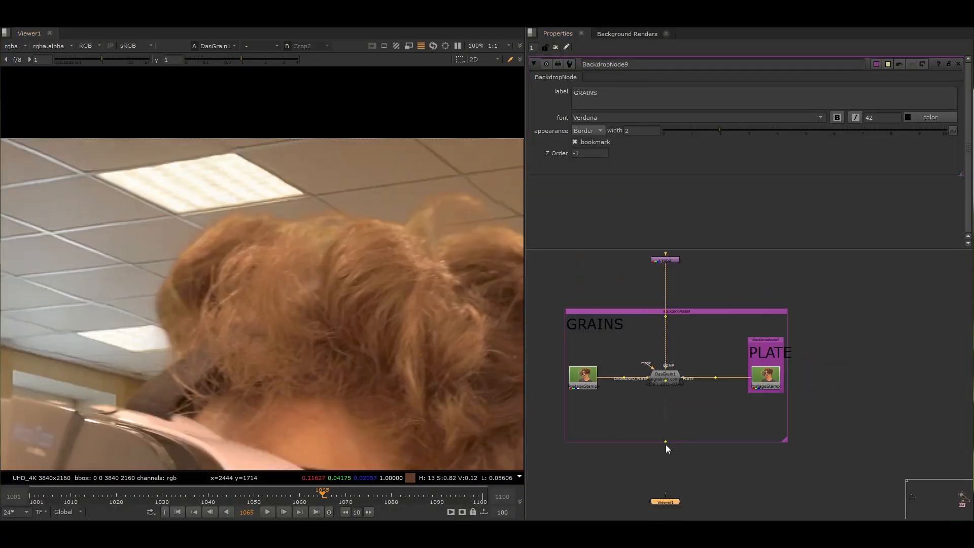
Set EdgeBlur4's brightness to 1.16 and toggle the node off and on to compare the hair edges.
scroll(200, 223, "up", 5)
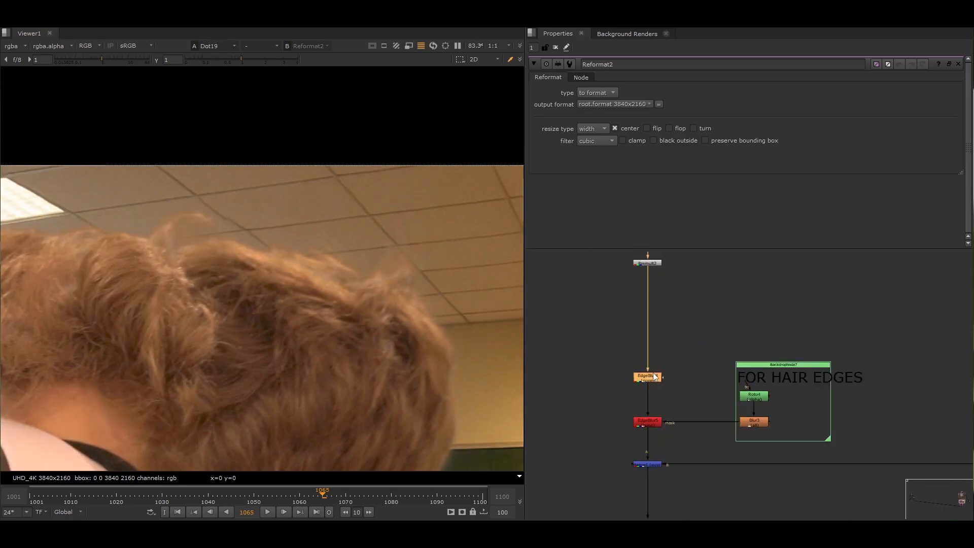
double_click(648, 376)
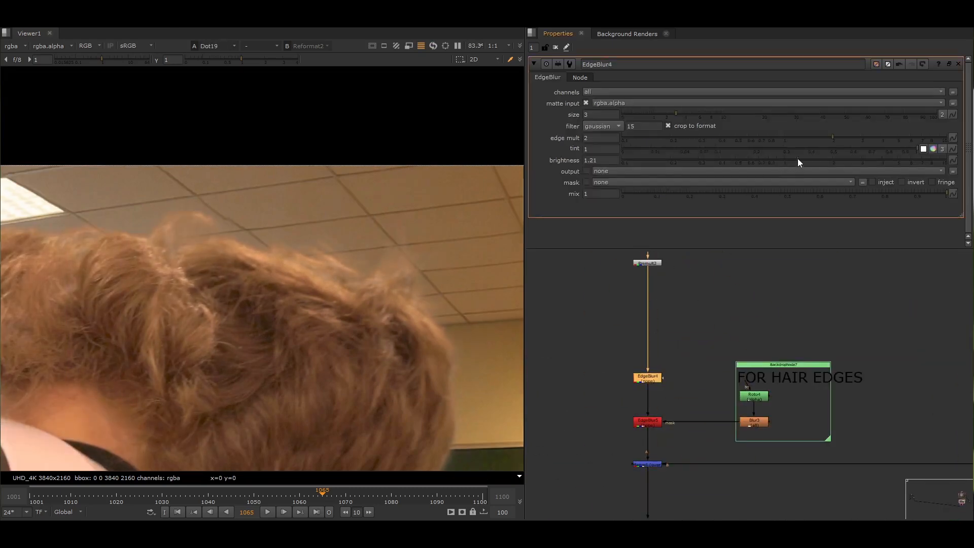
key("ctrl+shift+z")
key("ctrl+shift+z")
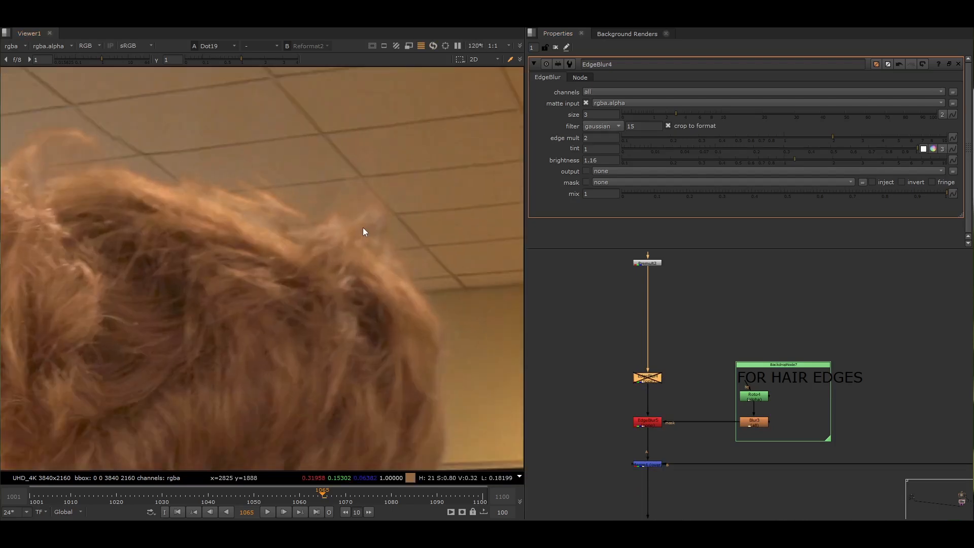
key("d")
Connect the original plate and the final output dot below the GRAINS backdrop to separate viewer inputs for comparison.
scroll(364, 226, "down", 4)
scroll(617, 346, "down", 6)
scroll(662, 440, "up", 3)
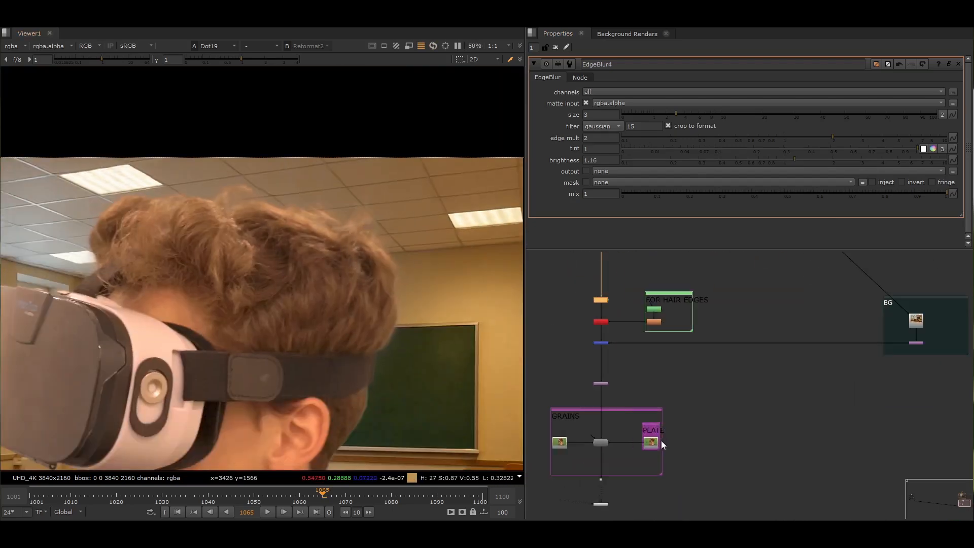
left_click(653, 442)
key("1")
left_click(642, 417)
left_click(601, 479)
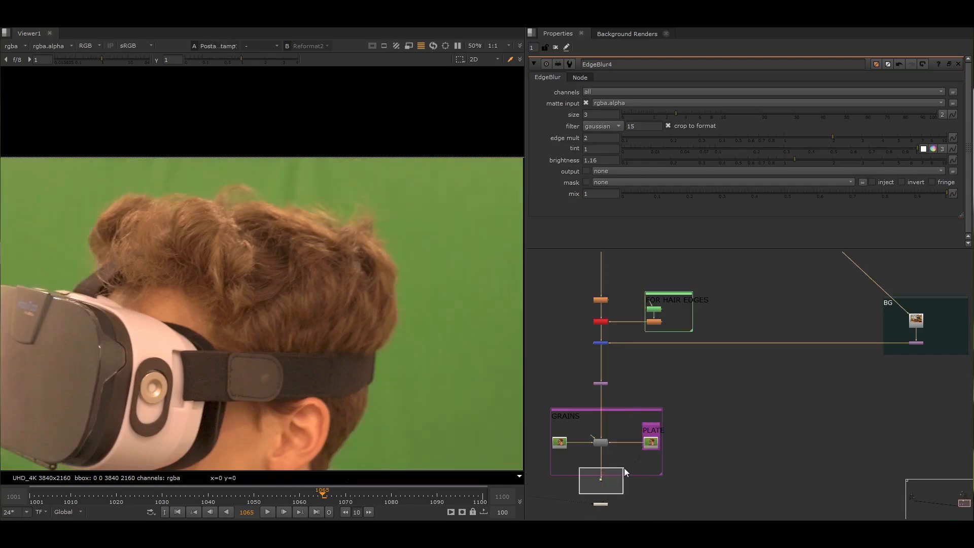
key("1")
key("1")
scroll(222, 193, "up", 4)
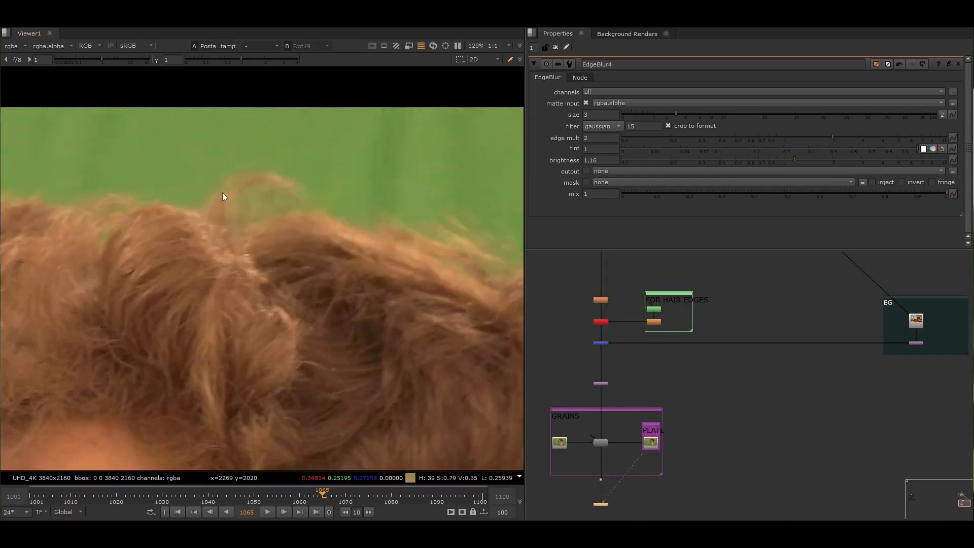
Compare the composite with the original plate along the top and front of the hair.
key("2")
key("1")
key("2")
key("1")
middle_click_drag(120, 228, 331, 224)
key("1")
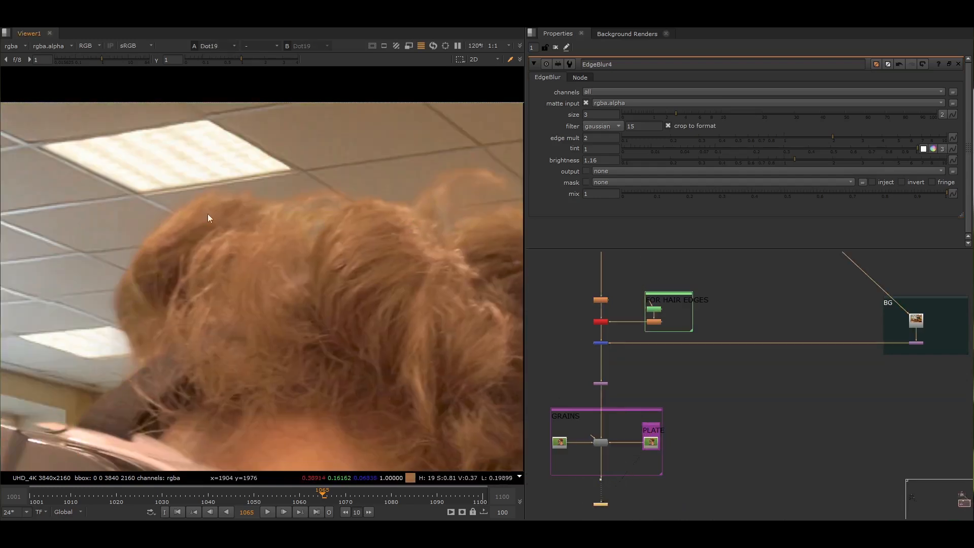
scroll(193, 217, "down", 4)
key("1")
Compare the composite with the original plate along the headset's front edge near the window.
scroll(151, 294, "up", 6)
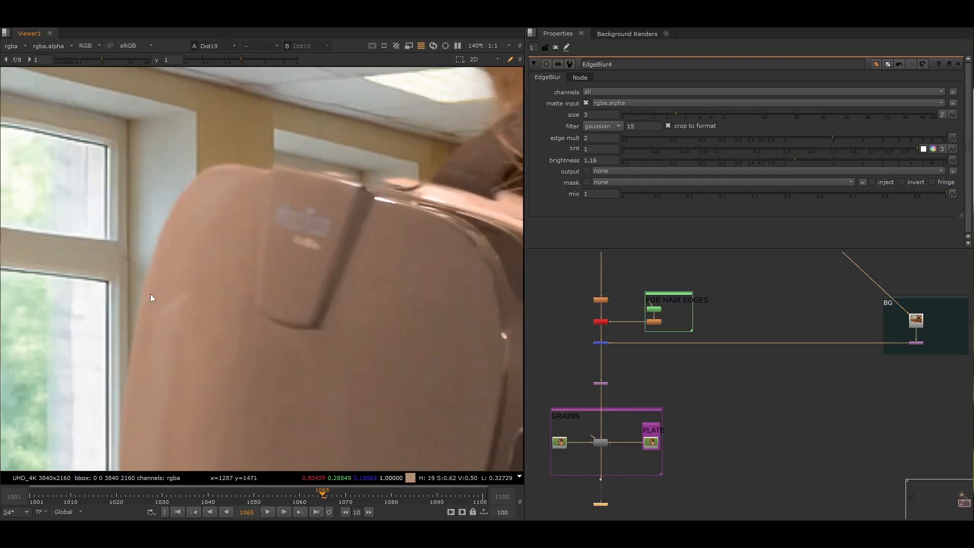
key("2")
key("1")
scroll(138, 274, "up", 2)
key("2")
key("1")
scroll(133, 271, "down", 3)
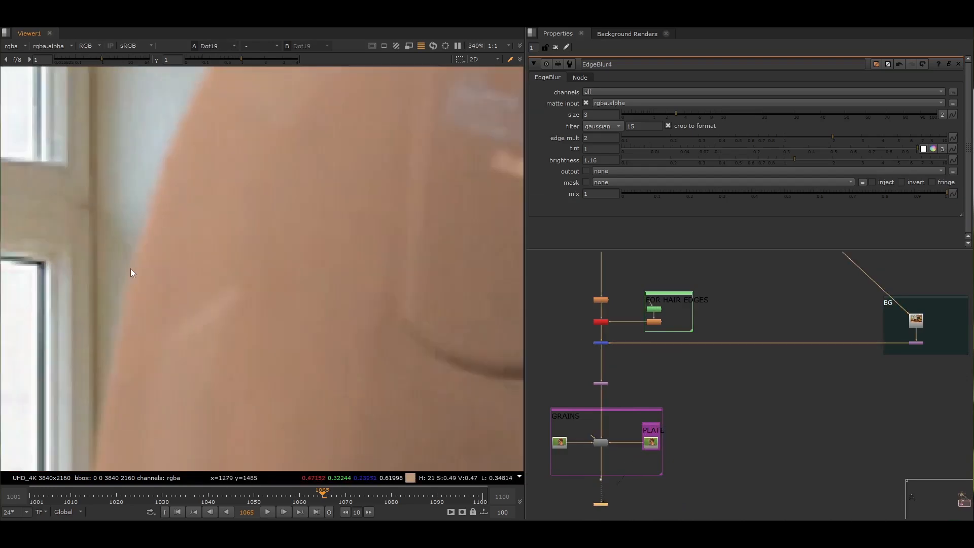
key("2")
key("1")
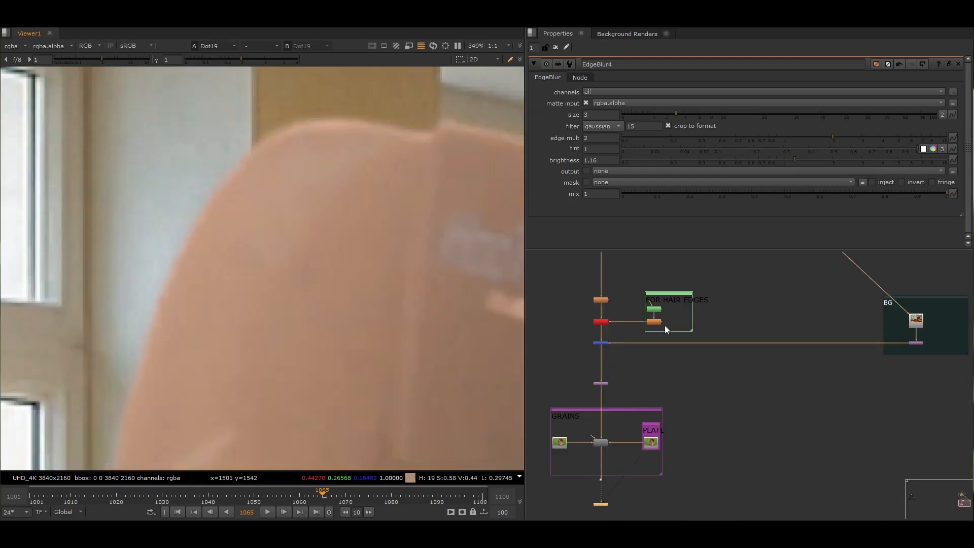
Toggle FilterErode3 off and on to check its effect on the headset edge and the full subject.
middle_click_drag(620, 307, 636, 437)
scroll(623, 349, "up", 3)
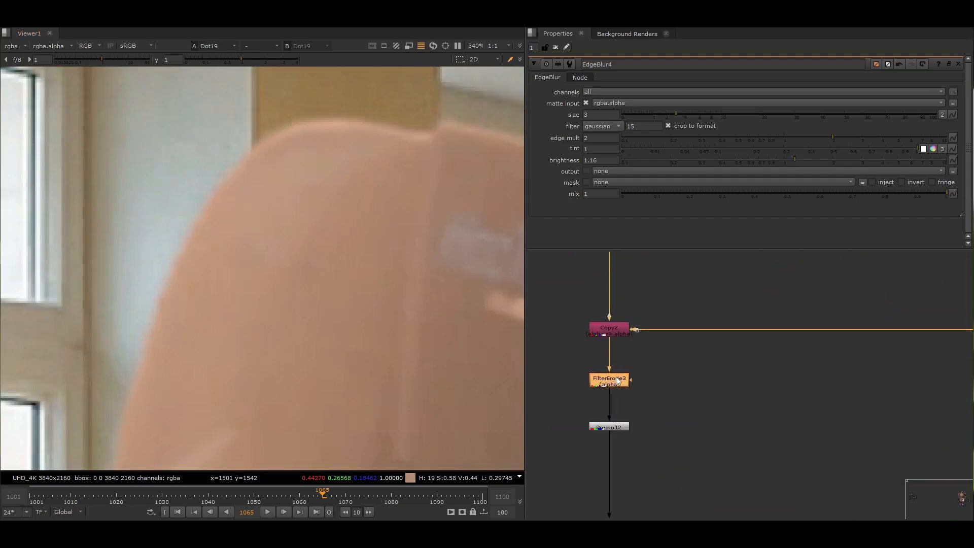
key("d")
key("d")
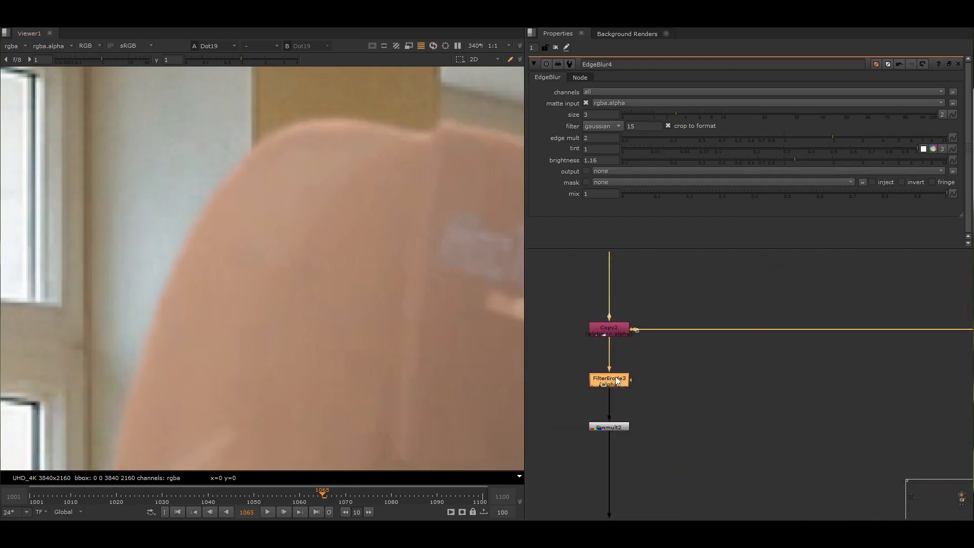
scroll(172, 279, "down", 5)
scroll(98, 197, "down", 3)
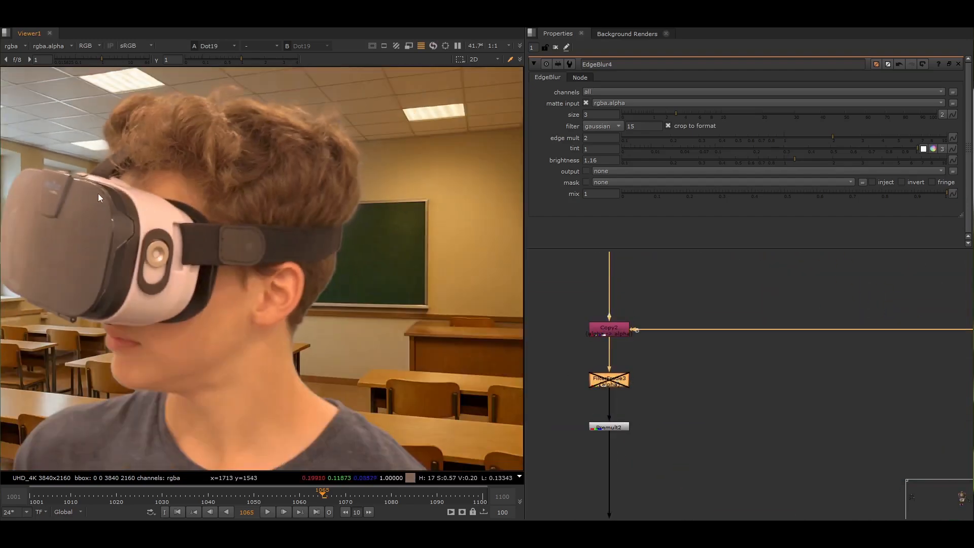
key("d")
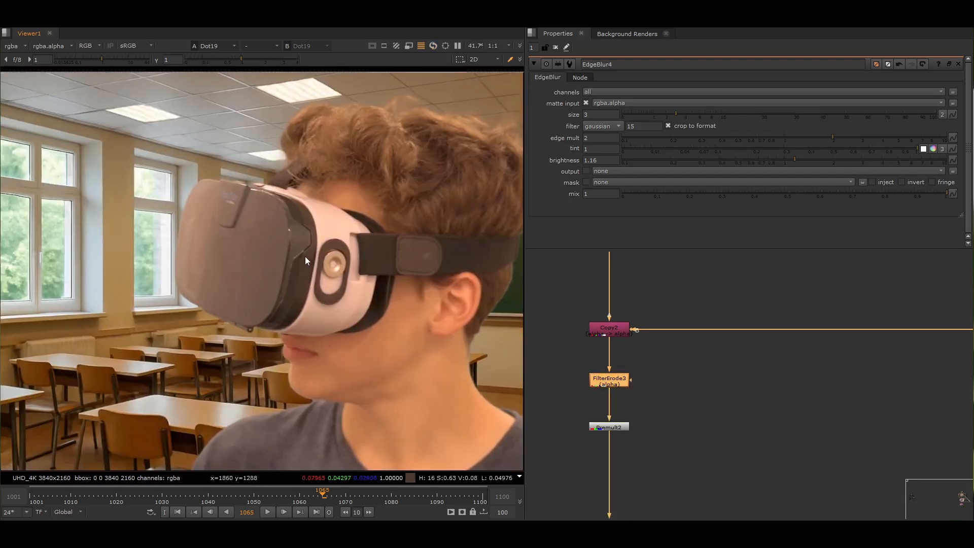
key("d")
Compare the final composite with the plate around the hair and the upper part of the headset.
scroll(306, 257, "down", 2)
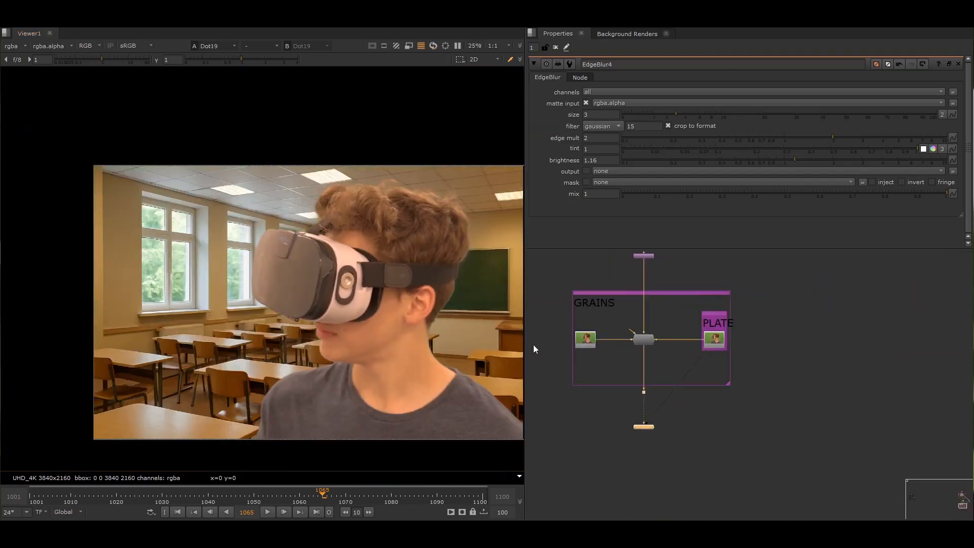
scroll(336, 200, "up", 3)
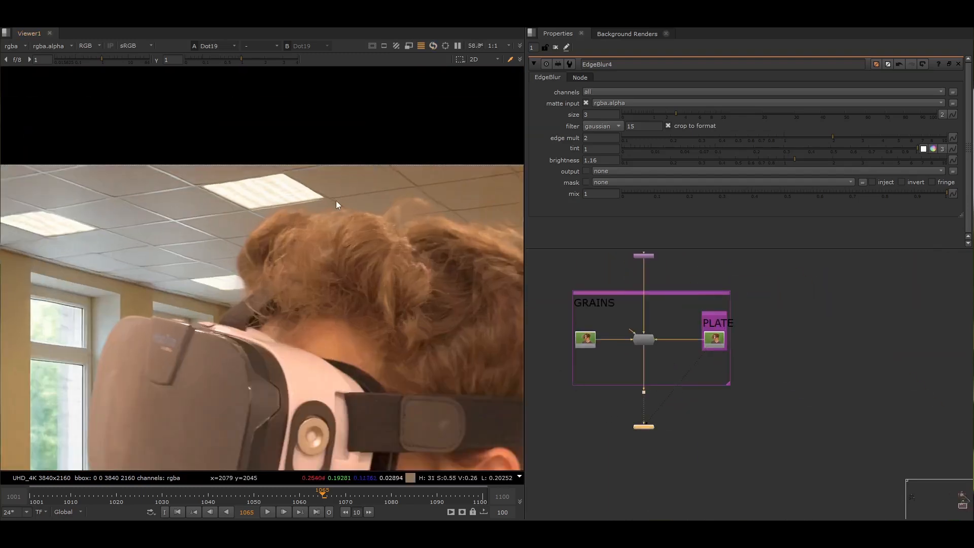
scroll(378, 215, "up", 3)
key("2")
key("1")
scroll(379, 217, "down", 1)
scroll(358, 240, "down", 3)
key("2")
key("1")
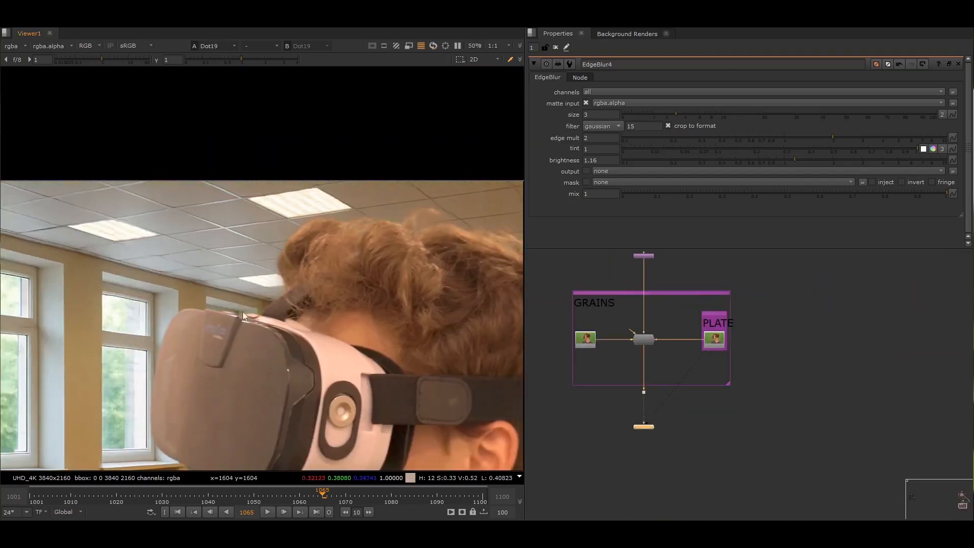
scroll(249, 284, "down", 2)
key("2")
key("1")
Examine the headset's outer contour up close, switching between the composite and the green-screen plate.
scroll(202, 274, "up", 6)
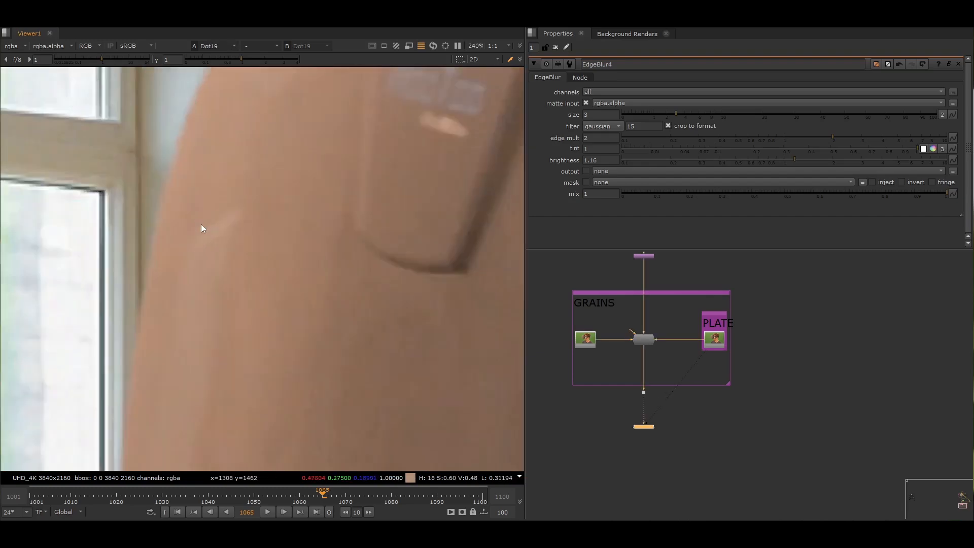
key("2")
scroll(202, 225, "down", 3)
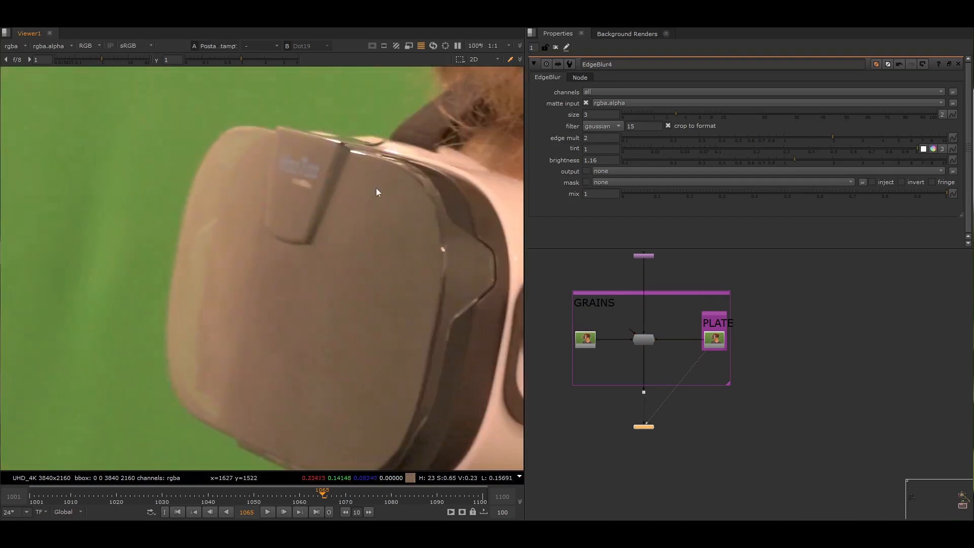
key("1")
scroll(283, 300, "down", 2)
key("2")
key("1")
key("2")
key("1")
scroll(340, 210, "up", 3)
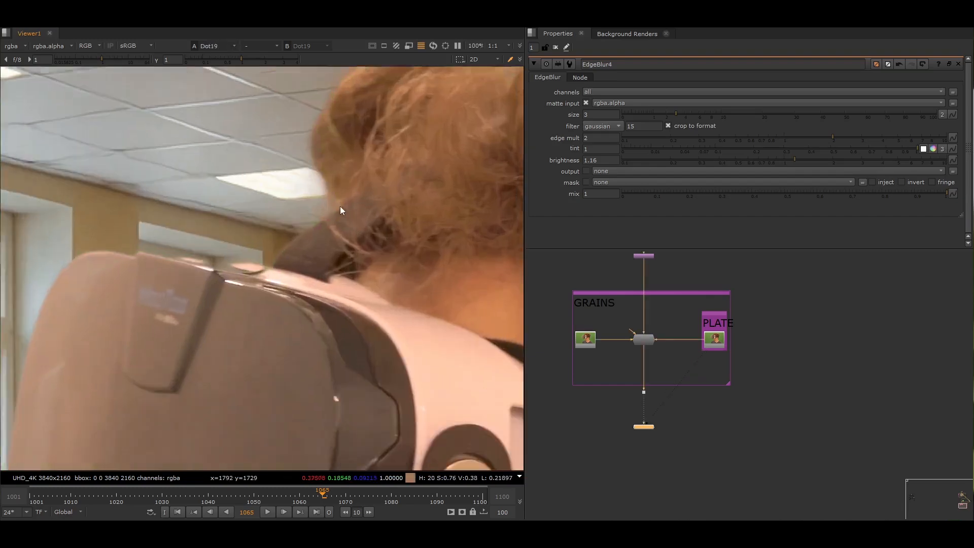
Inspect the head strap and the curls over the forehead and crown against the original plate.
scroll(340, 207, "up", 3)
key("2")
key("1")
key("2")
key("1")
middle_click_drag(337, 206, 226, 363)
scroll(227, 350, "down", 2)
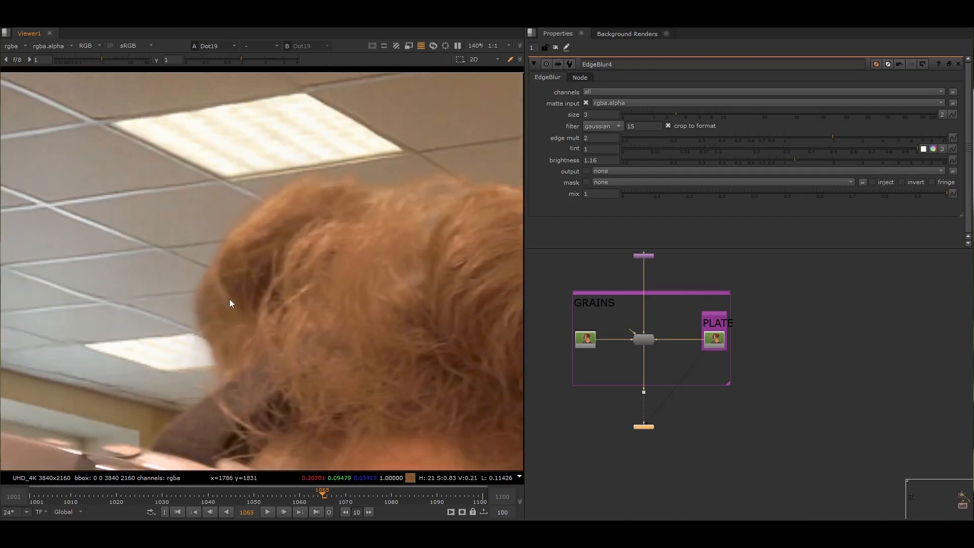
key("2")
key("1")
key("2")
key("1")
middle_click_drag(427, 236, 211, 270)
key("2")
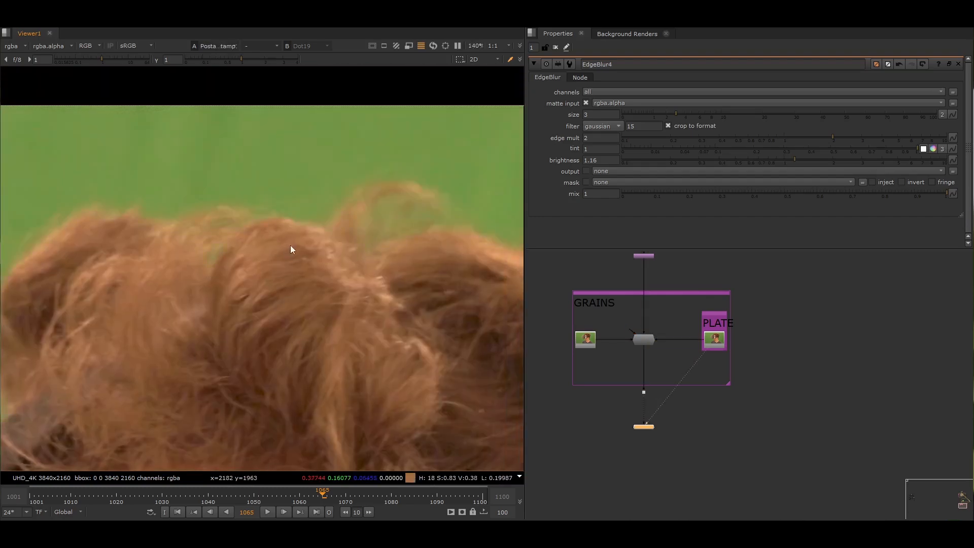
key("1")
scroll(146, 261, "down", 2)
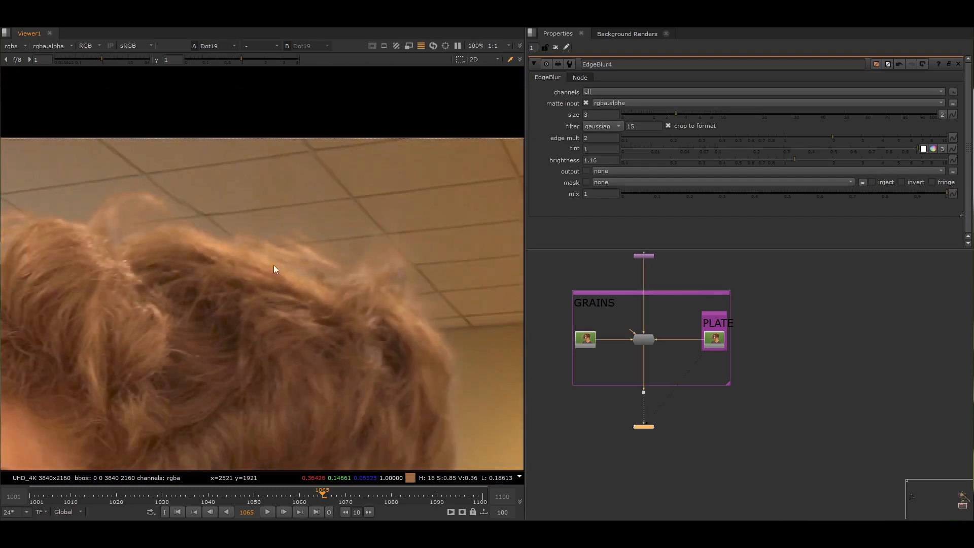
Compare the whole frame of the classroom composite with the green-screen plate.
scroll(314, 274, "down", 6)
scroll(319, 299, "up", 3)
key("2")
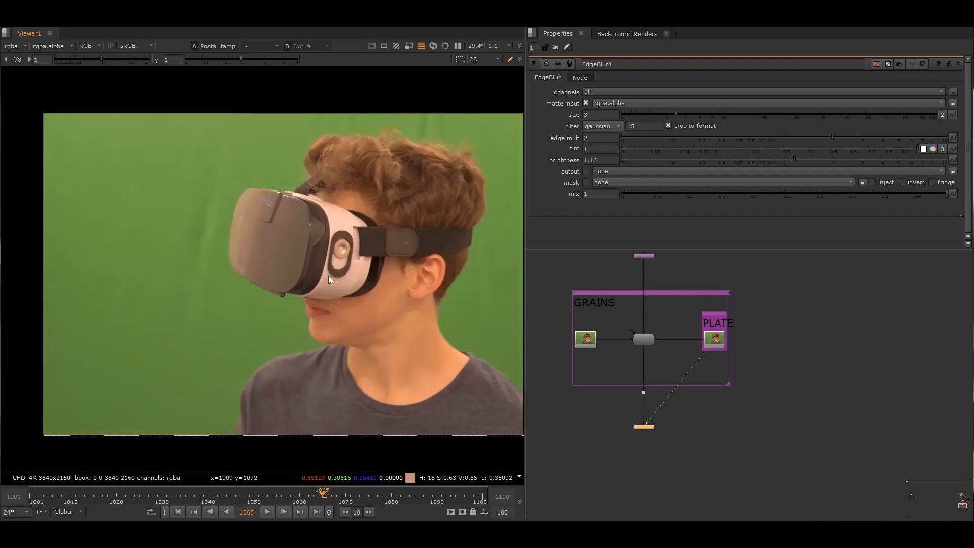
key("1")
middle_click_drag(328, 276, 283, 291)
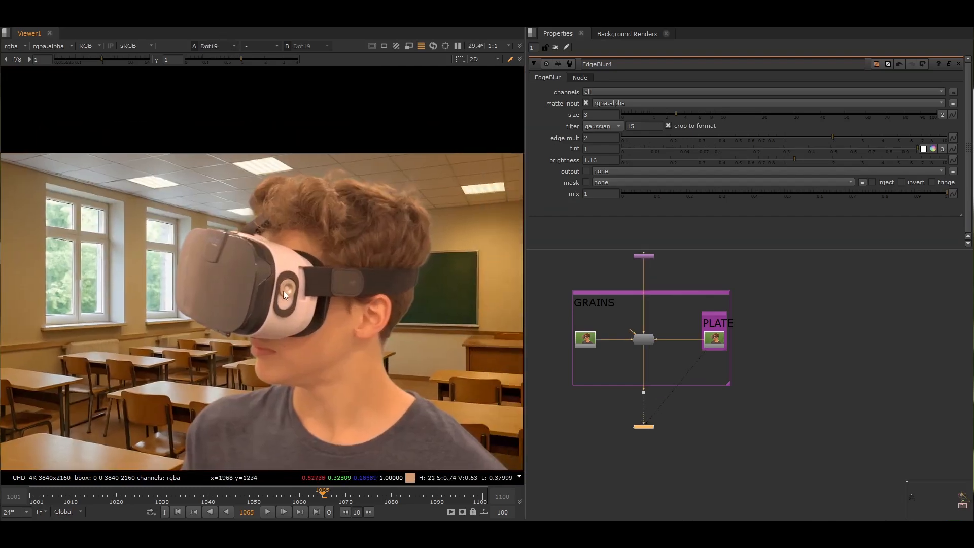
scroll(283, 291, "down", 2)
key("2")
key("1")
Recheck the loose strands at the crown and back of the hair against the plate, ending on the composite.
scroll(334, 268, "up", 5)
middle_click_drag(314, 240, 348, 297)
key("2")
scroll(395, 262, "up", 6)
key("1")
scroll(406, 265, "down", 2)
middle_click_drag(407, 264, 175, 235)
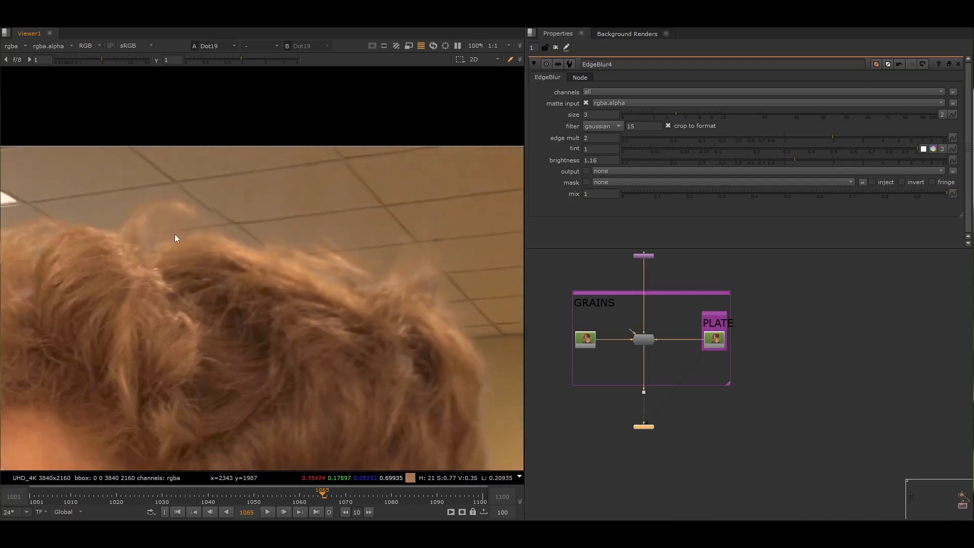
scroll(313, 255, "down", 6)
key("2")
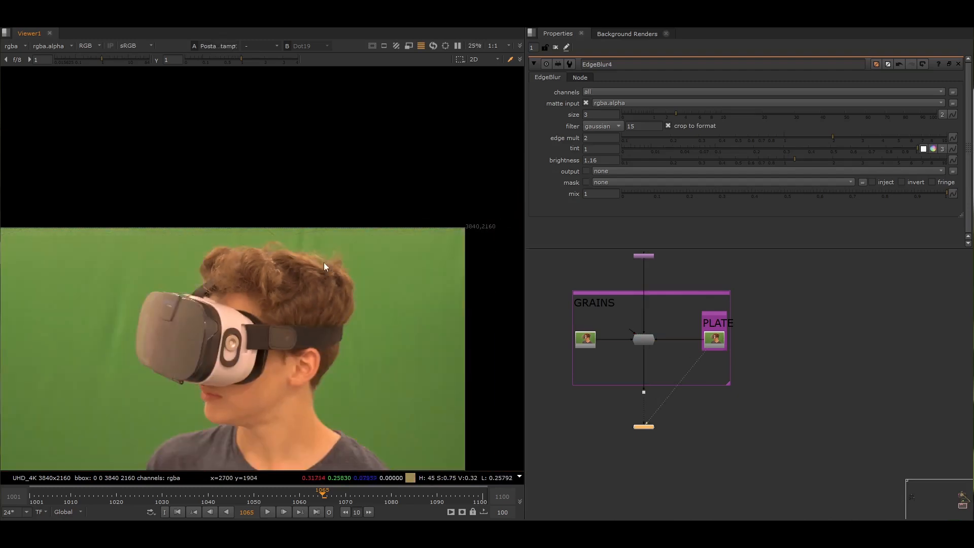
key("1")
Review the complete node tree and play back the composite with the full frame fitted in the viewer.
scroll(726, 322, "down", 2)
middle_click_drag(726, 321, 711, 412)
middle_click_drag(727, 279, 730, 392)
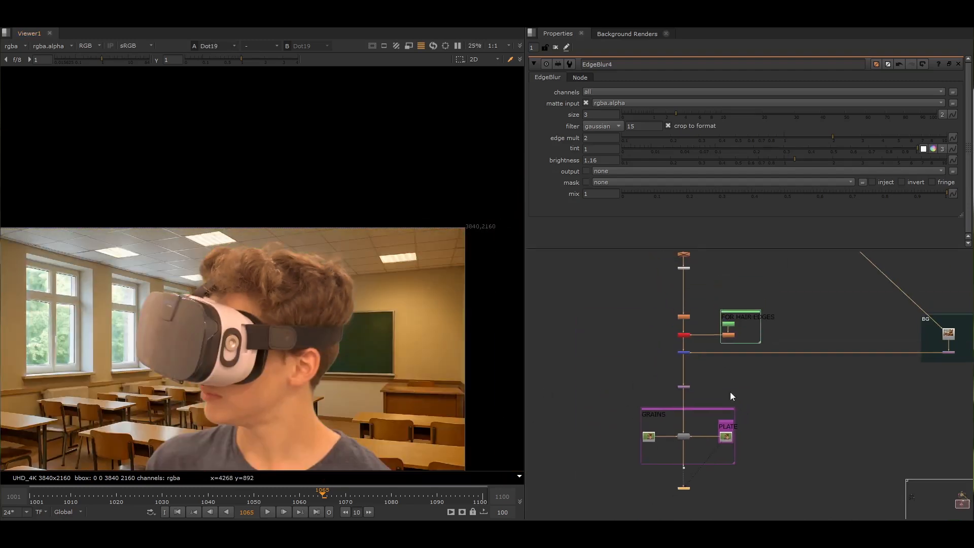
scroll(721, 395, "down", 3)
scroll(720, 394, "up", 3)
scroll(695, 373, "down", 4)
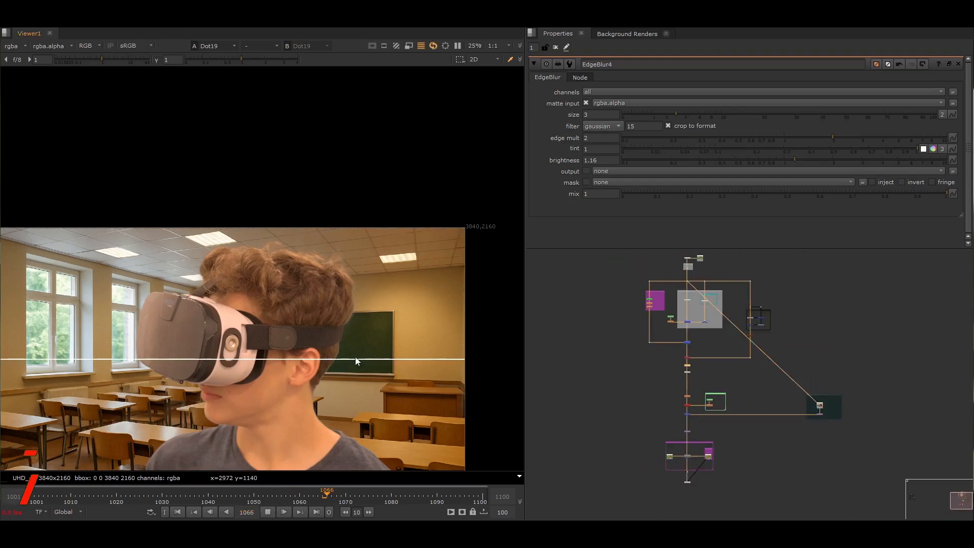
key("f")
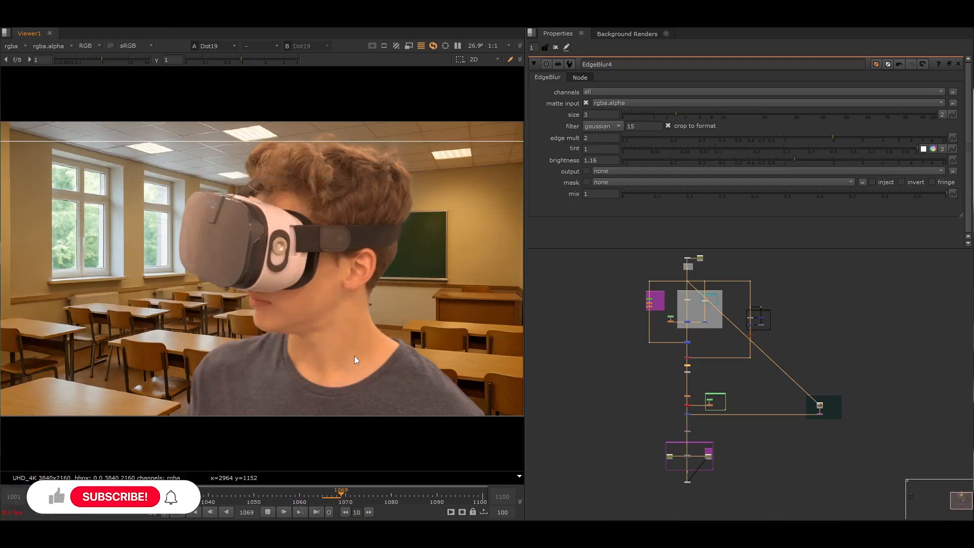
Stop the composite's playback at frame 1079.
scroll(819, 404, "up", 14)
scroll(778, 357, "down", 15)
middle_click_drag(822, 332, 819, 386)
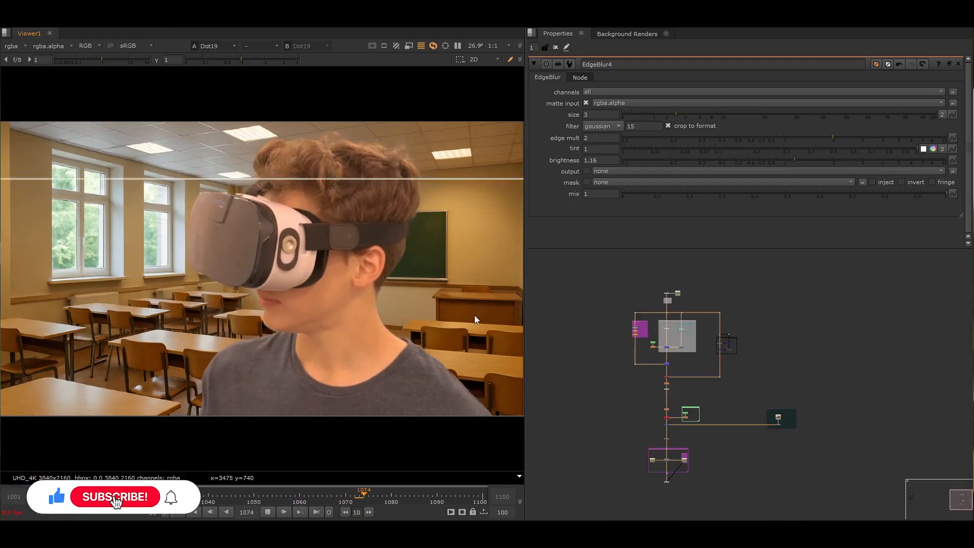
left_click(268, 512)
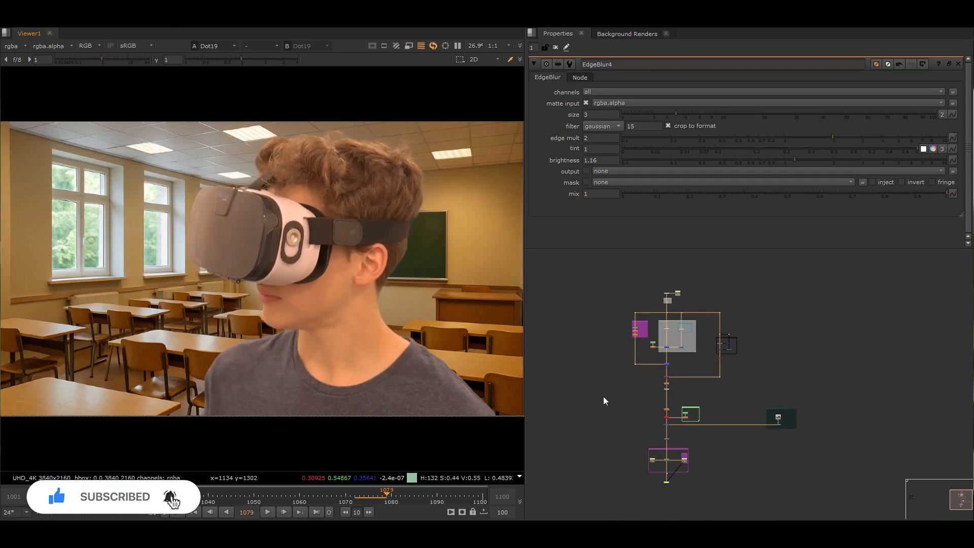
Move the background merge, the BG group and the GRAINS group lower in the node tree to leave room above them.
scroll(705, 424, "up", 9)
scroll(687, 431, "down", 5)
middle_click_drag(687, 431, 679, 361)
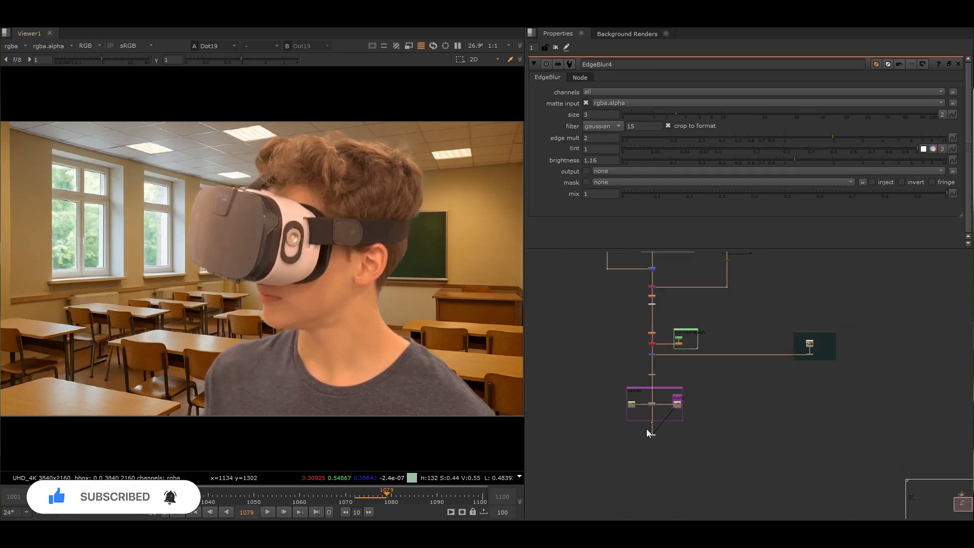
left_click_drag(591, 441, 699, 369)
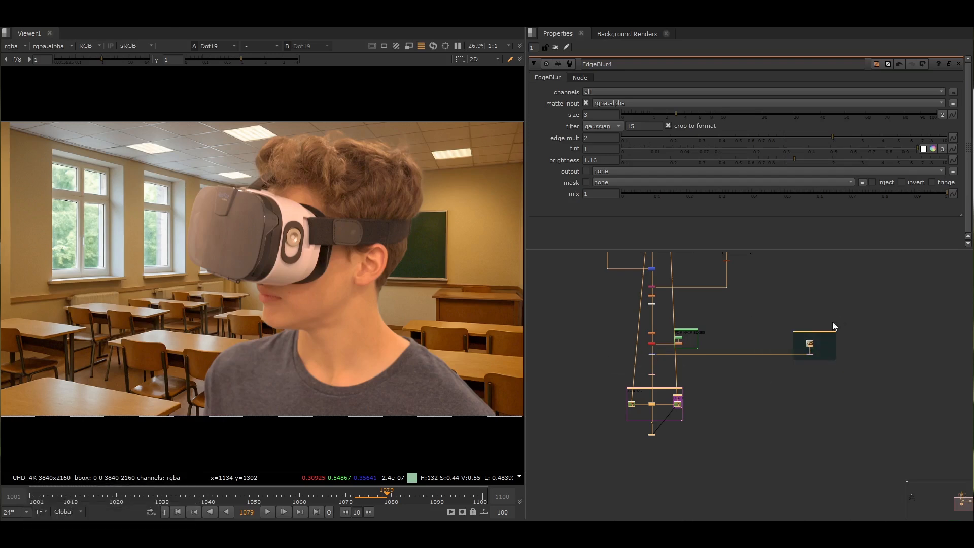
left_click_drag(811, 347, 811, 364)
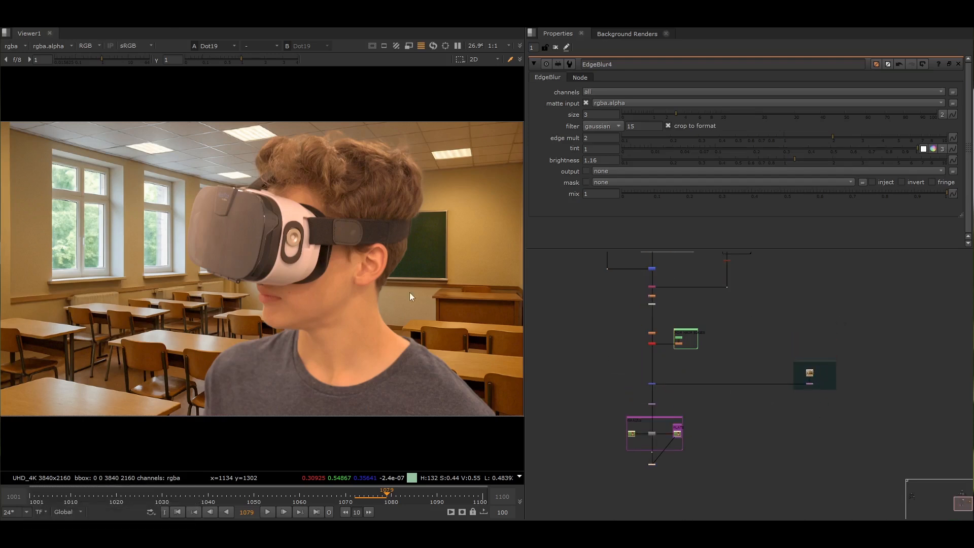
Insert a Grade node between the hair-edge EdgeBlur and the background merge.
scroll(668, 334, "up", 4)
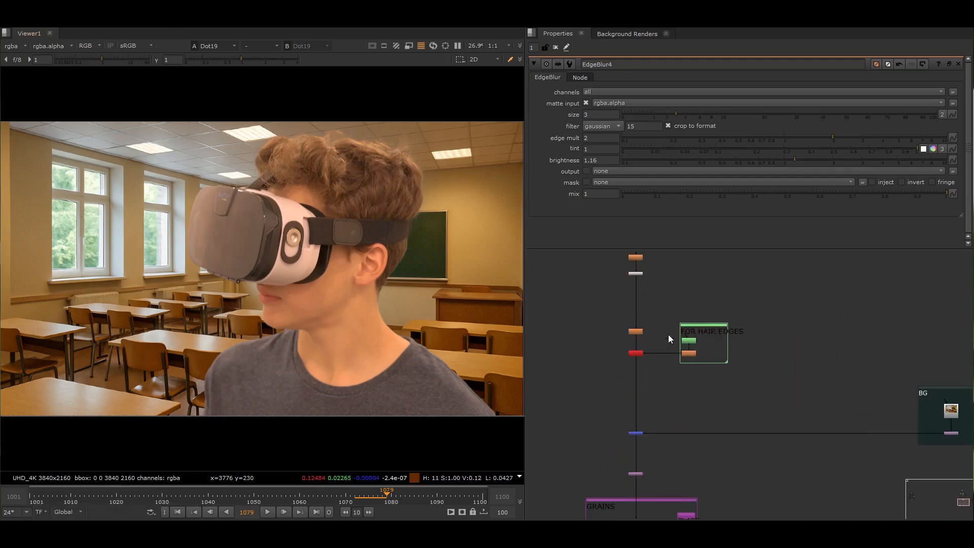
scroll(662, 355, "down", 3)
scroll(662, 382, "up", 2)
key("g")
left_click_drag(662, 384, 643, 385)
scroll(649, 383, "up", 3)
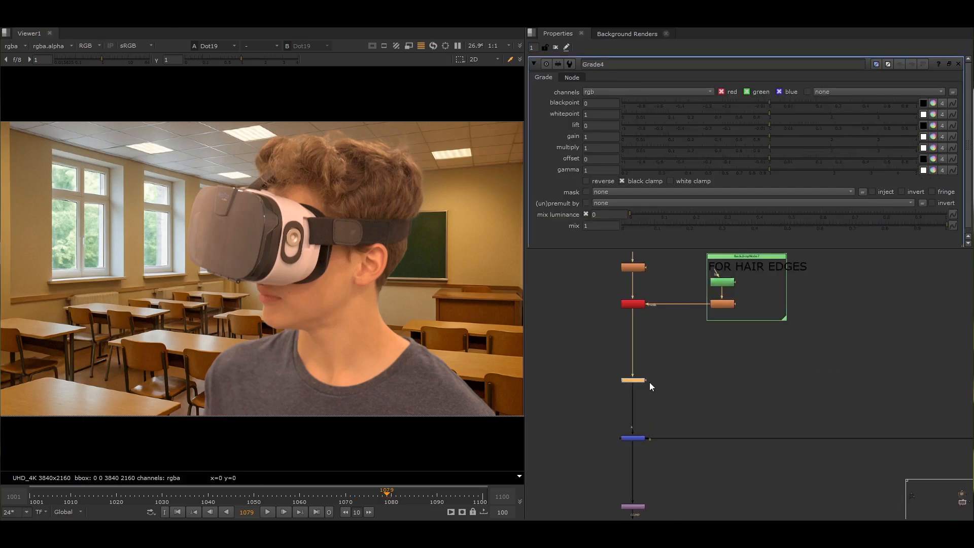
Add a Roto node beside the new Grade, connect it to the Grade's mask input and set its clipping to no clip.
left_click(696, 380)
key("o")
scroll(647, 380, "up", 3)
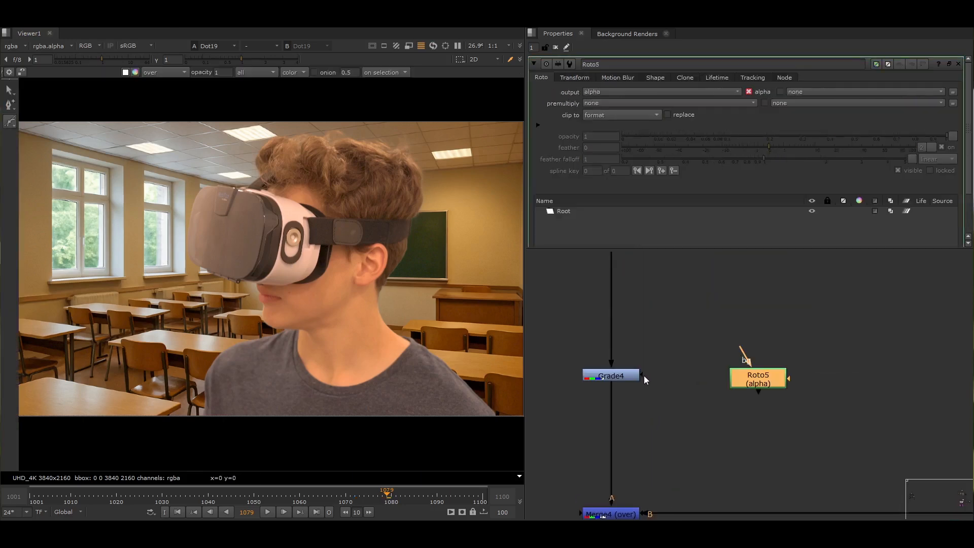
scroll(738, 386, "down", 3)
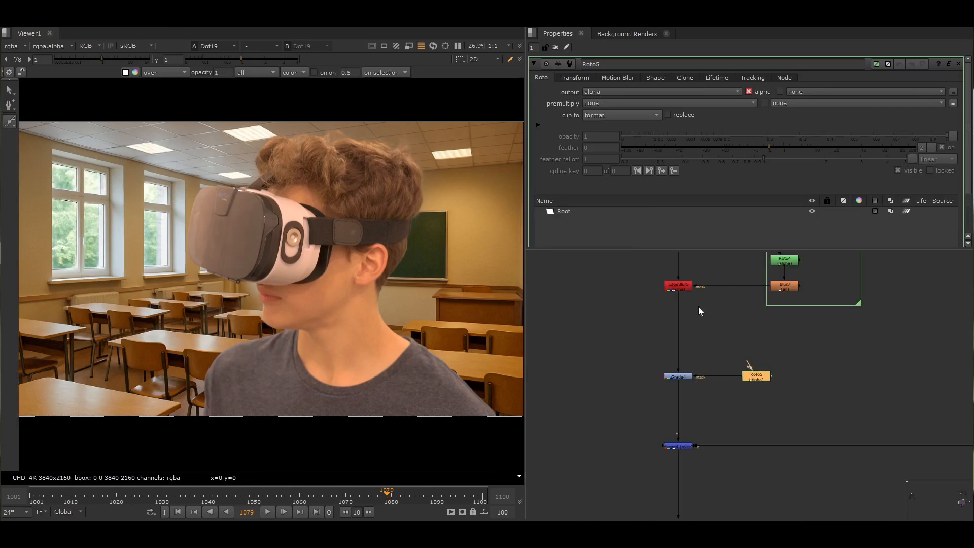
left_click(599, 116)
left_click(622, 96)
Draw a Bezier roto shape over the windows and beyond the frame edge, and pull its feather outline out across the subject.
scroll(192, 159, "down", 2)
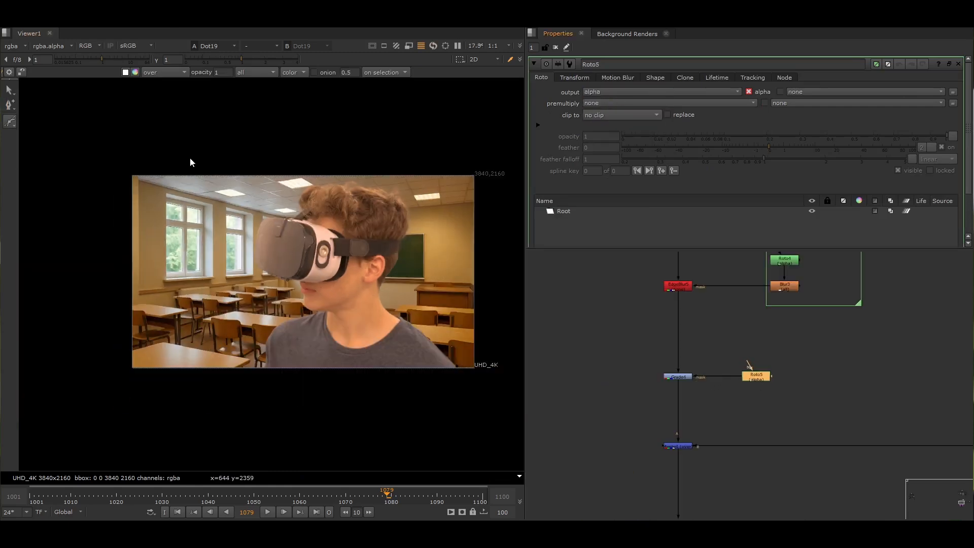
left_click(9, 123)
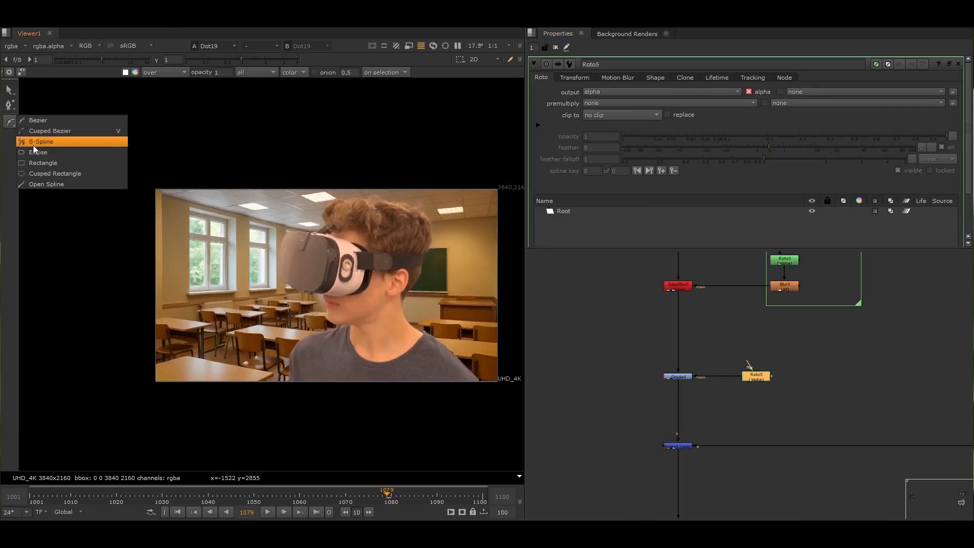
left_click(38, 131)
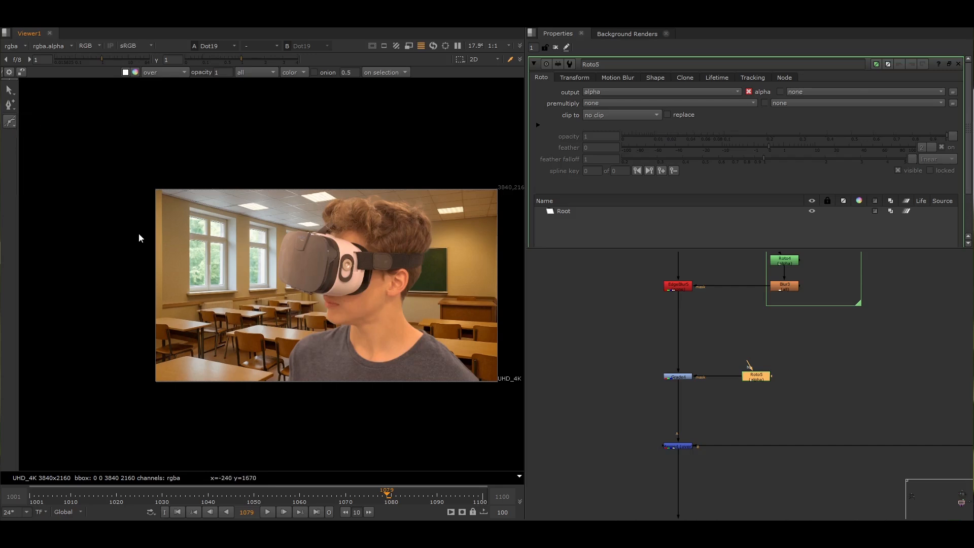
left_click(250, 186)
left_click(225, 201)
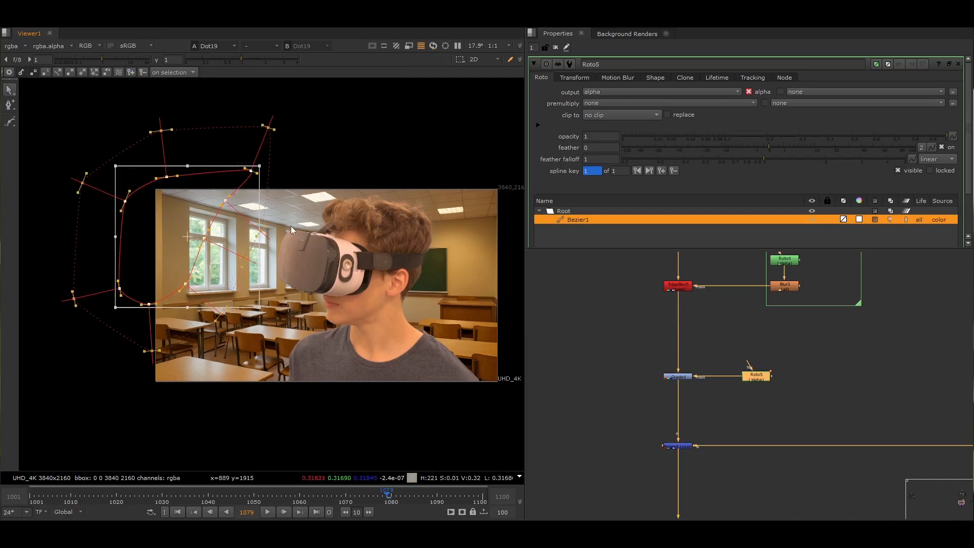
left_click(342, 191)
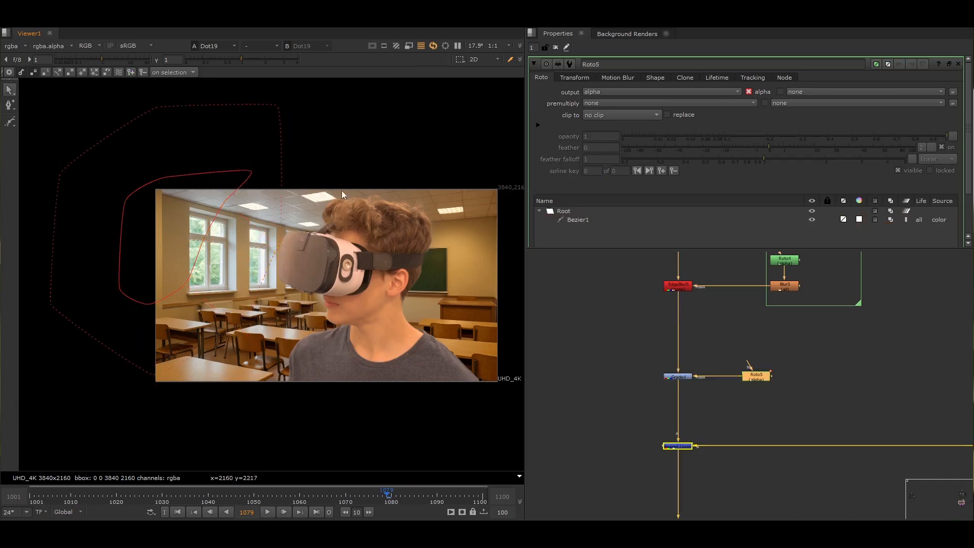
left_click(286, 246)
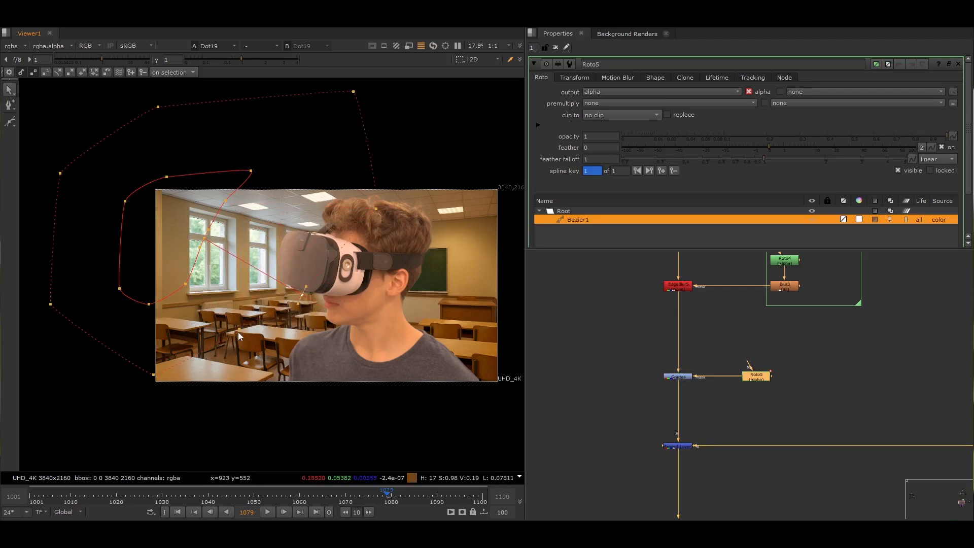
left_click_drag(301, 296, 330, 322)
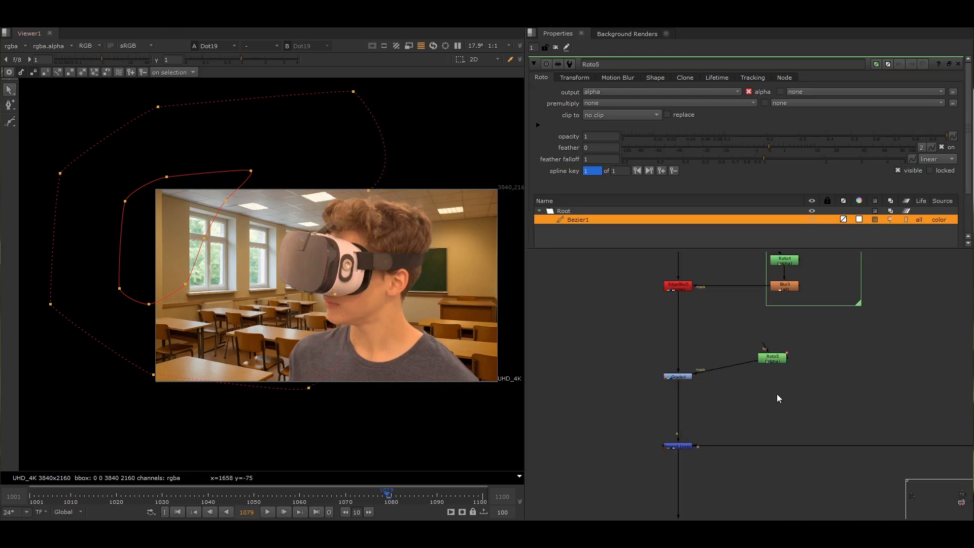
Add a Blur after the Roto mask, and set the Grade's multiply to 1.3 and its gain to 1.05, 1.33, 1.43 and 1.31.
key("b")
double_click(672, 377)
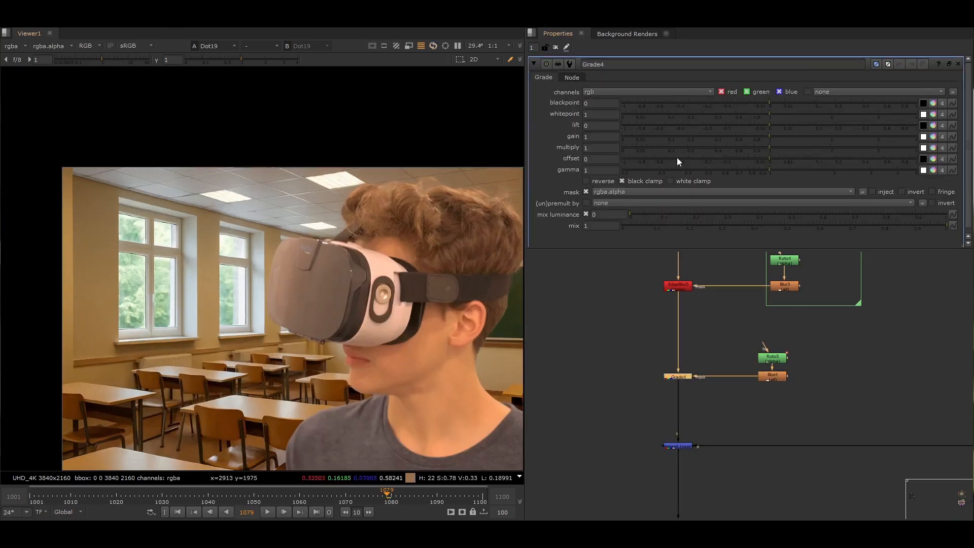
left_click_drag(797, 135, 790, 136)
left_click(943, 137)
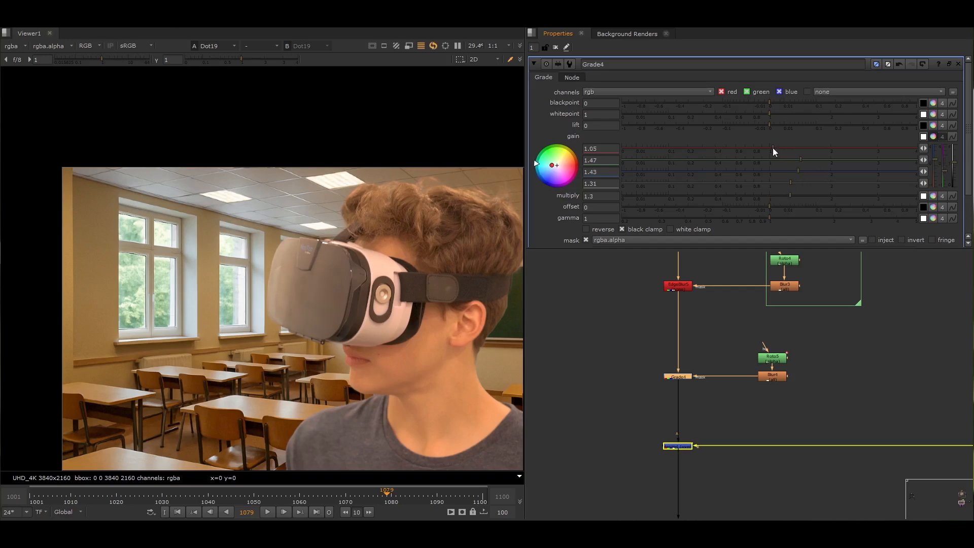
left_click_drag(700, 368, 676, 380)
scroll(290, 299, "down", 5)
scroll(296, 330, "up", 5)
Select all points of the Grade mask's roto shape and extend the shape further toward the subject.
double_click(772, 358)
scroll(376, 237, "down", 5)
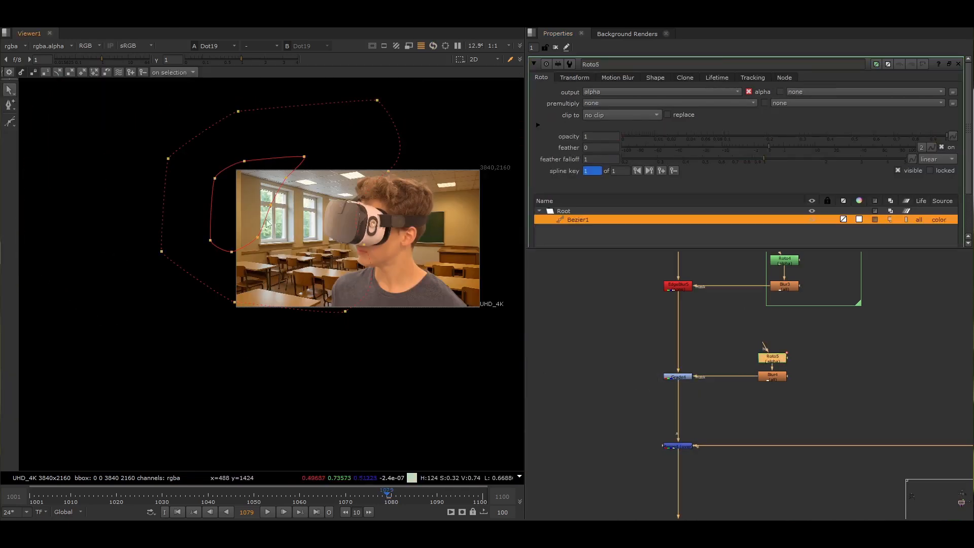
key("ctrl+a")
left_click_drag(422, 318, 457, 345)
scroll(456, 346, "up", 2)
Toggle the masked Grade off and on to compare the window light on the headset and front curls, leaving it enabled.
double_click(681, 376)
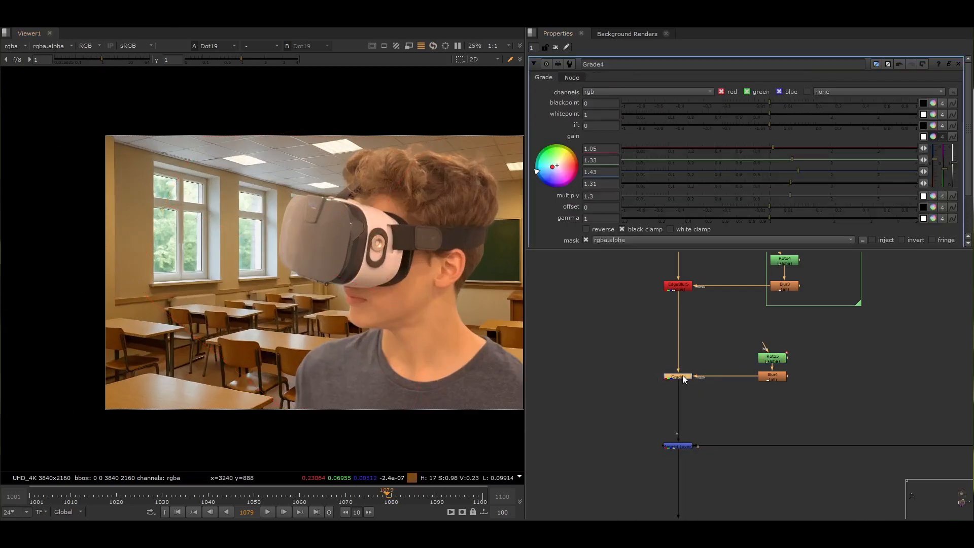
key("d")
key("d")
key("d")
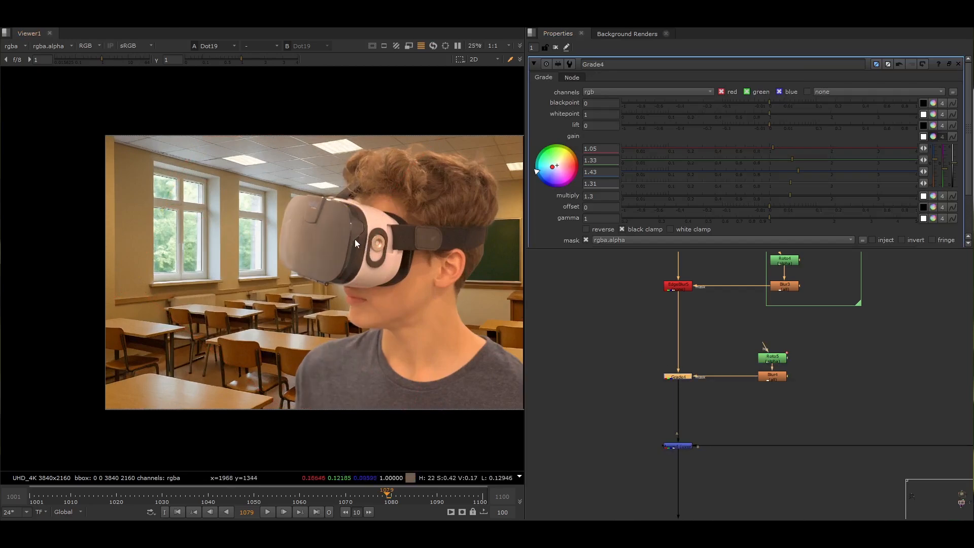
key("d")
scroll(324, 184, "up", 2)
key("d")
key("d")
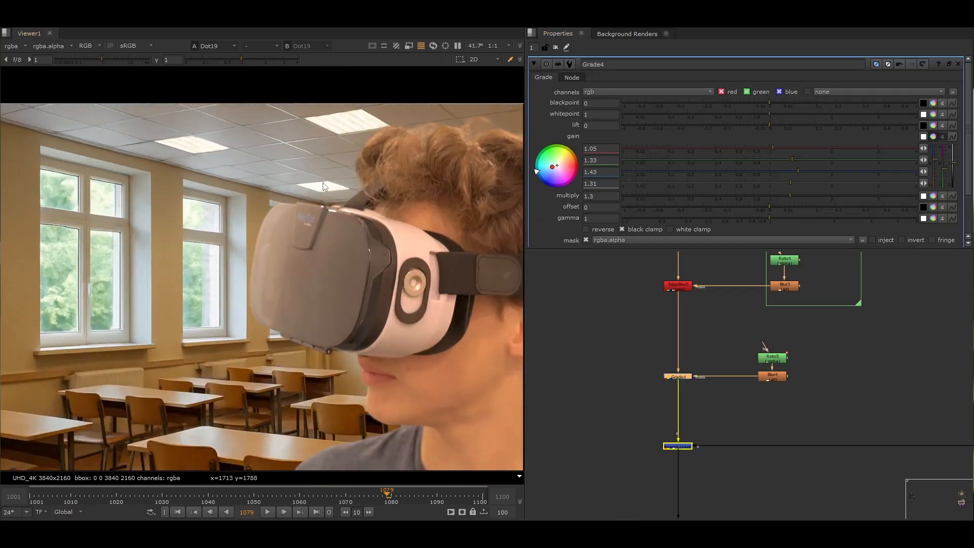
scroll(283, 197, "down", 2)
key("d")
key("d")
scroll(345, 172, "up", 3)
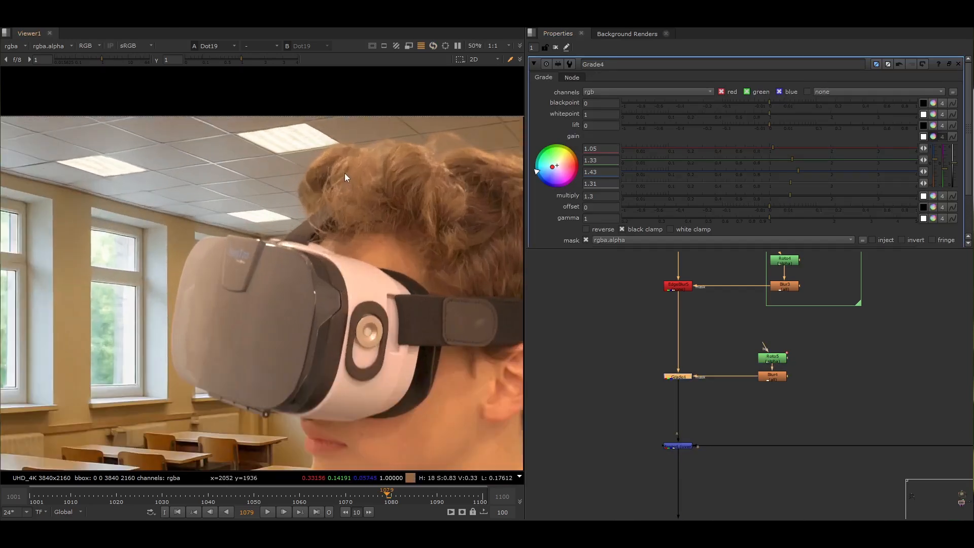
key("d")
scroll(342, 174, "down", 2)
key("d")
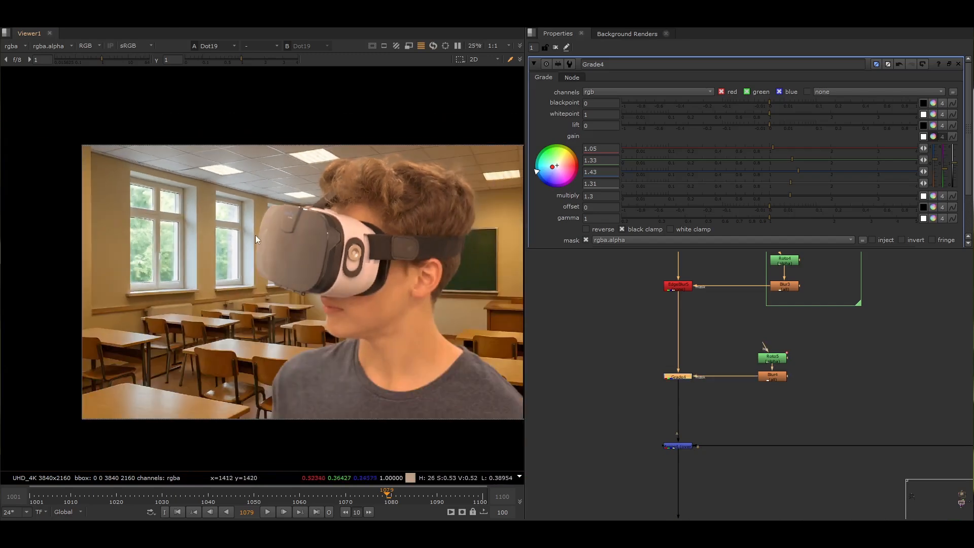
Compare the subject's shirt, face and hair with the classroom lighting by repeatedly disabling and enabling the masked Grade.
key("d")
key("d")
key("d")
key("d")
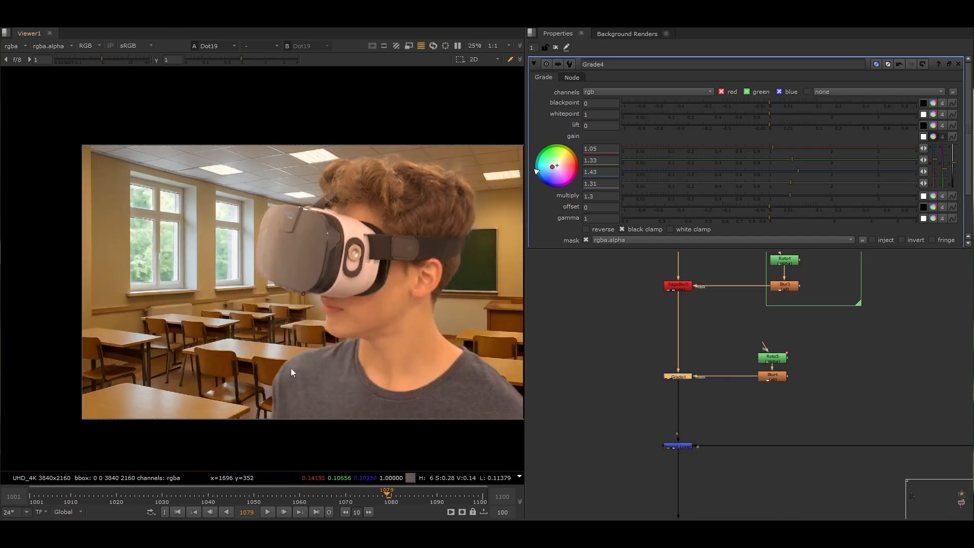
key("d")
key("d")
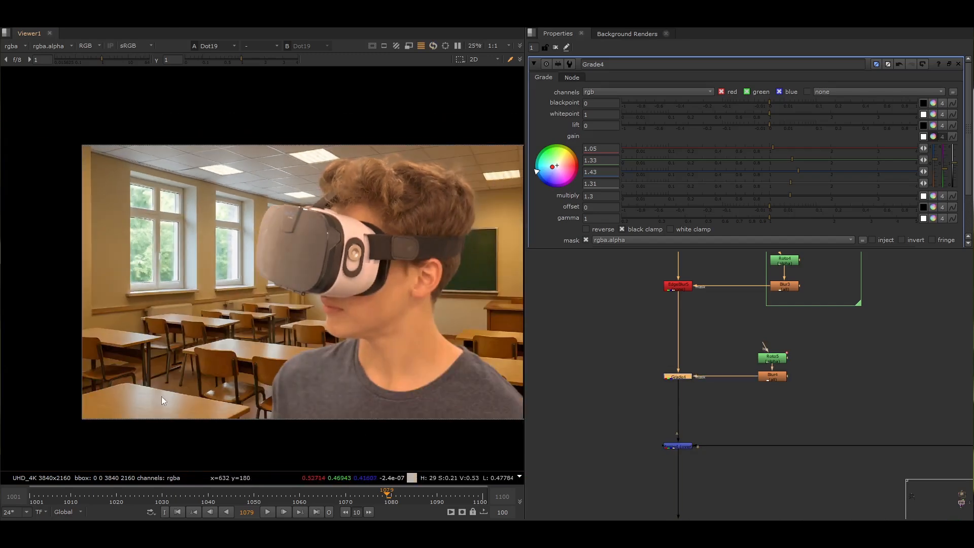
key("d")
key("d")
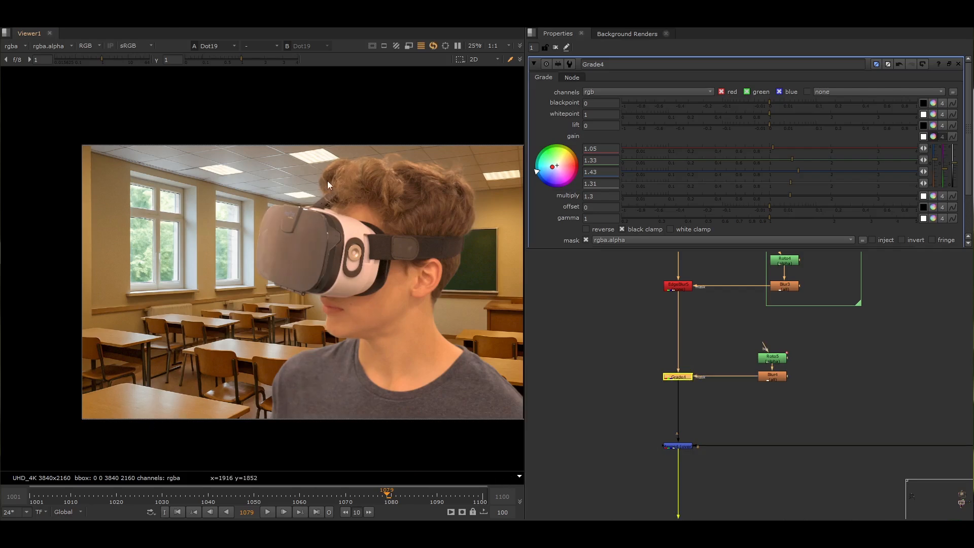
key("d")
key("d")
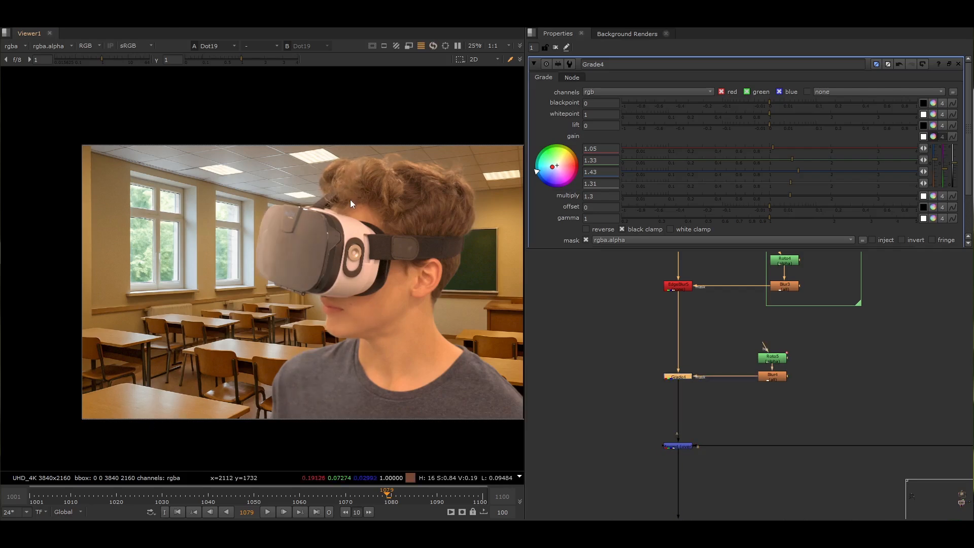
key("d")
key("d")
key("d")
key("d")
scroll(277, 342, "down", 1)
scroll(315, 321, "down", 1)
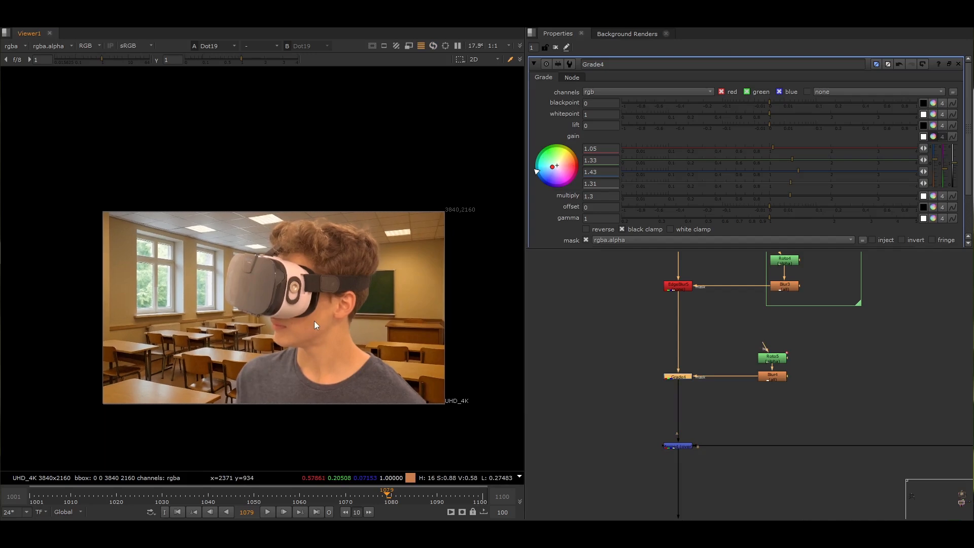
Play back the graded composite and inspect the hair edges and headset up close as the head turns.
key("f")
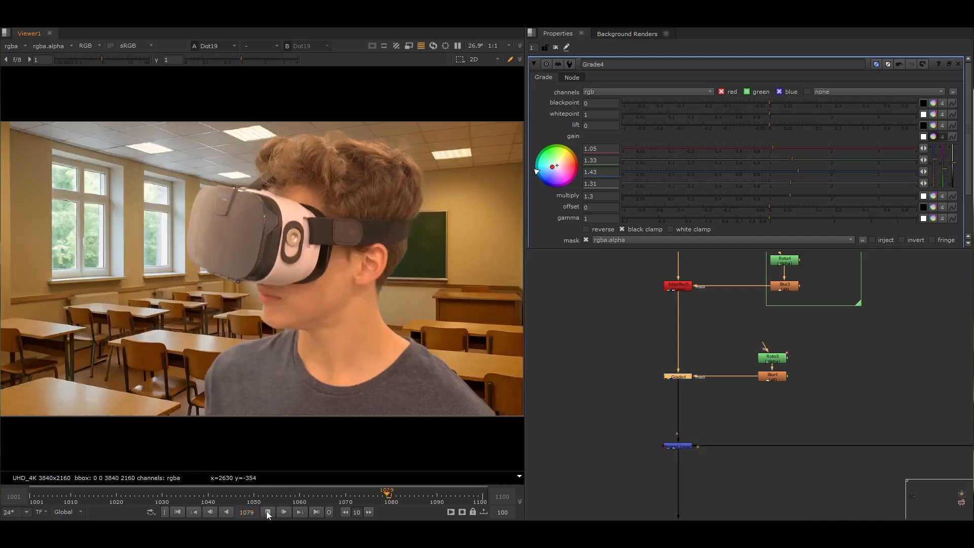
scroll(781, 379, "down", 3)
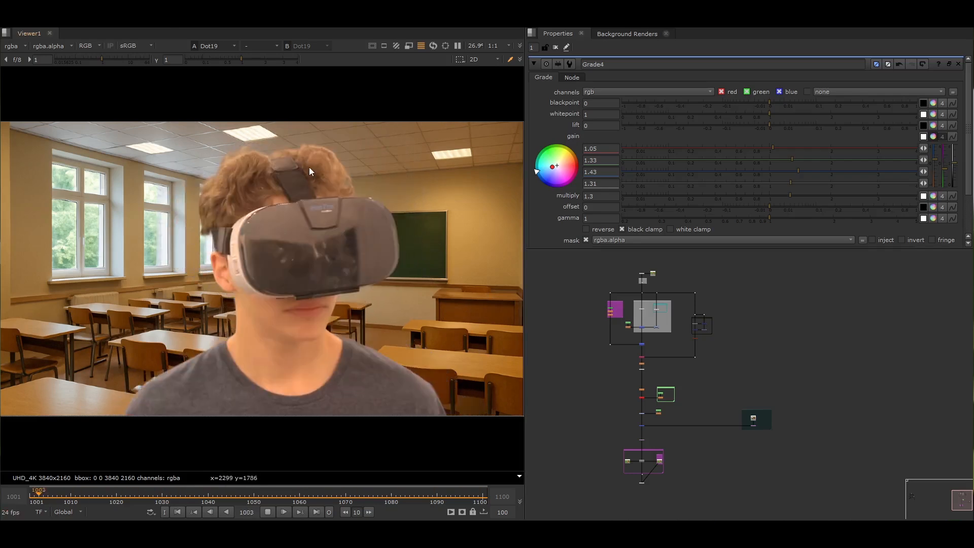
scroll(309, 152, "up", 2)
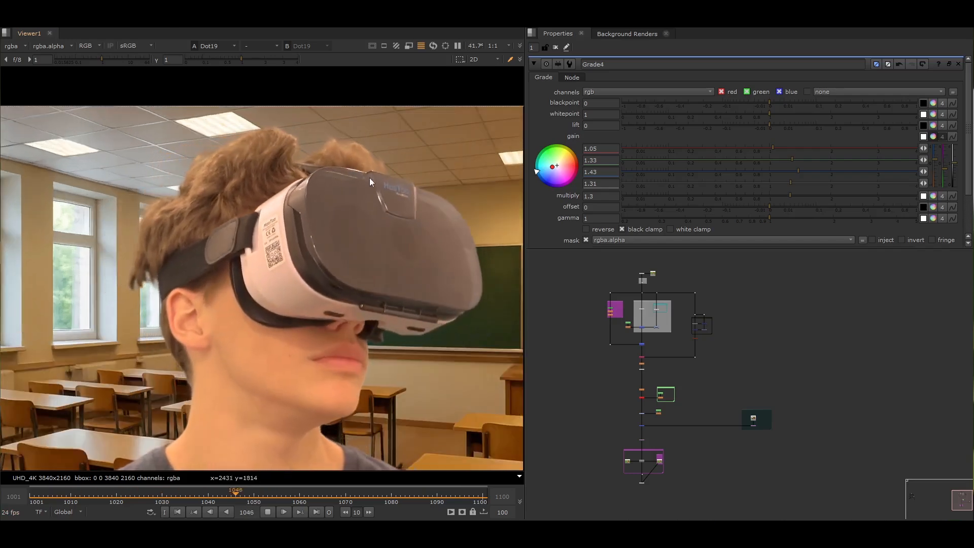
scroll(447, 145, "up", 2)
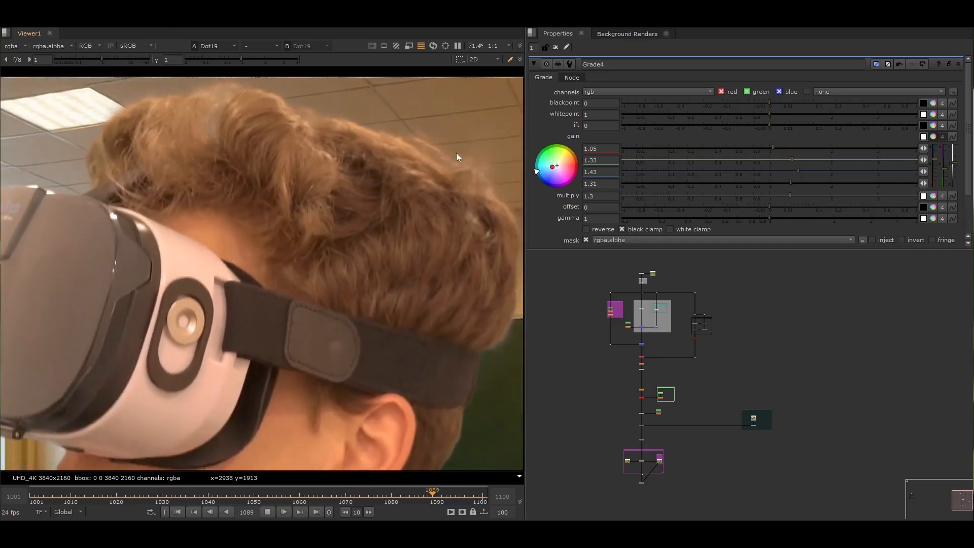
scroll(257, 147, "down", 3)
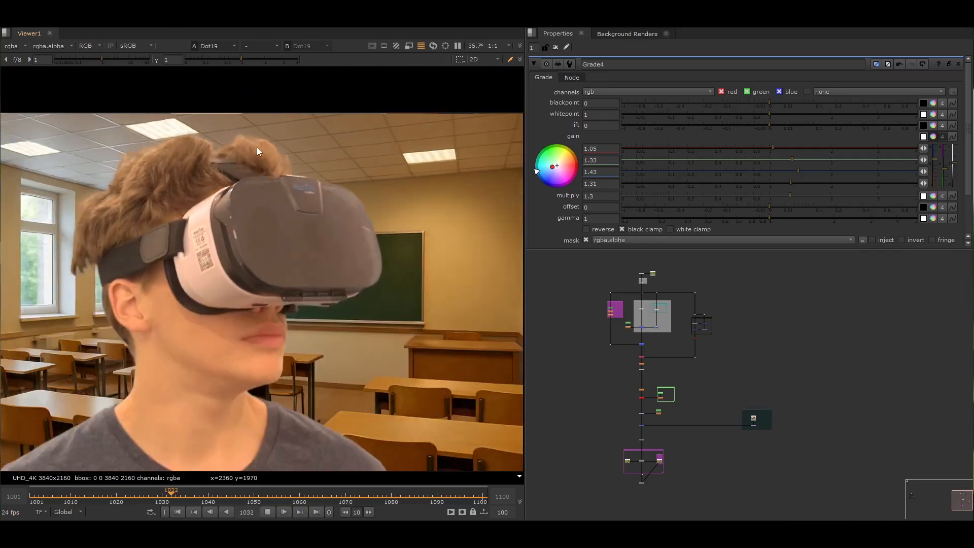
scroll(368, 297, "up", 2)
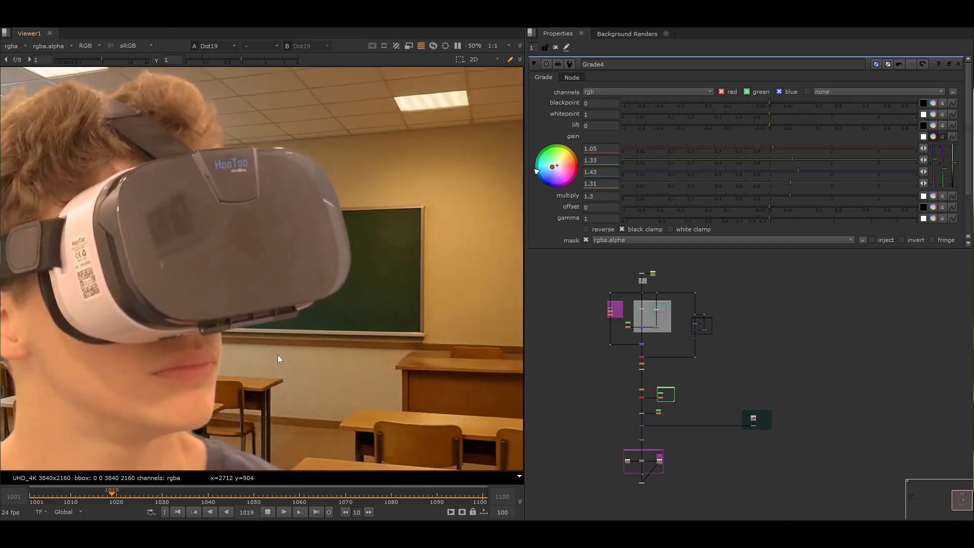
scroll(254, 358, "down", 2)
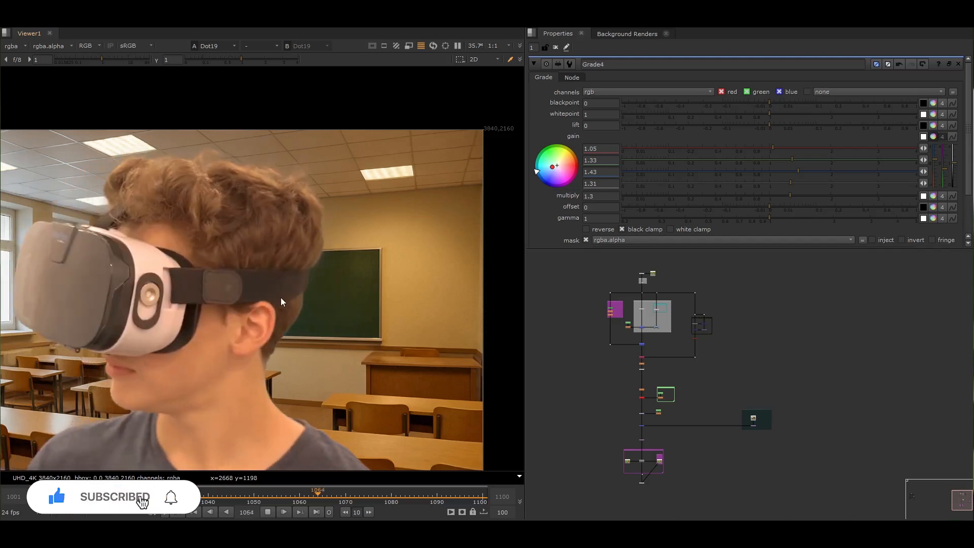
Watch the looping playback of the finished composite at full-frame and slightly closer views.
scroll(329, 277, "down", 1)
scroll(378, 256, "up", 2)
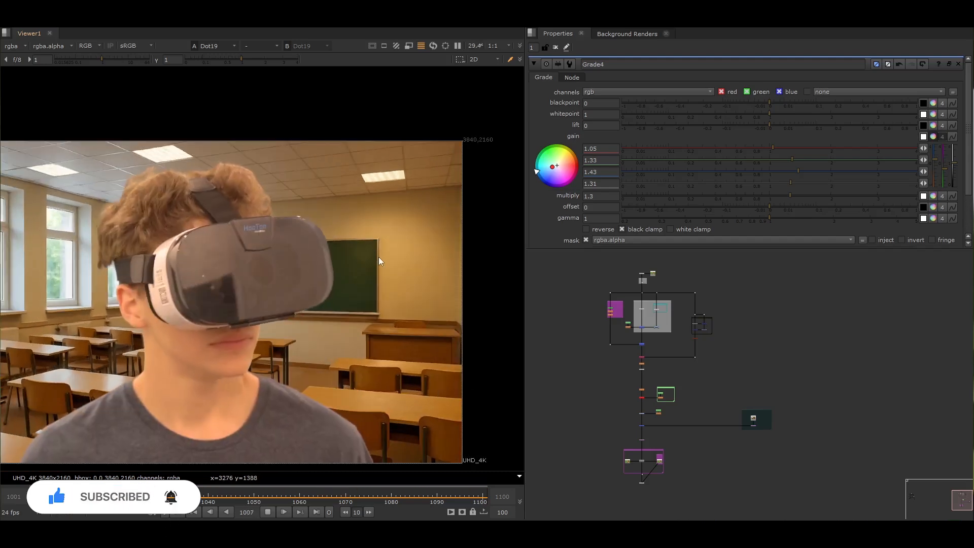
scroll(332, 261, "down", 1)
scroll(333, 260, "down", 1)
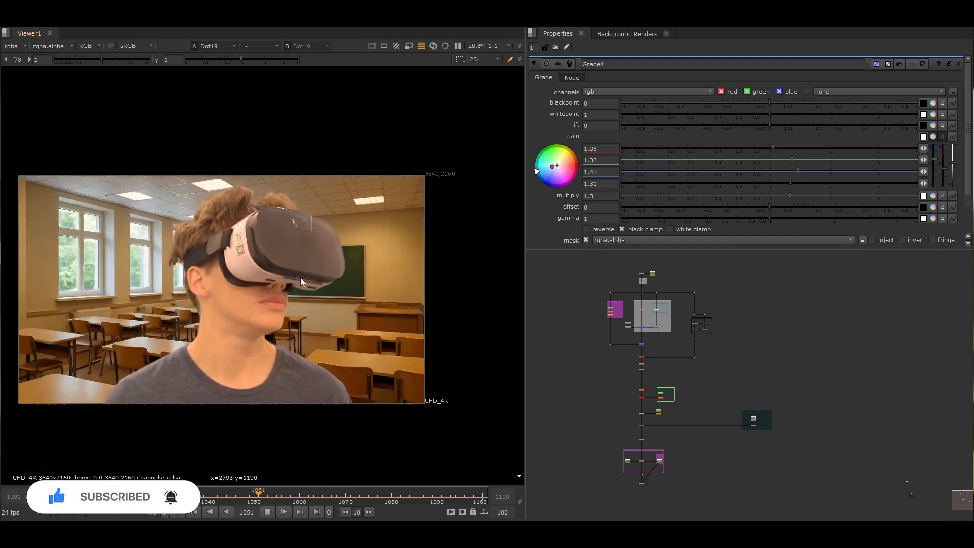
scroll(275, 272, "up", 2)
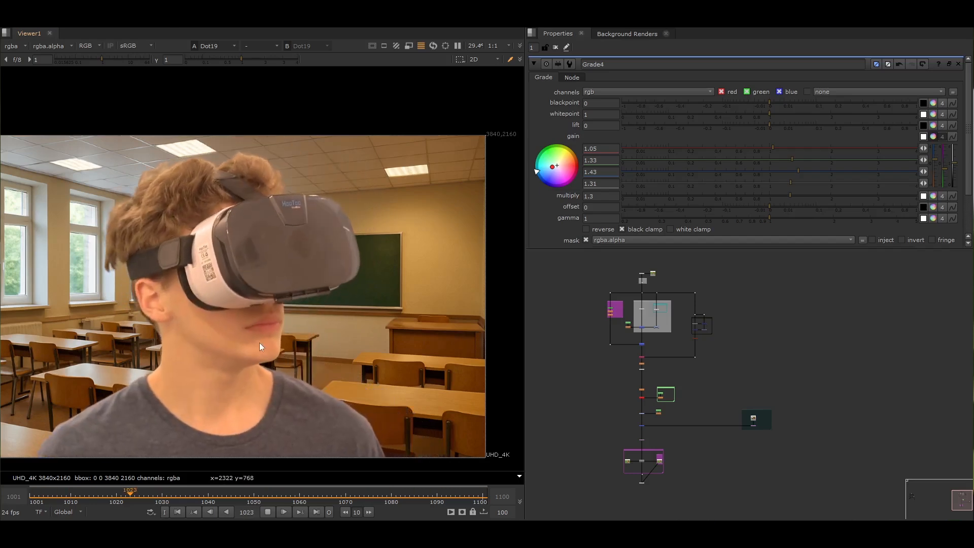
scroll(347, 269, "down", 2)
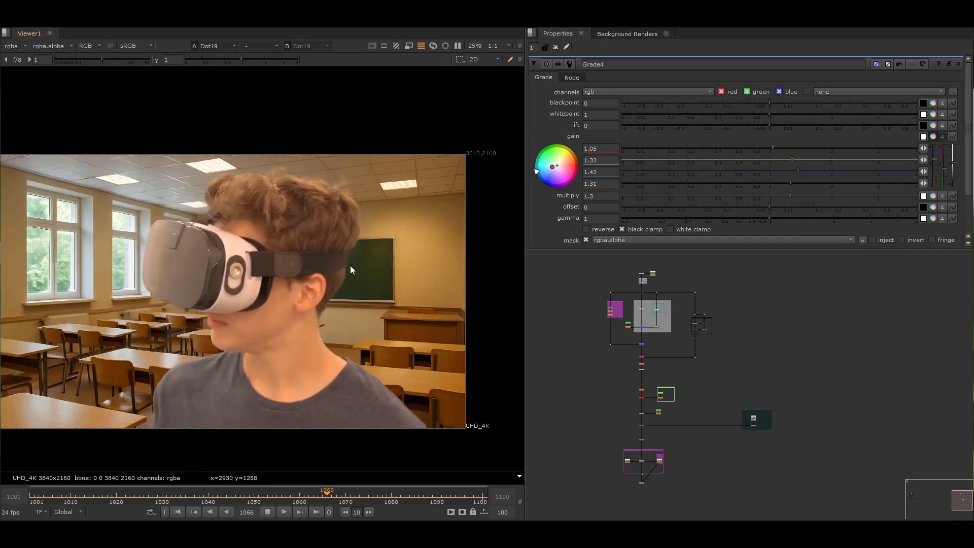